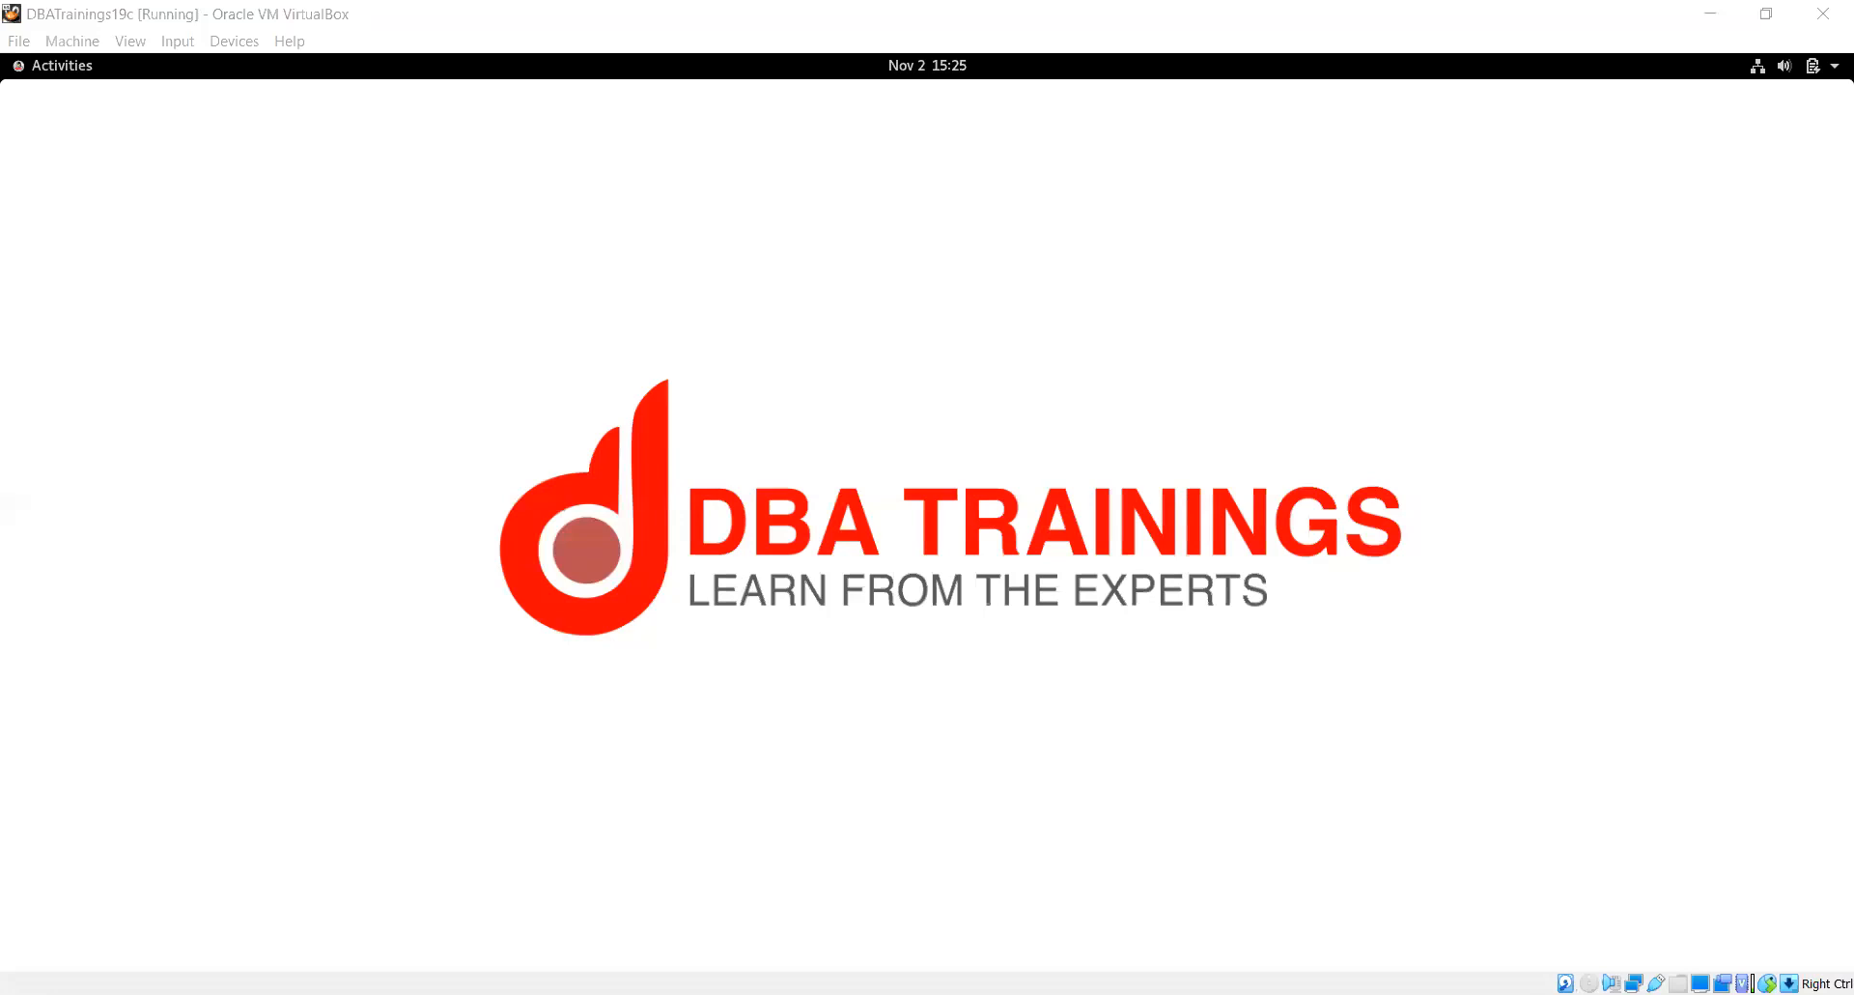
click(1578, 122)
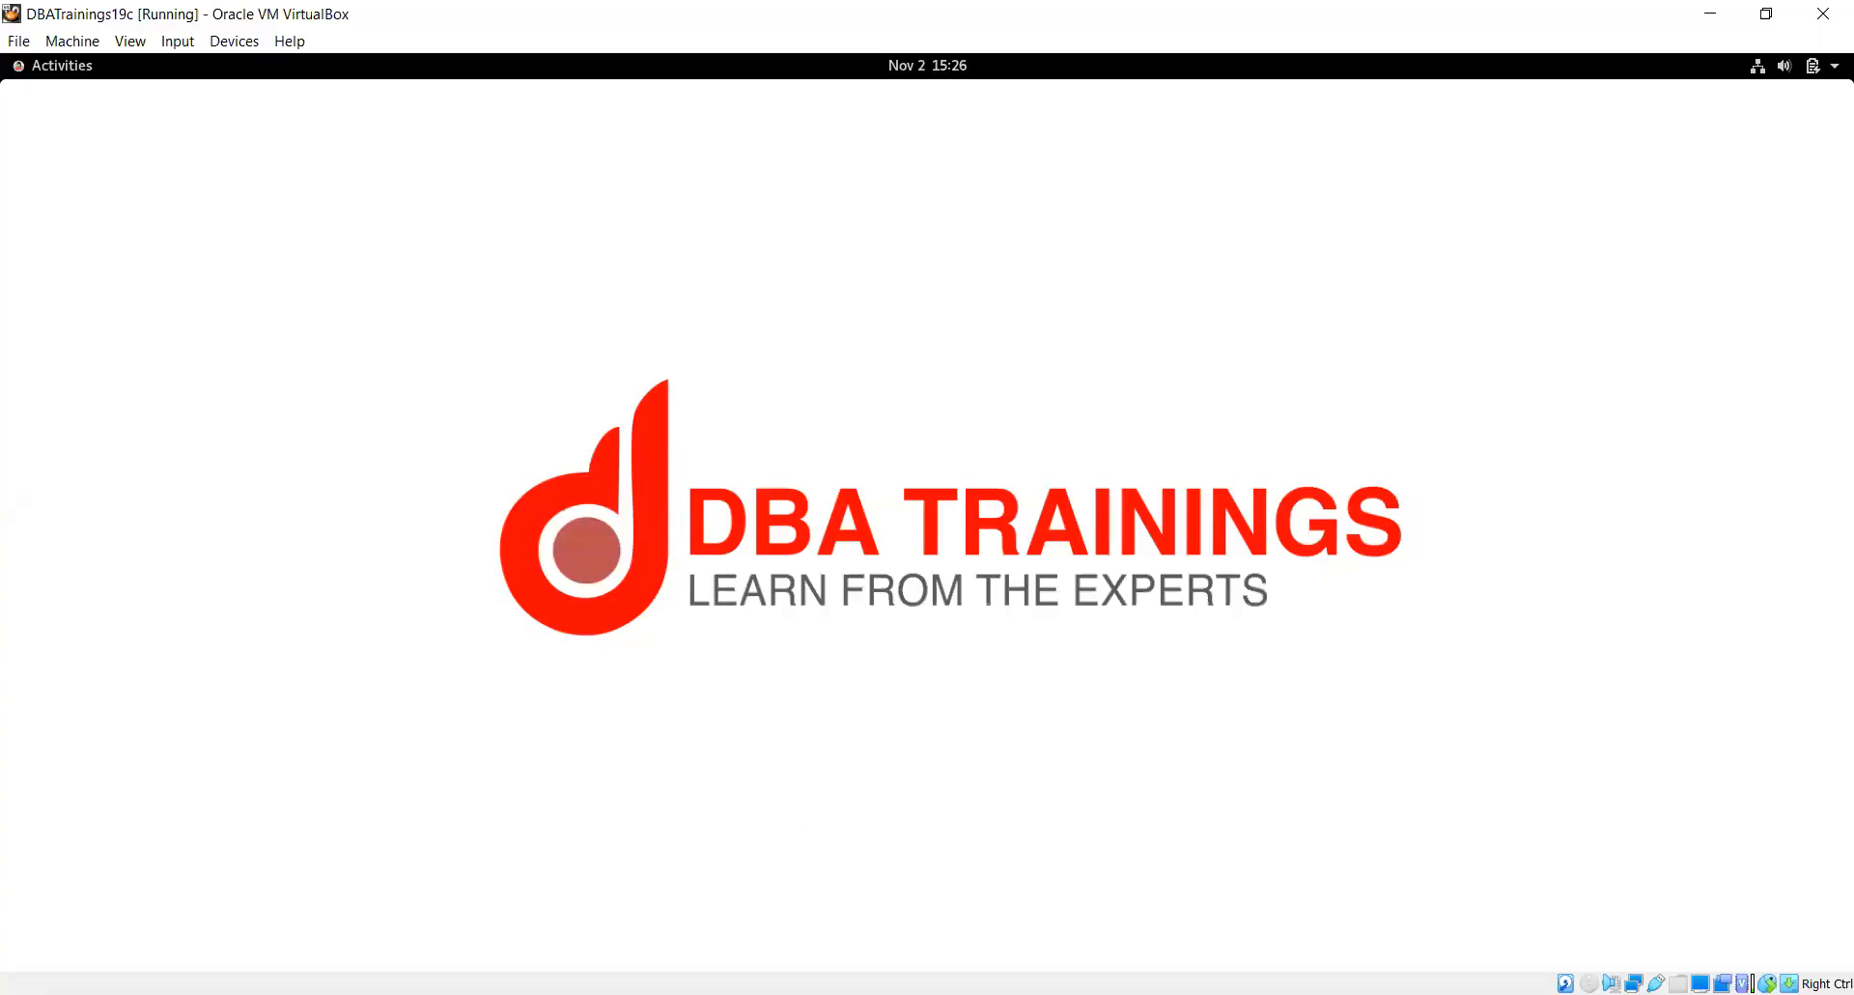
click(975, 444)
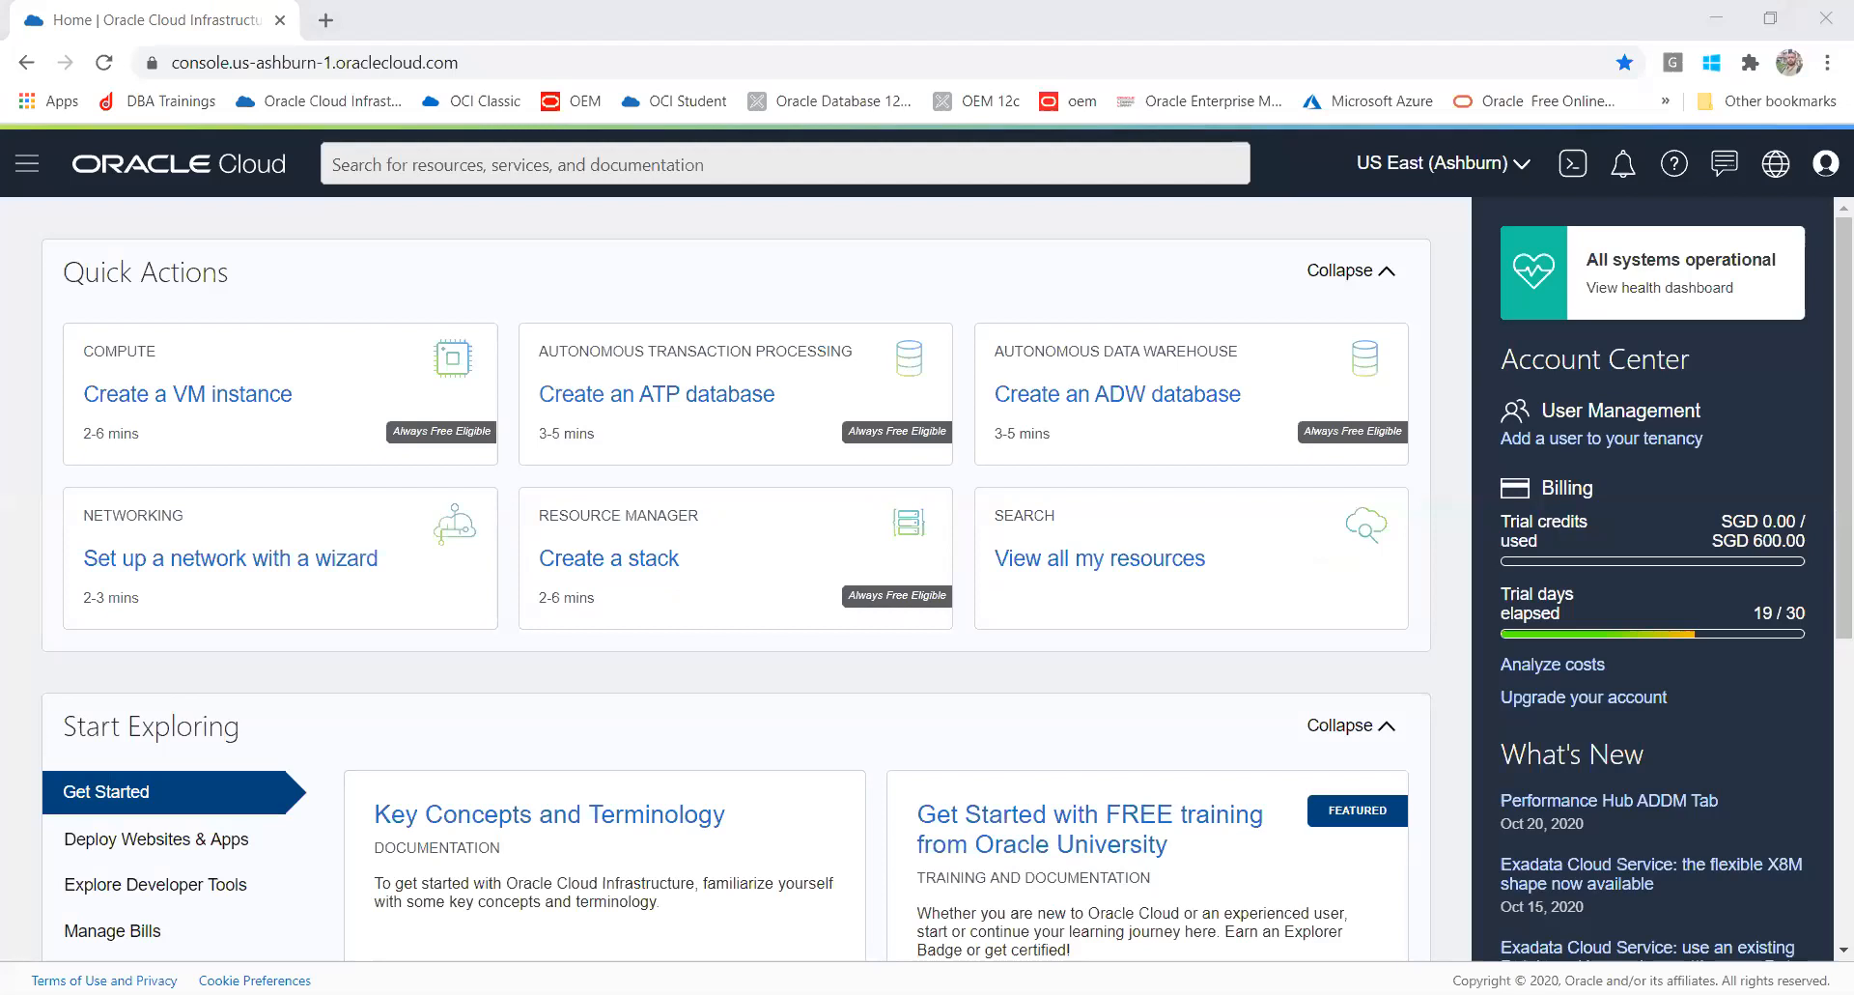
Step: Open the Virtual Cloud Networks list under Networking, keeping DBATCOMP as the compartment scope
click(27, 163)
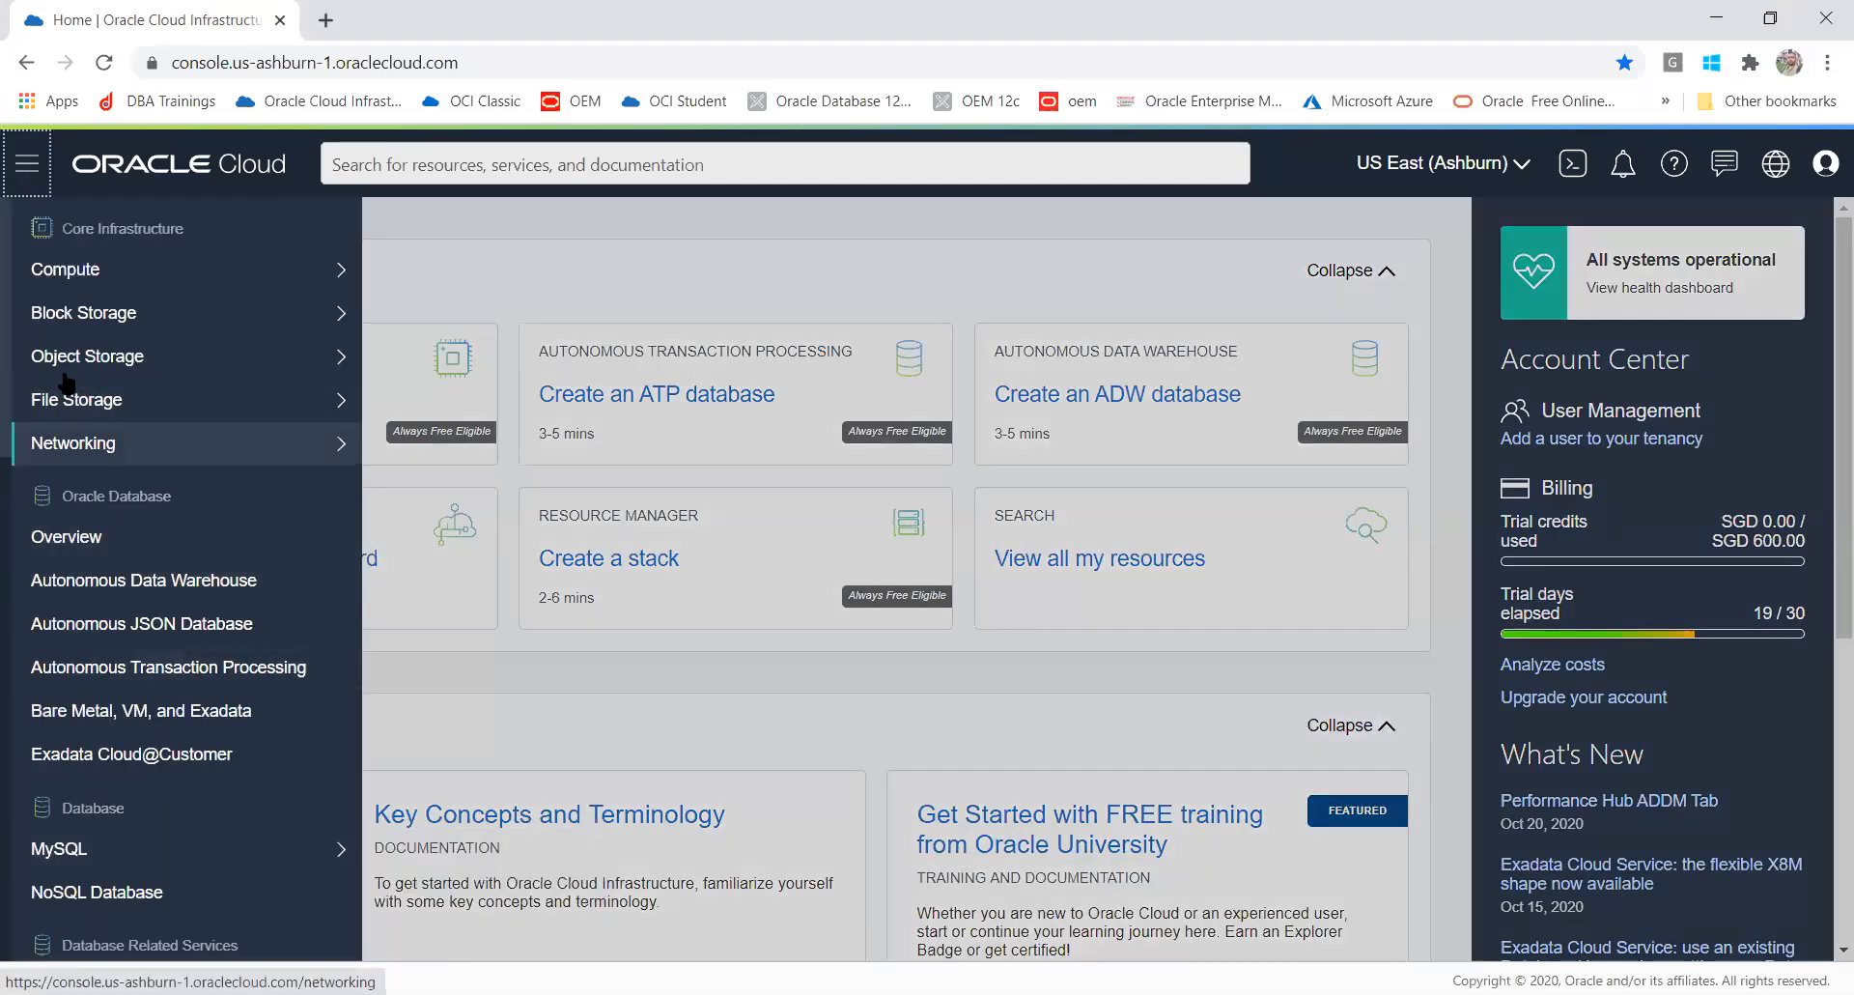
mouse_move(92, 448)
click(490, 481)
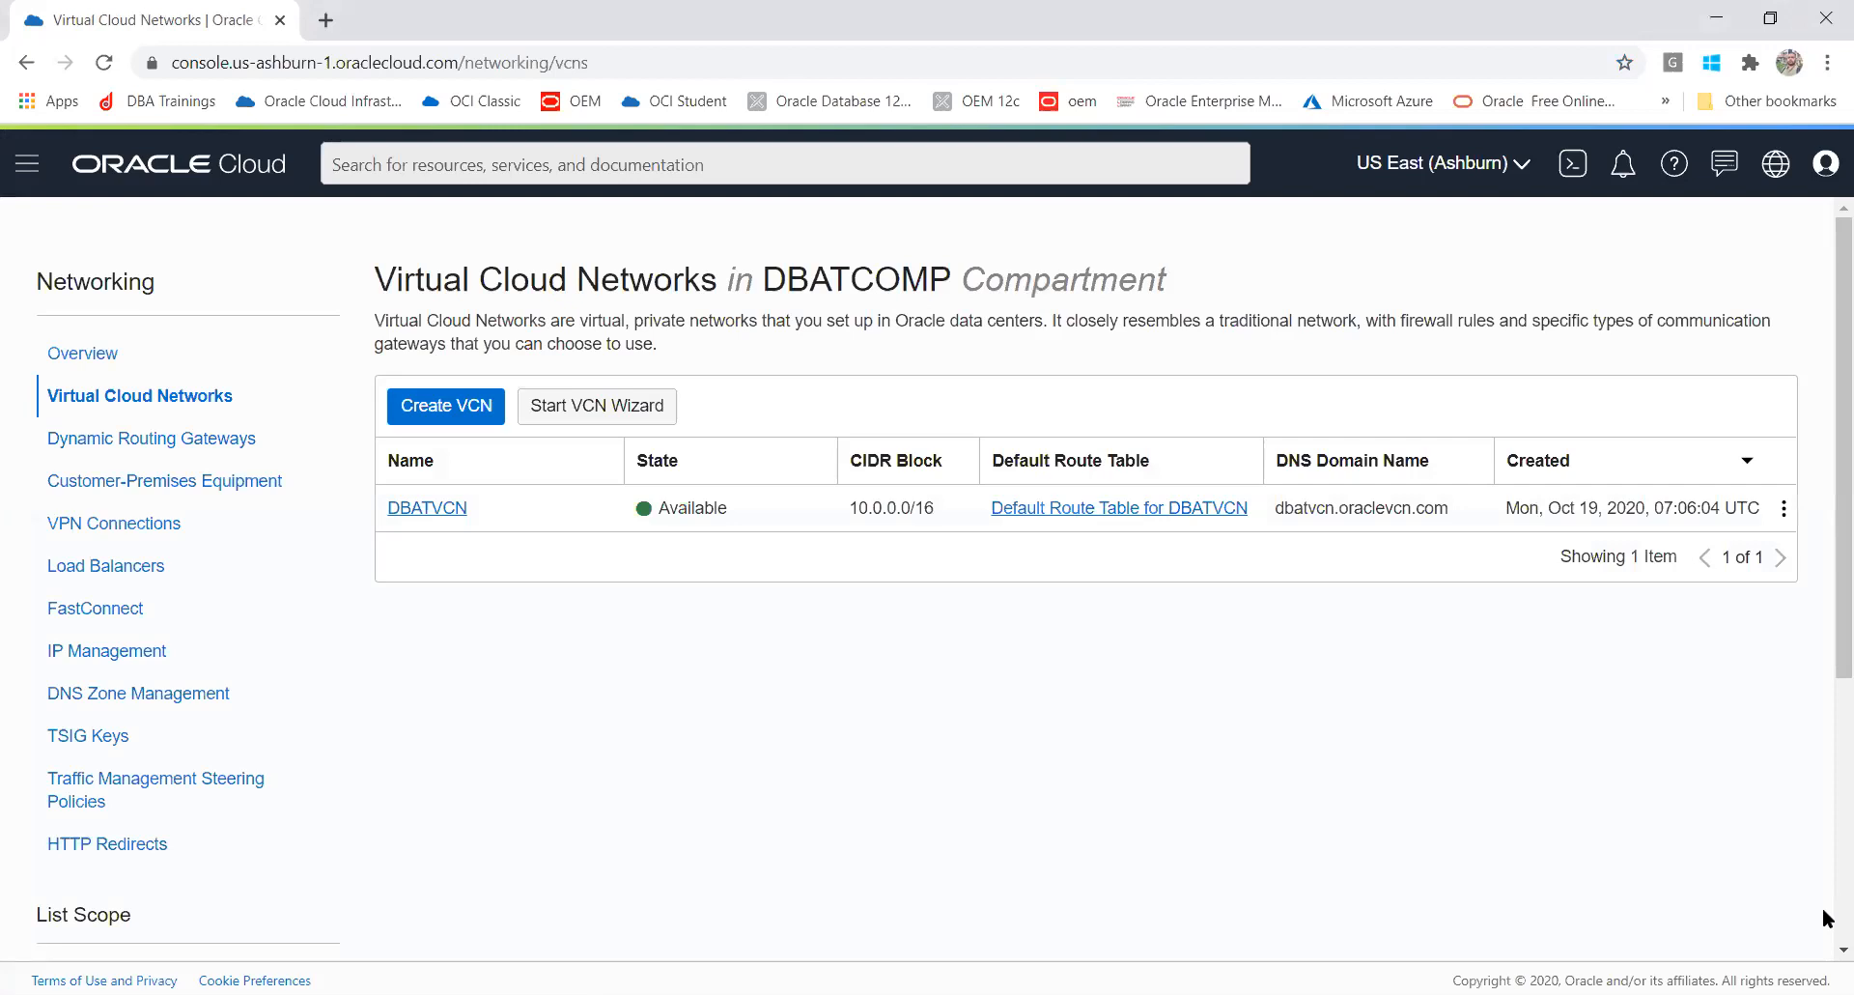
drag(1825, 512, 1822, 681)
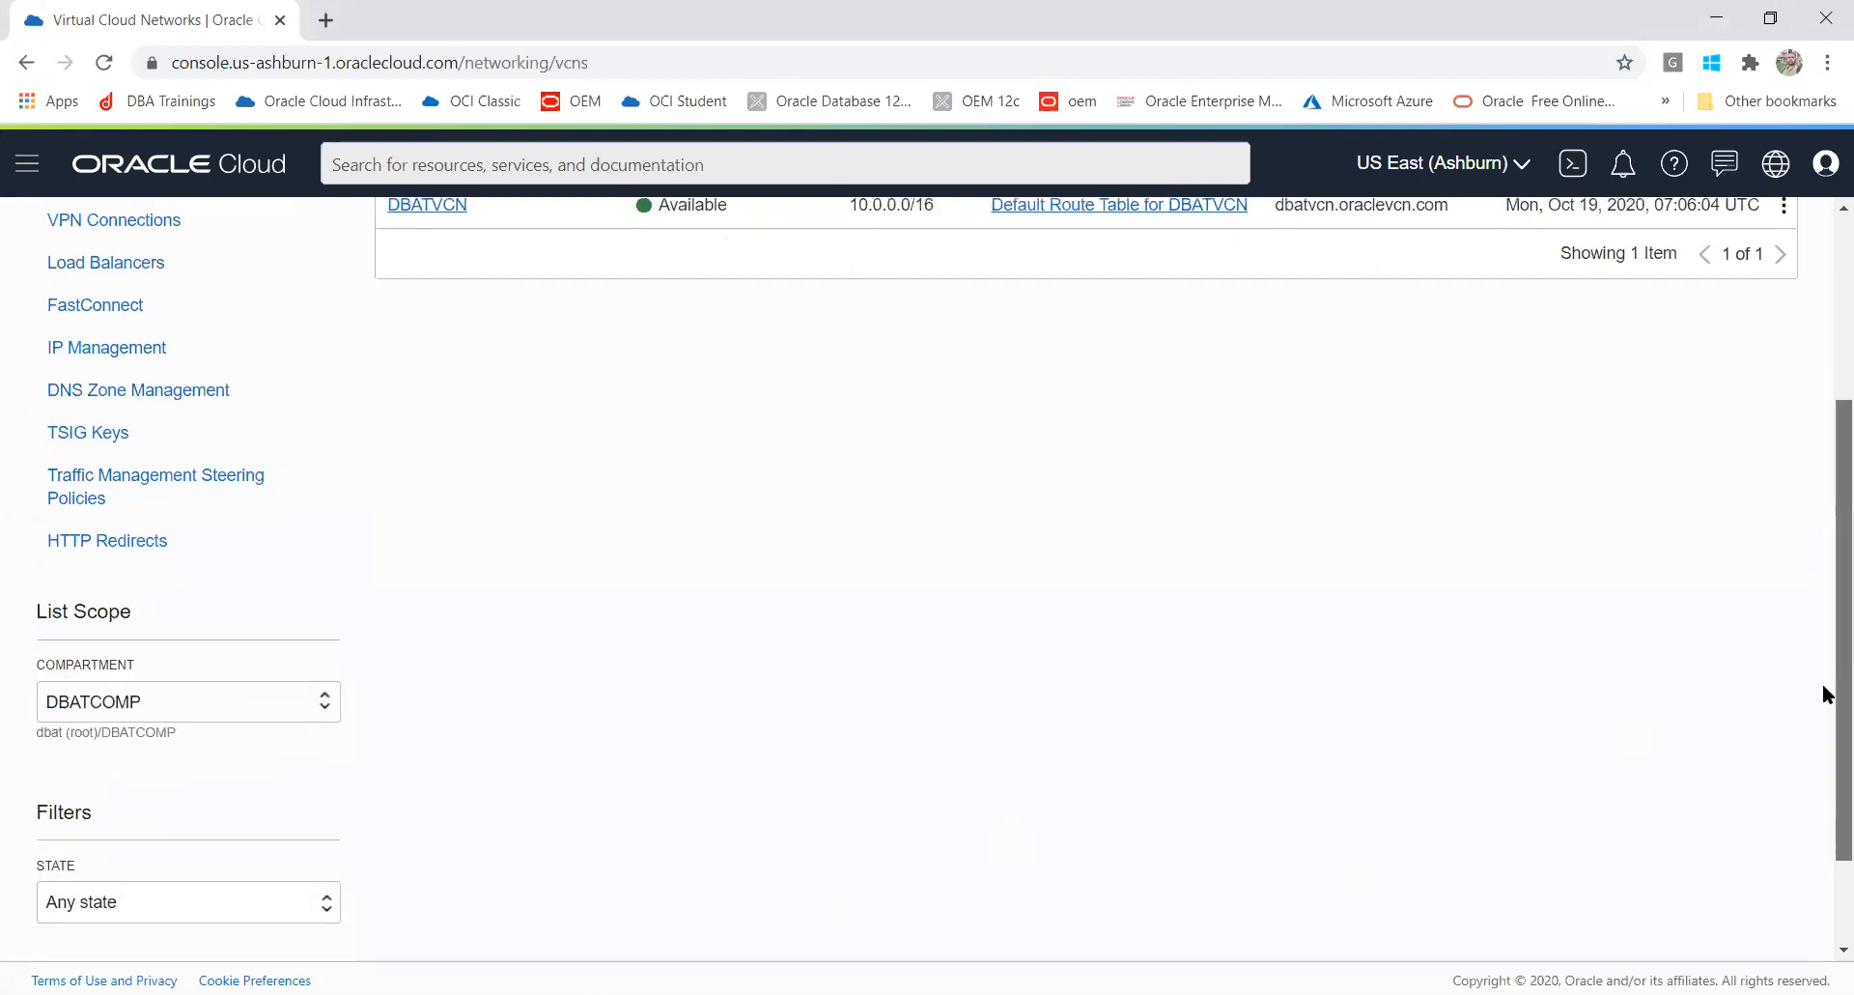
click(117, 702)
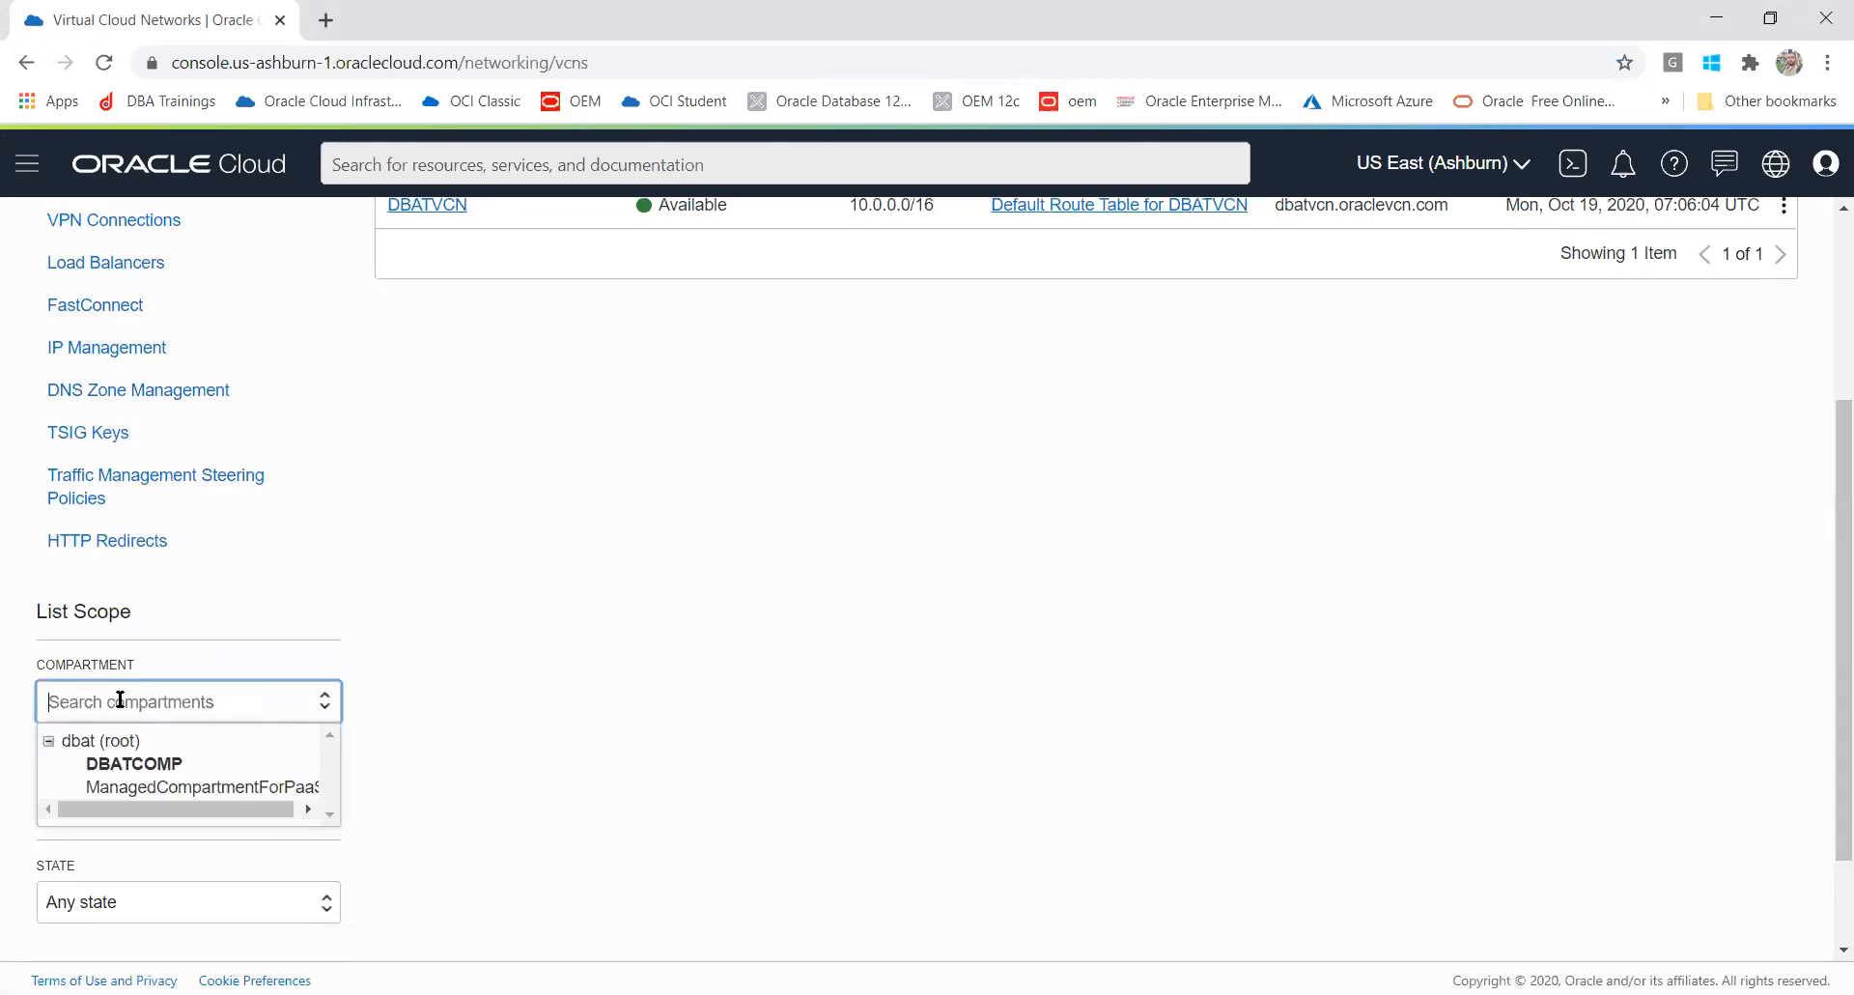
click(927, 769)
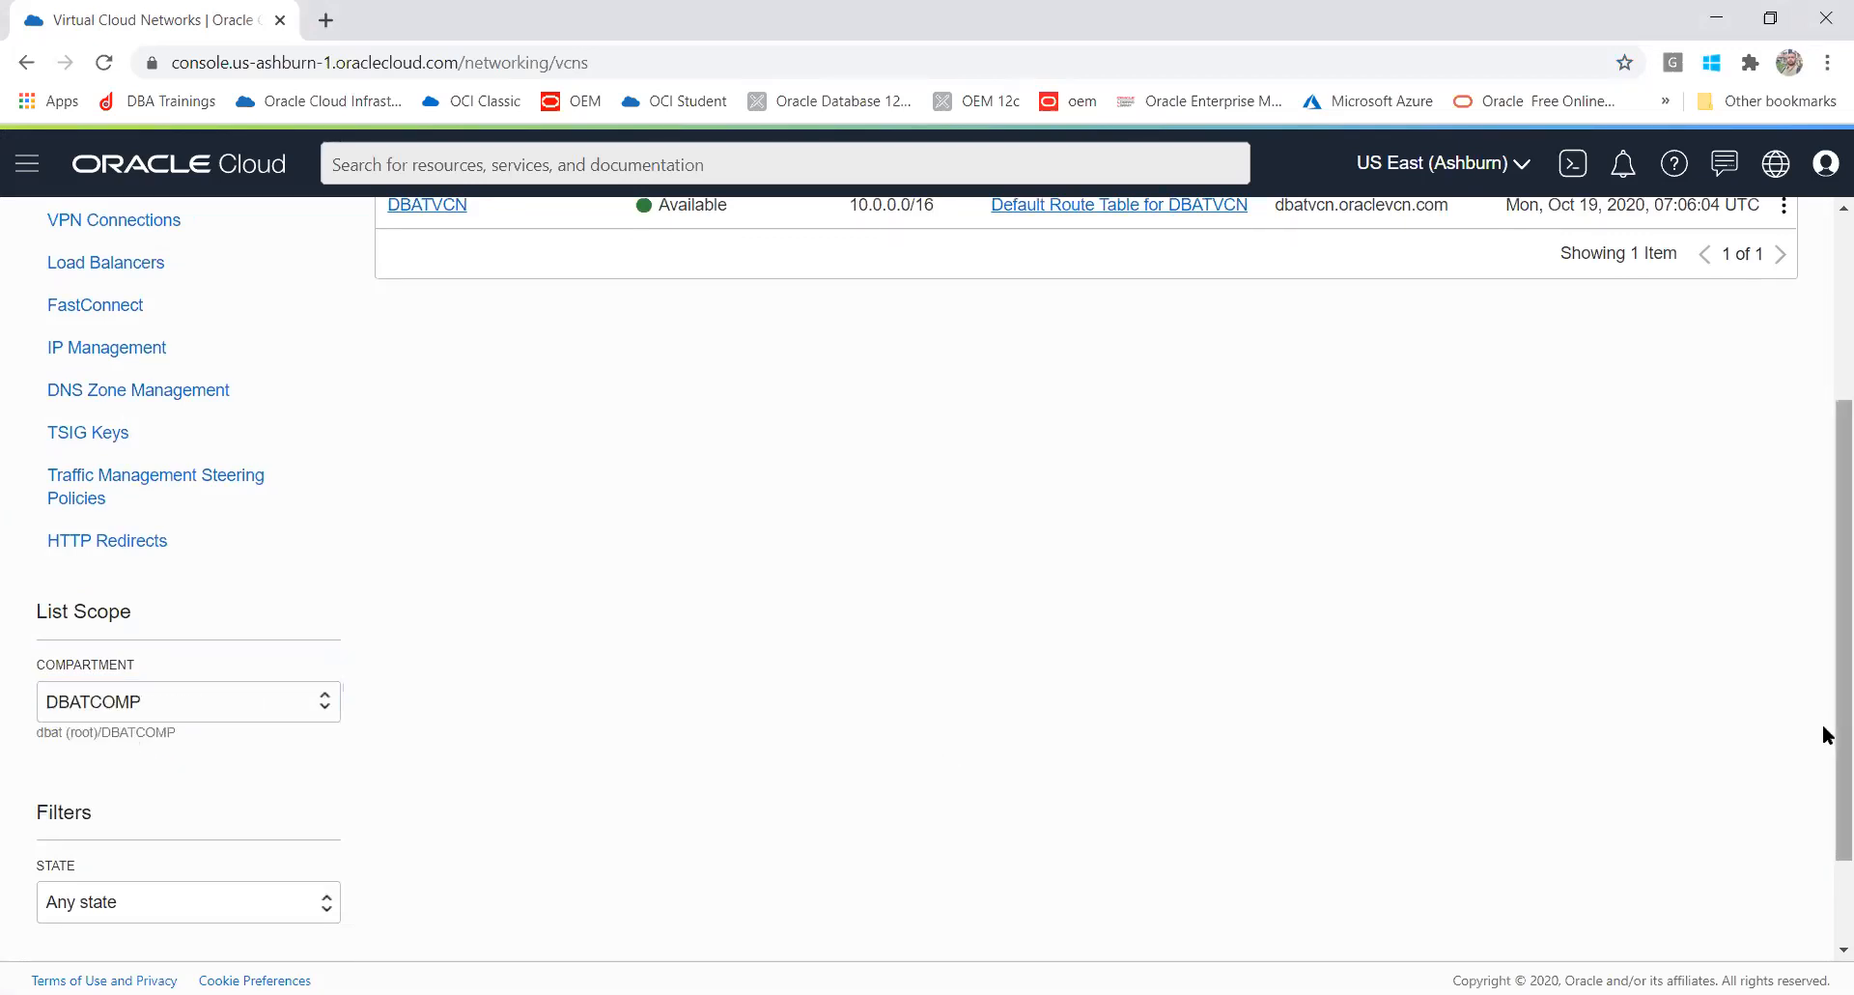
scroll(1822, 565, up, 3)
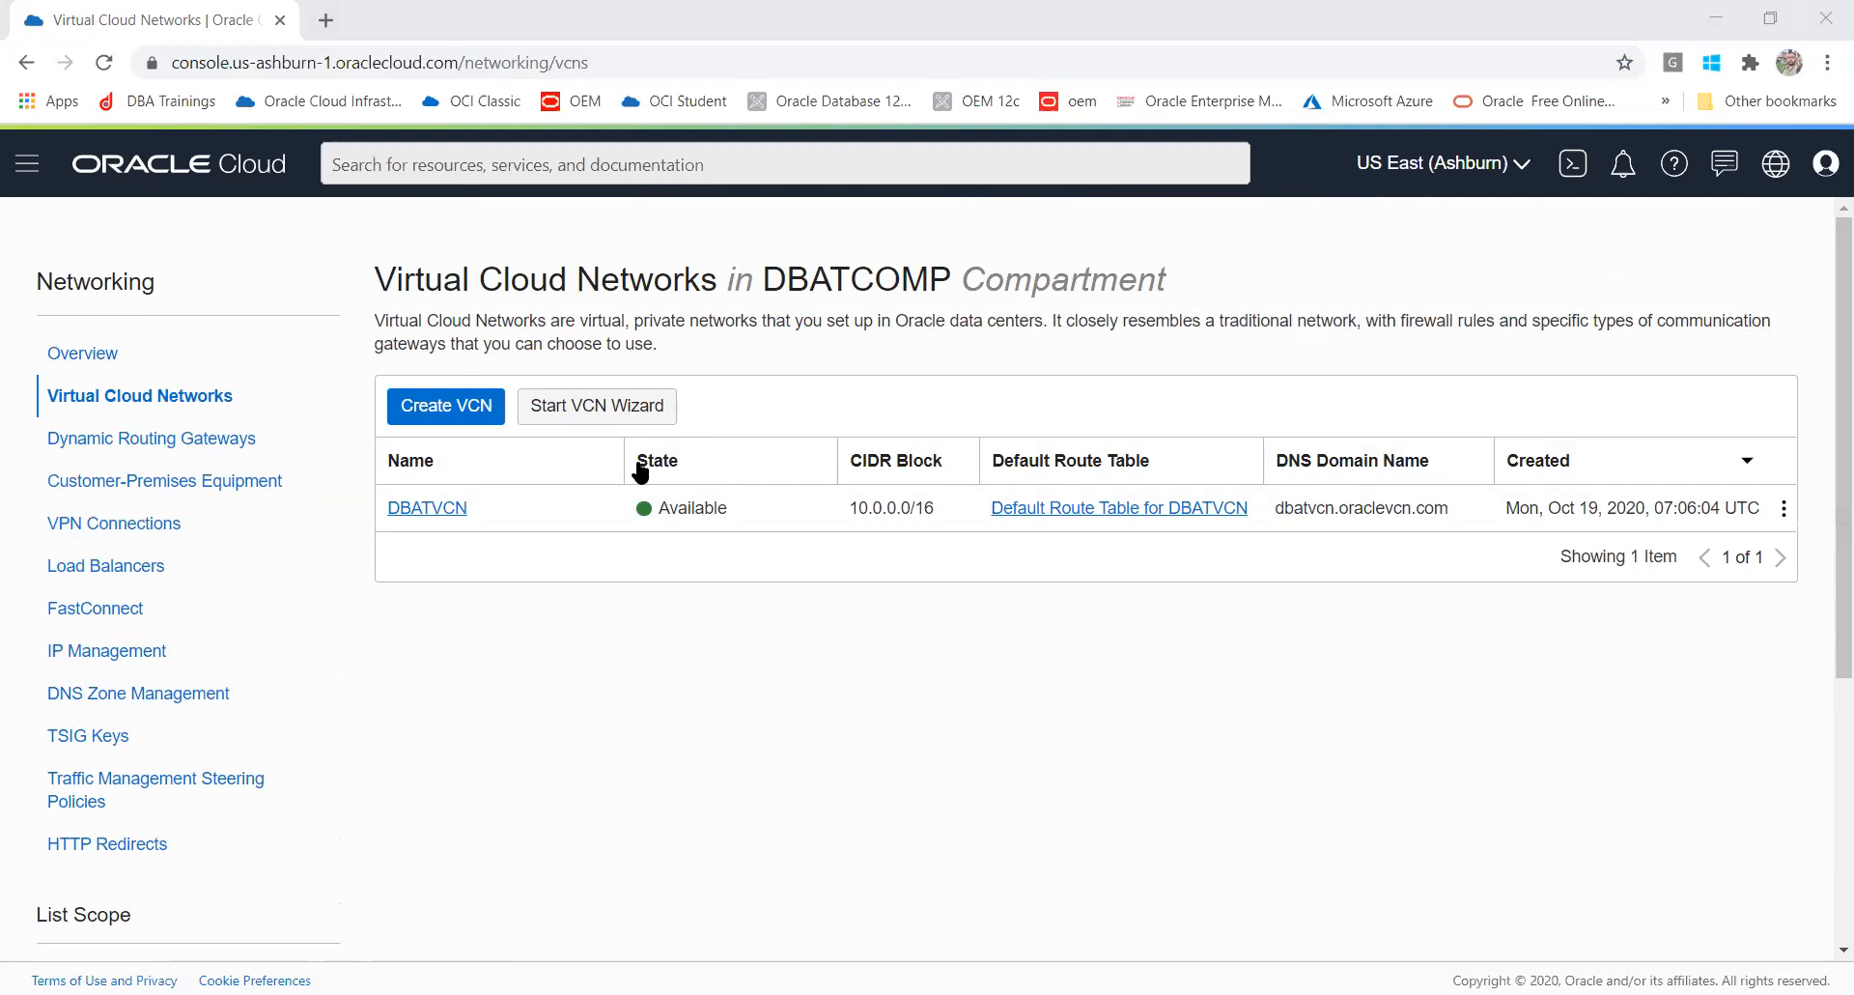
click(476, 412)
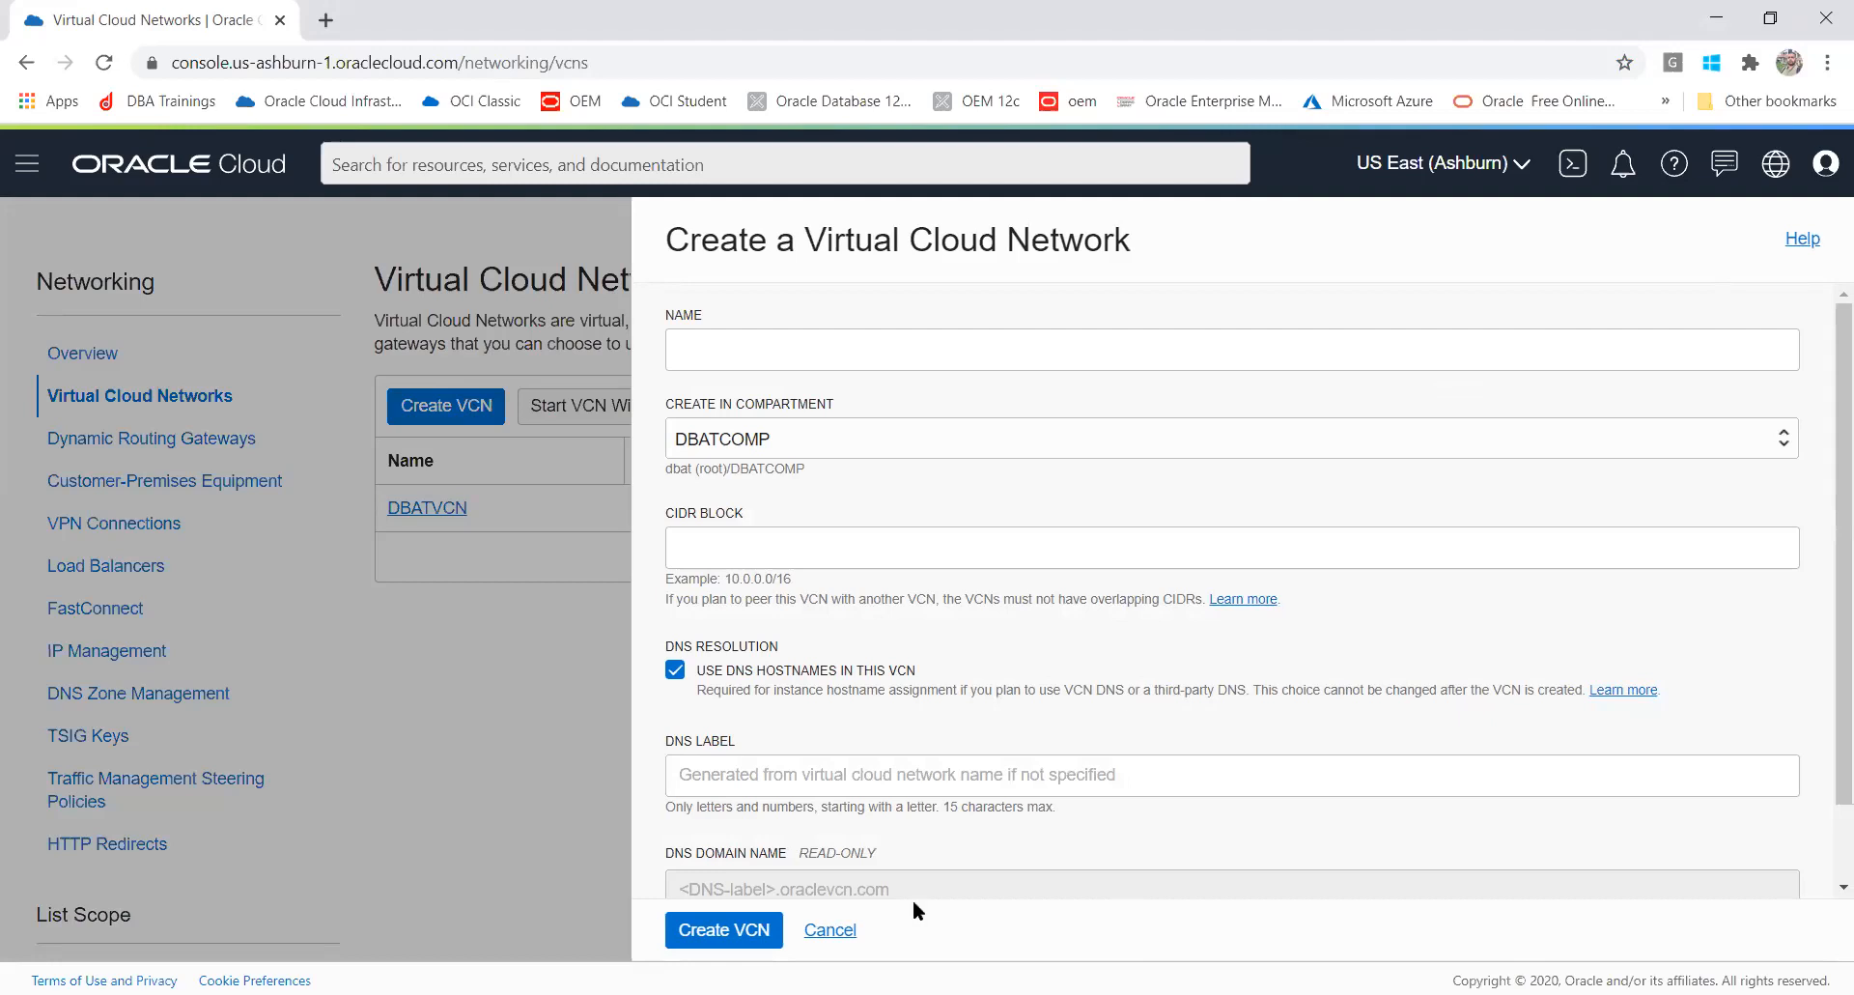
click(799, 338)
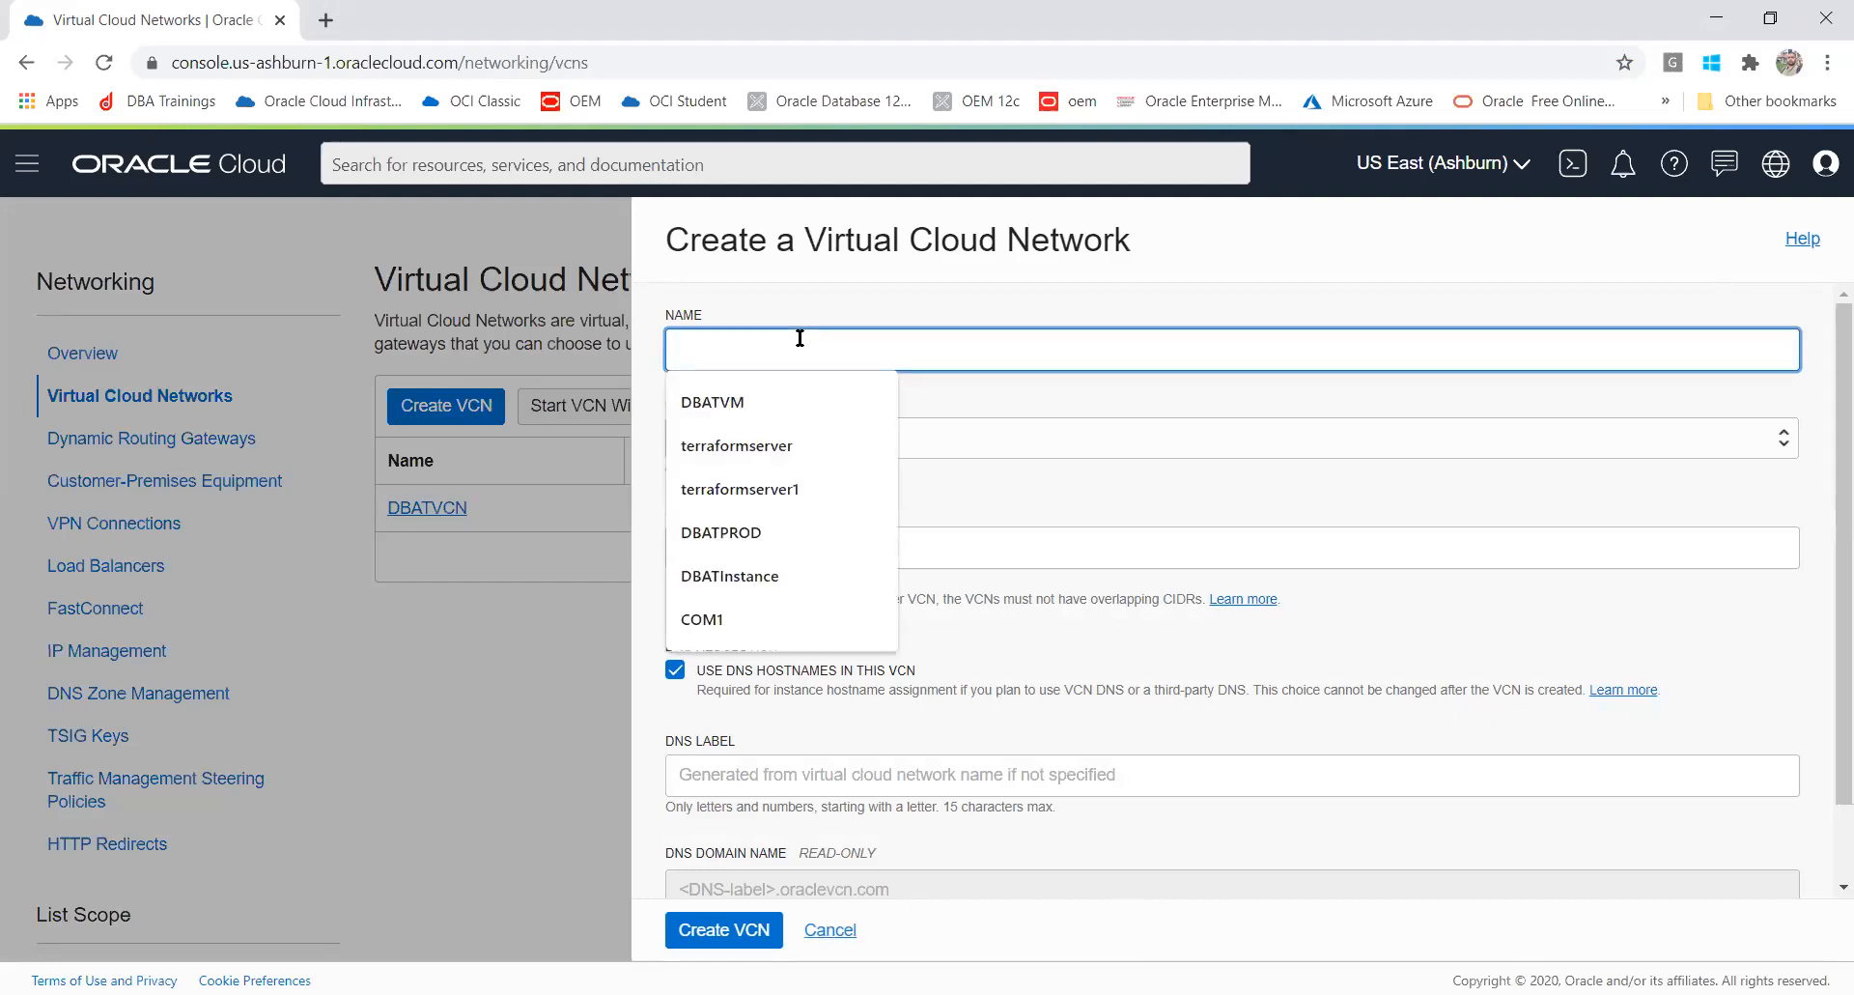
click(1139, 453)
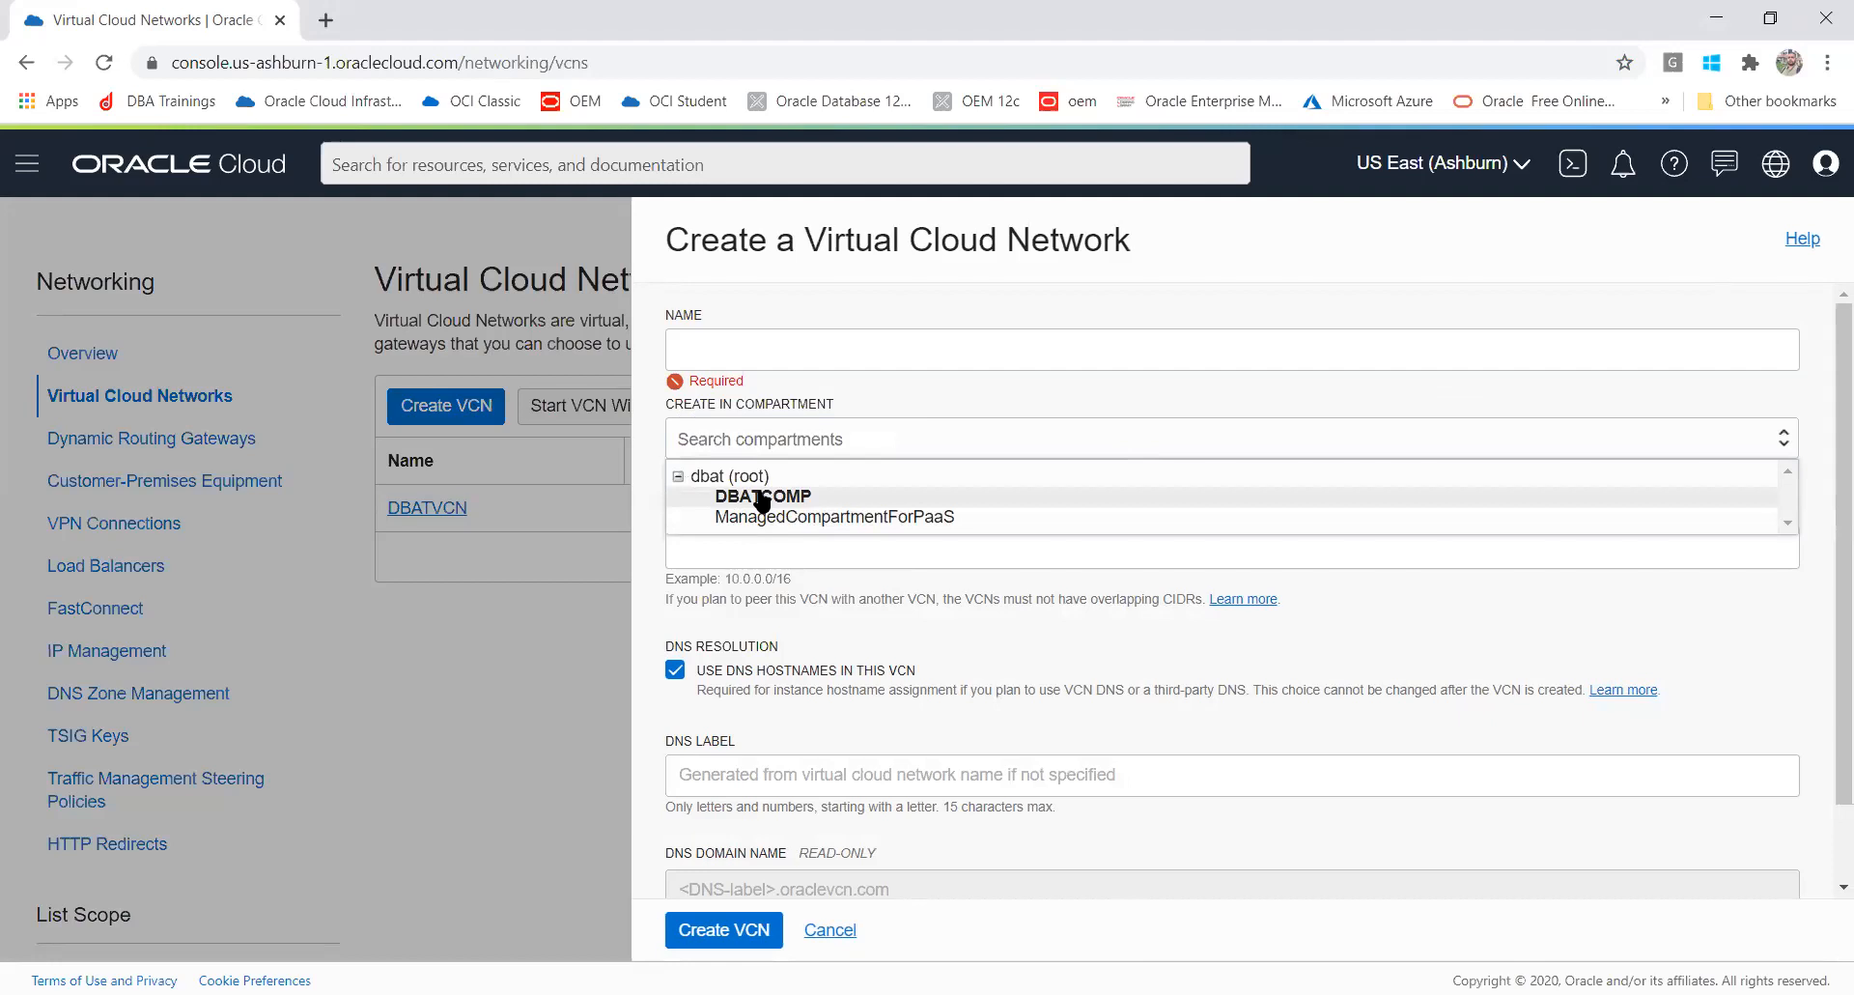
click(738, 346)
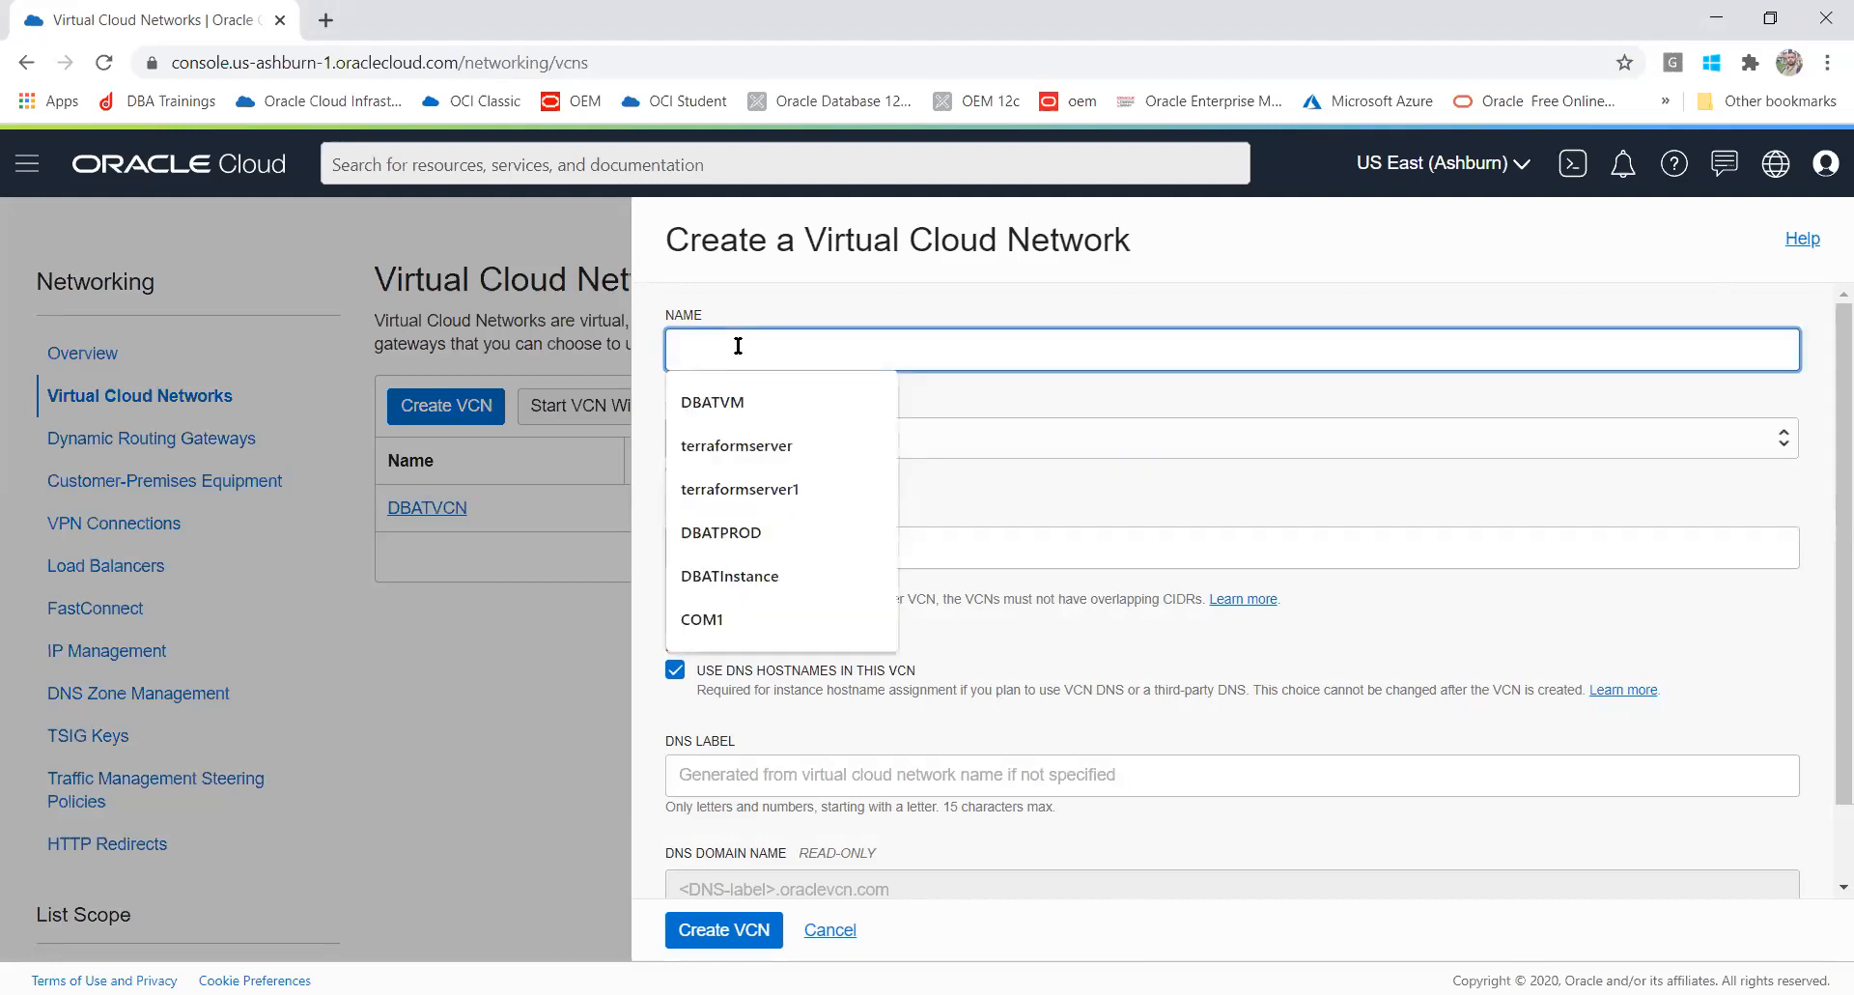
text(test)
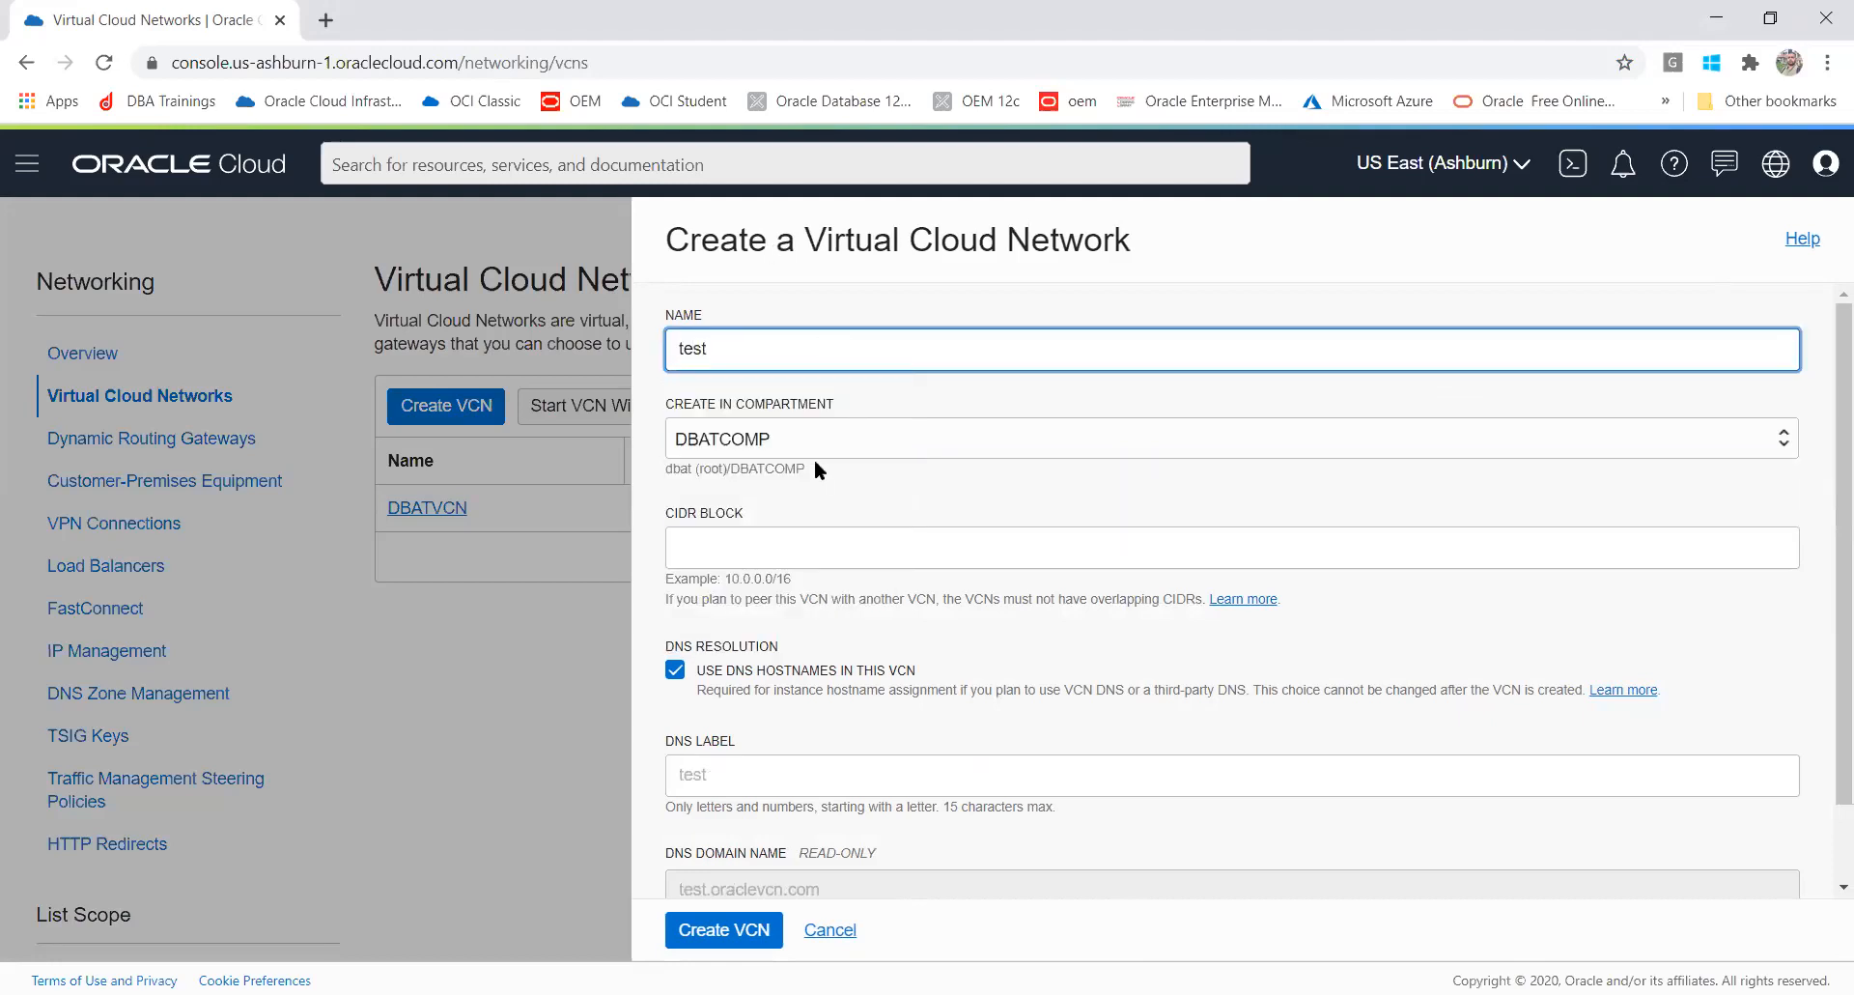
click(747, 551)
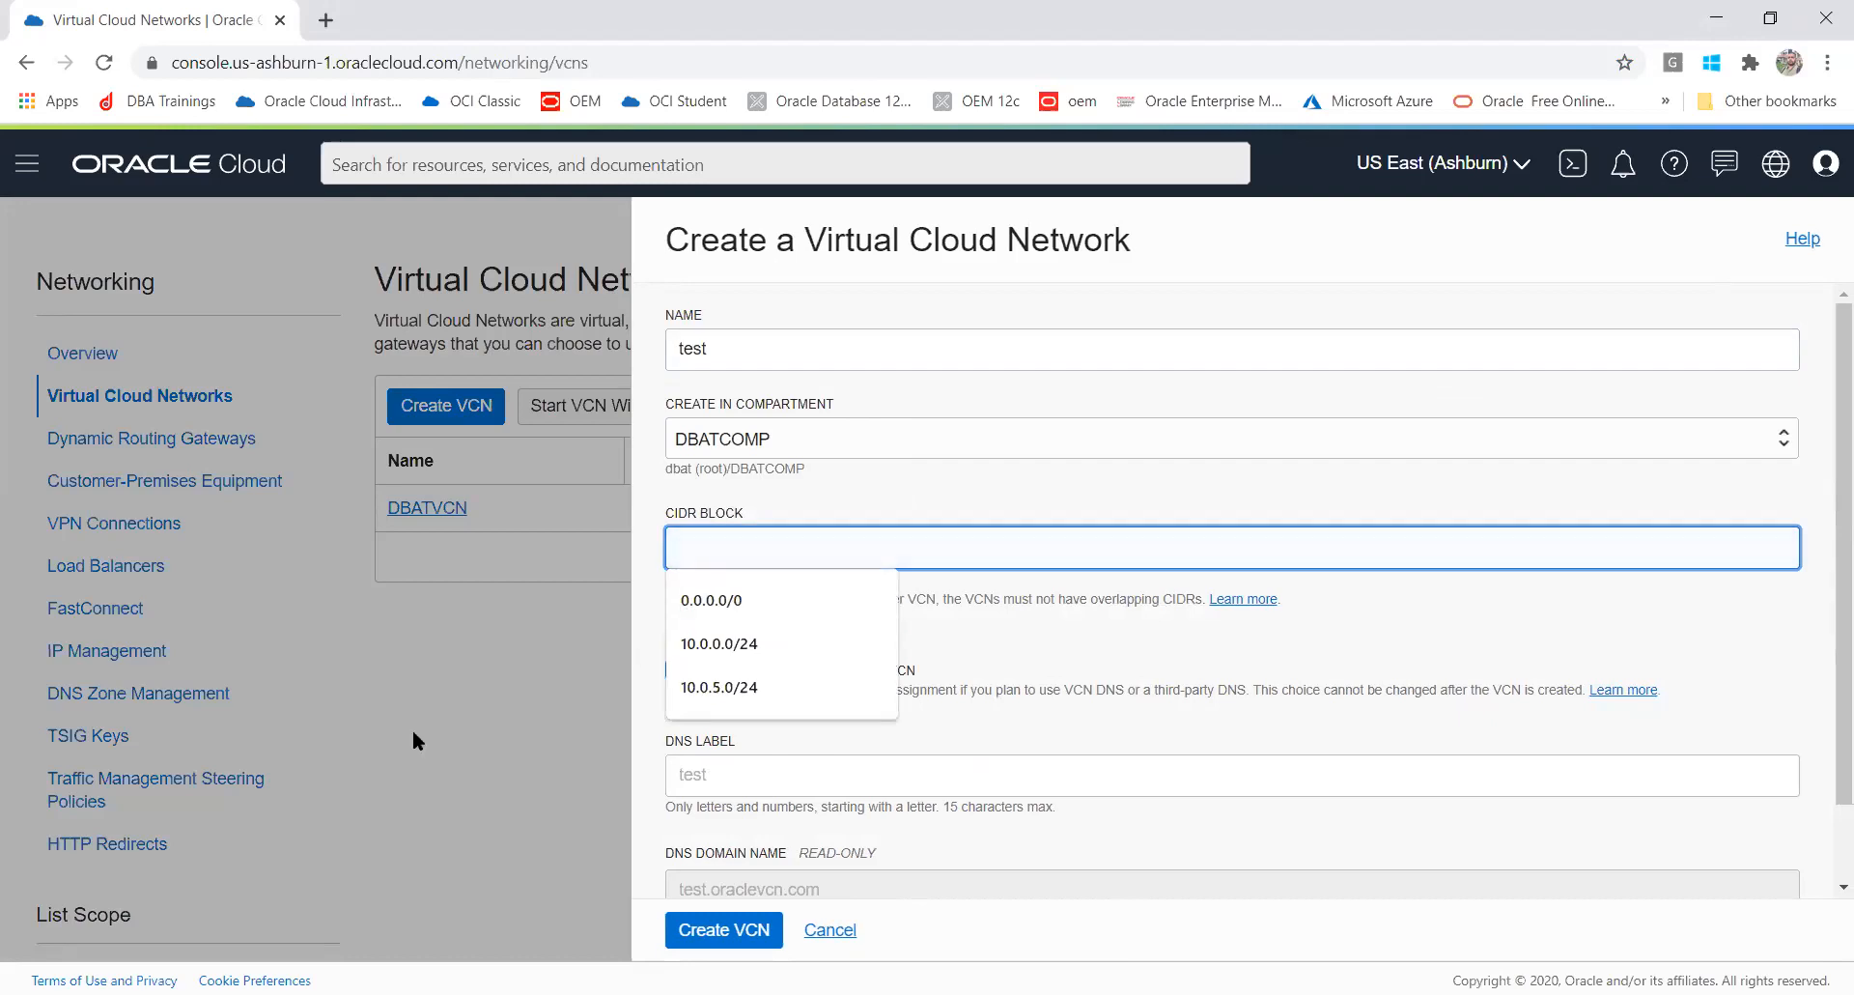
click(825, 931)
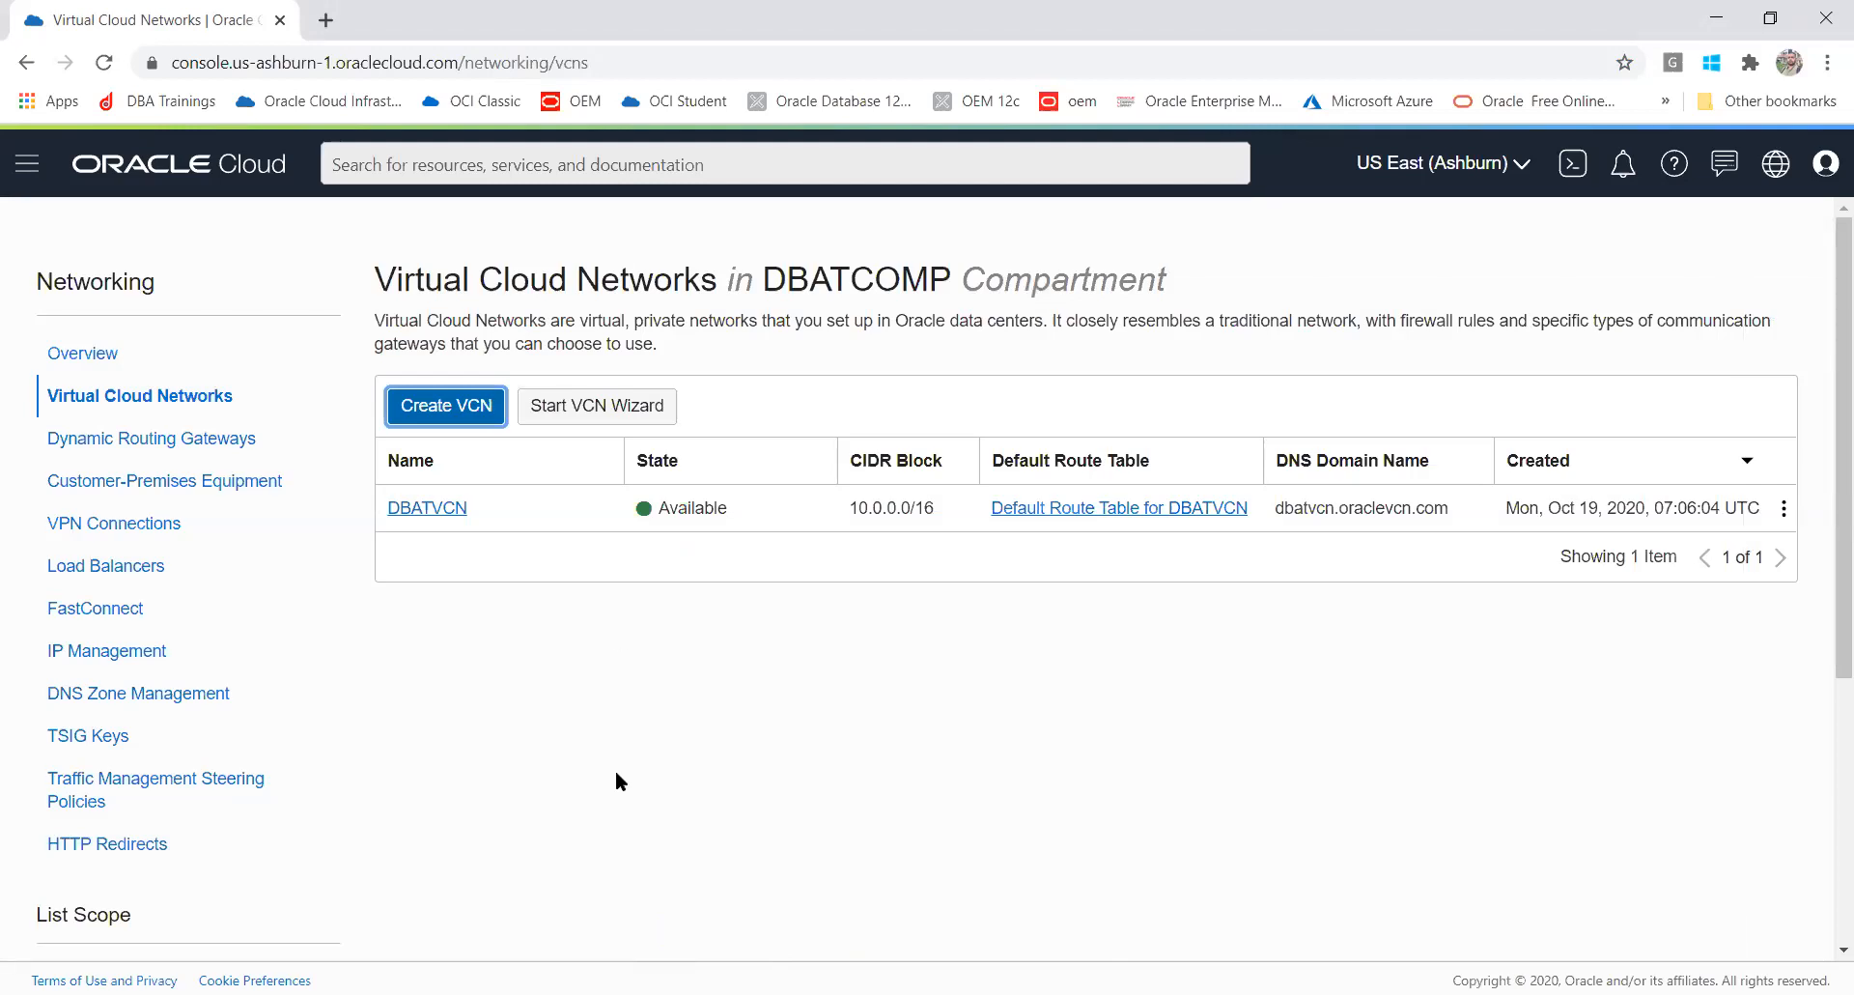
click(560, 404)
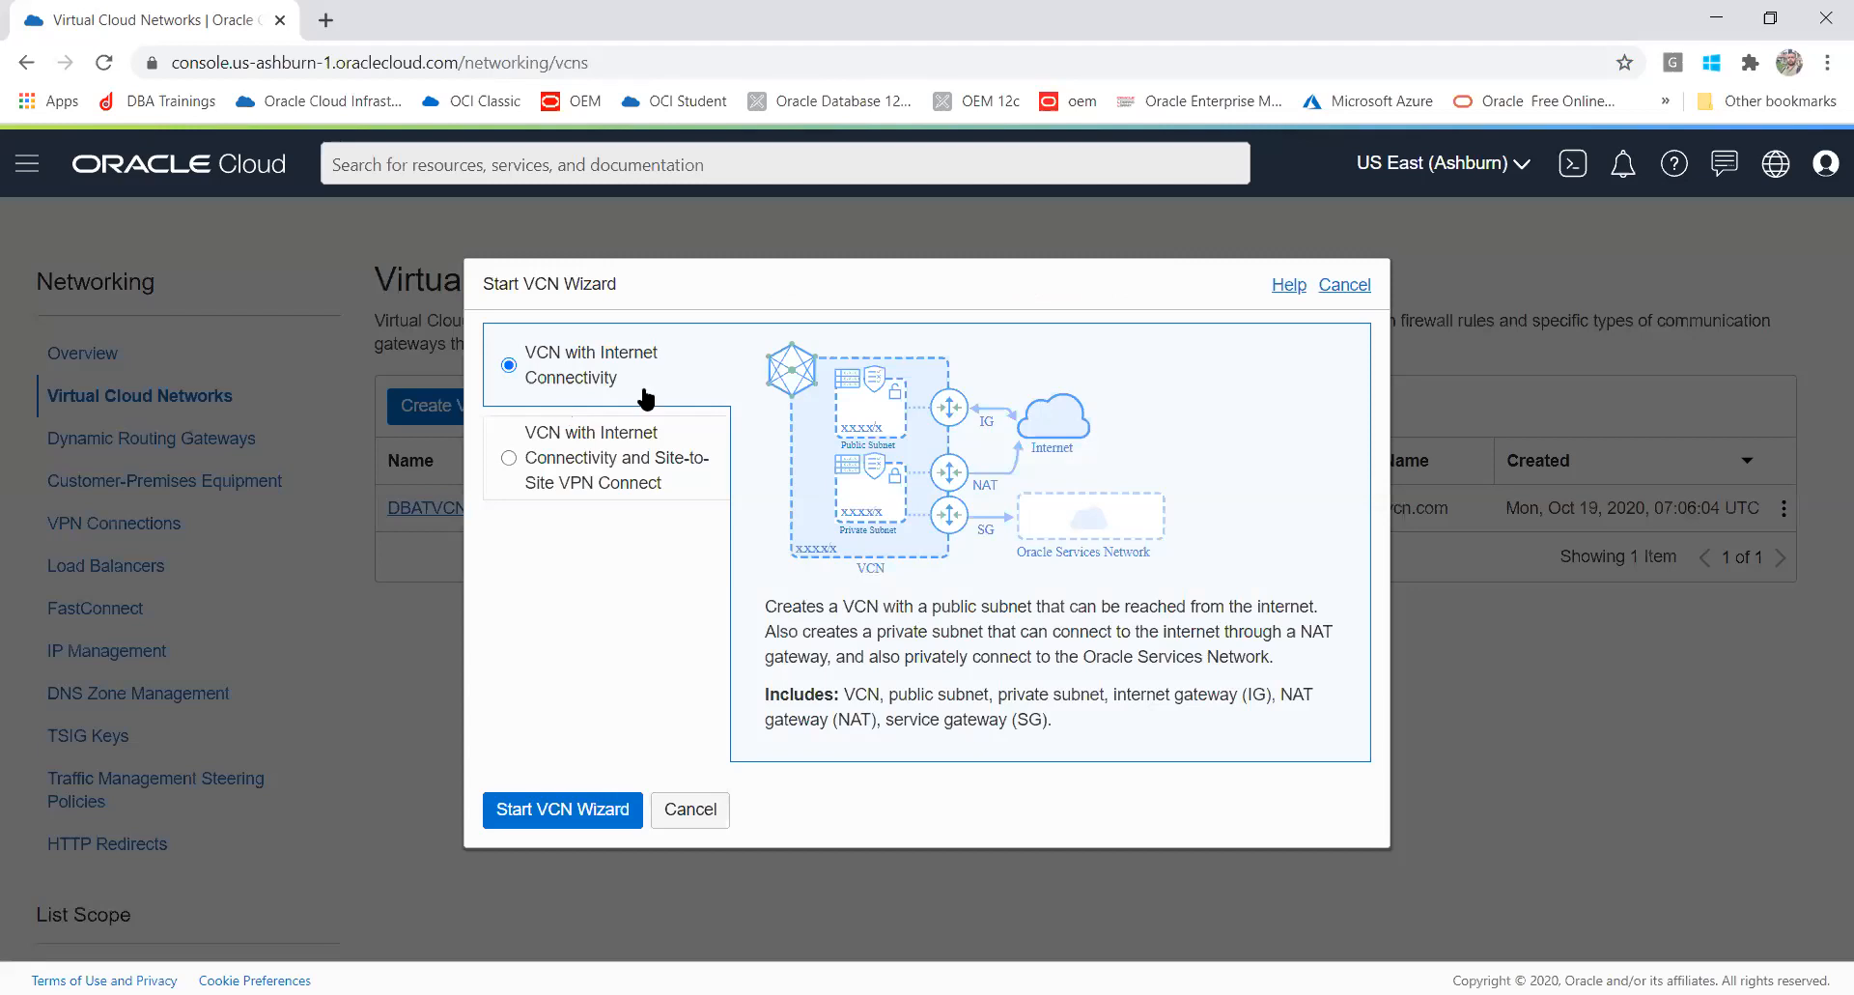
click(1338, 283)
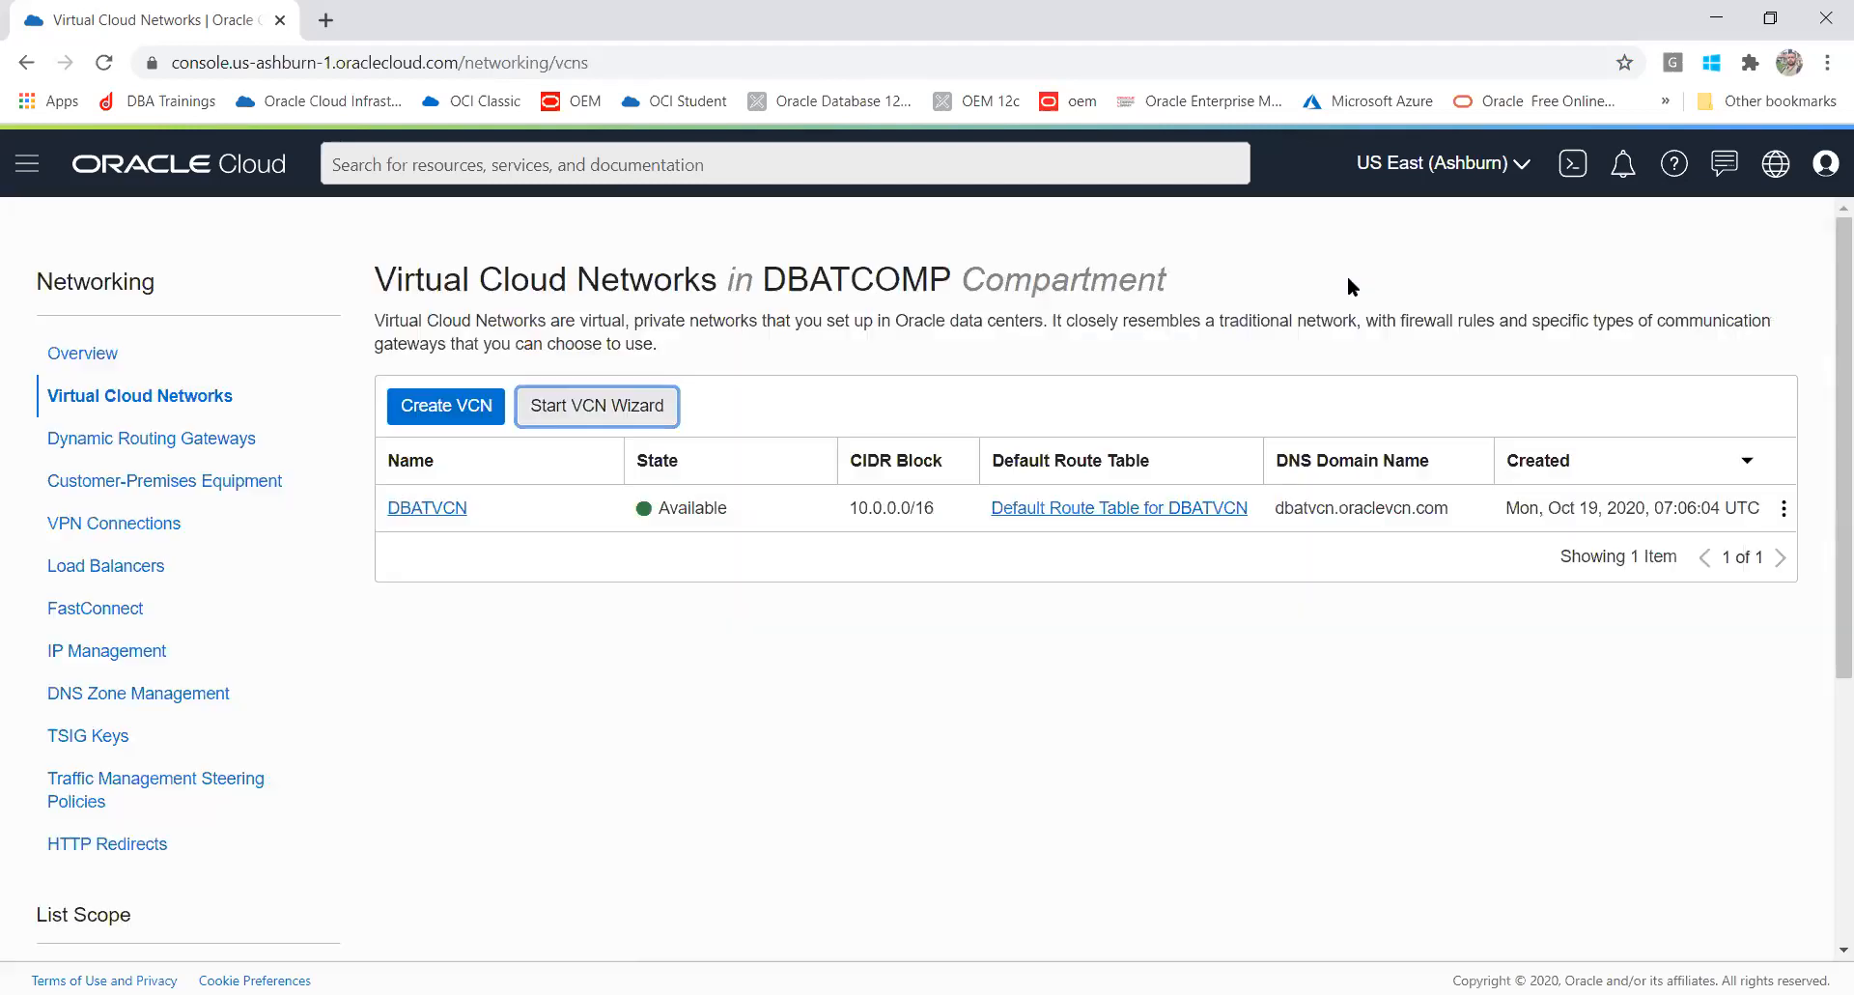
click(448, 406)
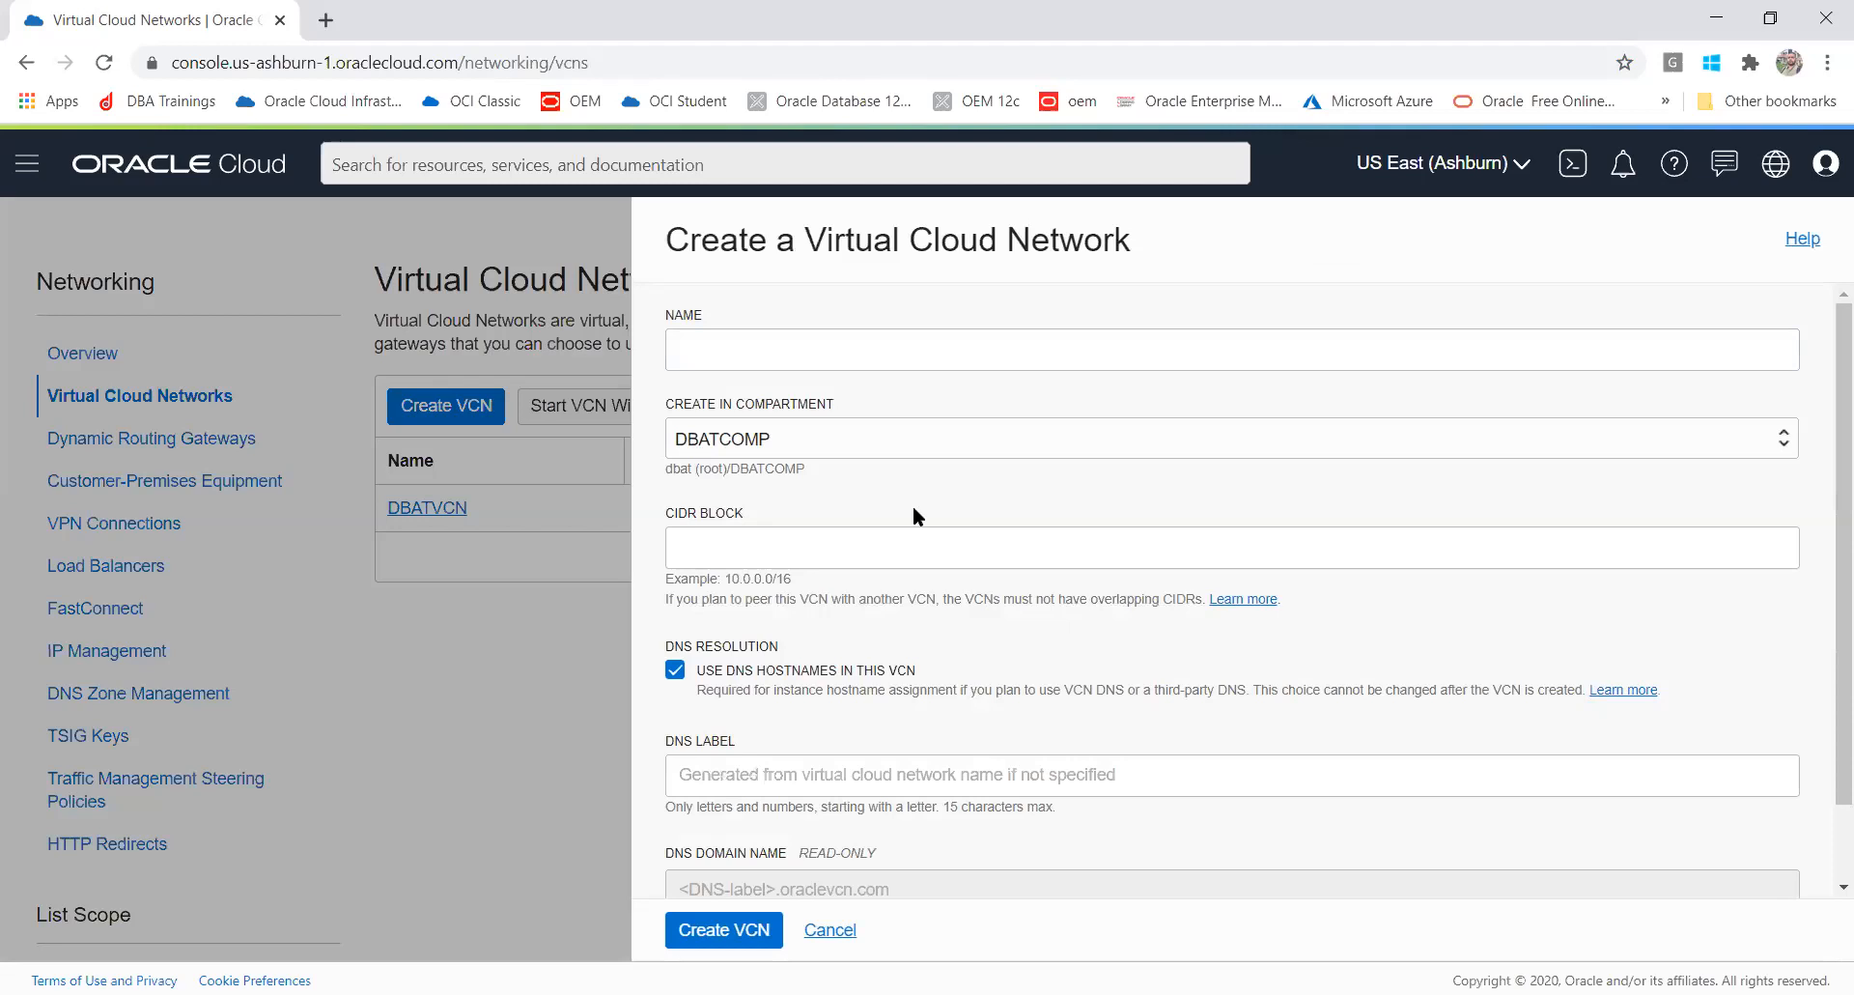
click(831, 933)
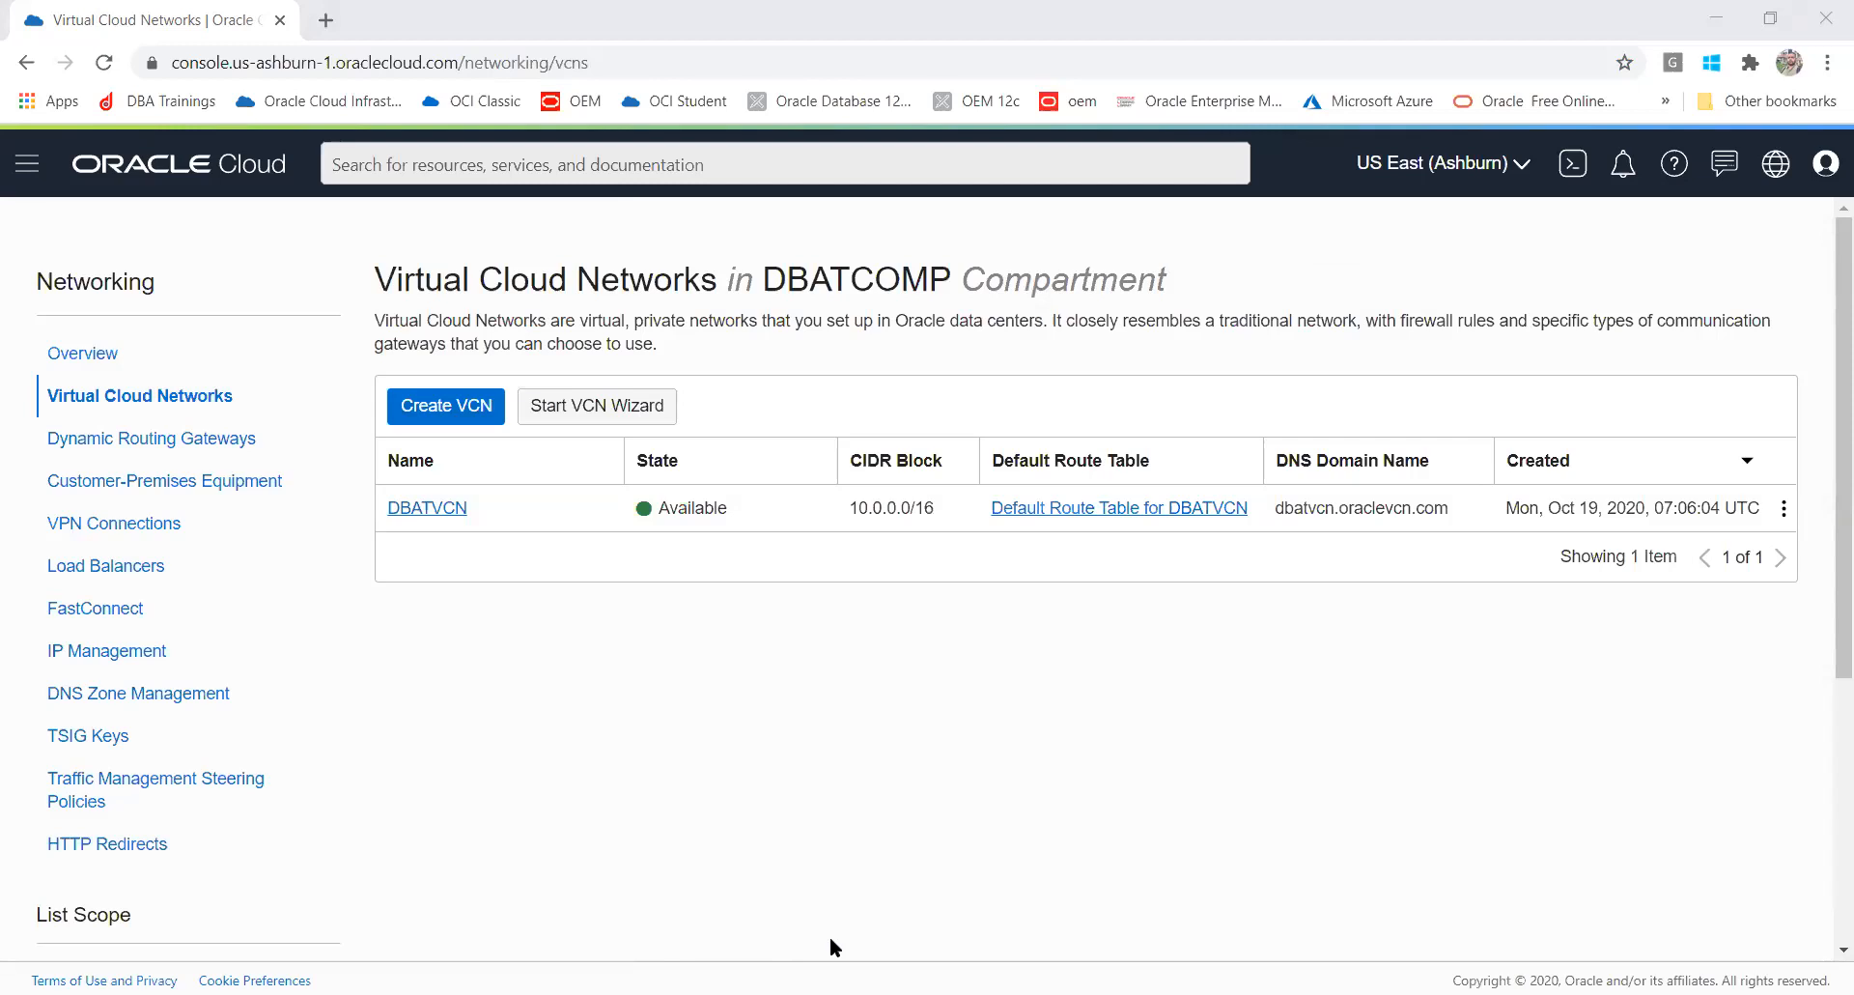
Step: Start the VCN Wizard for a VCN with Internet Connectivity and name the VCN DBATDBVCN
click(629, 403)
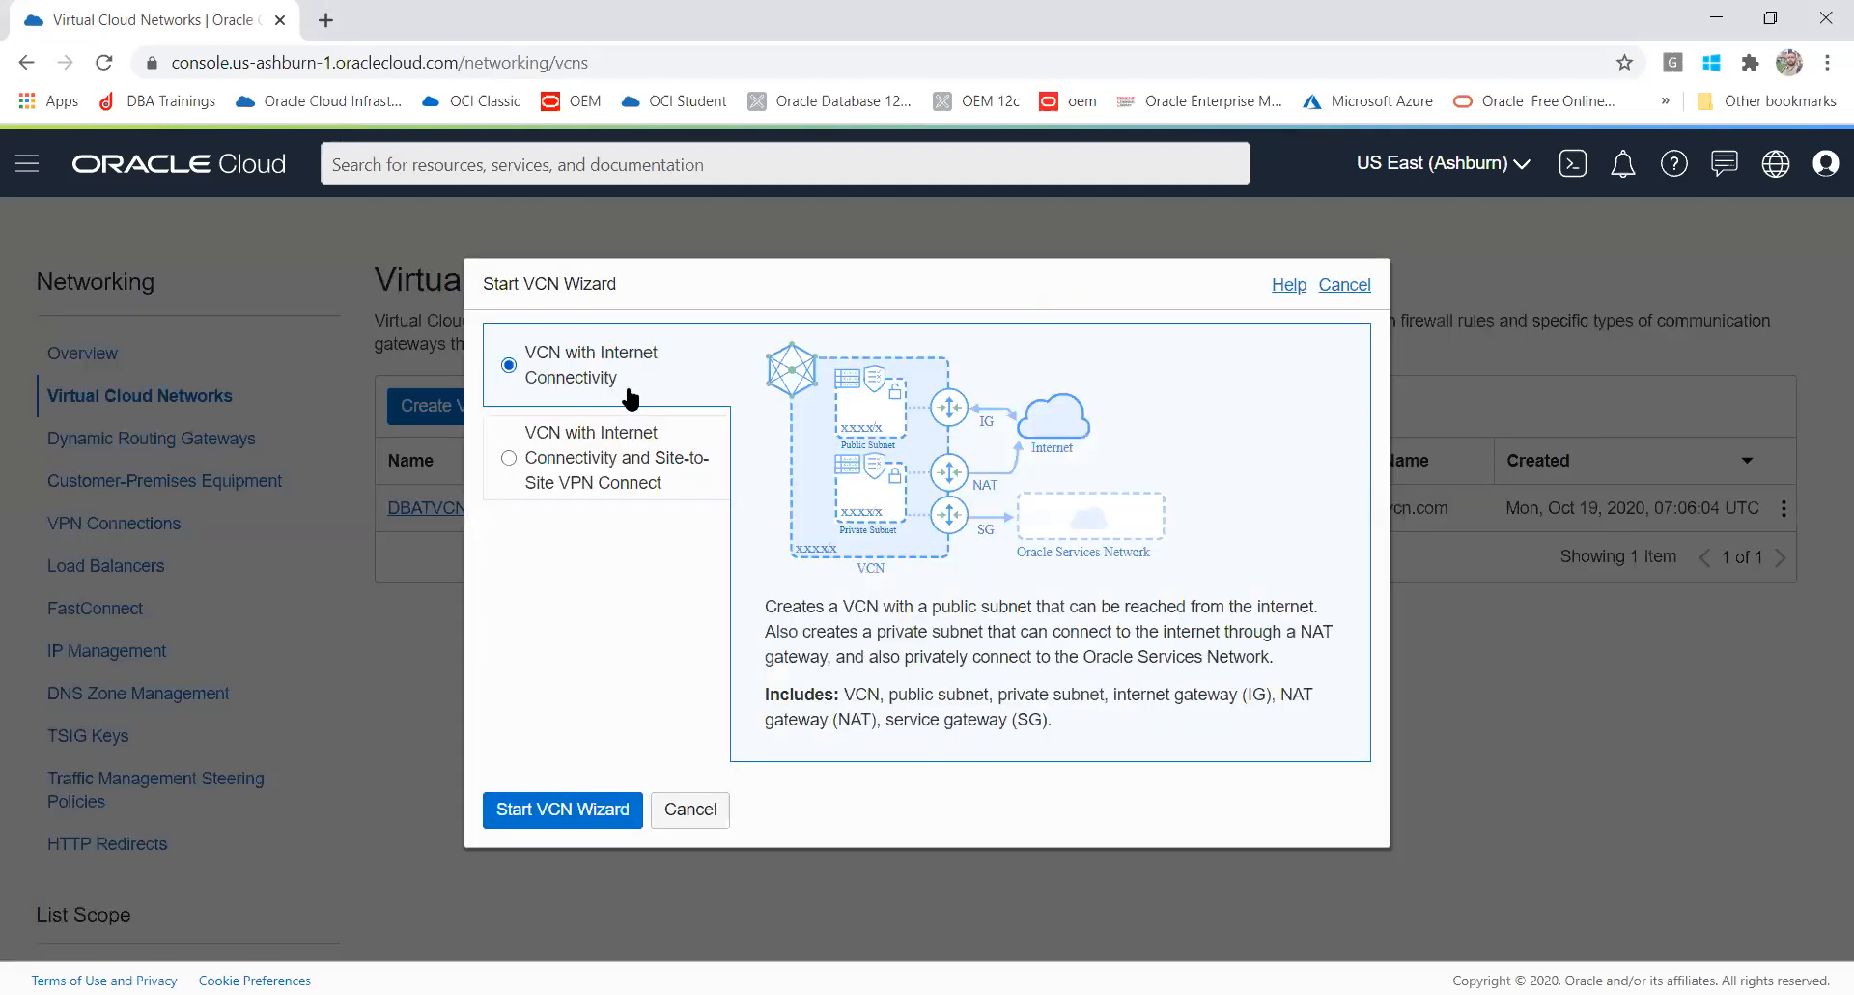
click(541, 816)
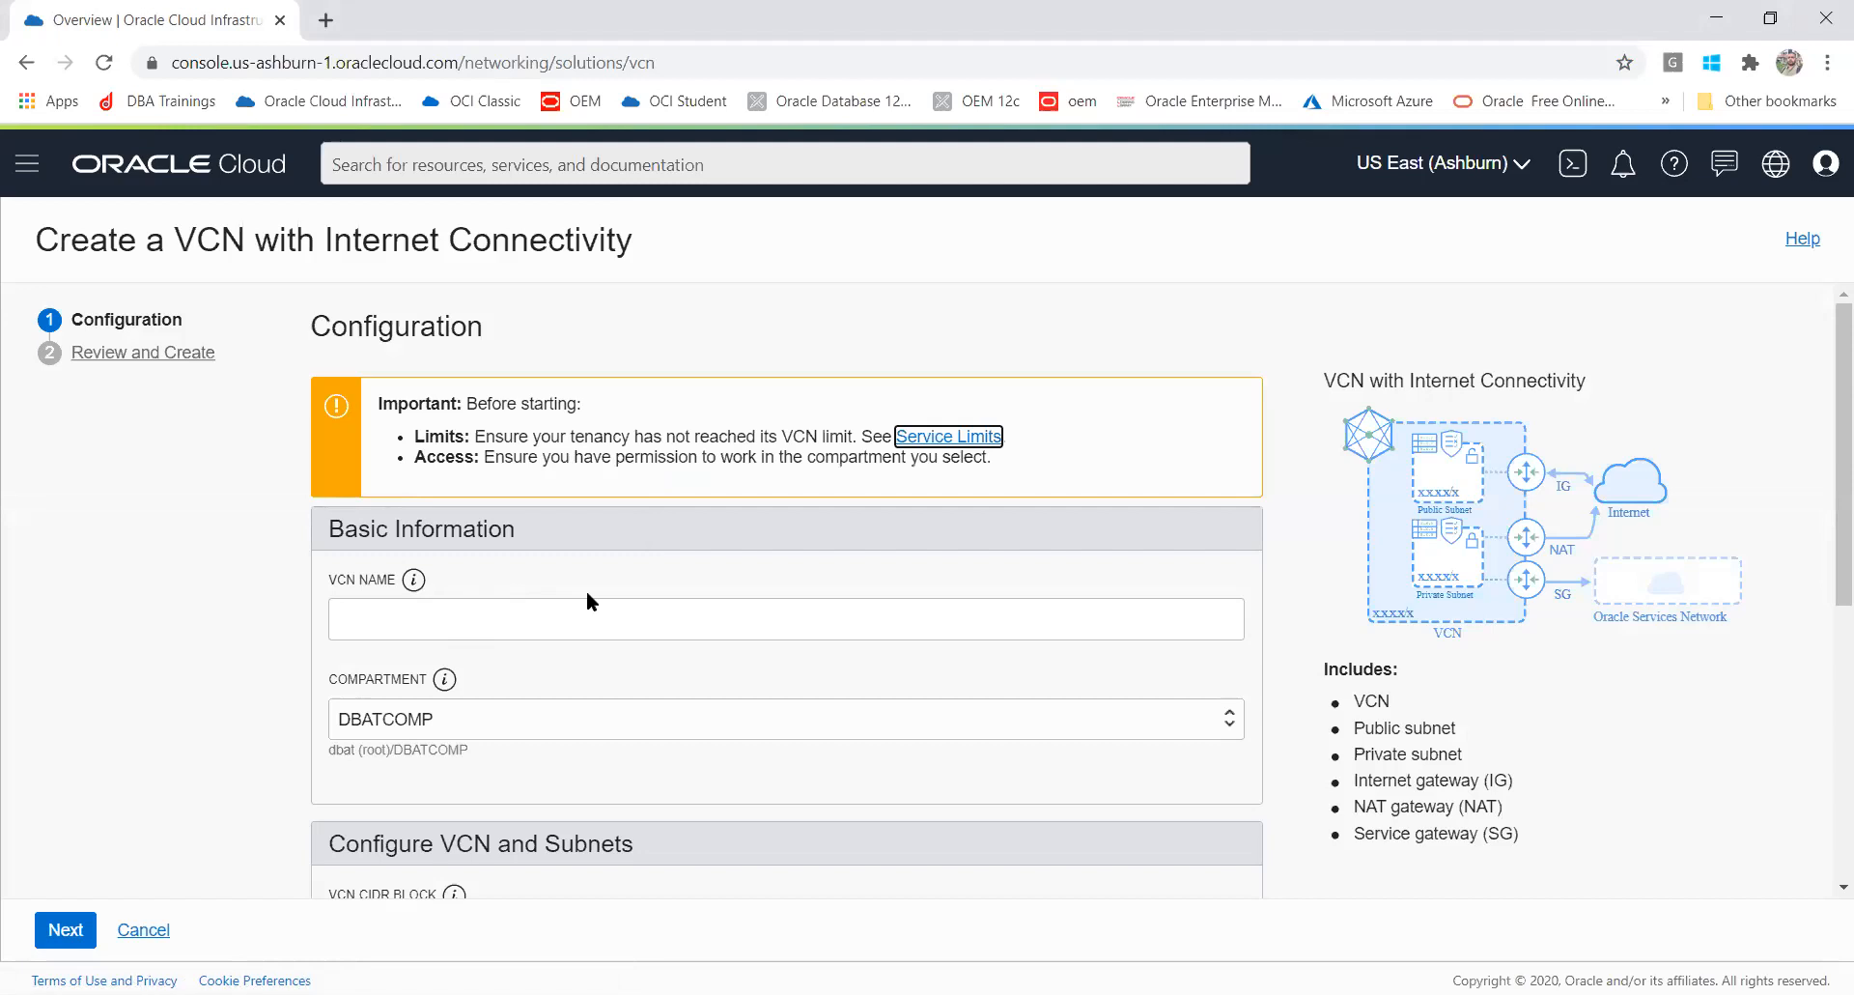
click(535, 614)
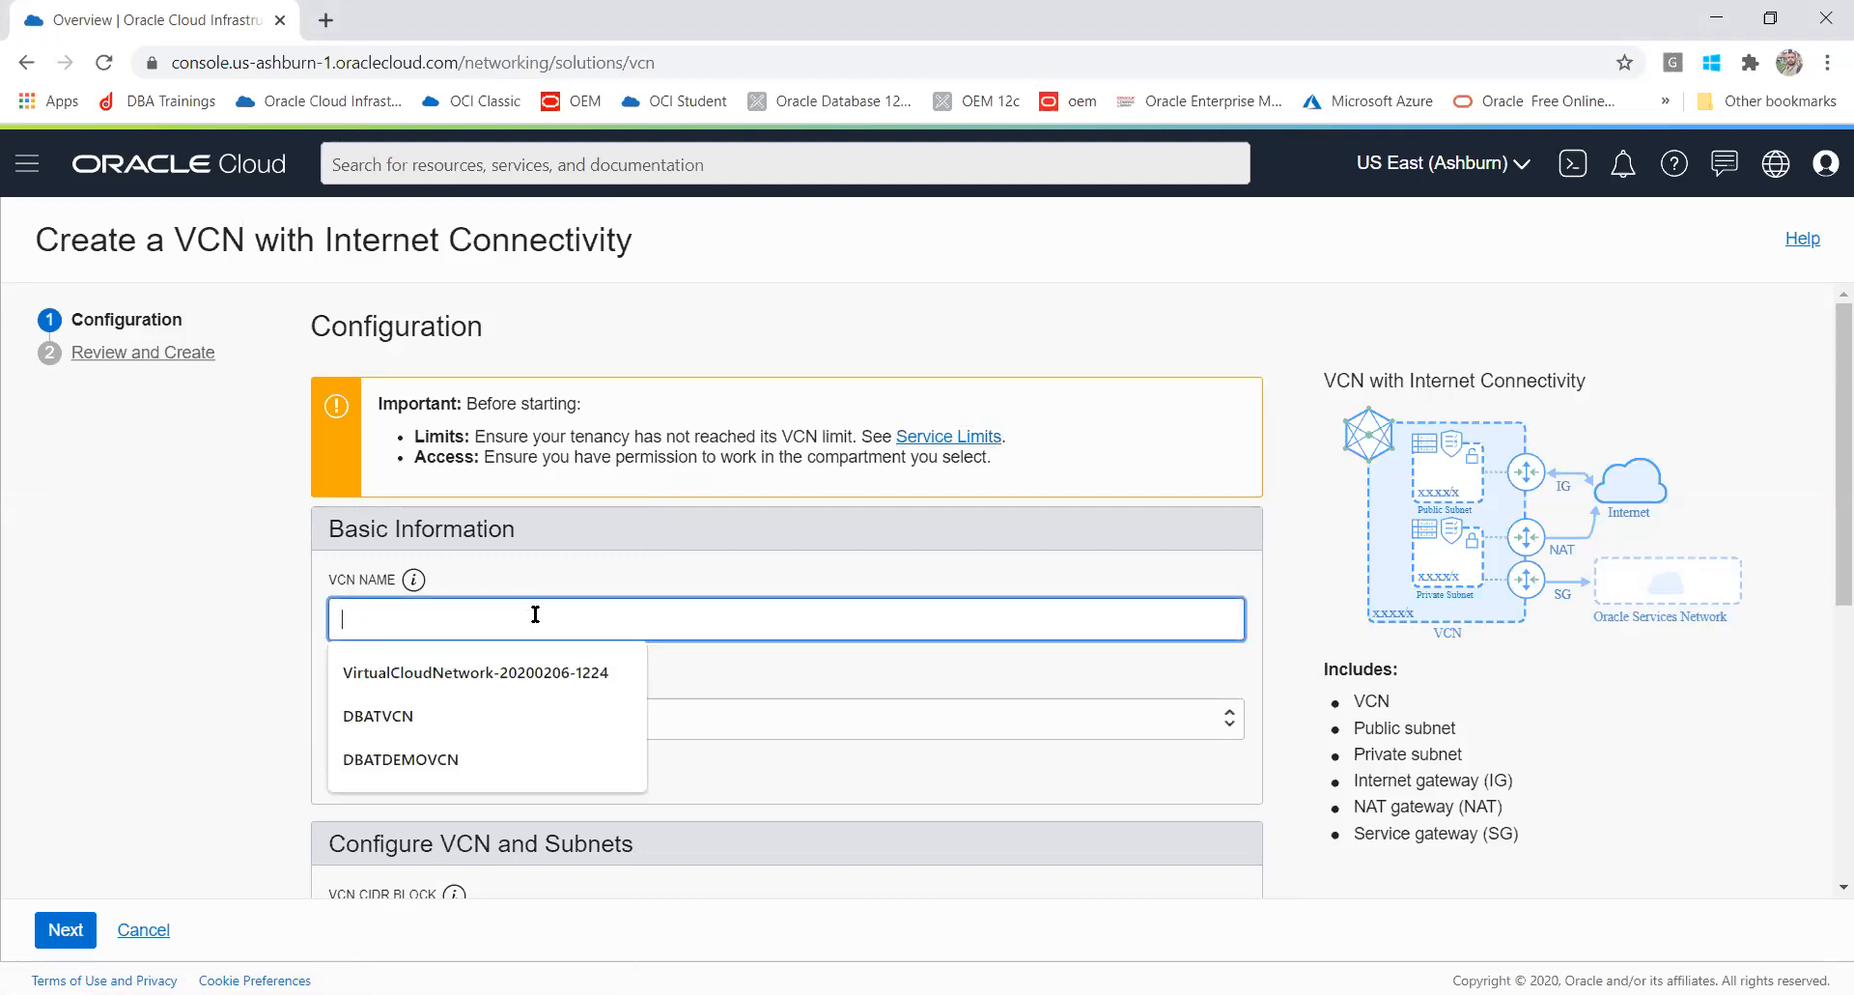
text(DBATDEMO)
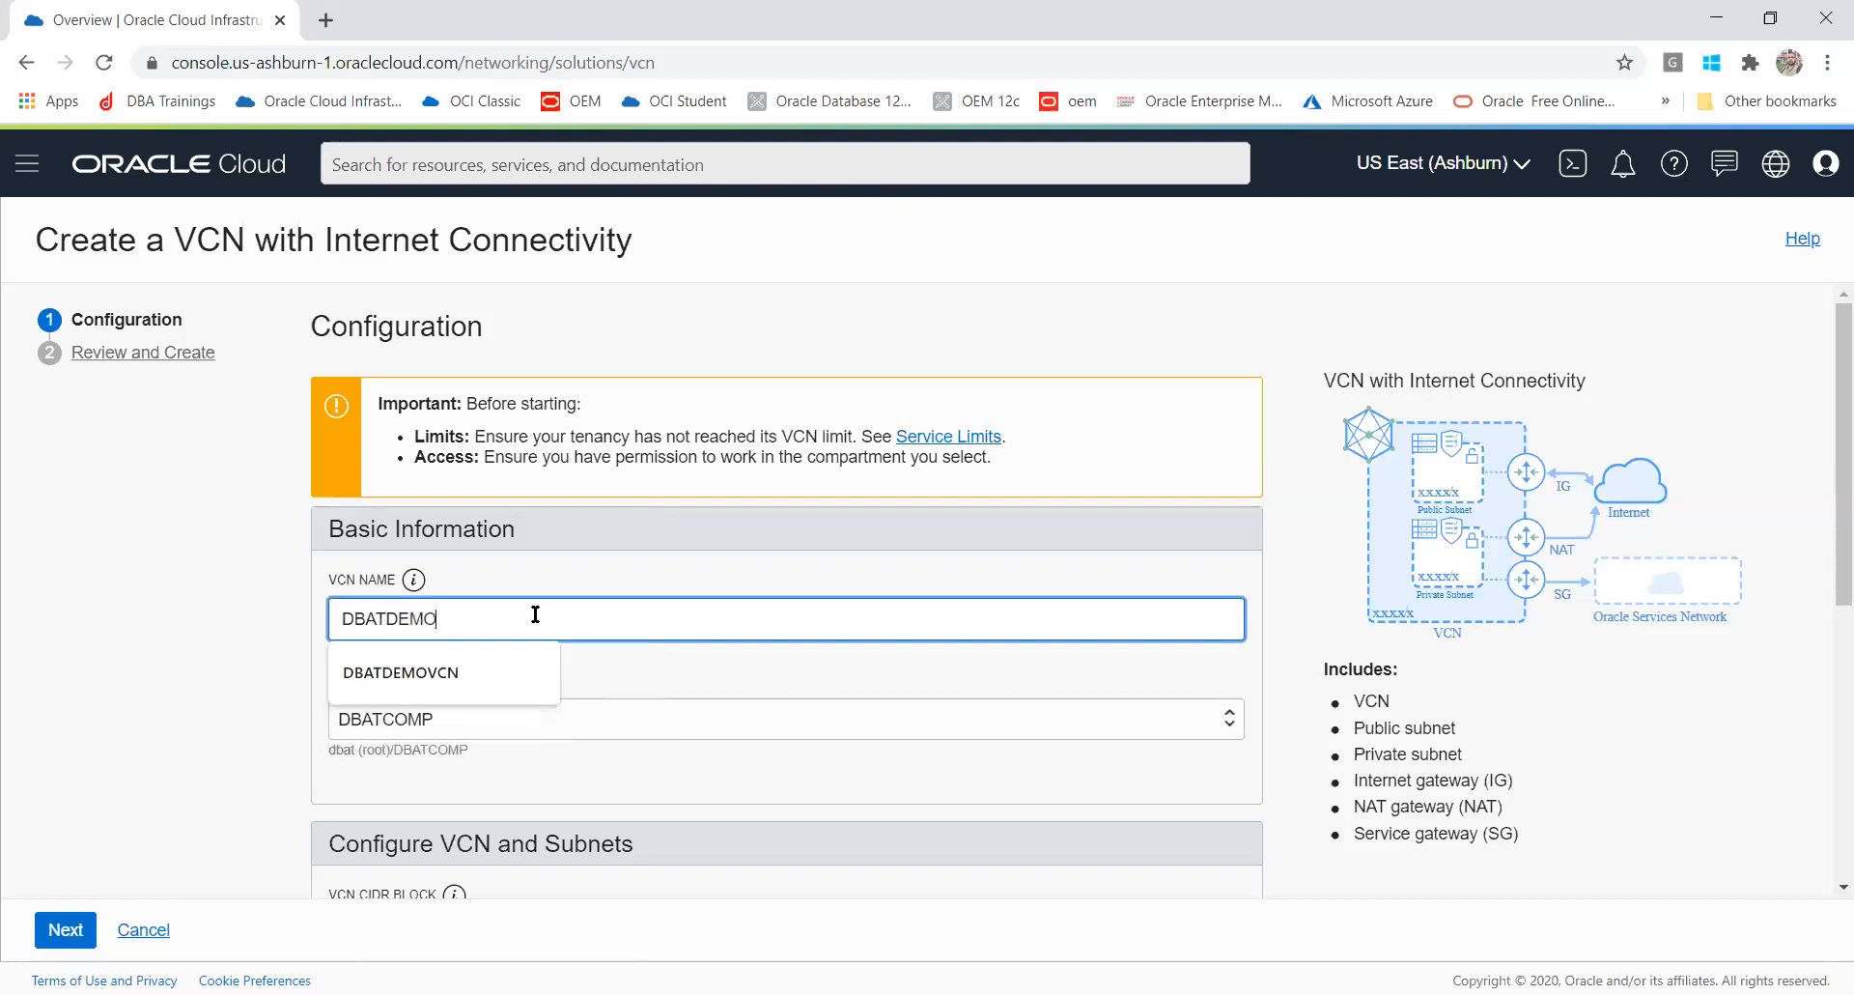
click(136, 645)
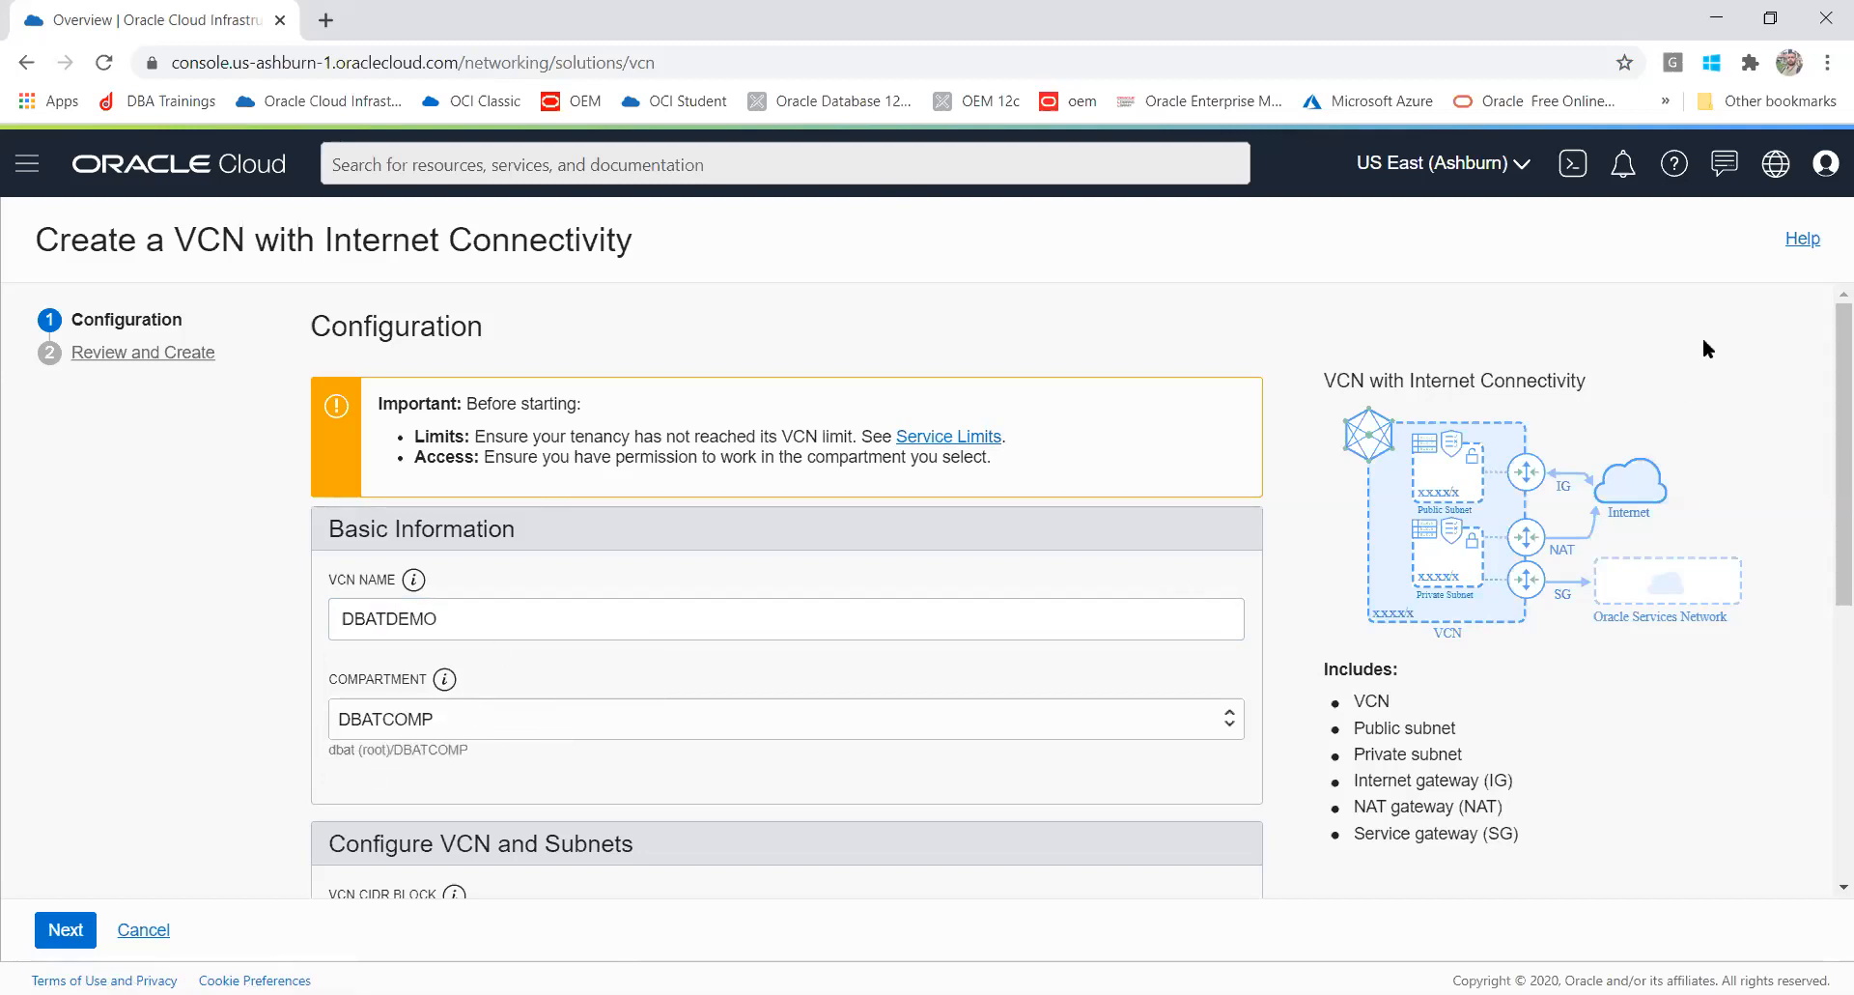
drag(1826, 336, 1825, 420)
drag(457, 450, 400, 450)
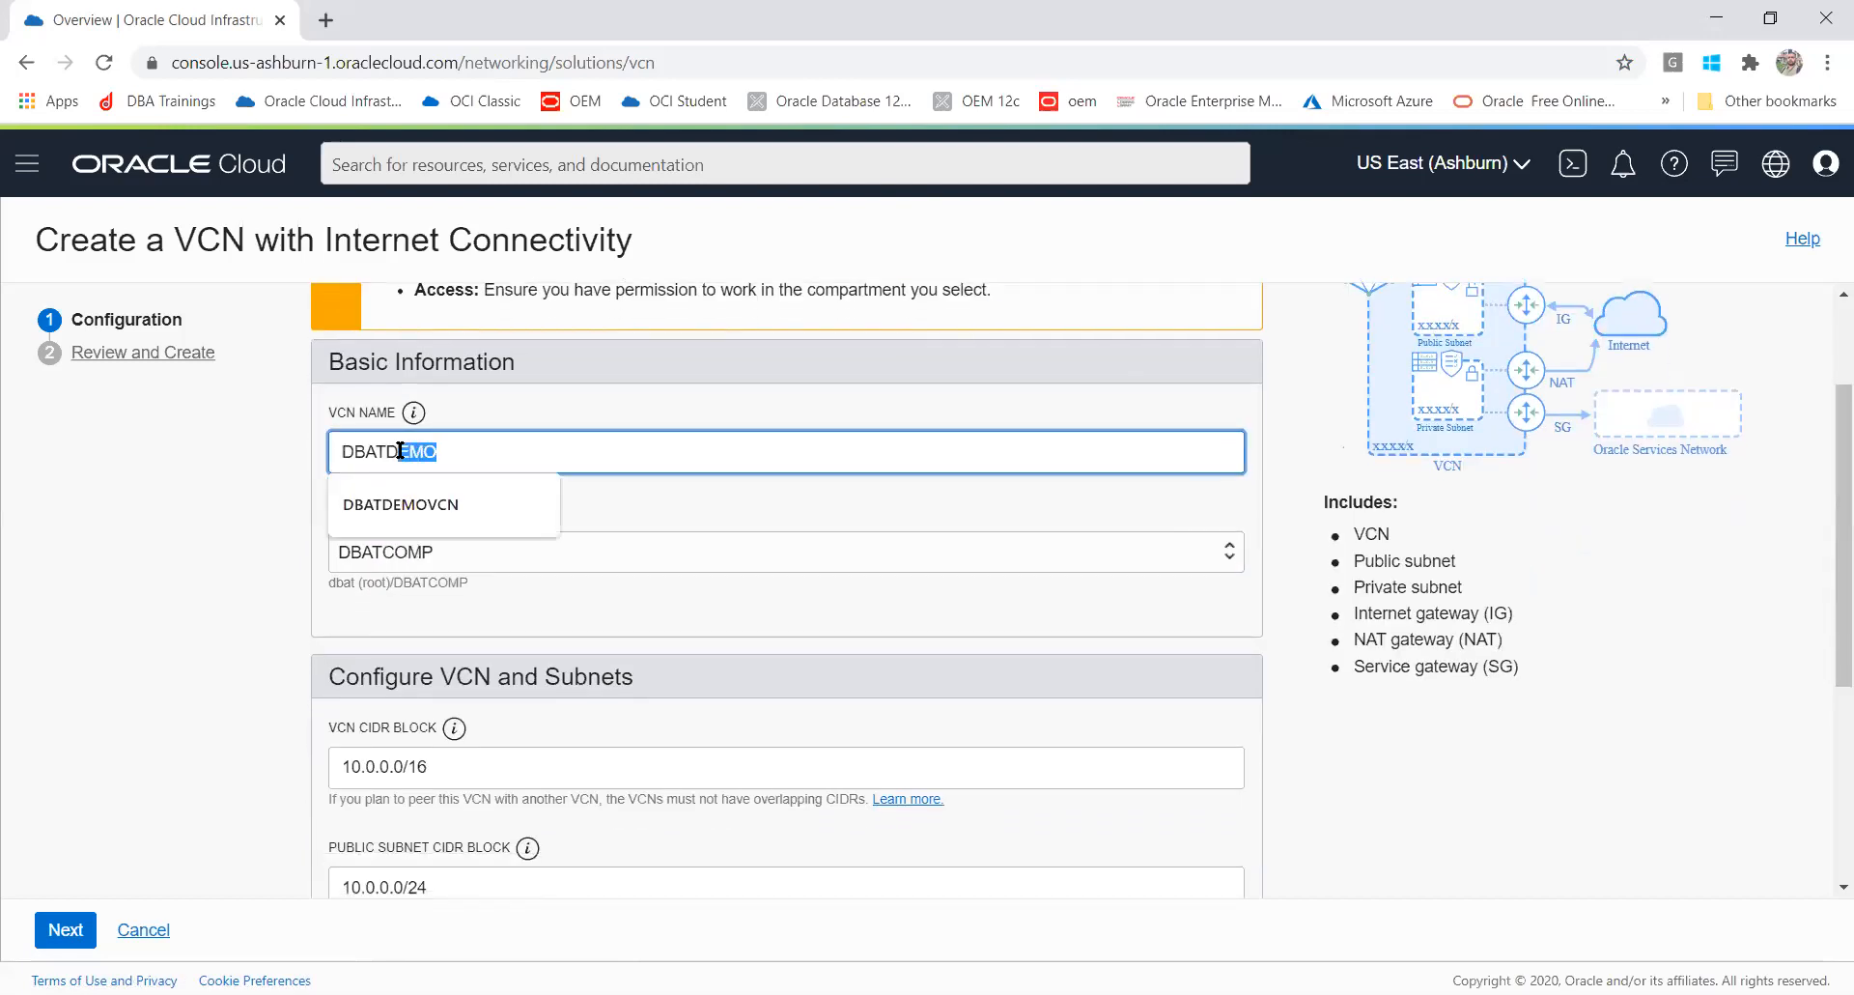
text(B)
click(167, 531)
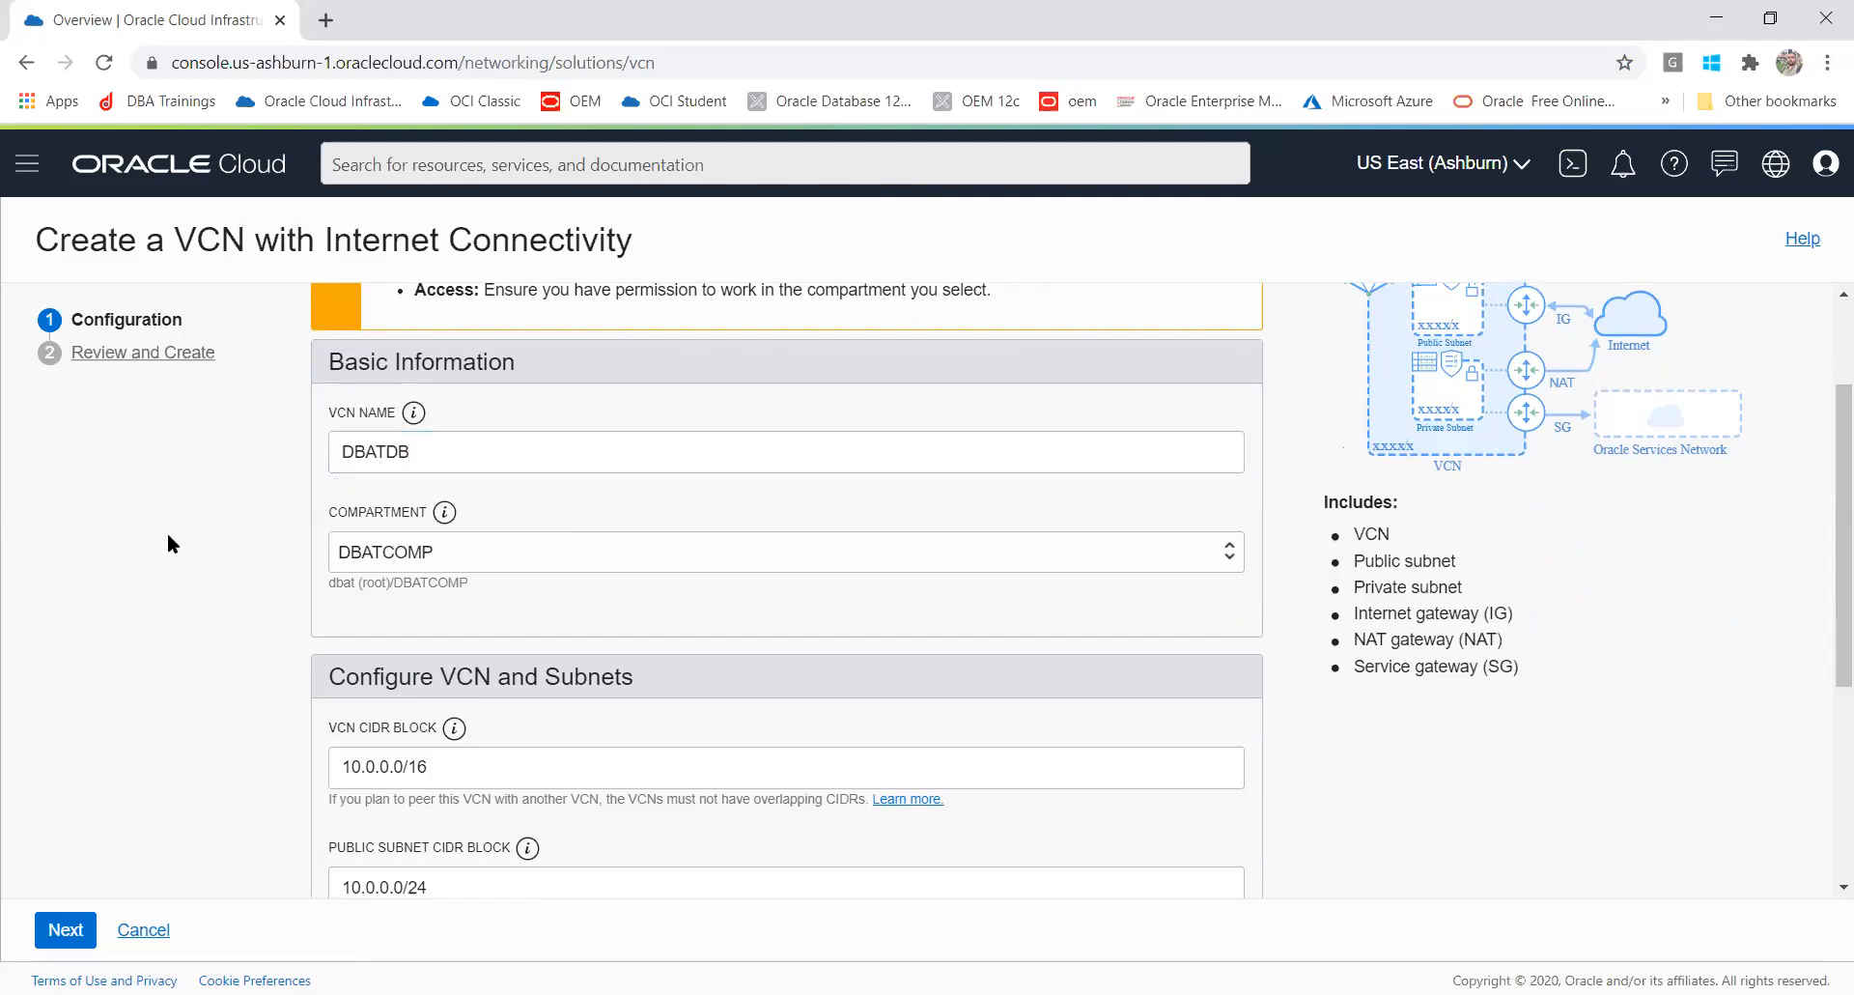
click(483, 453)
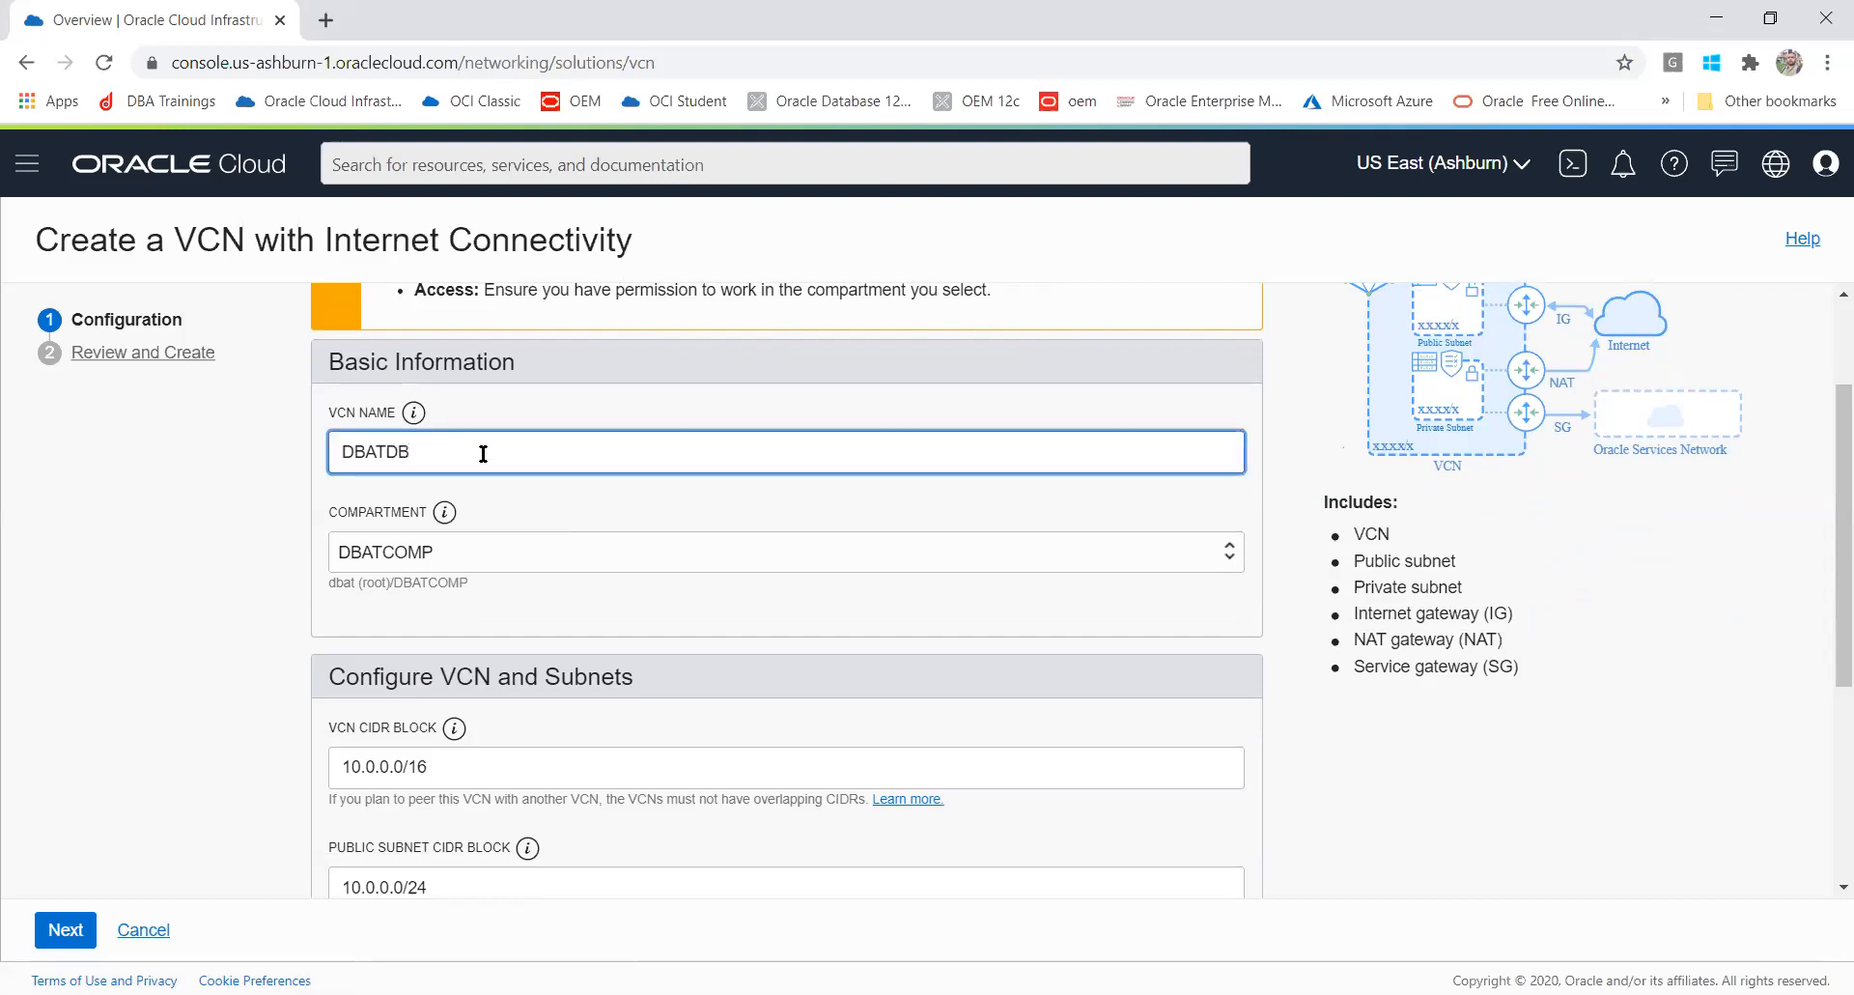
text(VCN)
click(201, 542)
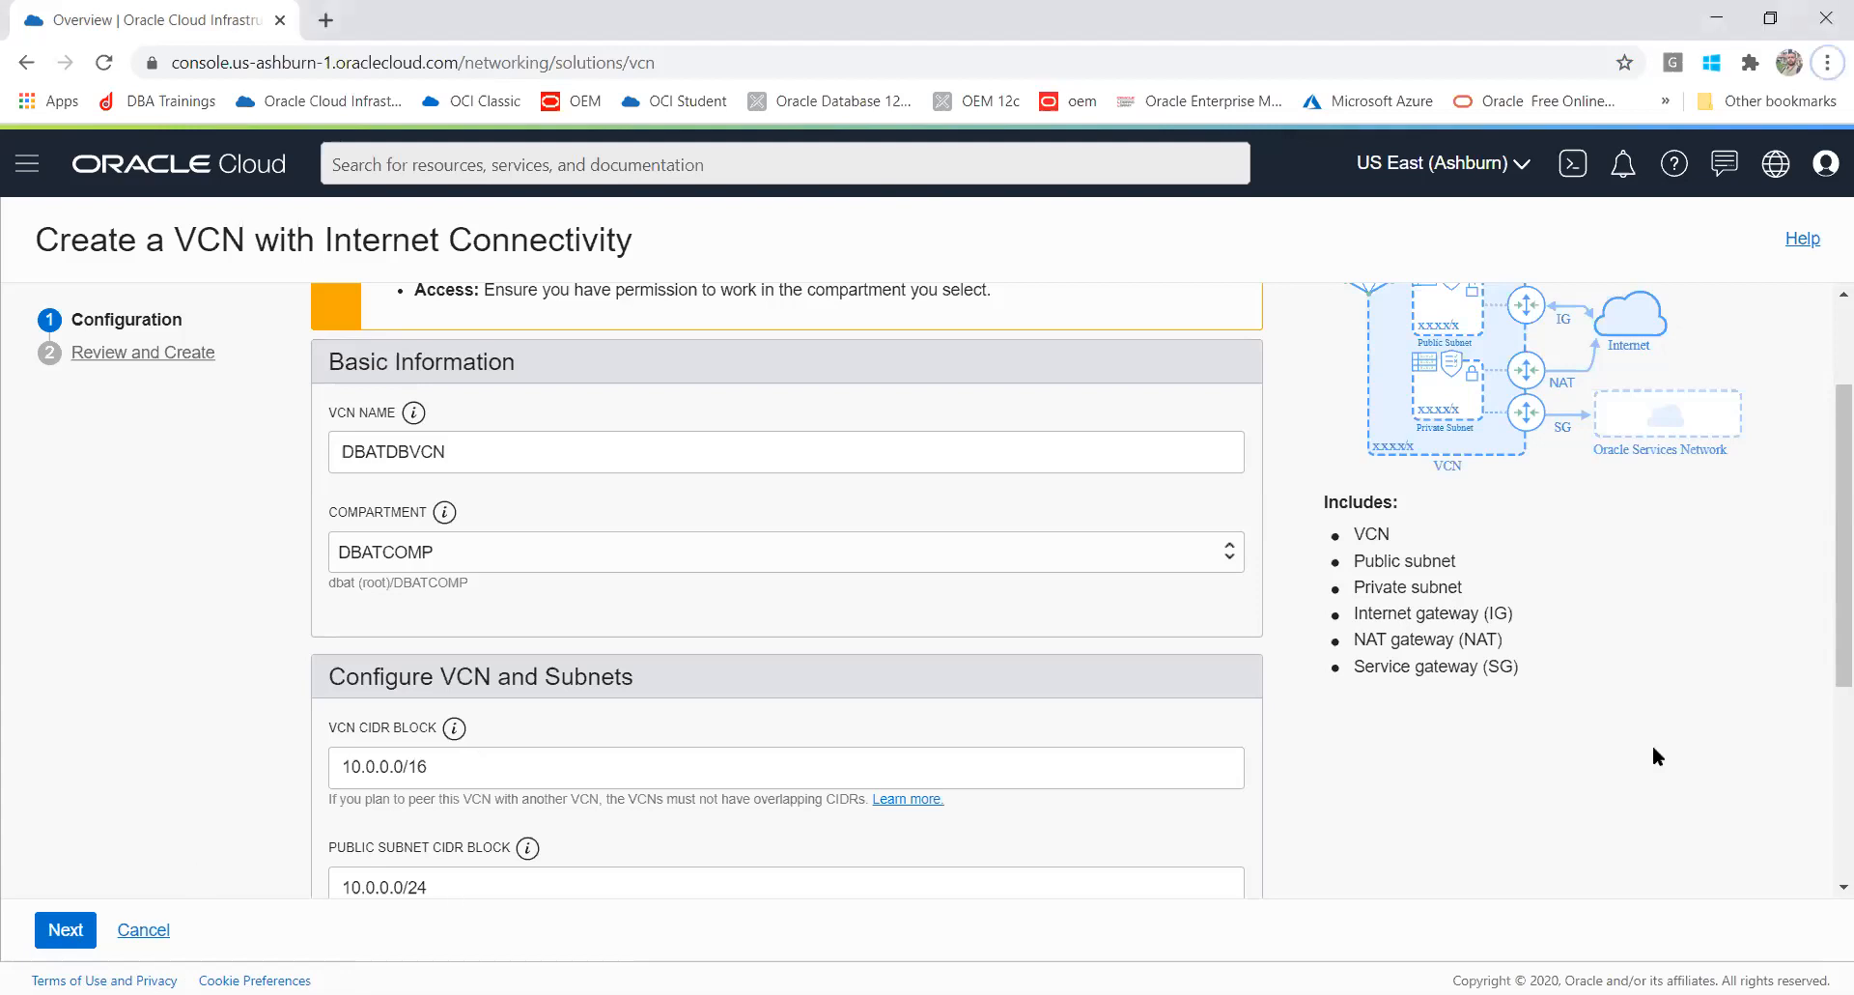
Step: Review the VCN and subnet CIDR blocks, the DNS resolution option and the tagging options
drag(1822, 547, 1822, 691)
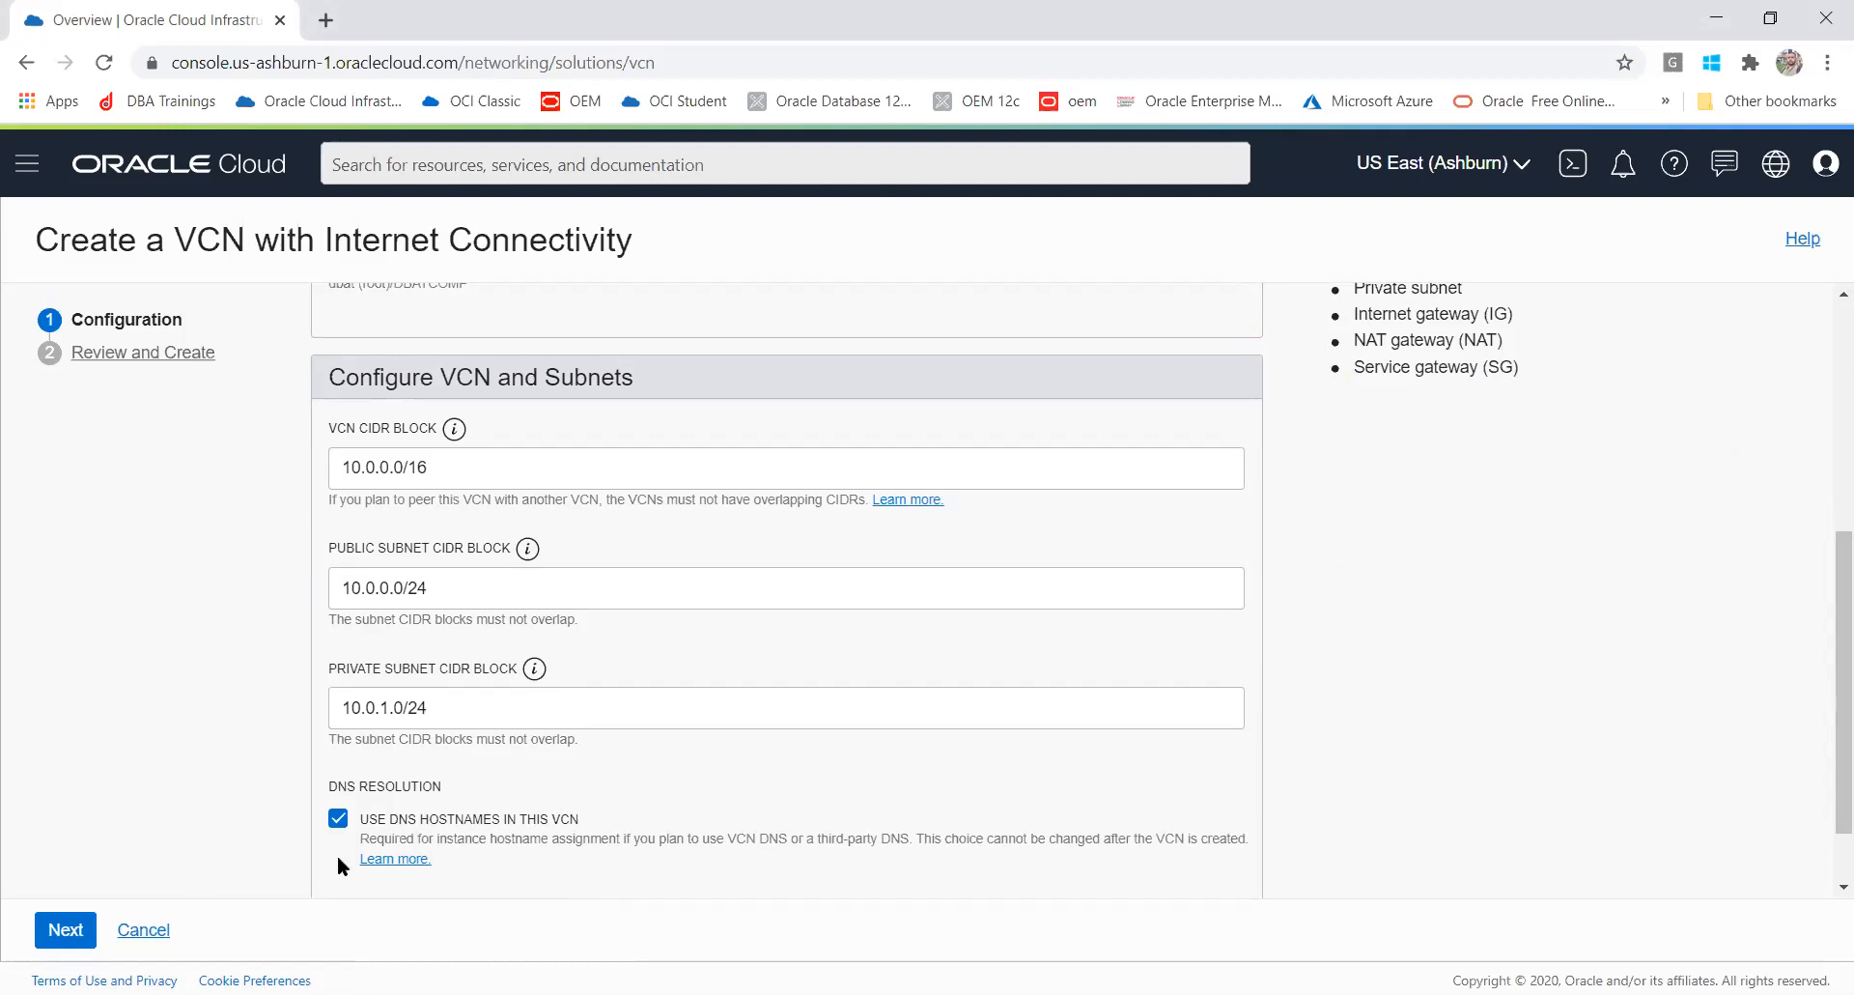
click(338, 819)
click(338, 821)
drag(1825, 610, 1825, 740)
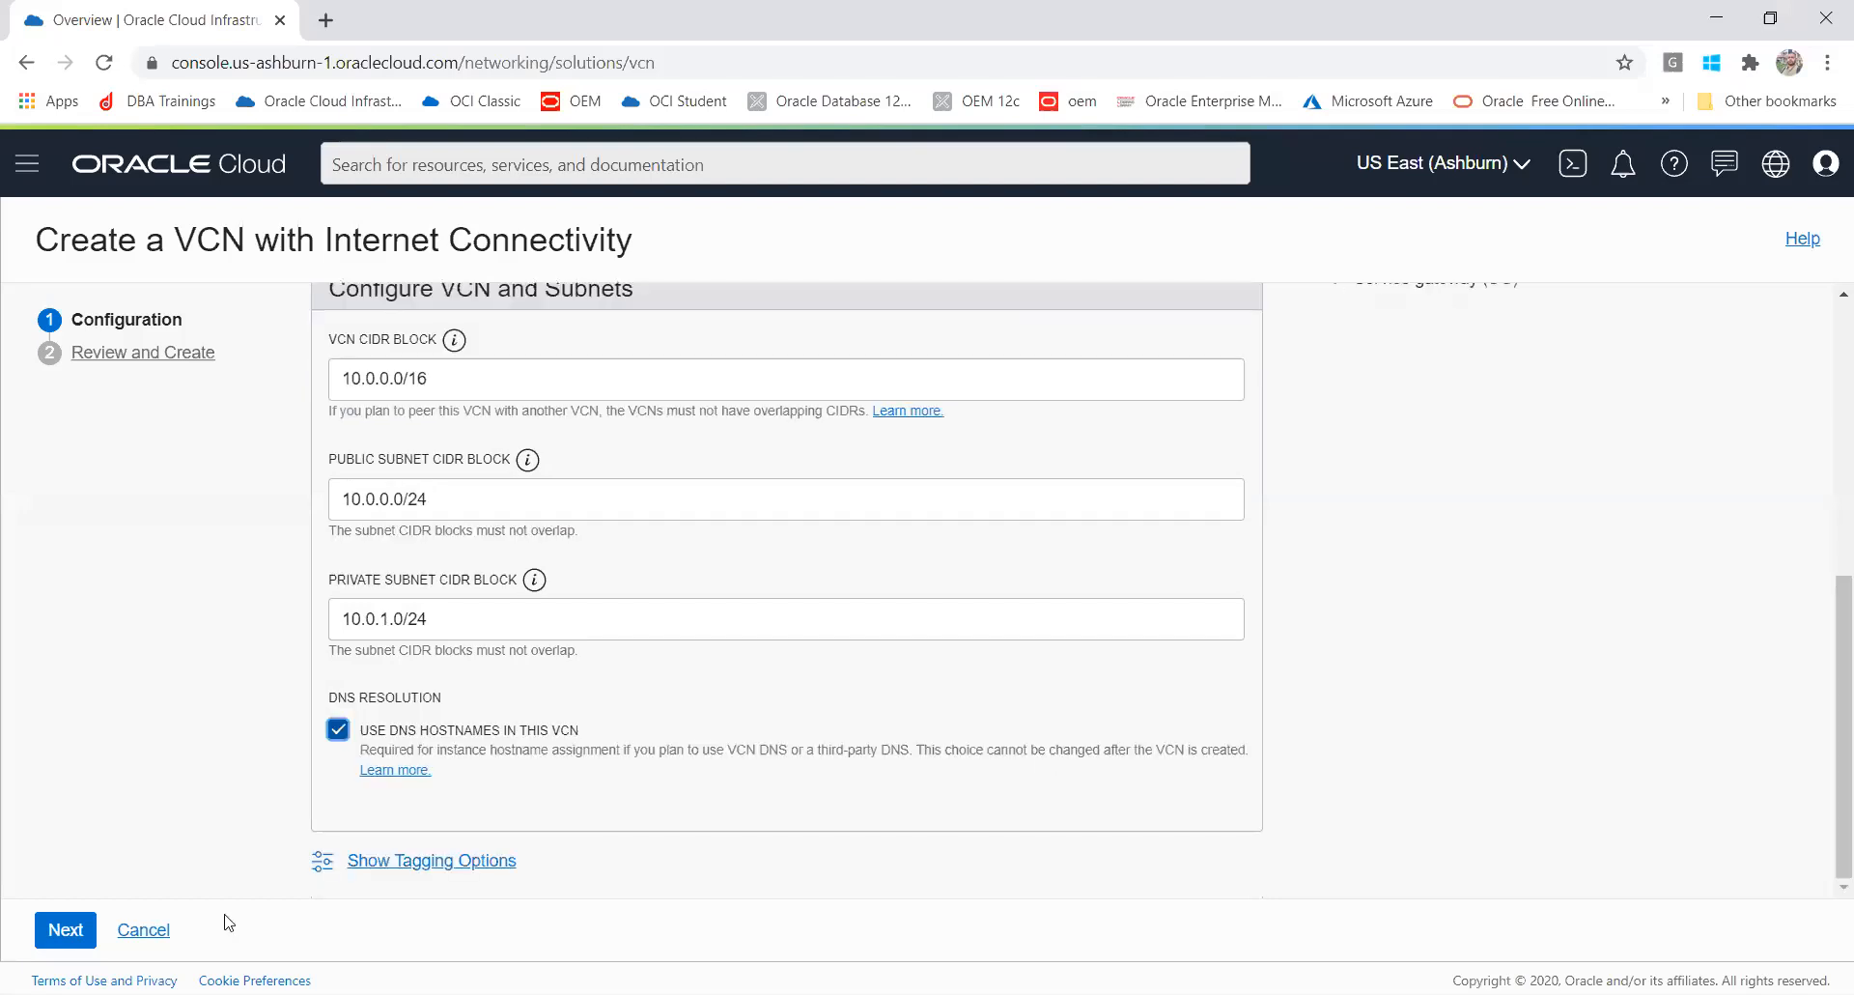
click(403, 869)
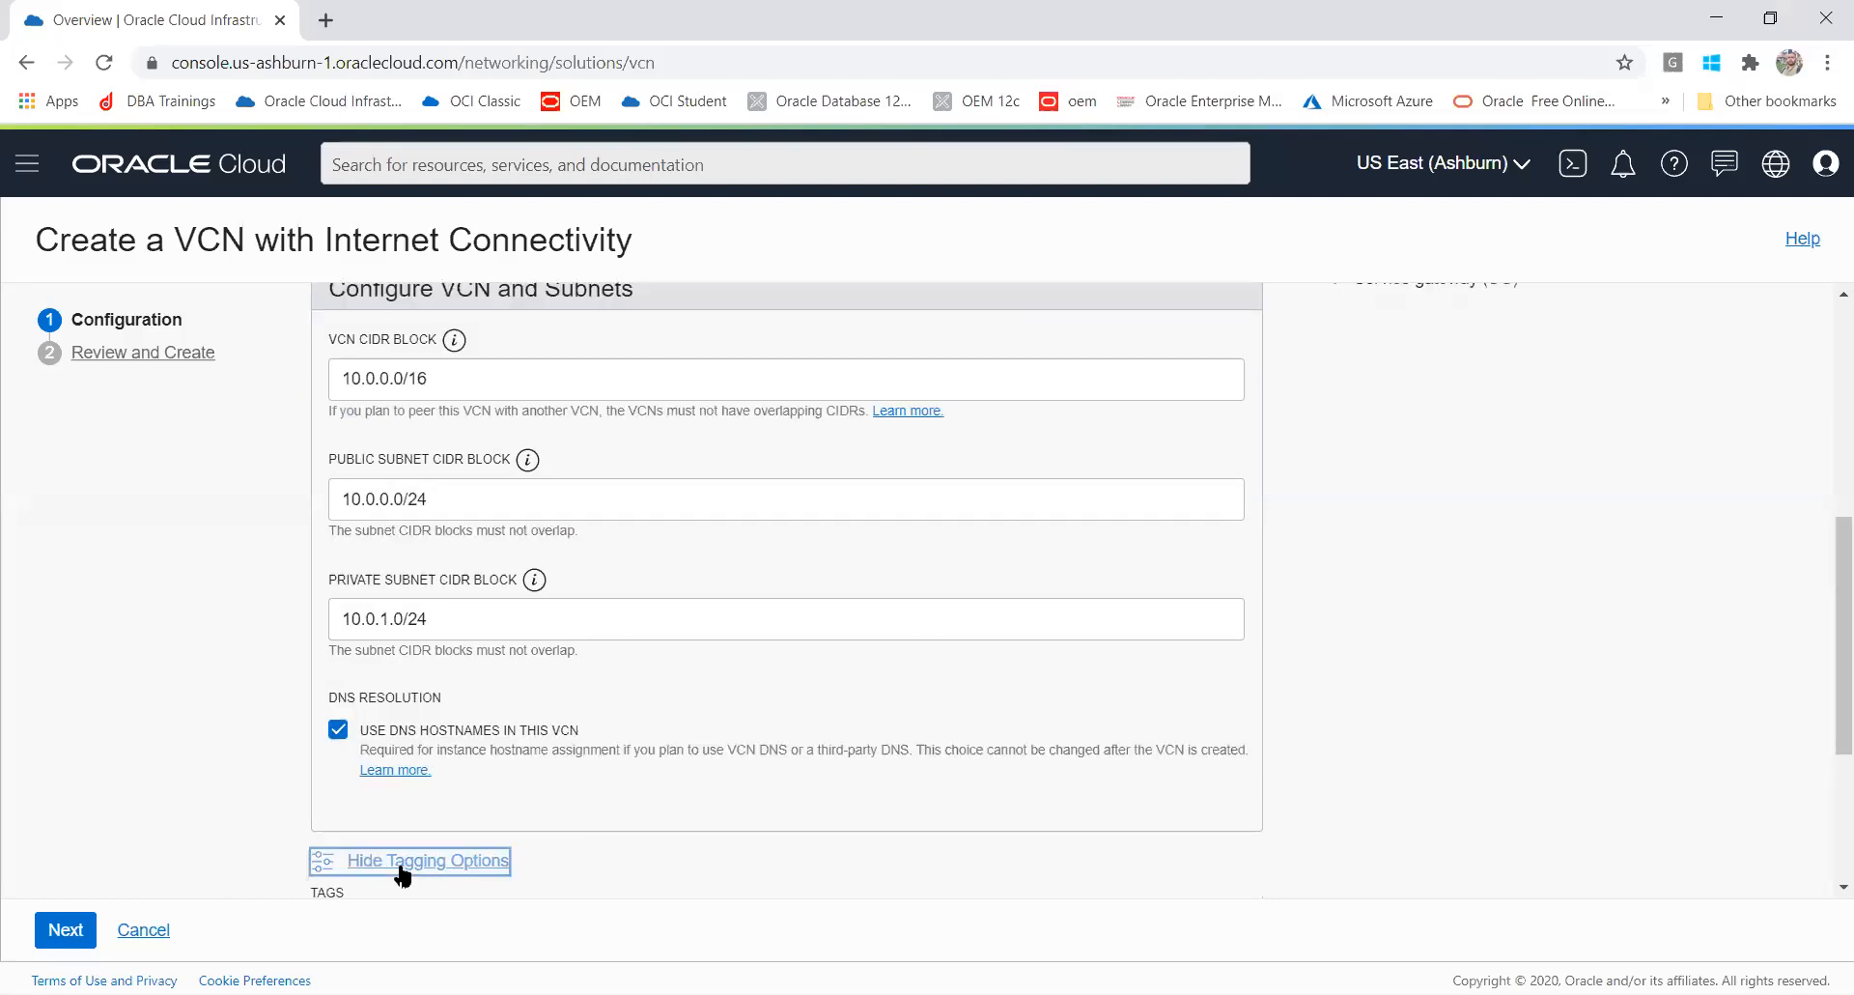
drag(1825, 633, 1822, 743)
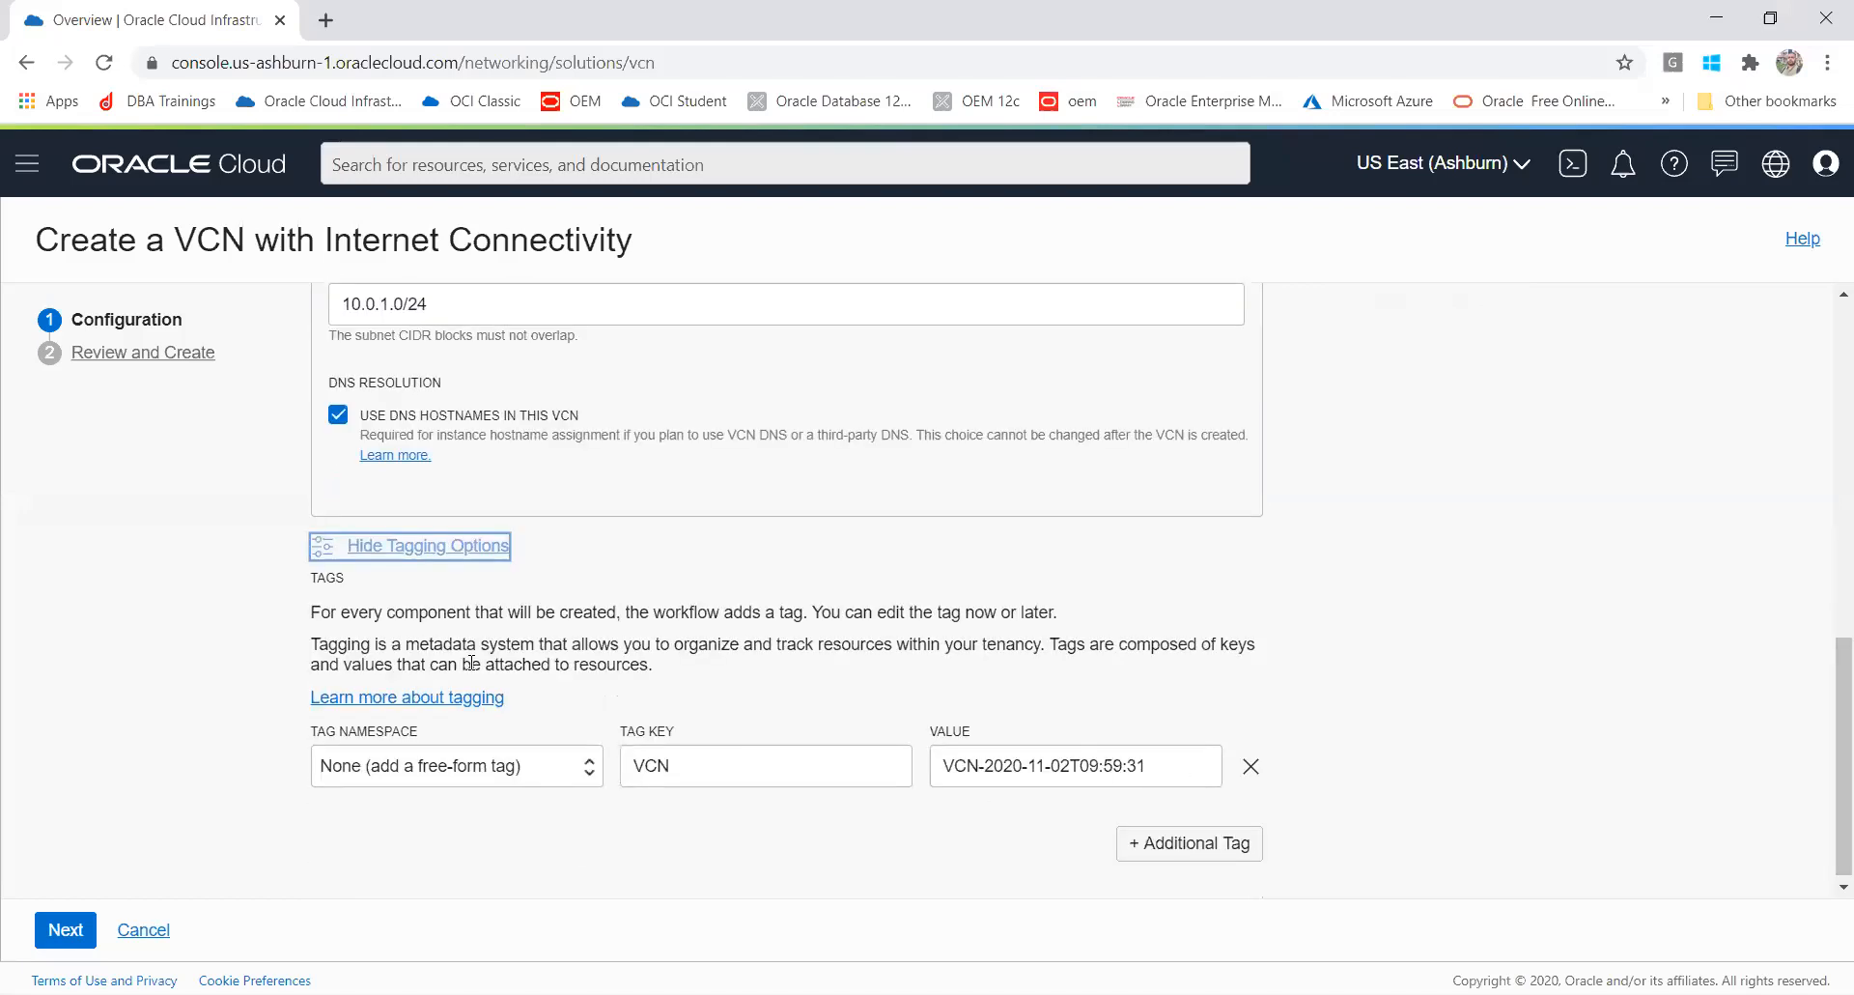
click(422, 547)
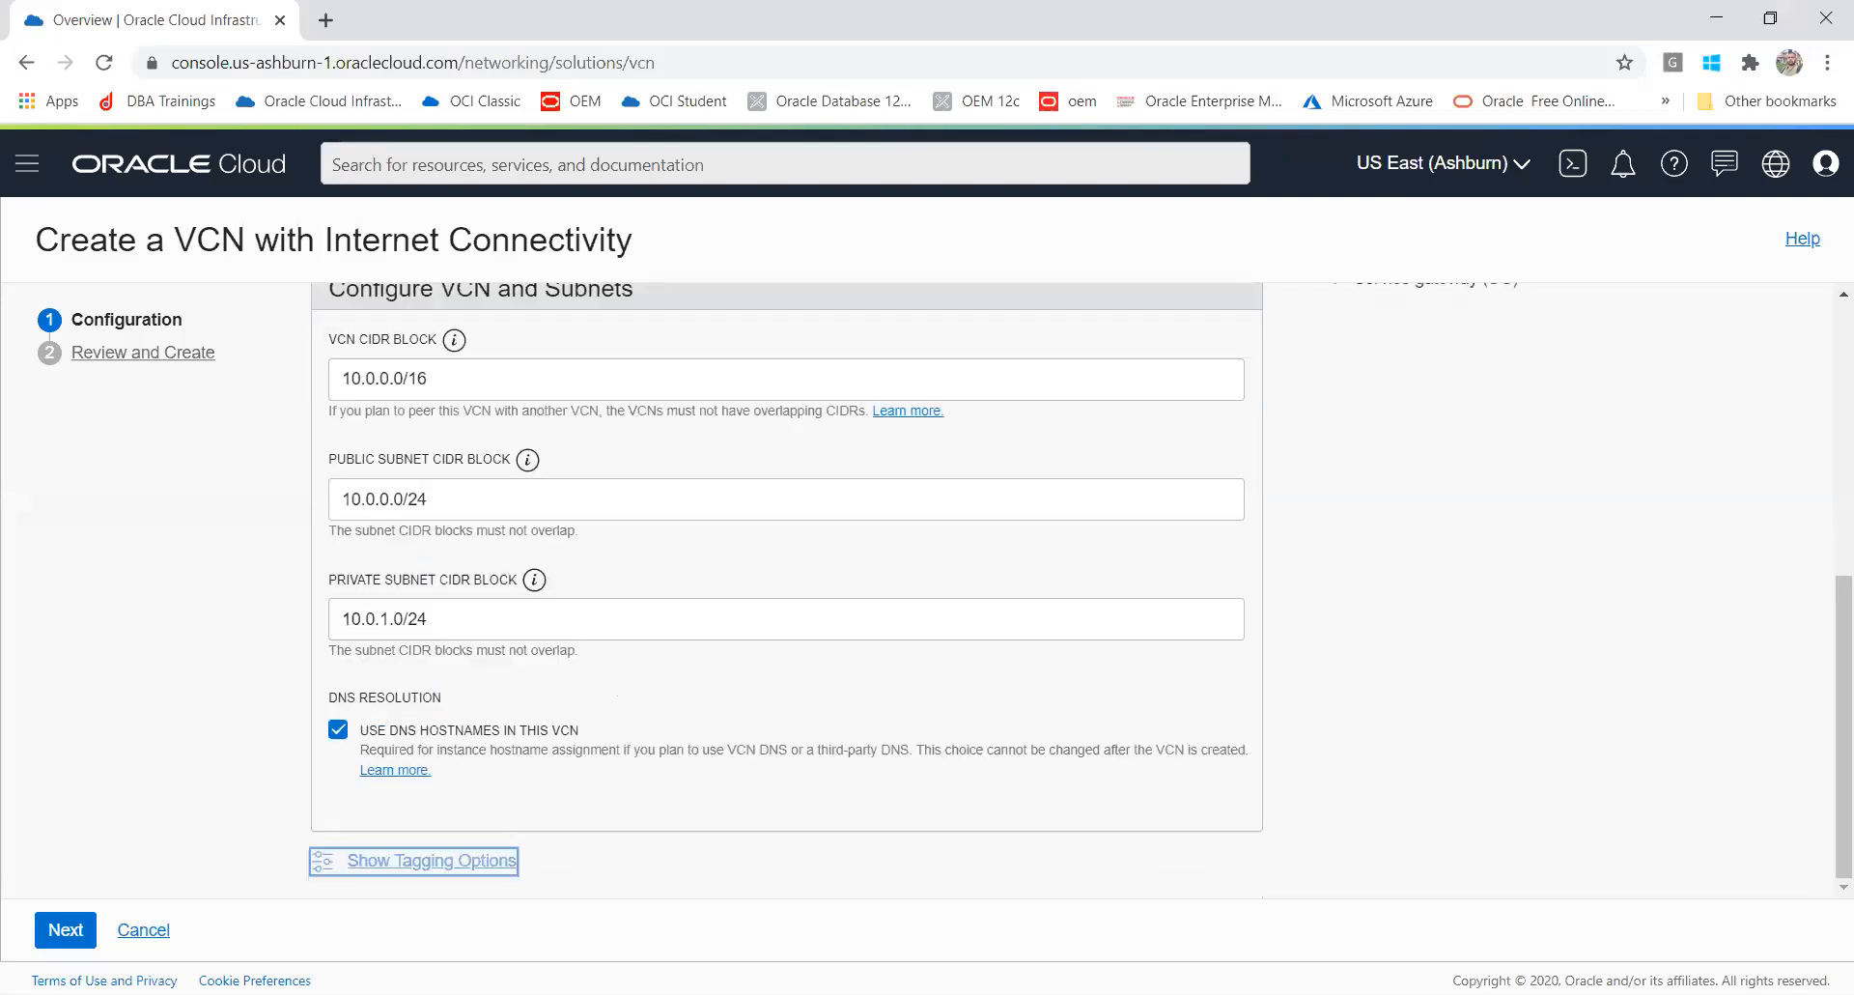
Step: Advance to the Review and Create page and inspect the VCN summary details
click(51, 933)
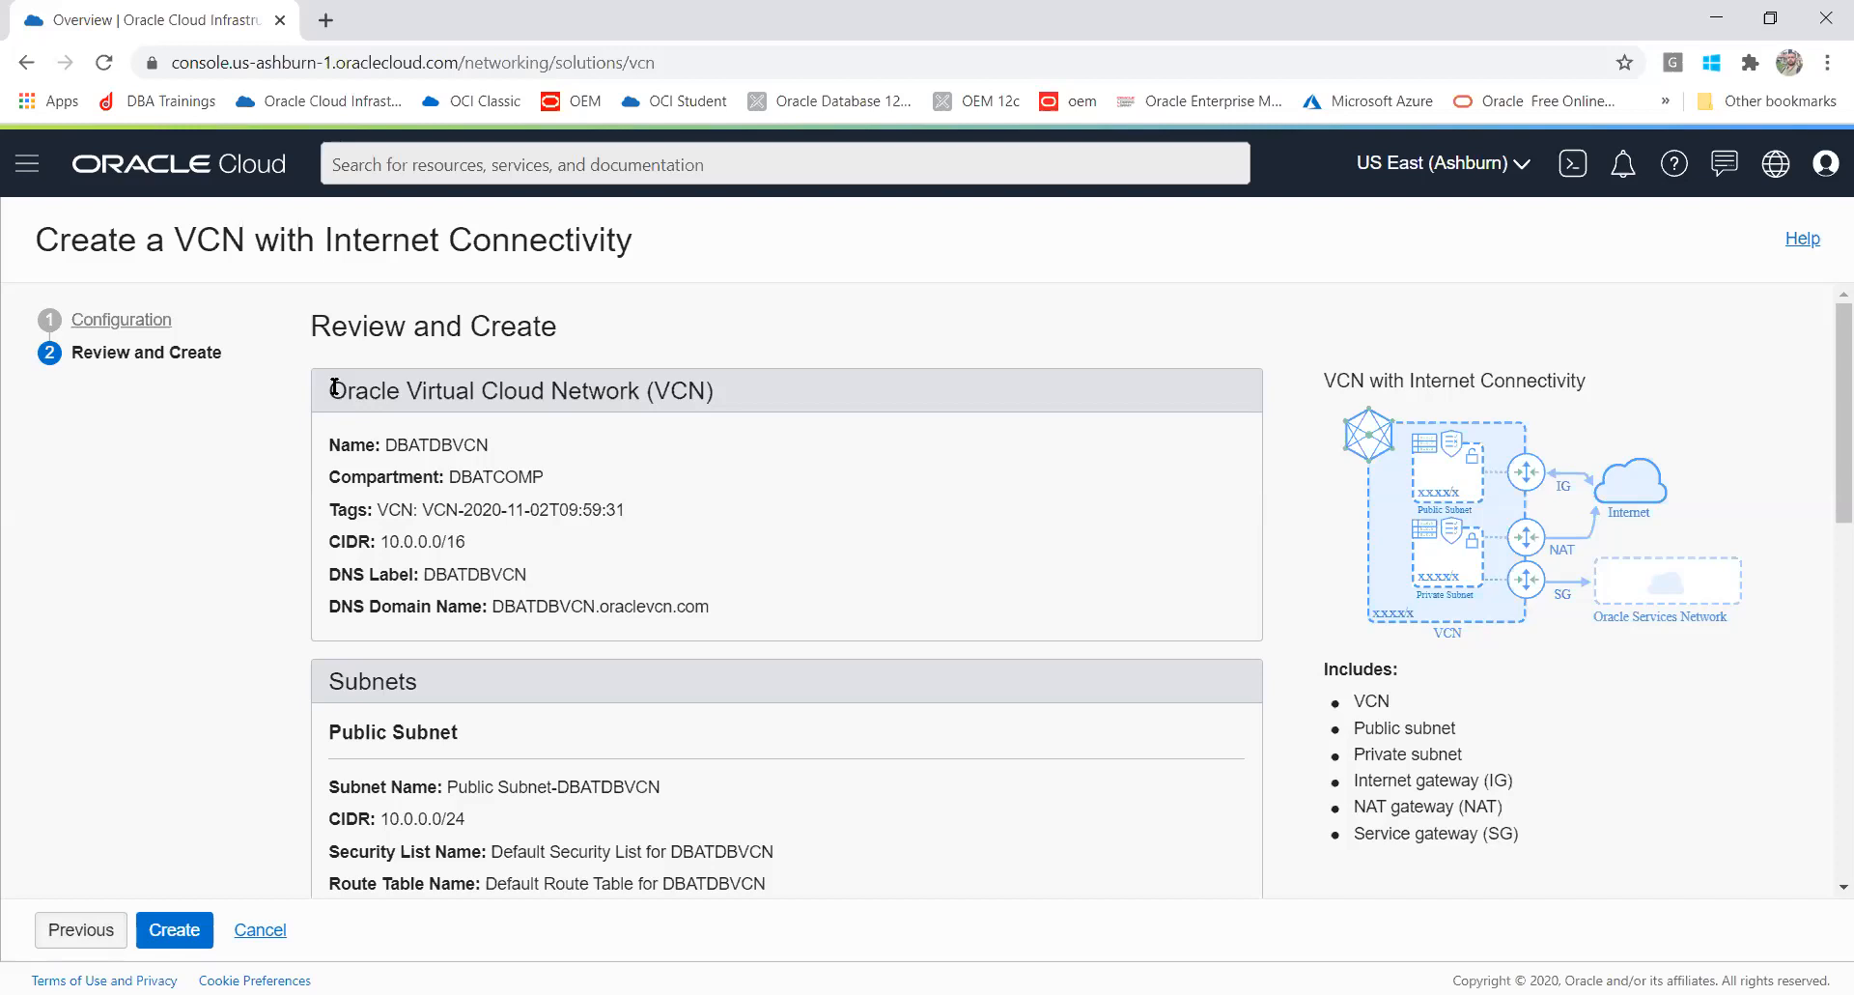
drag(326, 386, 710, 612)
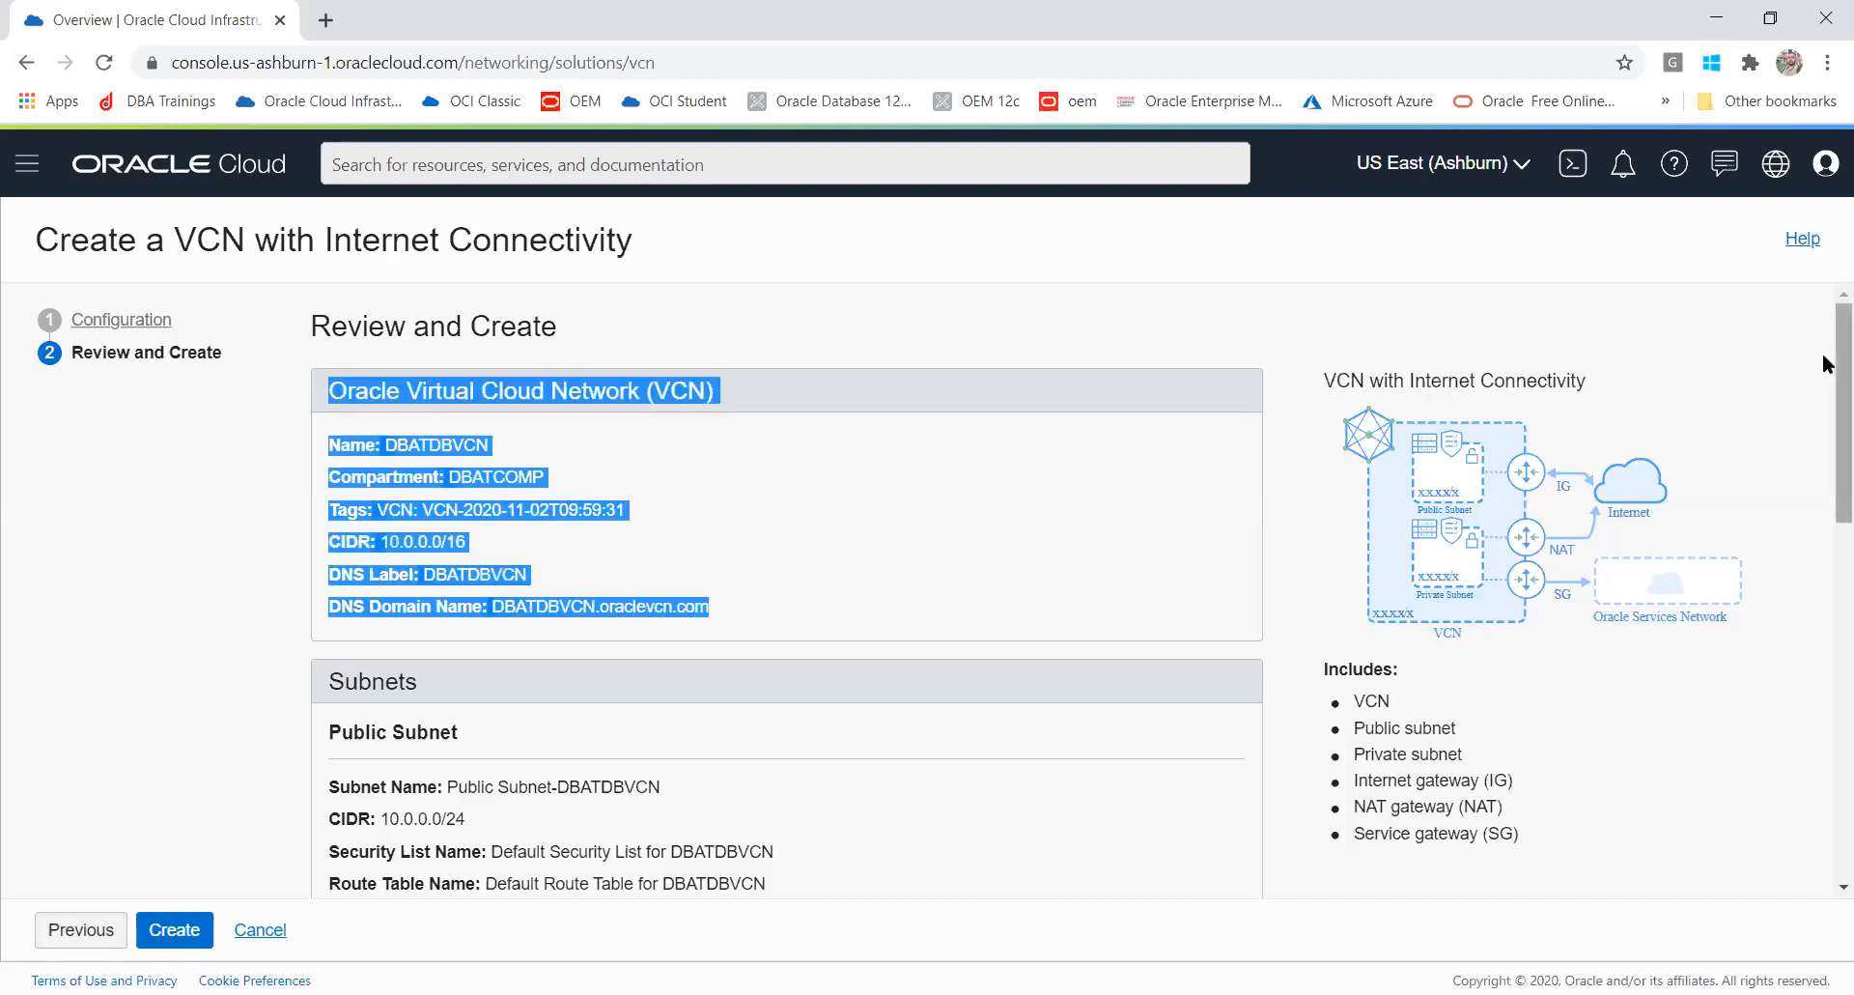
Step: Review the subnet, gateway, security list and route table summaries, then create the VCN
scroll(1825, 363, down, 3)
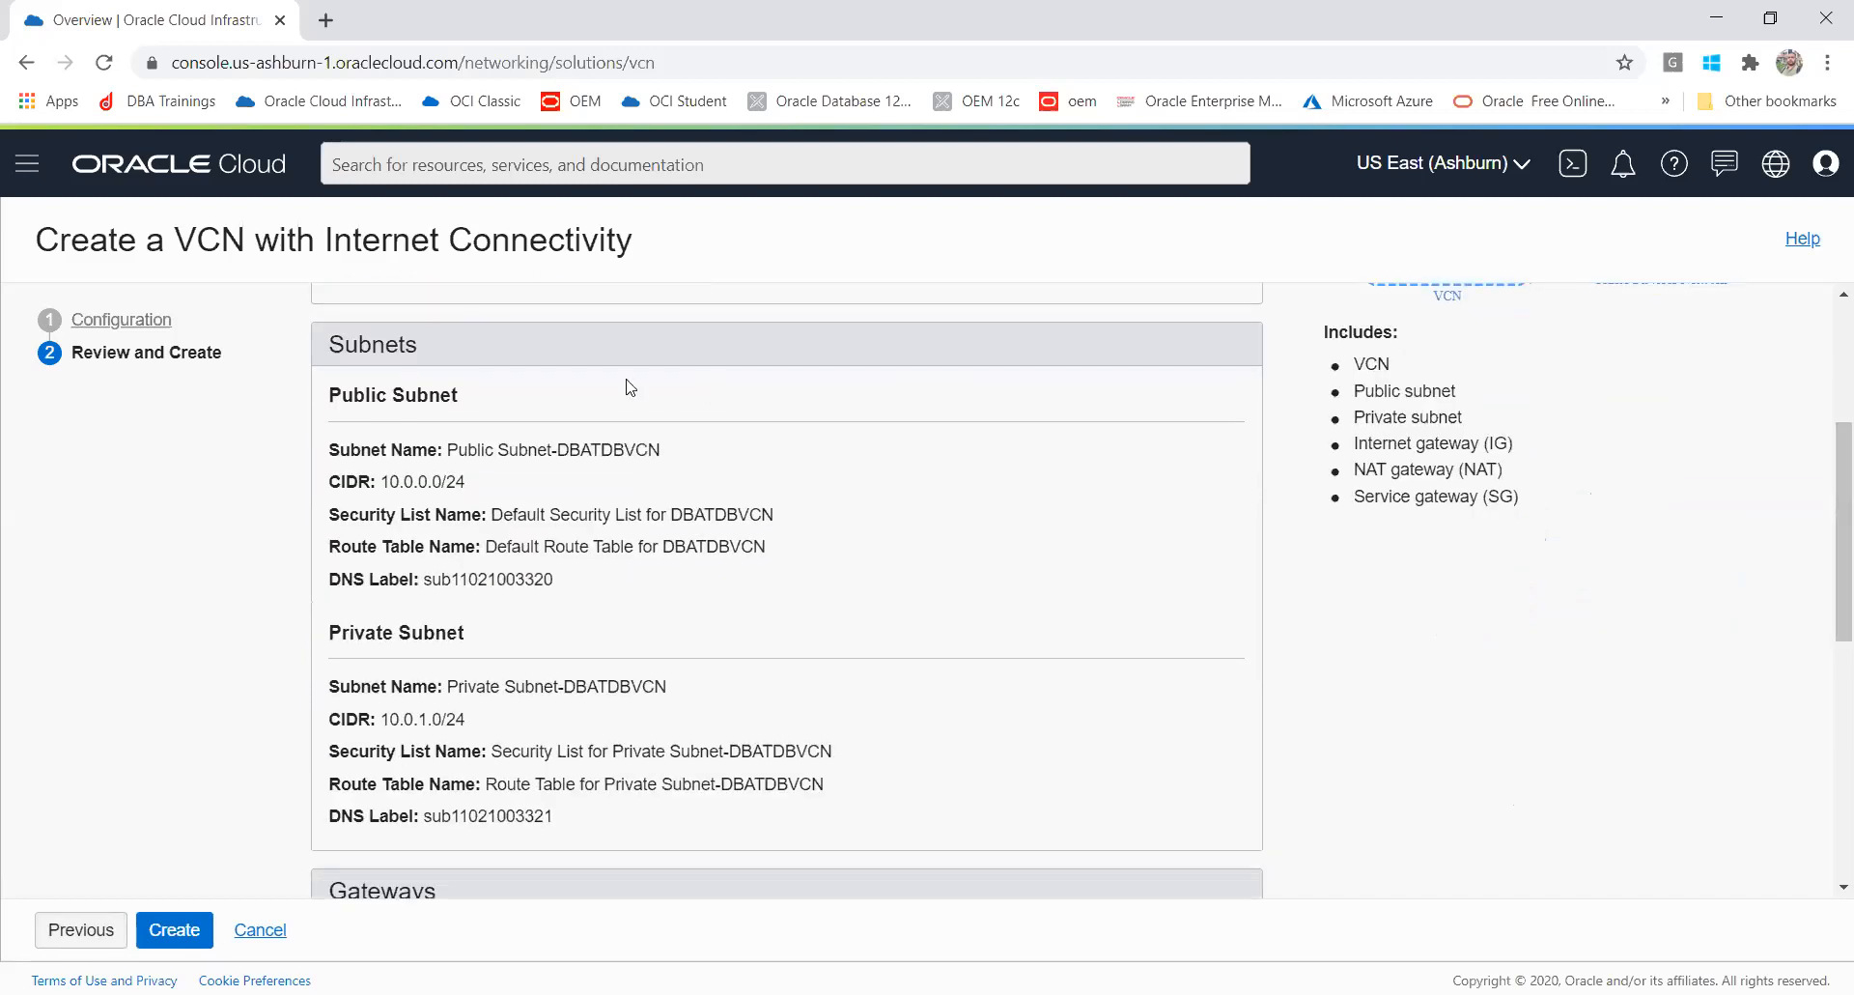
drag(329, 447, 678, 574)
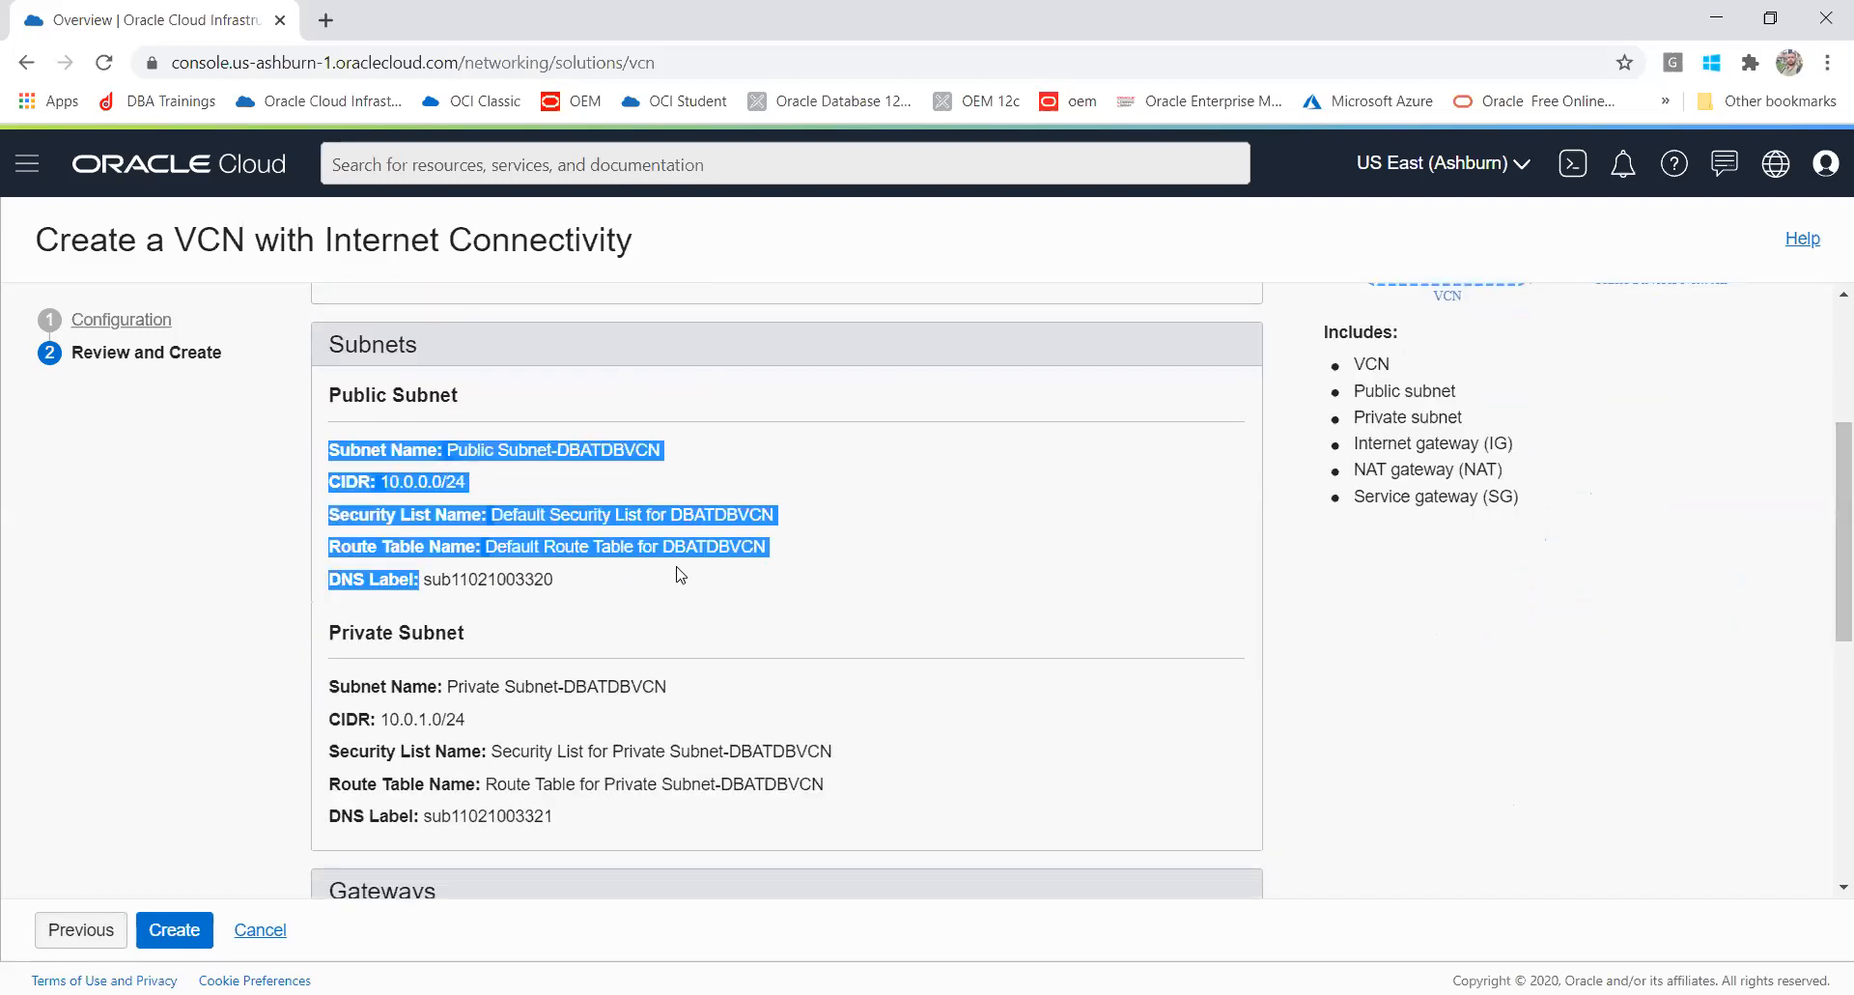
drag(330, 683, 604, 849)
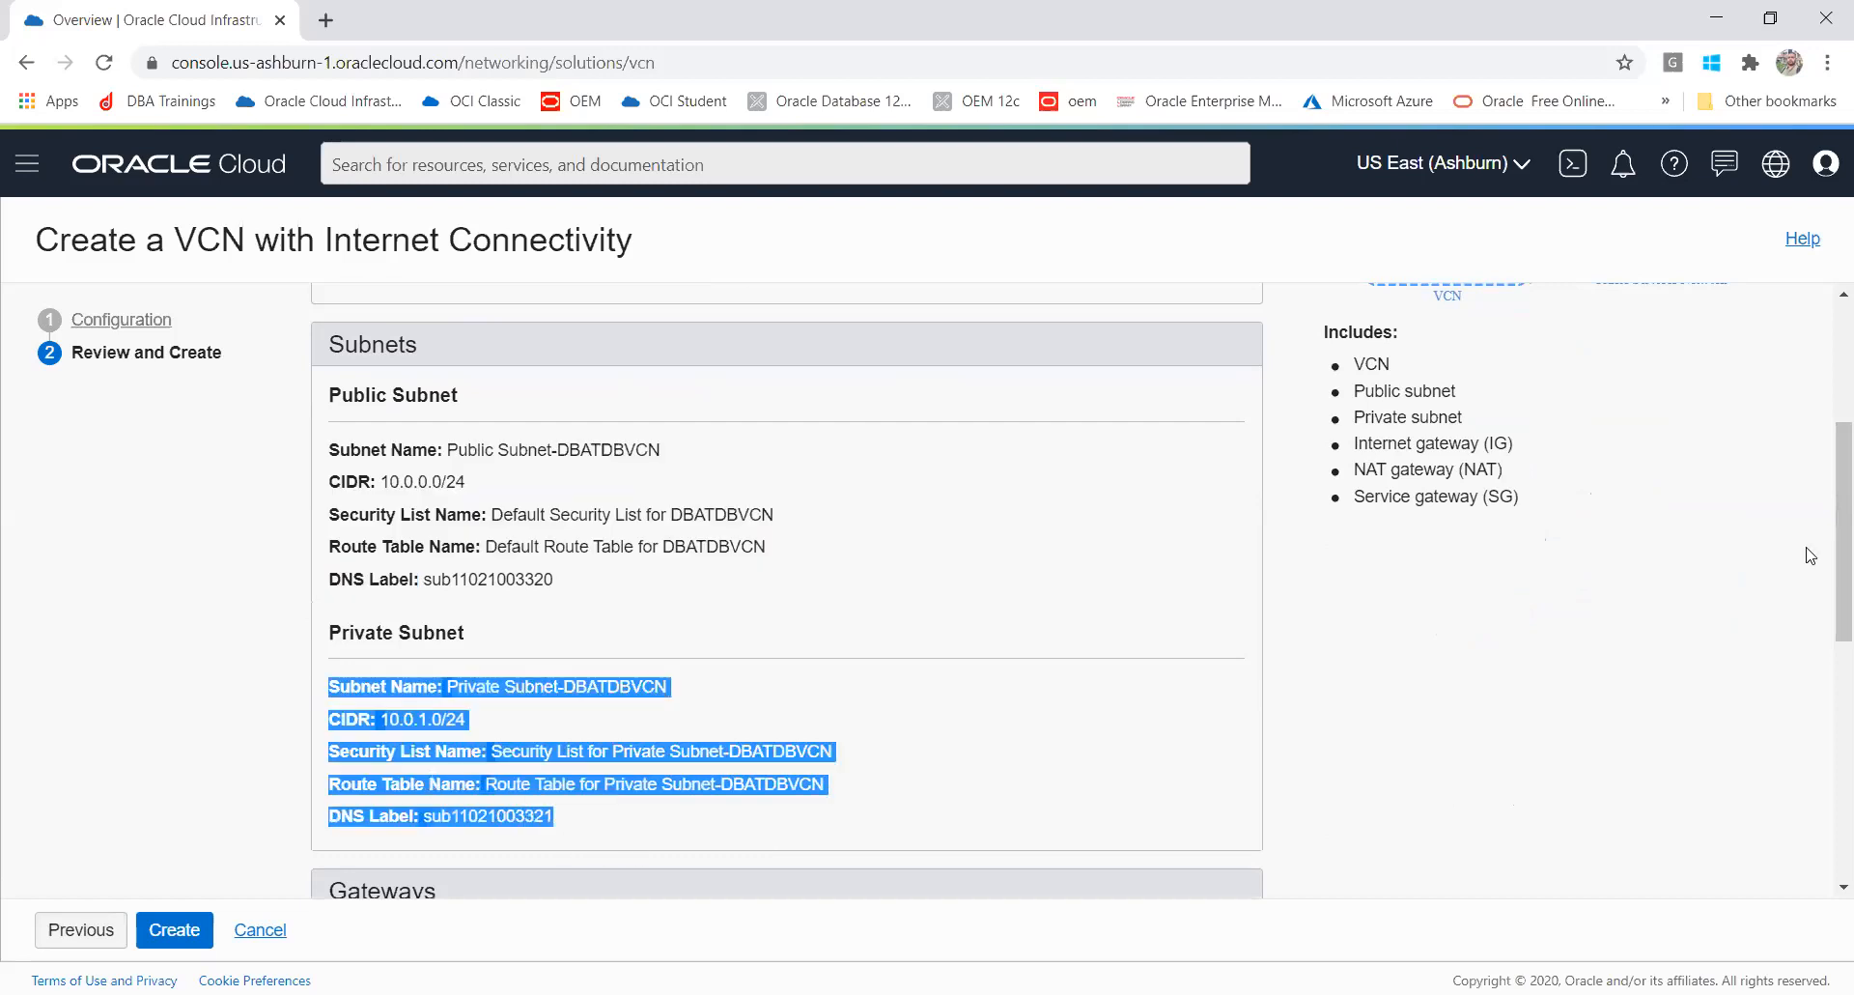
drag(1828, 469, 1828, 670)
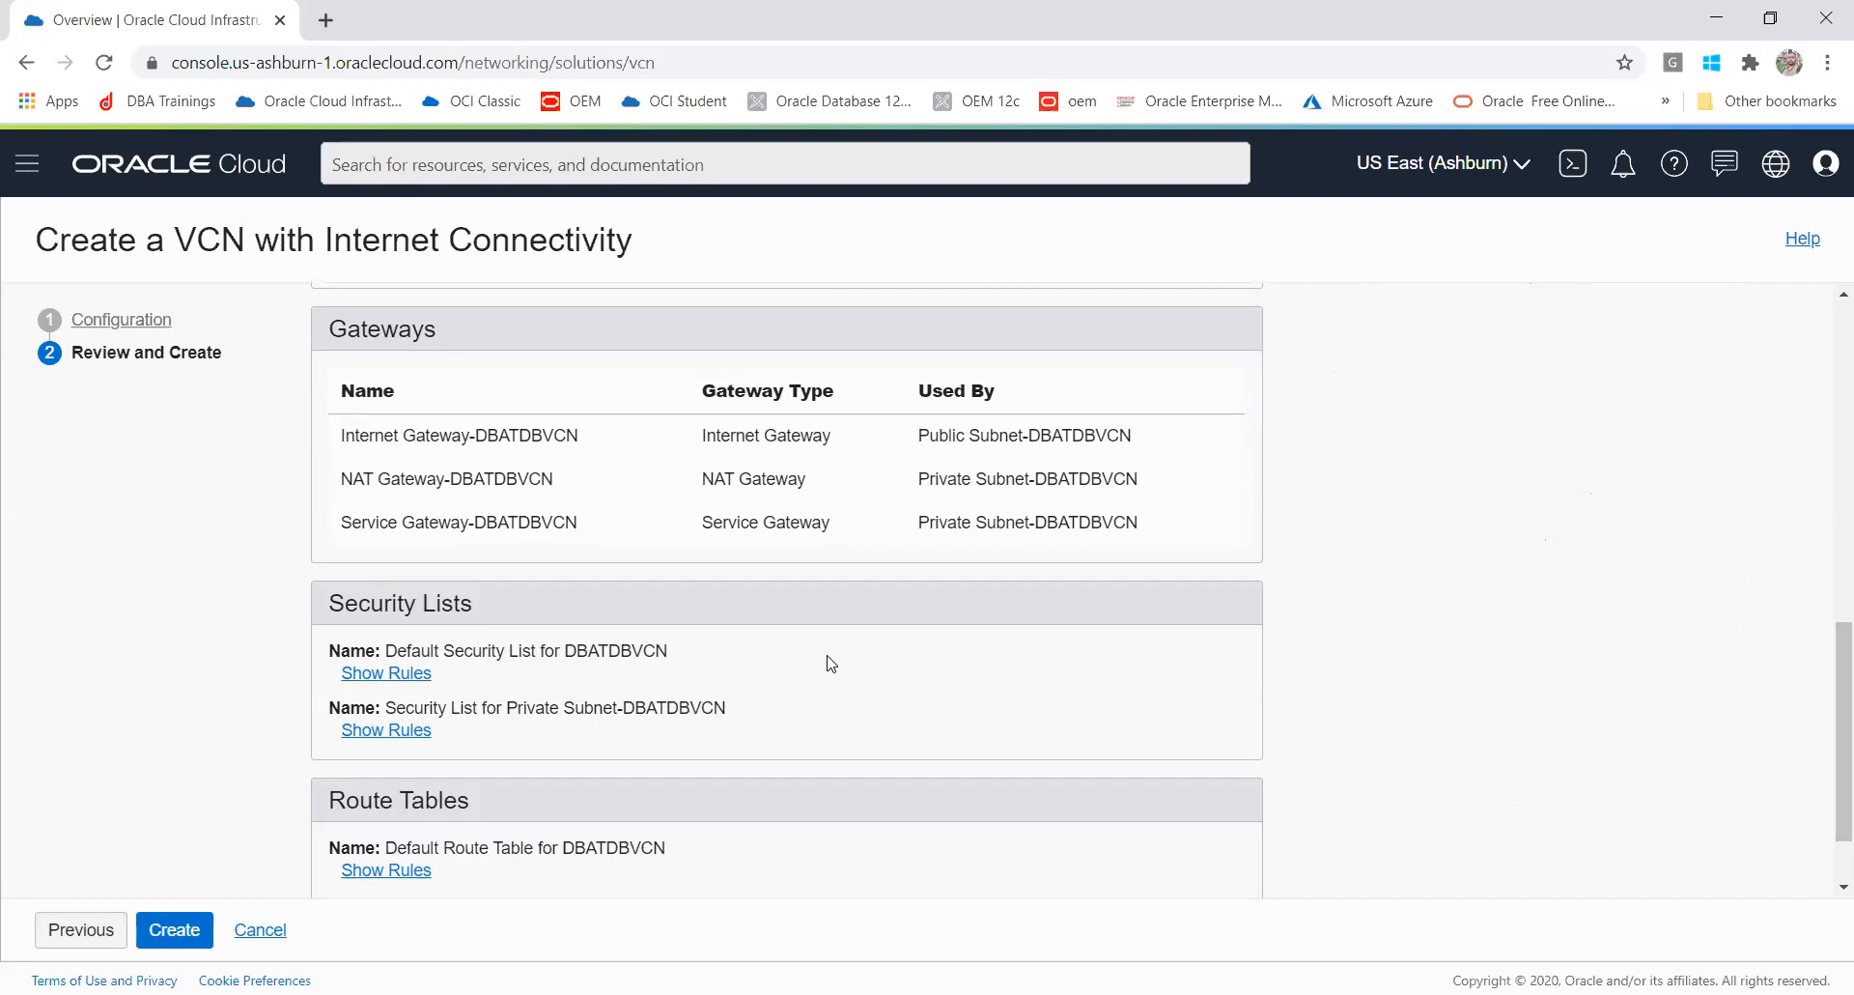
drag(1828, 690, 1828, 743)
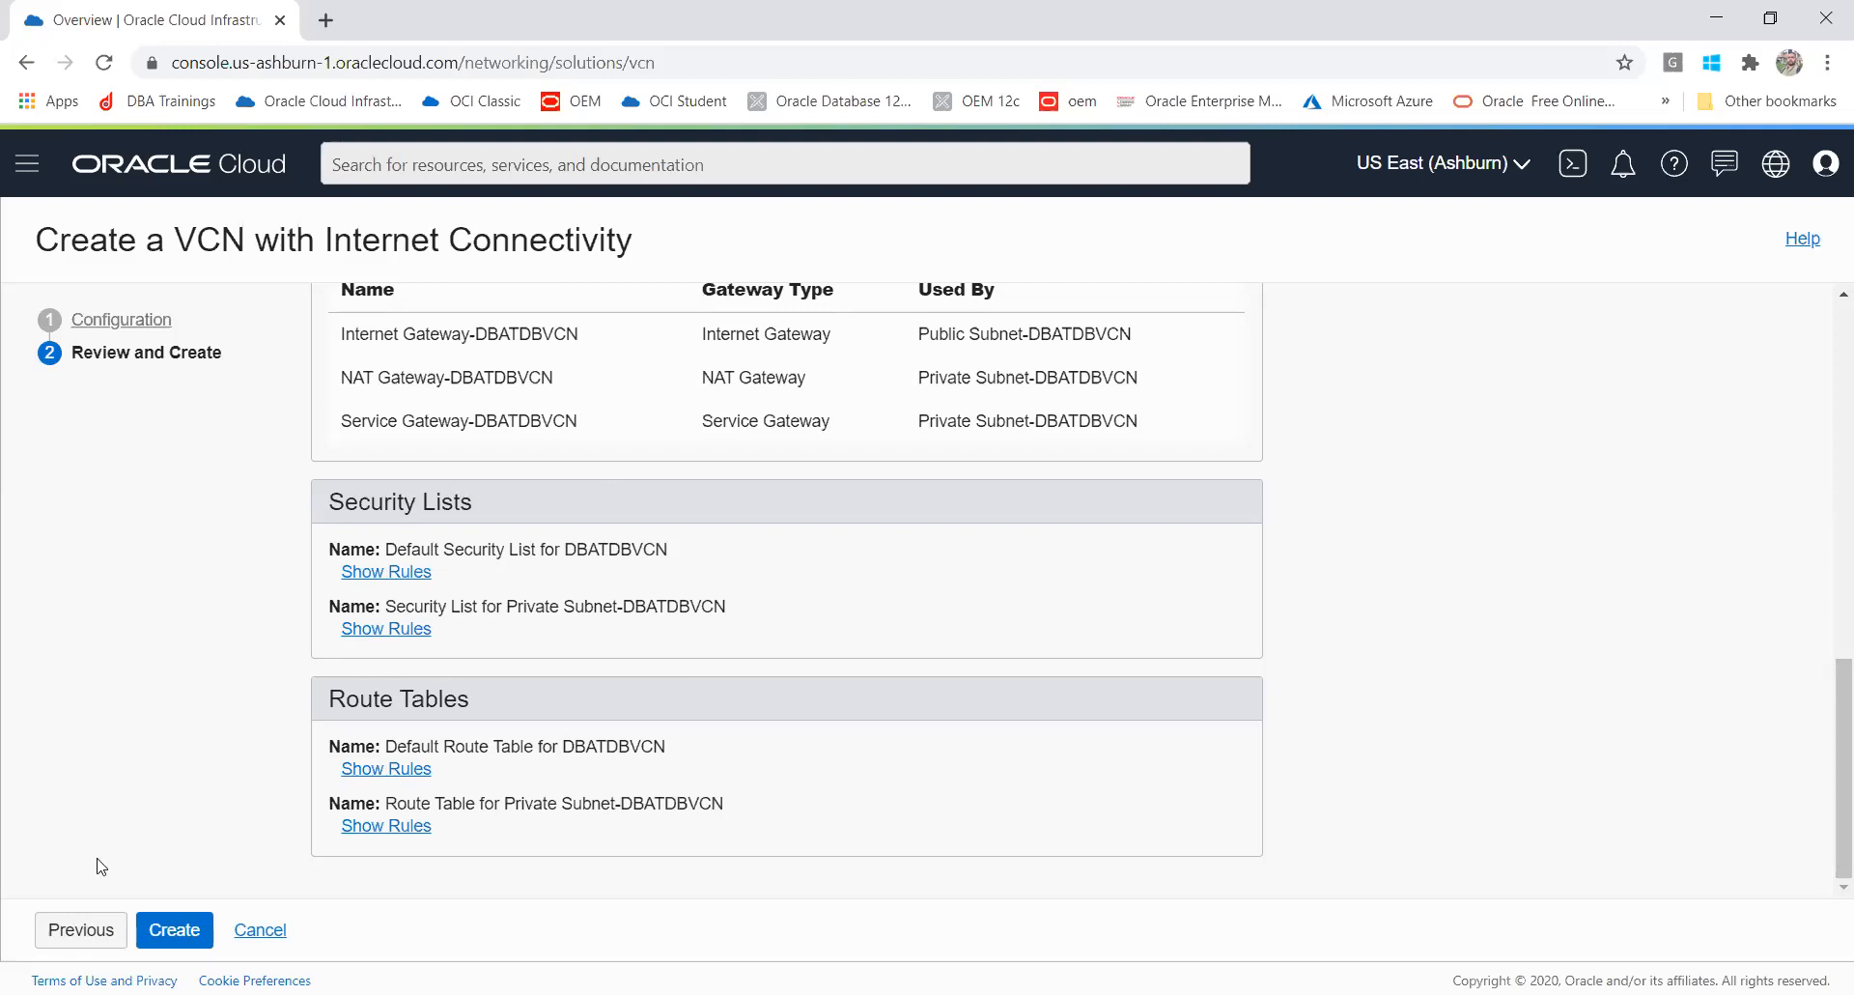
click(175, 930)
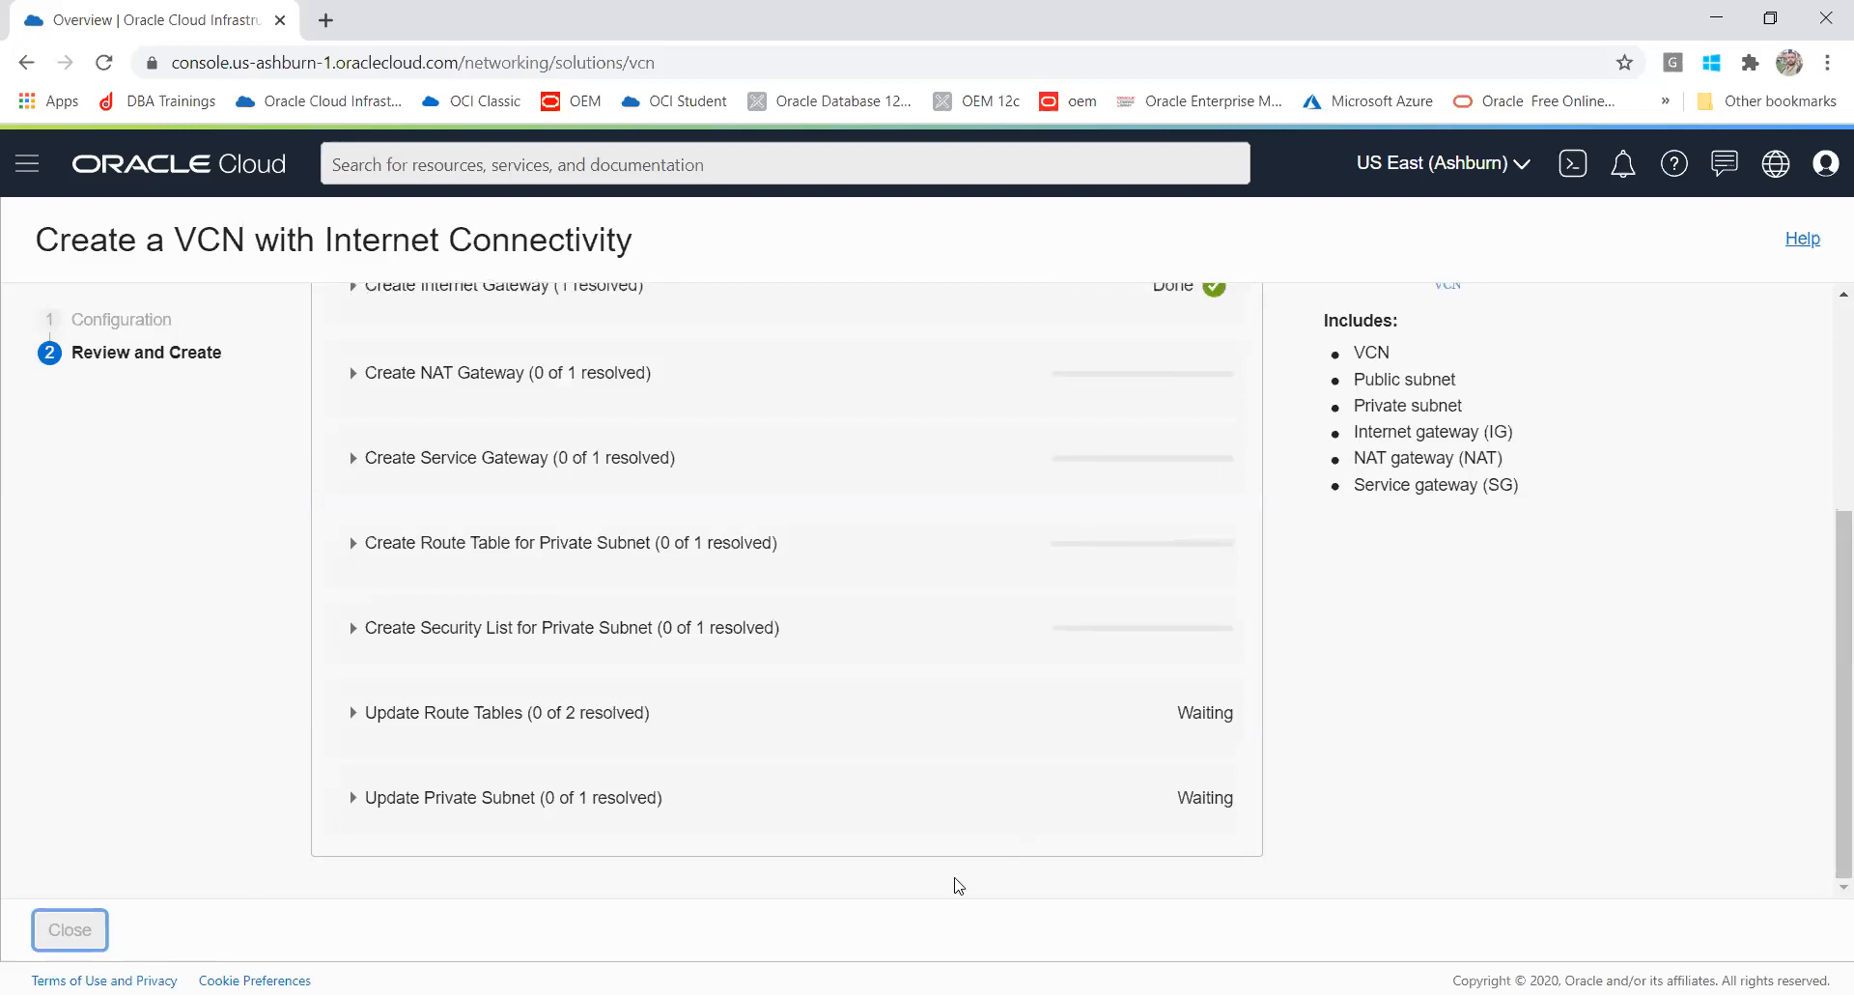
Step: Inspect the Update Private Subnet error entry in the creation progress and close the wizard
click(1828, 664)
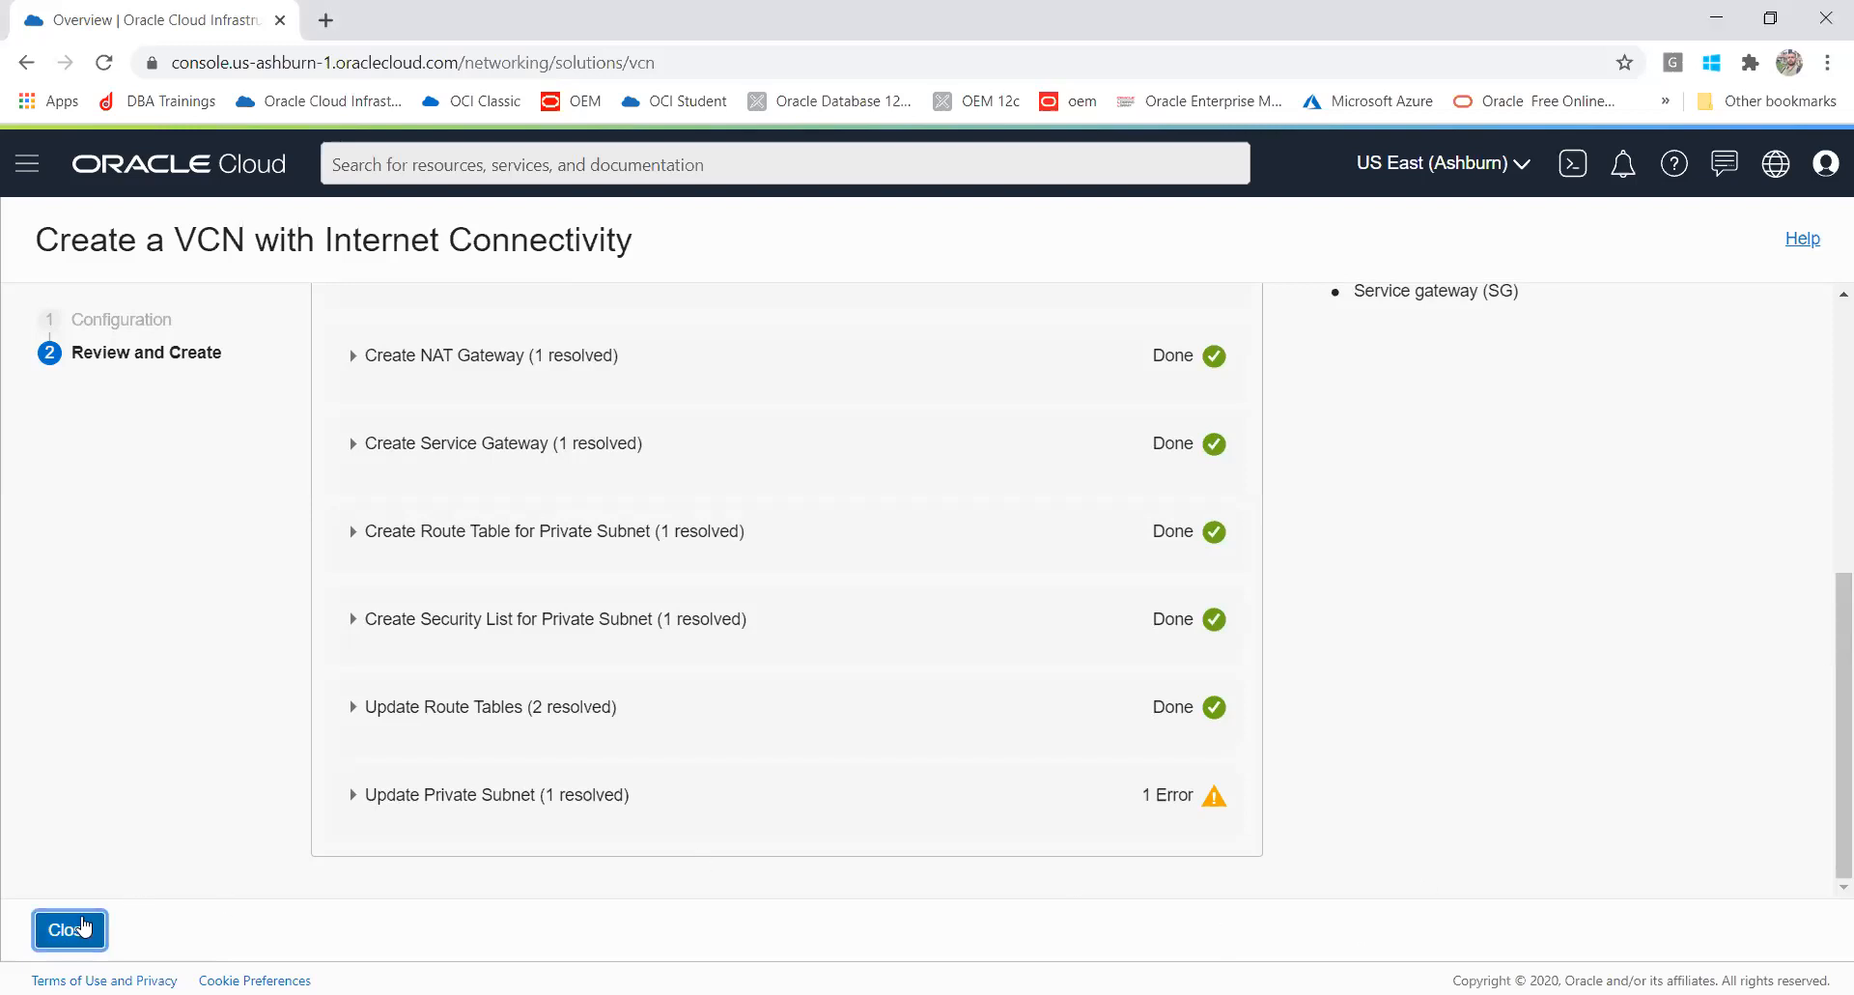
click(1215, 794)
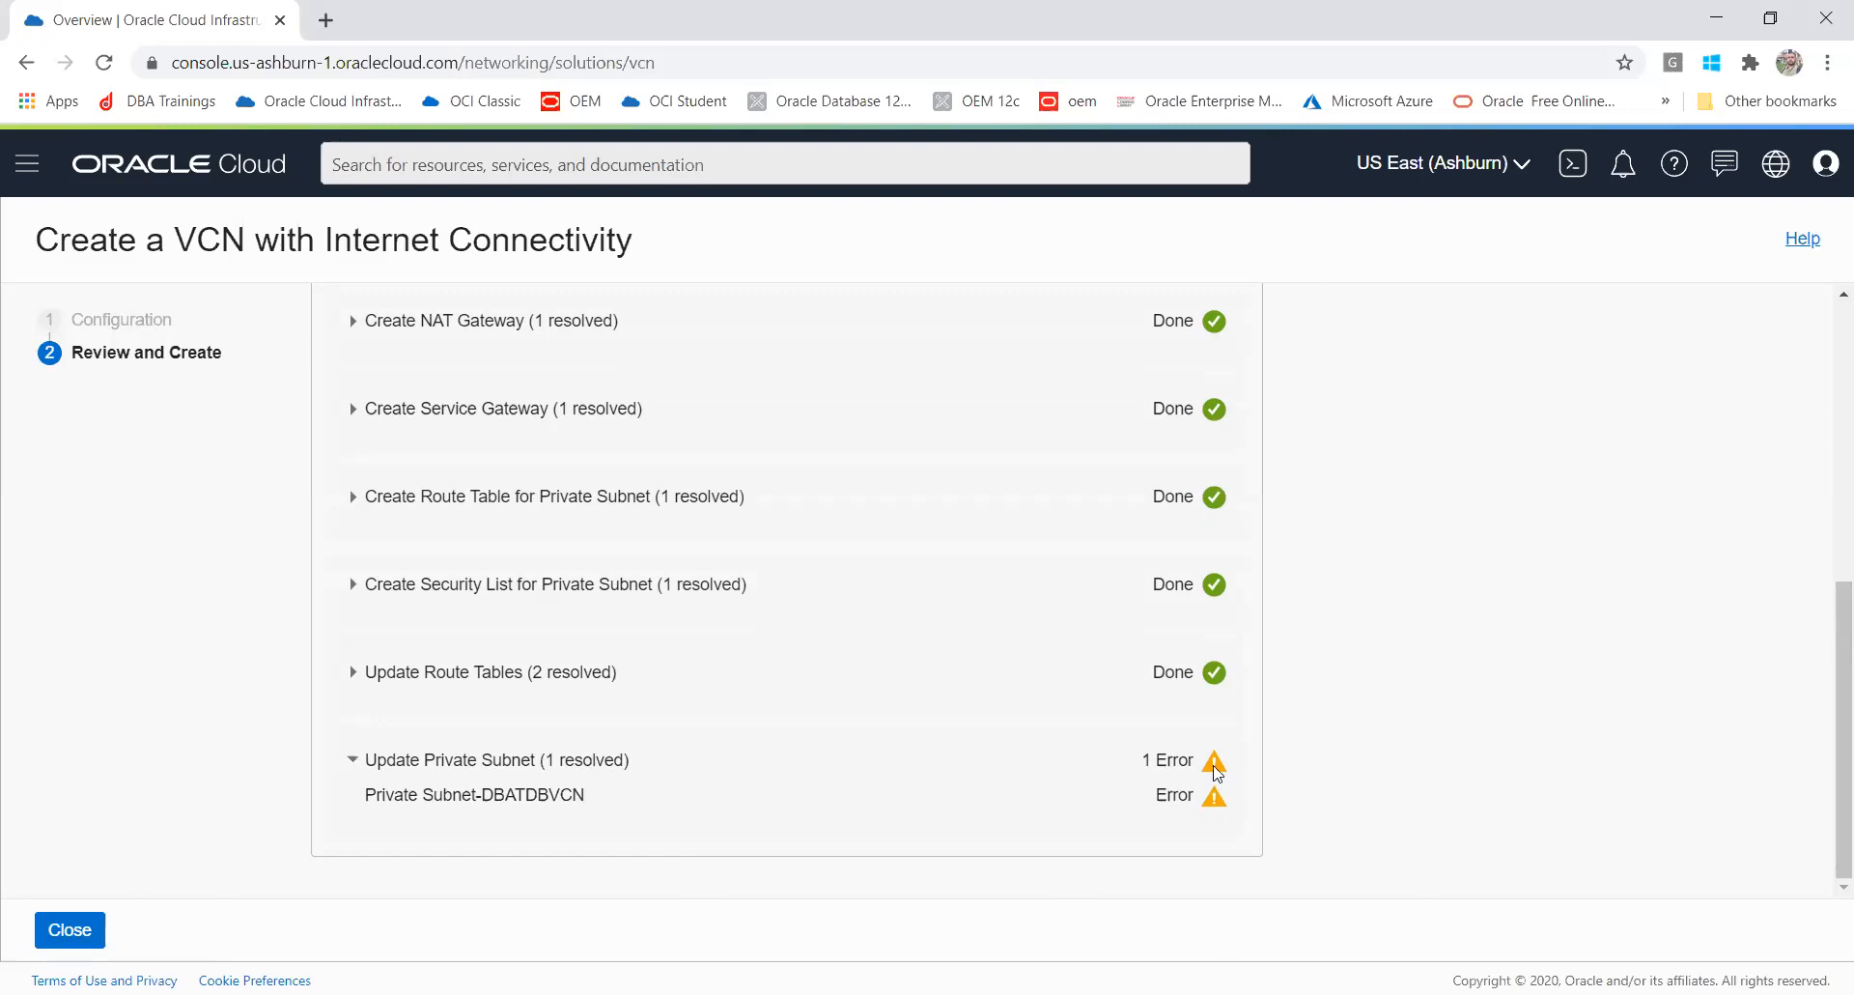
click(1215, 764)
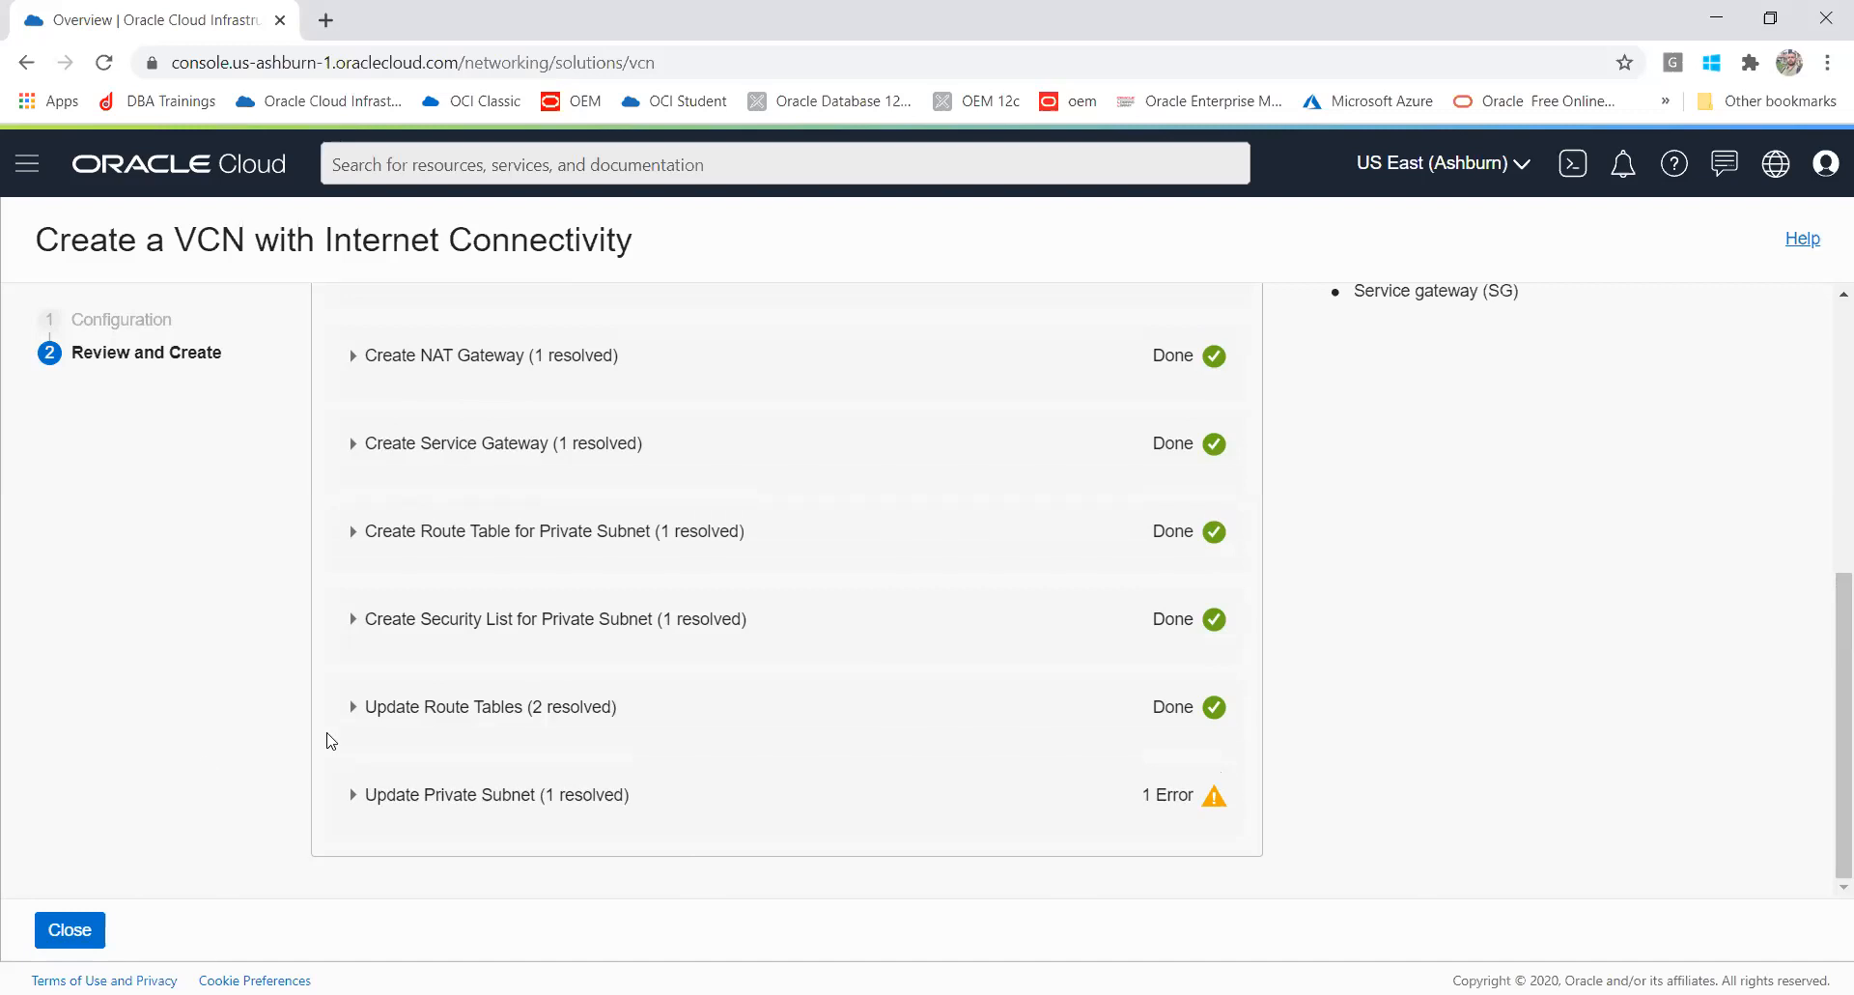
click(64, 929)
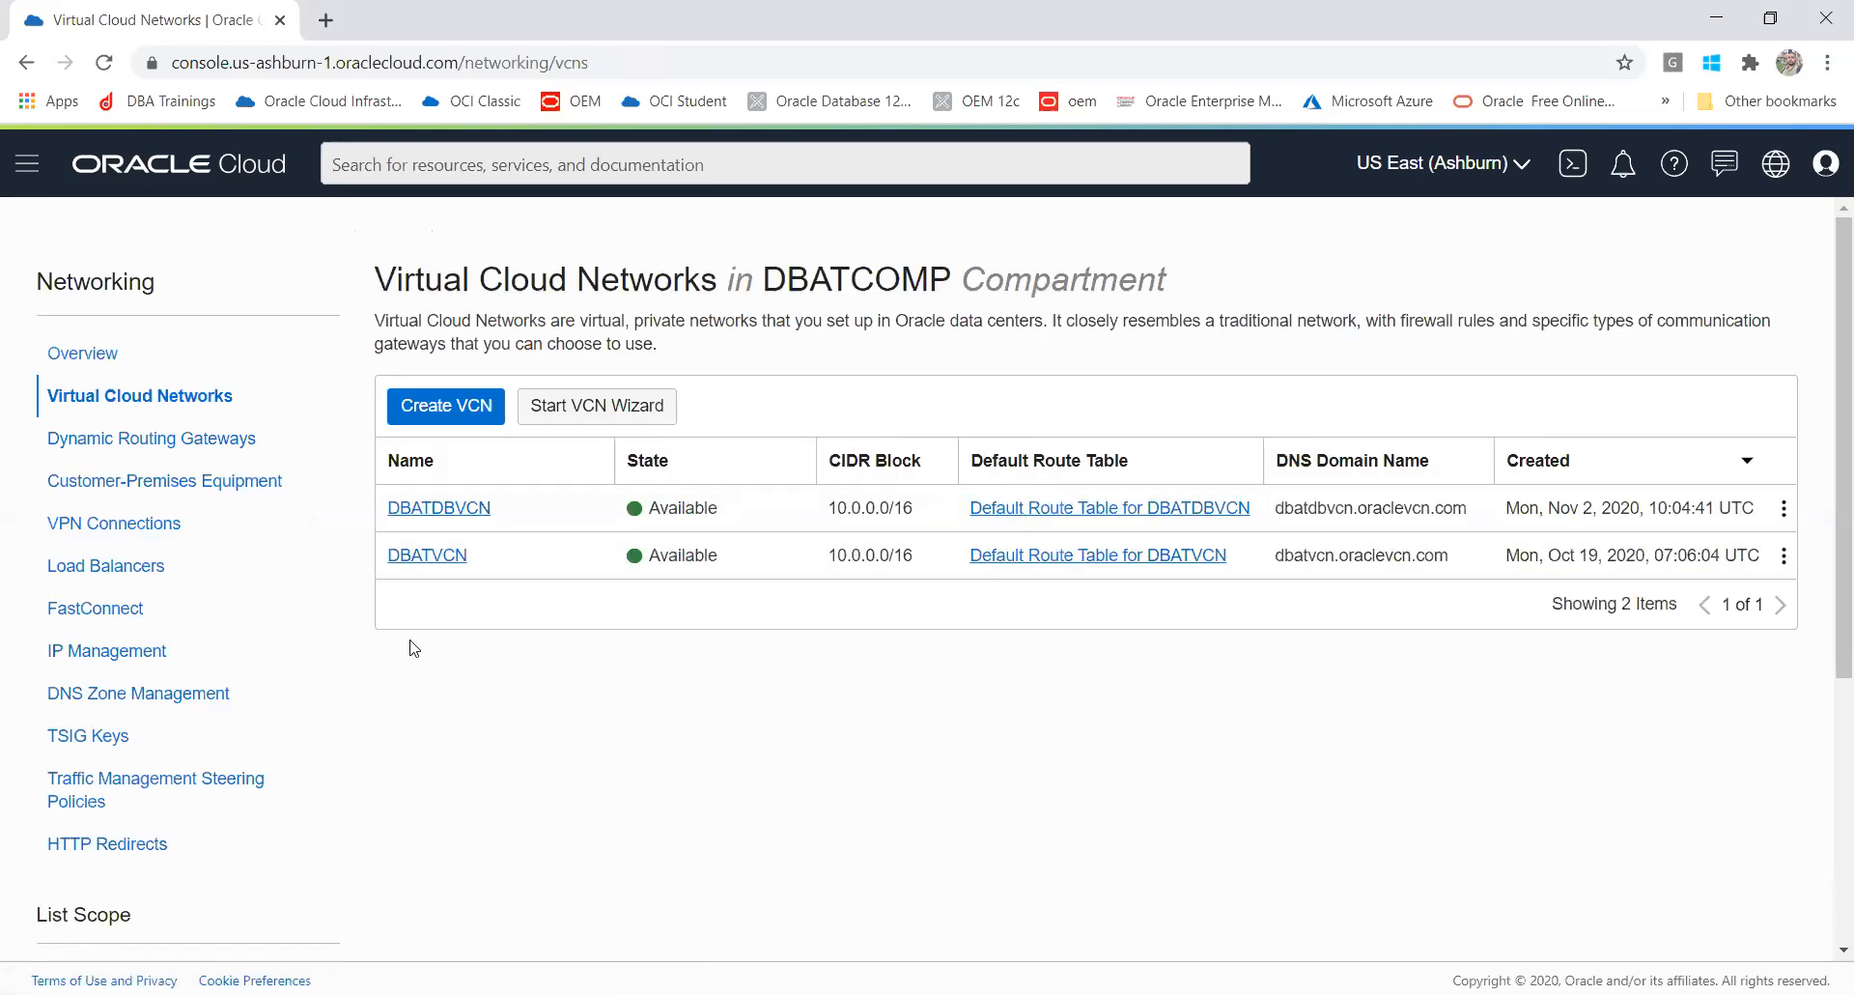
Step: Open the DBATDBVCN details and browse its subnets, route tables, internet gateways and dynamic routing gateways
click(442, 512)
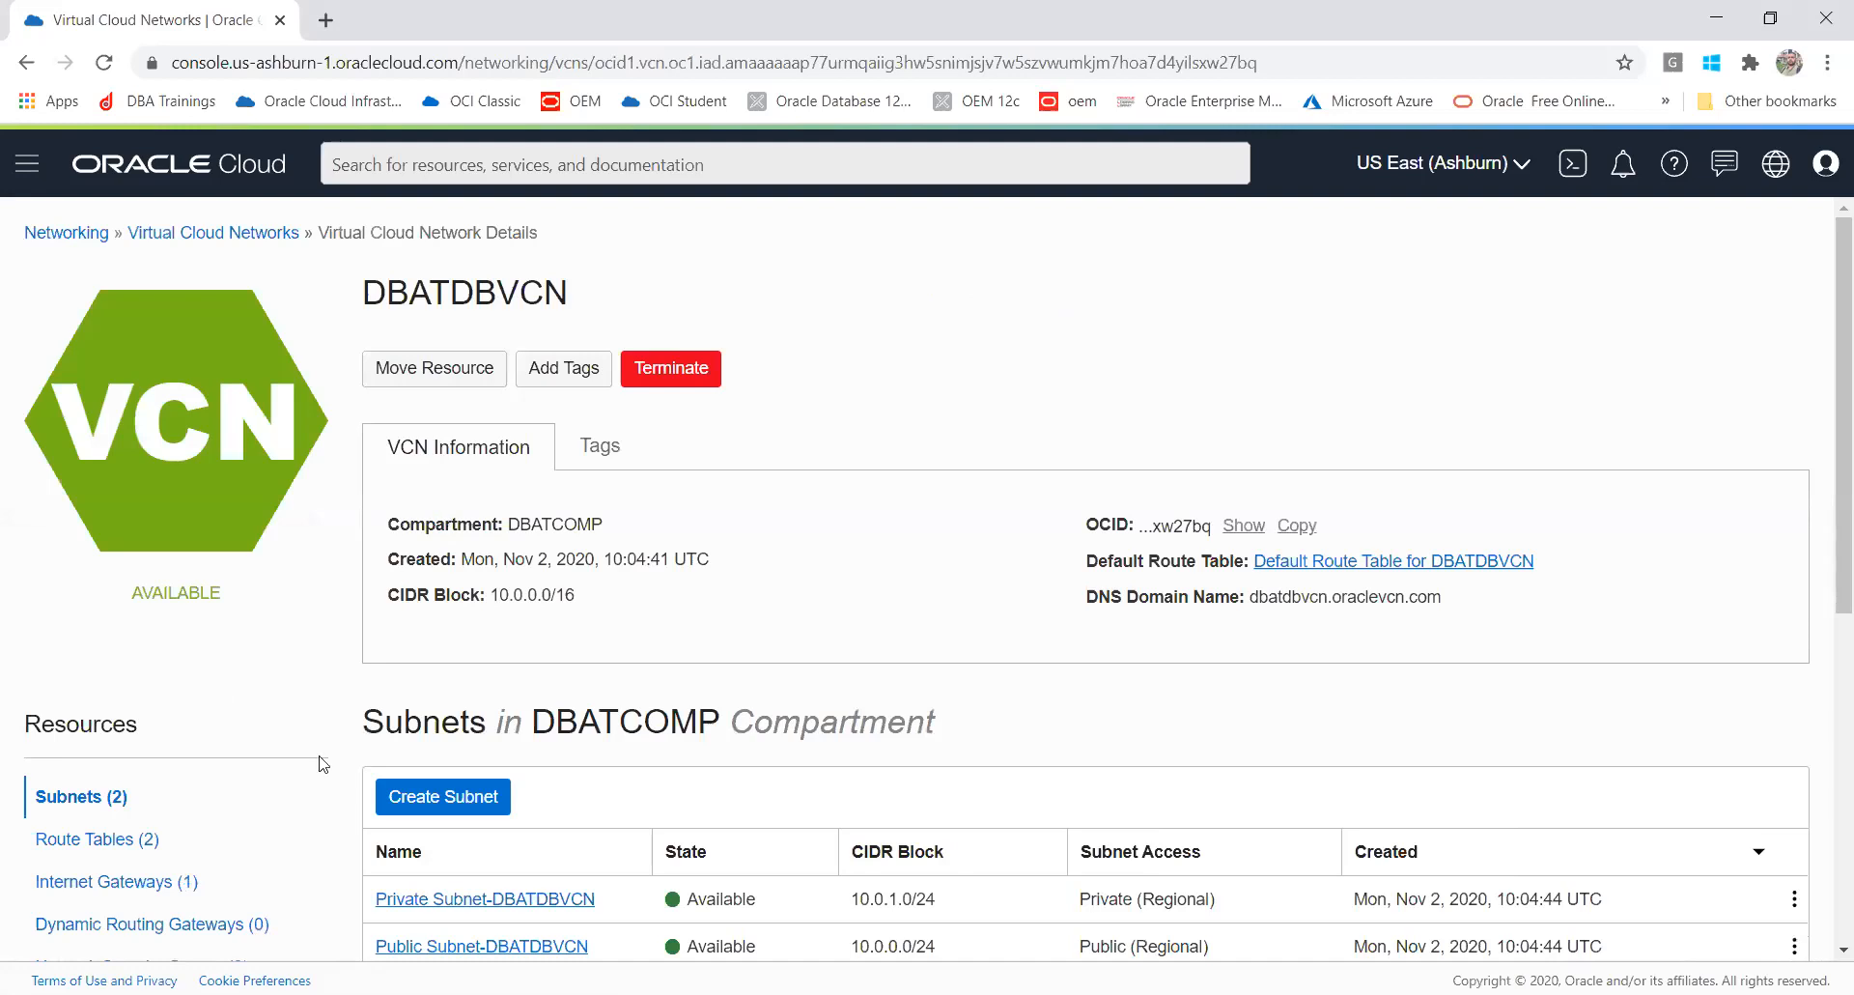
click(97, 838)
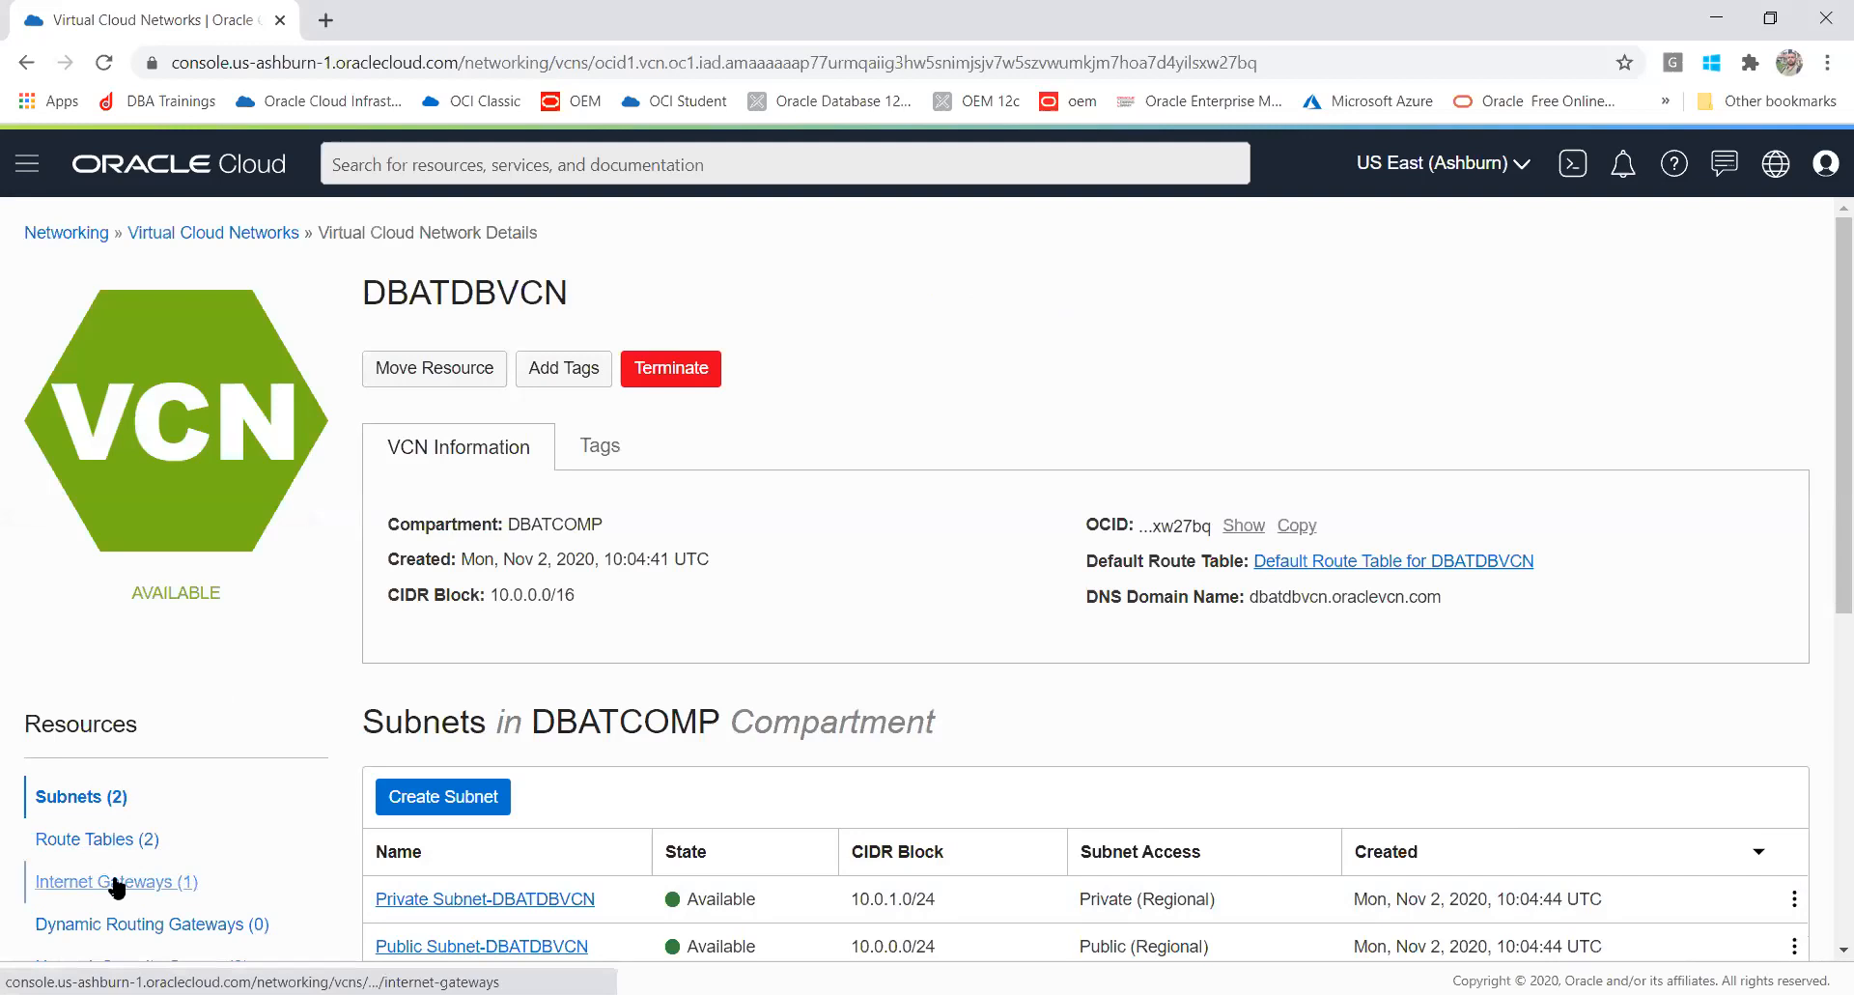
click(88, 910)
click(81, 840)
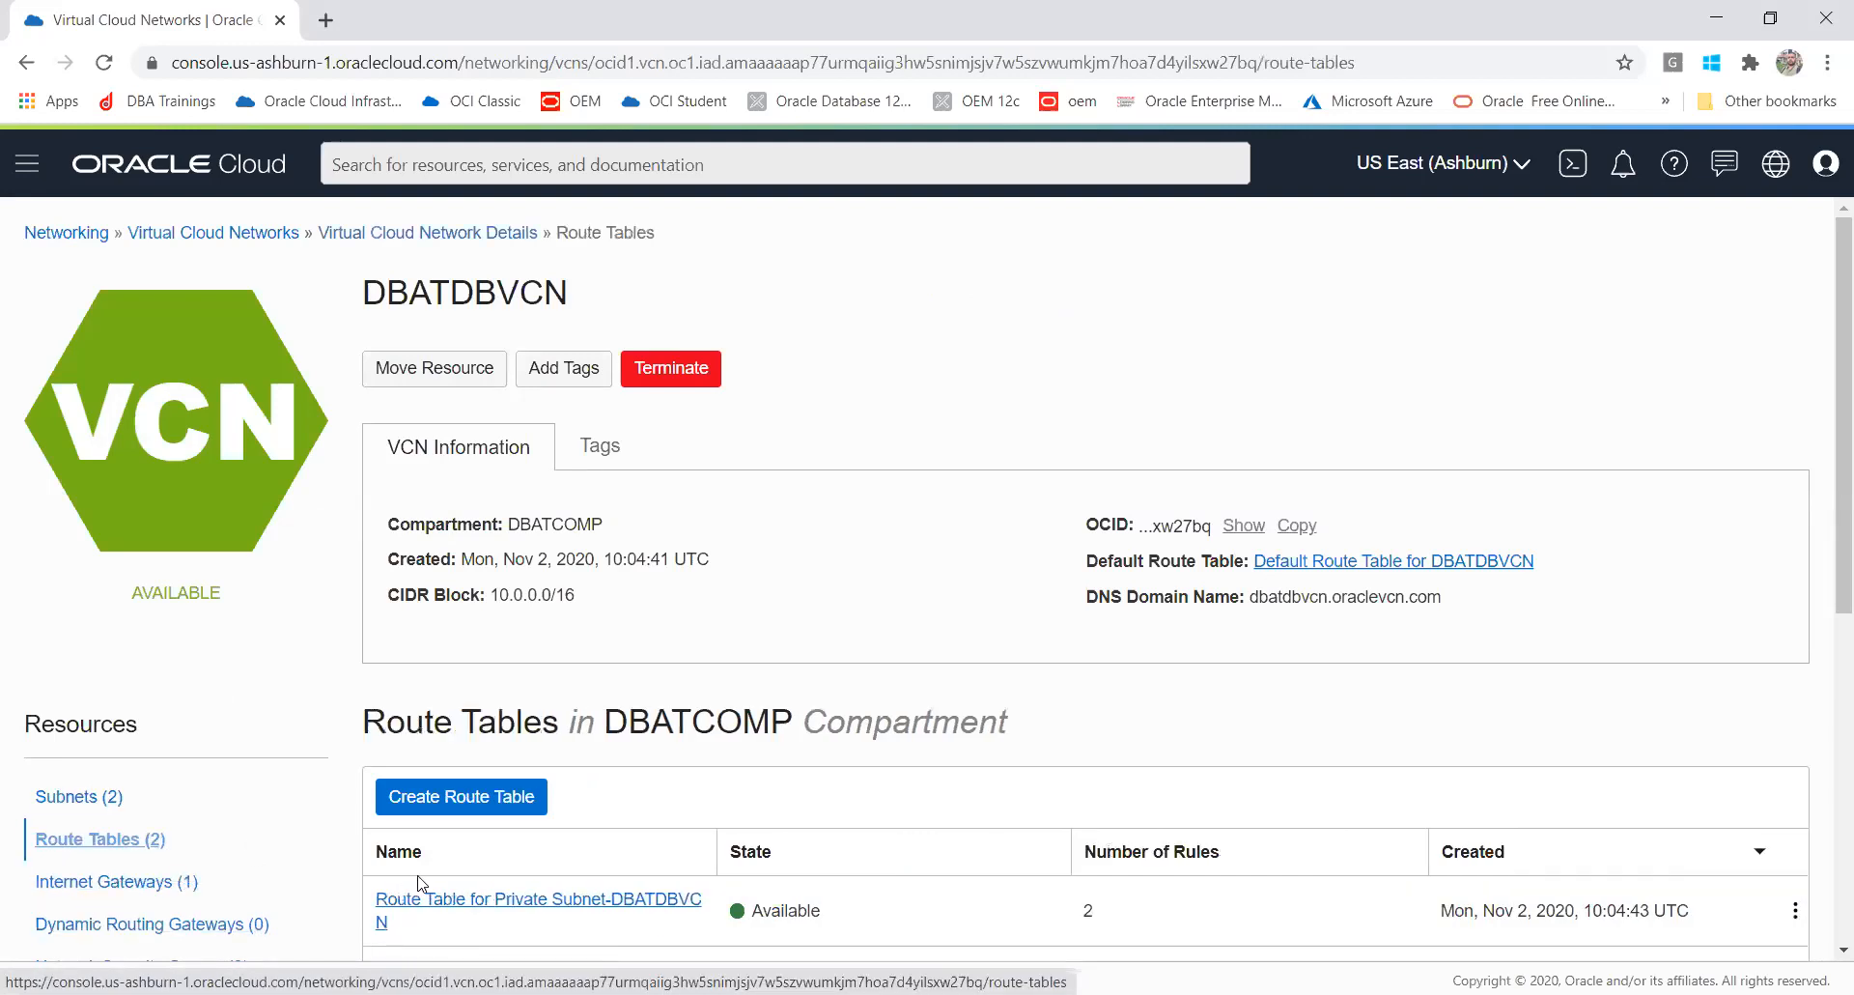
click(43, 810)
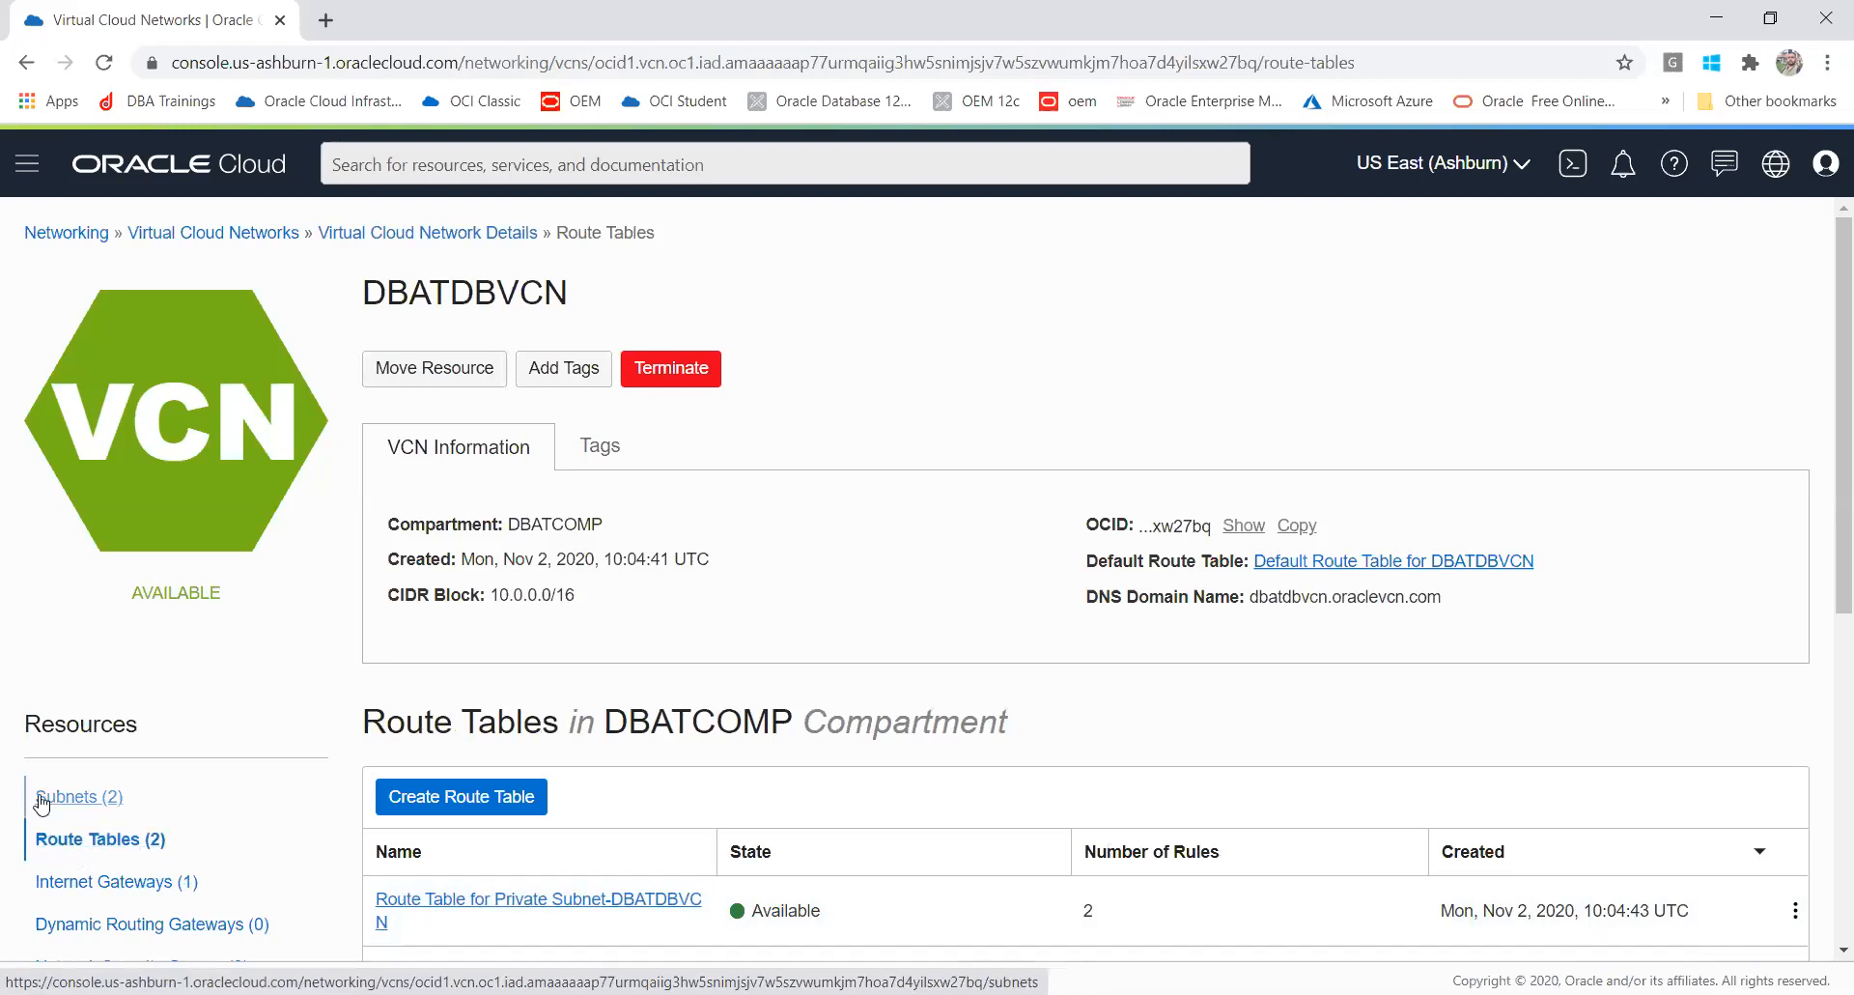
click(85, 895)
click(92, 925)
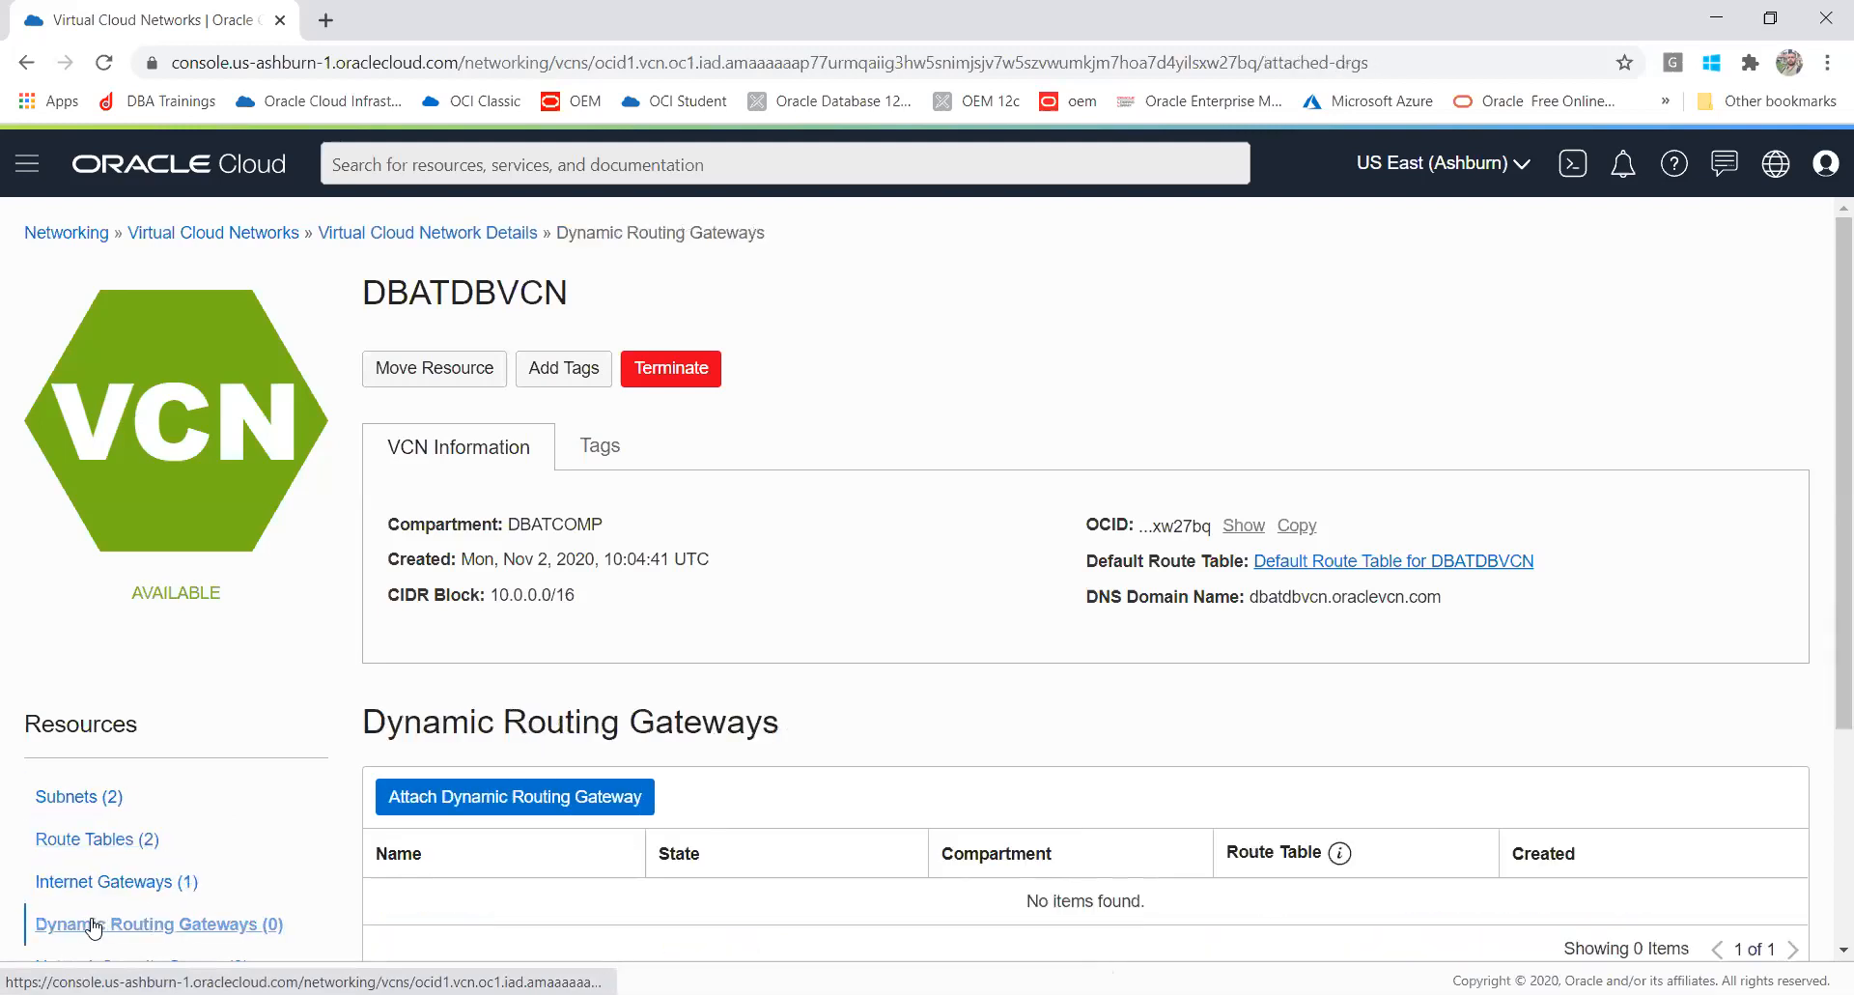
click(70, 801)
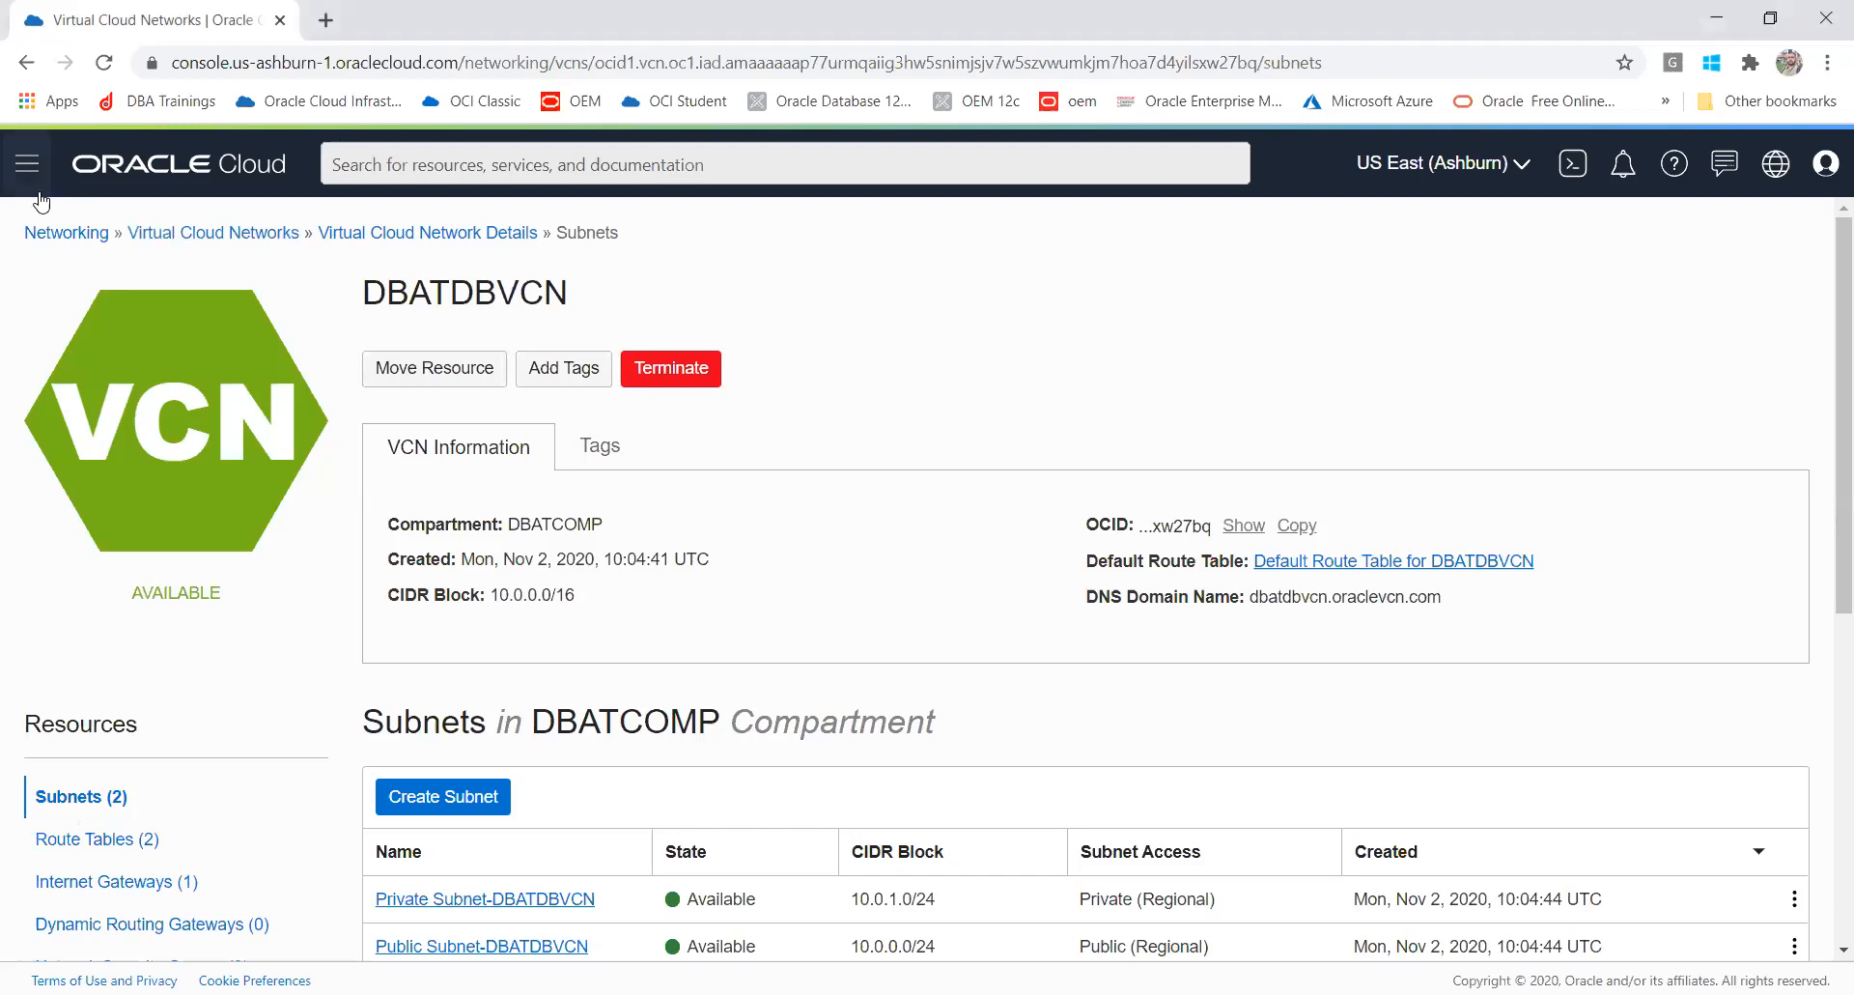
click(19, 169)
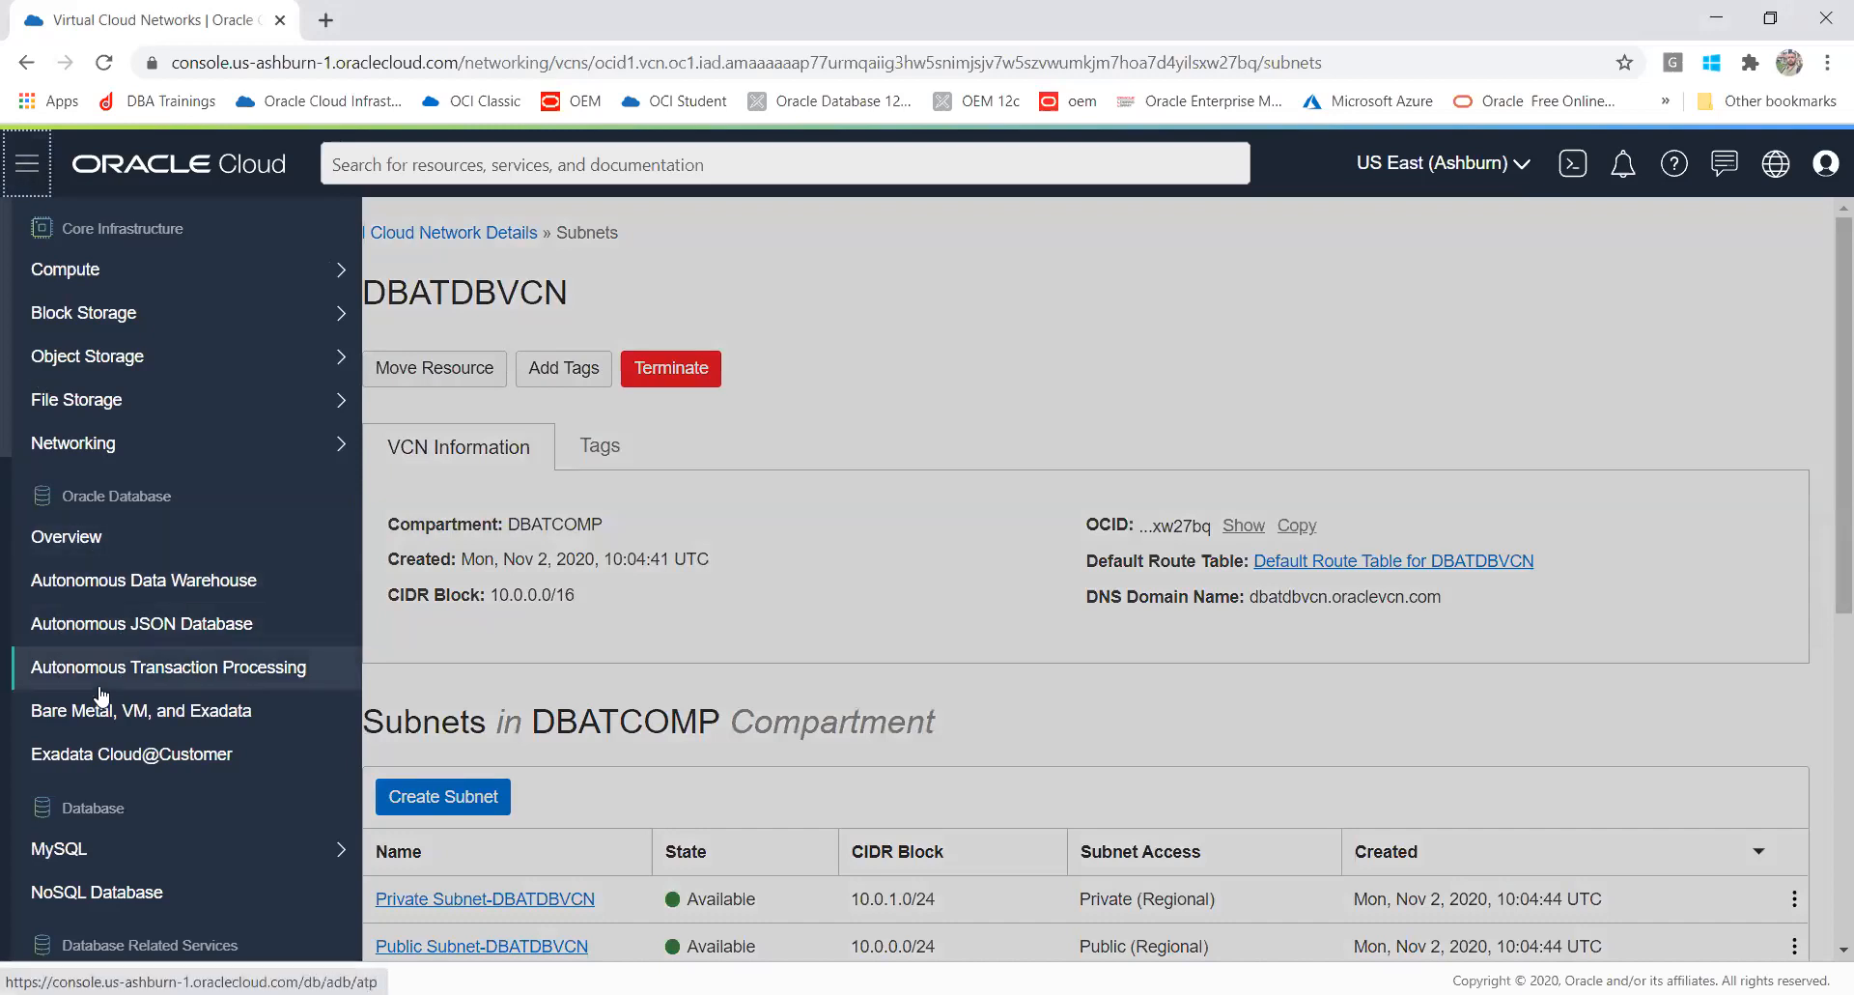
click(18, 183)
click(18, 183)
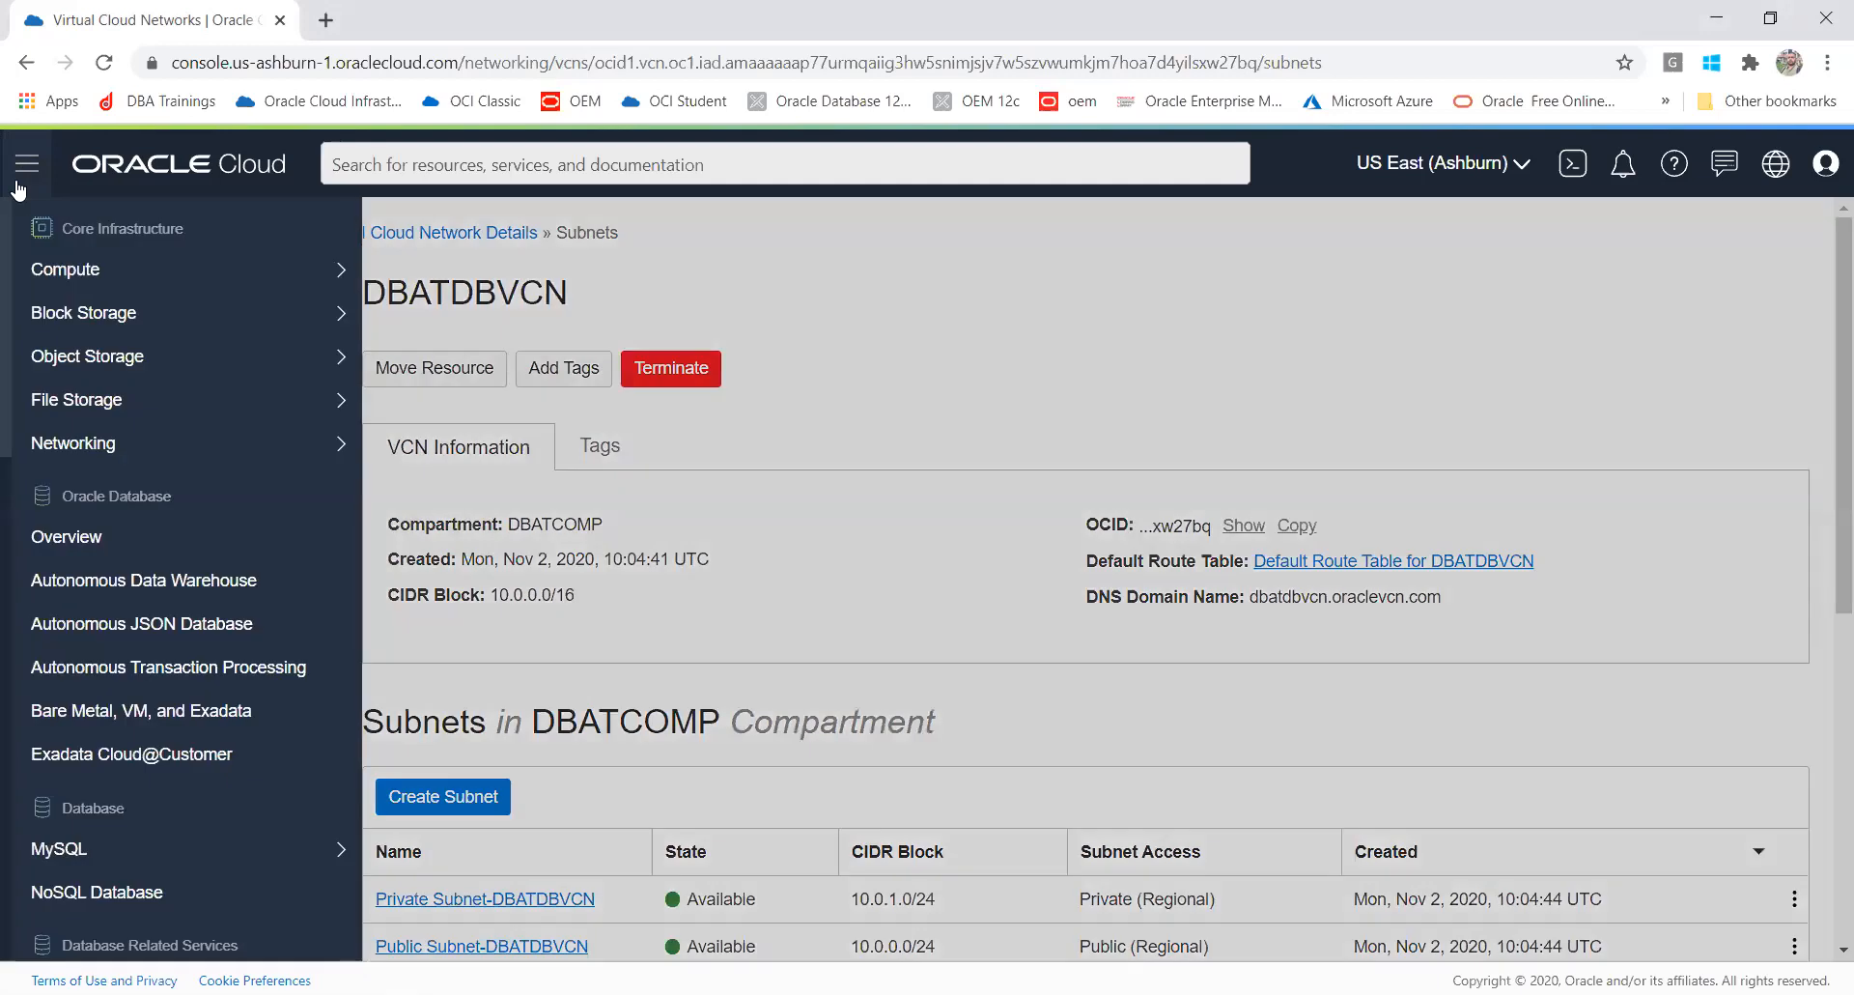
click(203, 168)
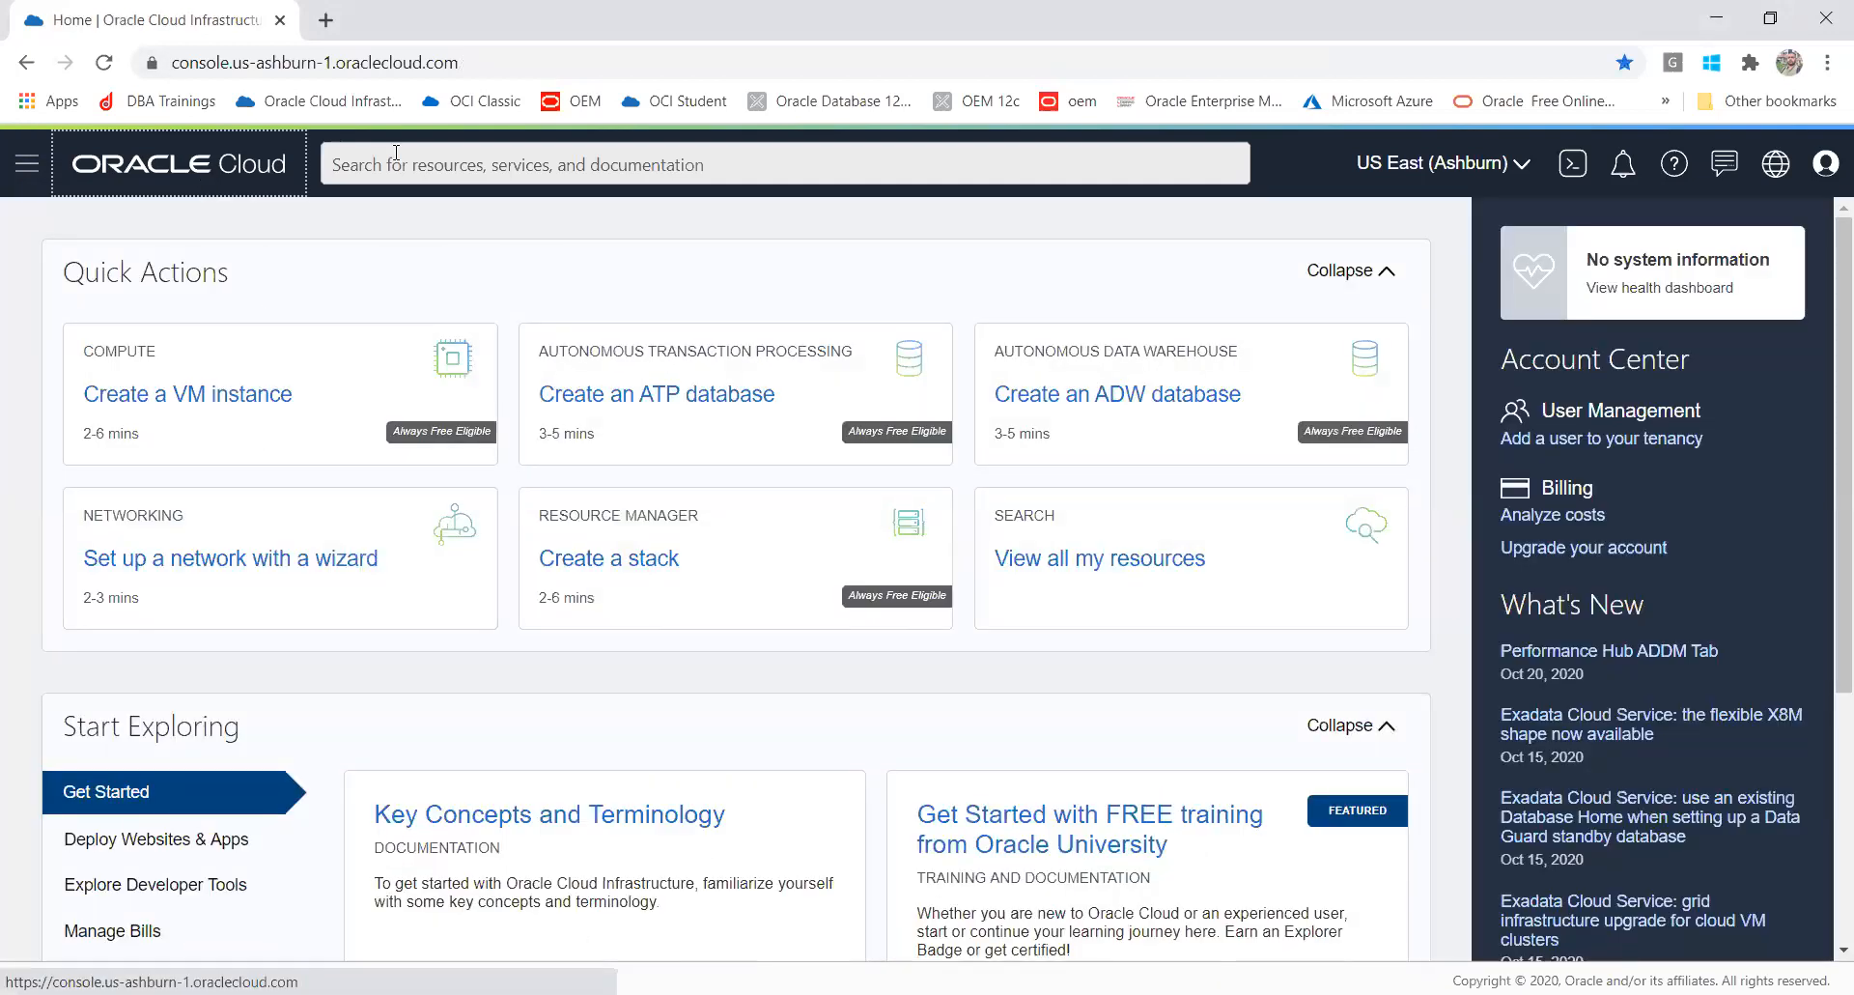
click(402, 160)
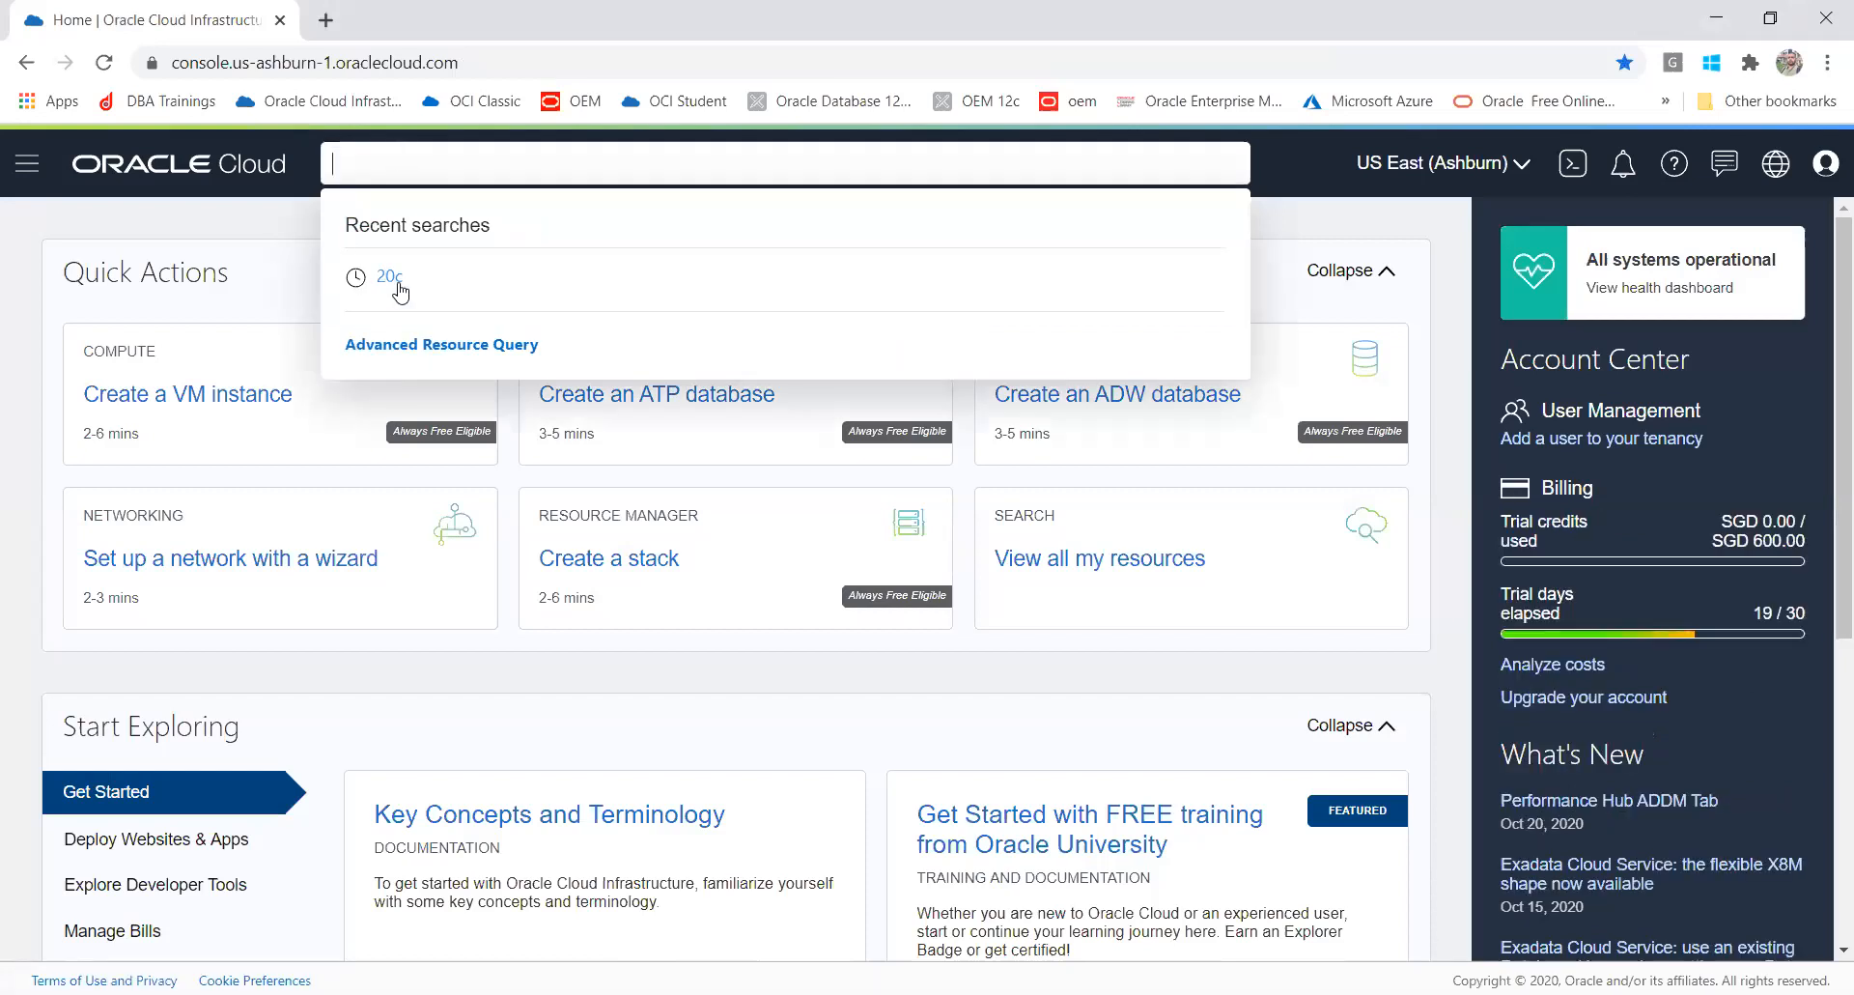
Step: Open the Bare Metal, VM, and Exadata DB Systems list and start creating a DB system
click(29, 168)
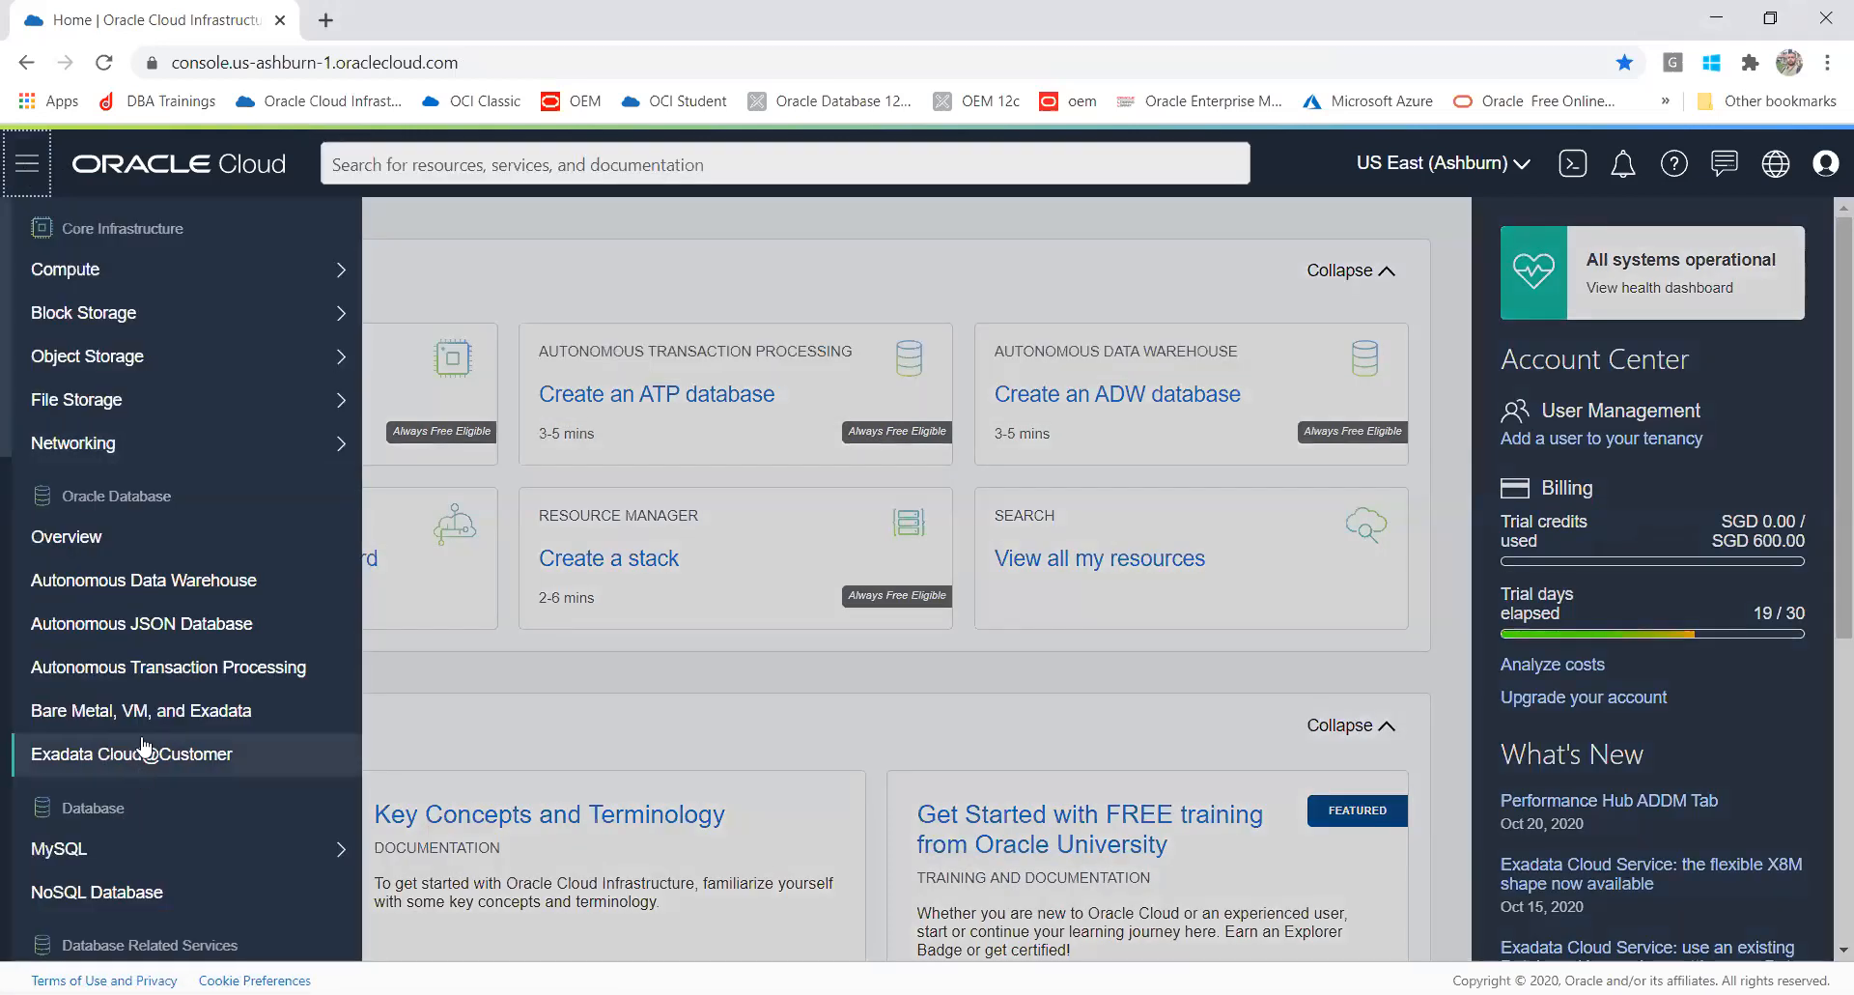
click(135, 676)
click(148, 712)
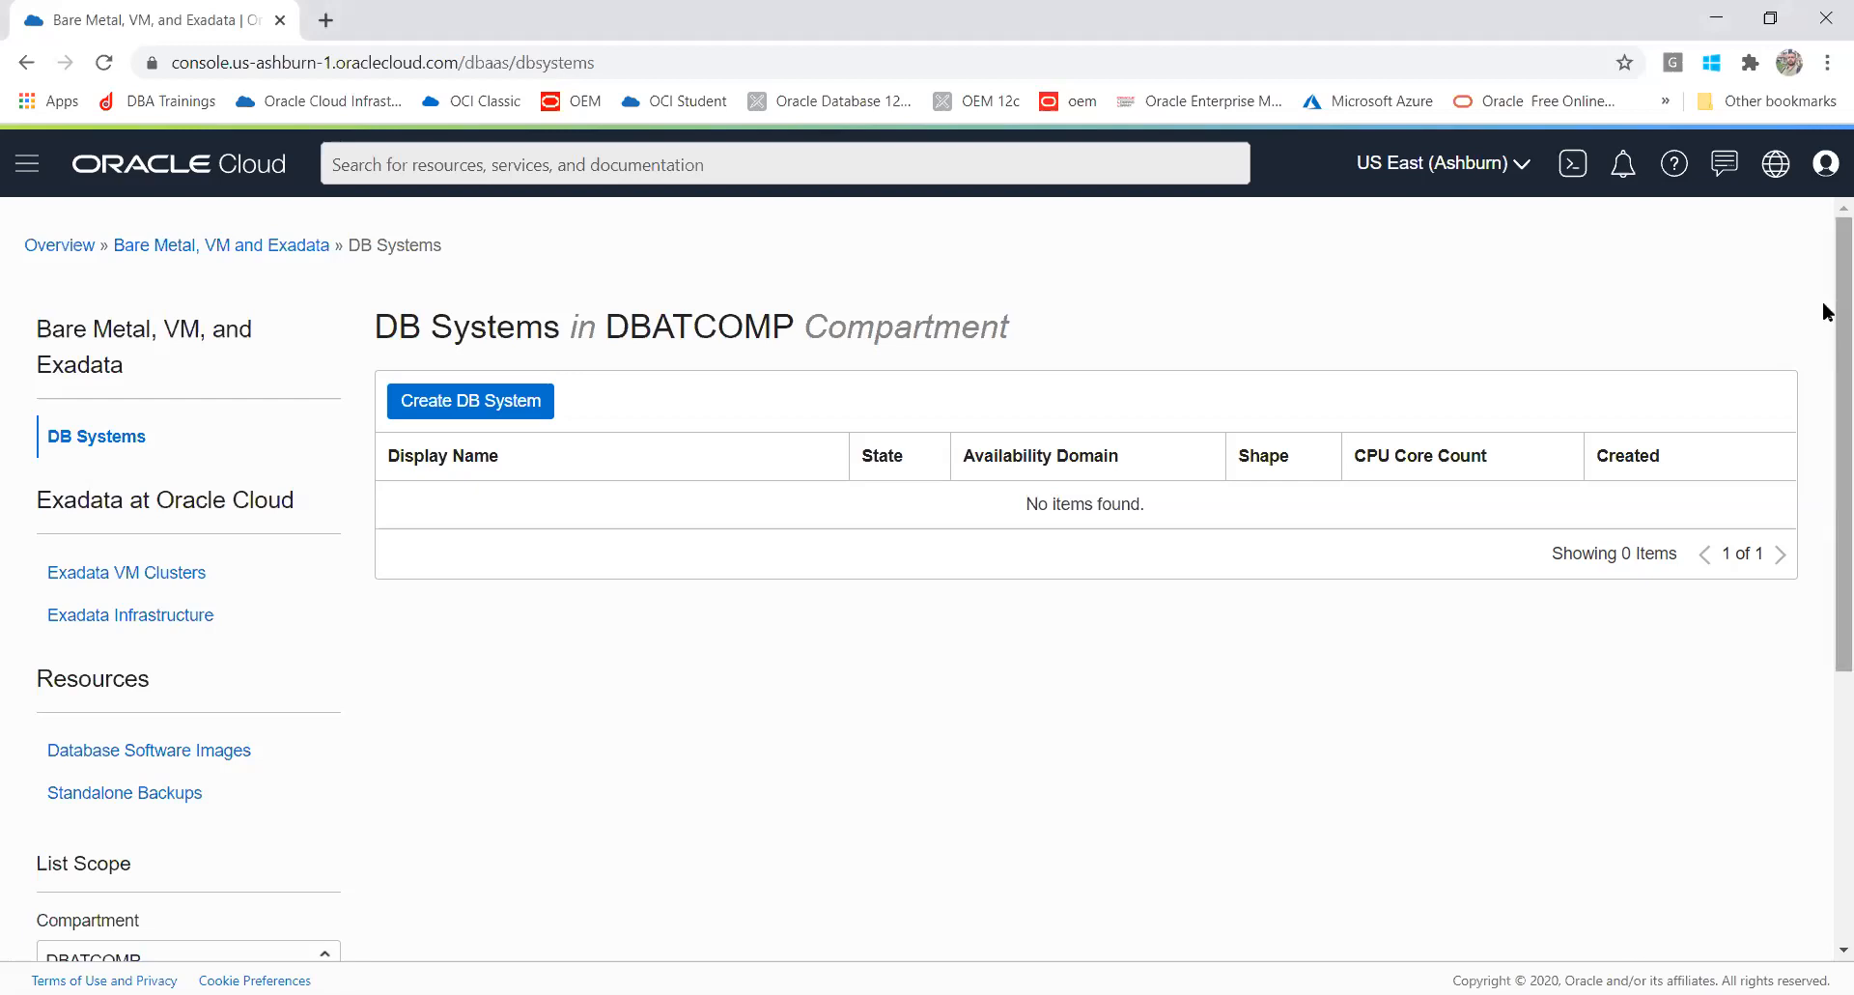
drag(1825, 302, 1825, 376)
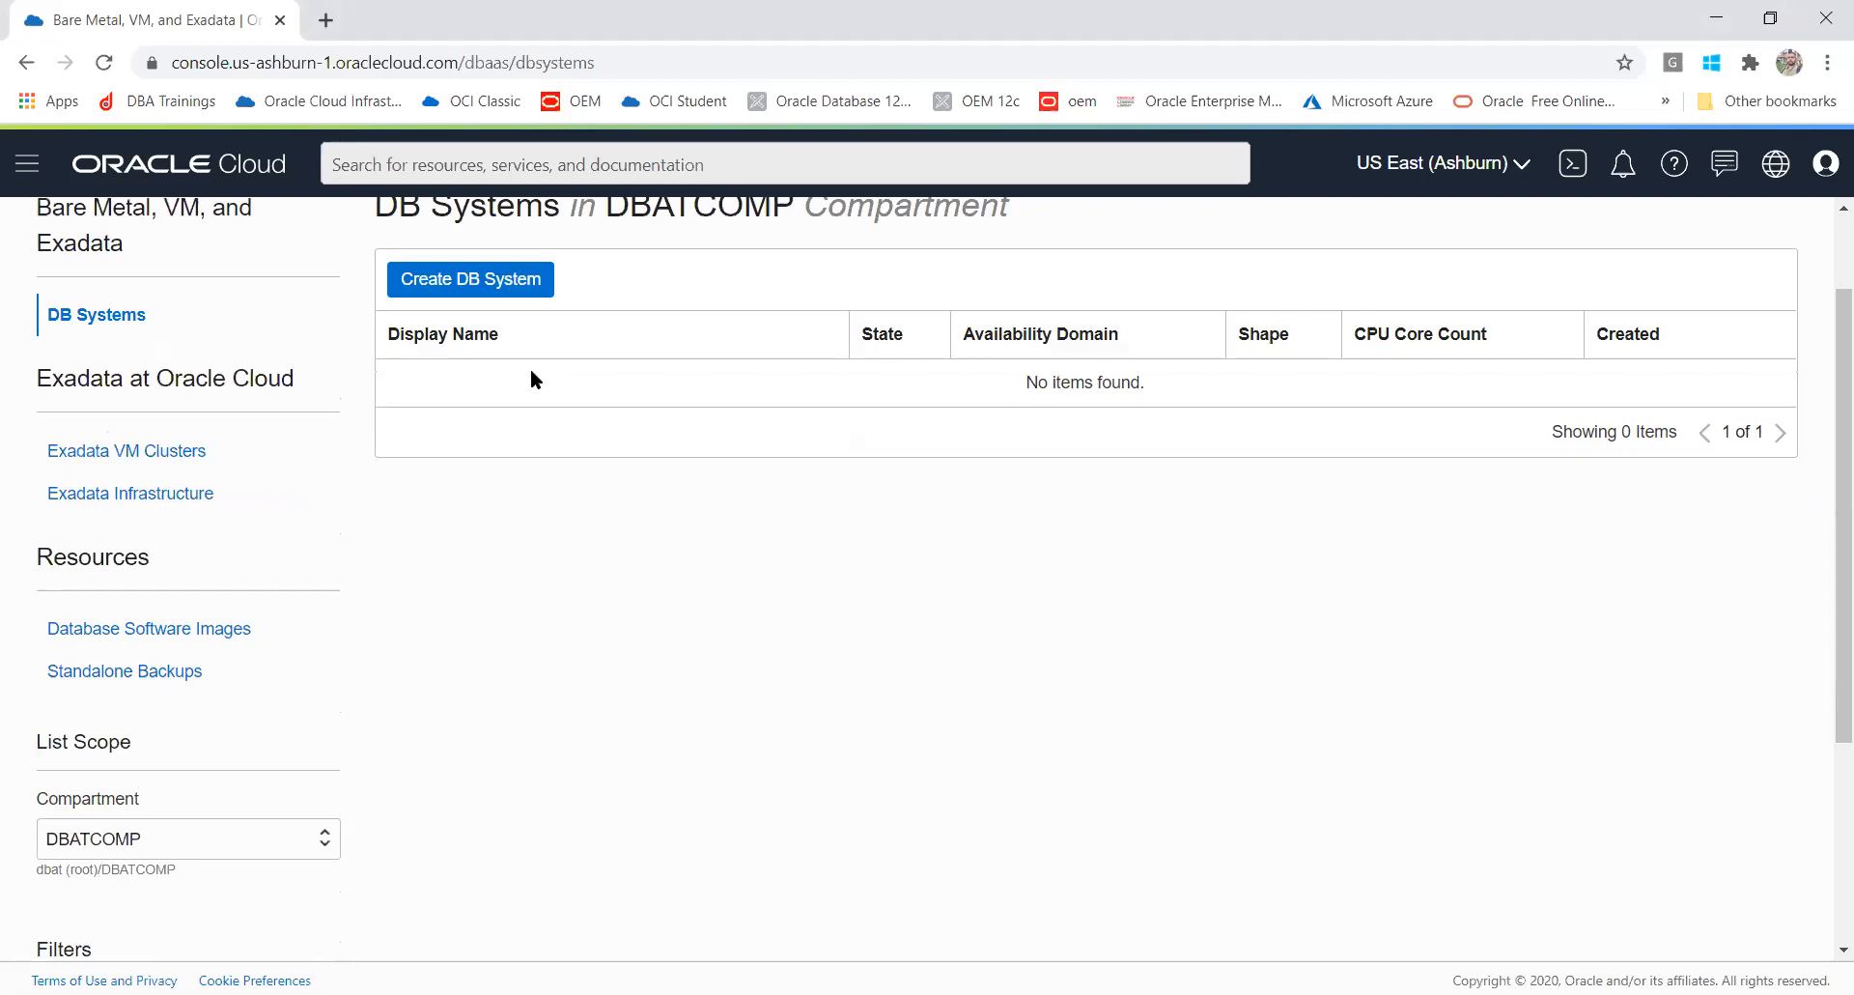
click(440, 277)
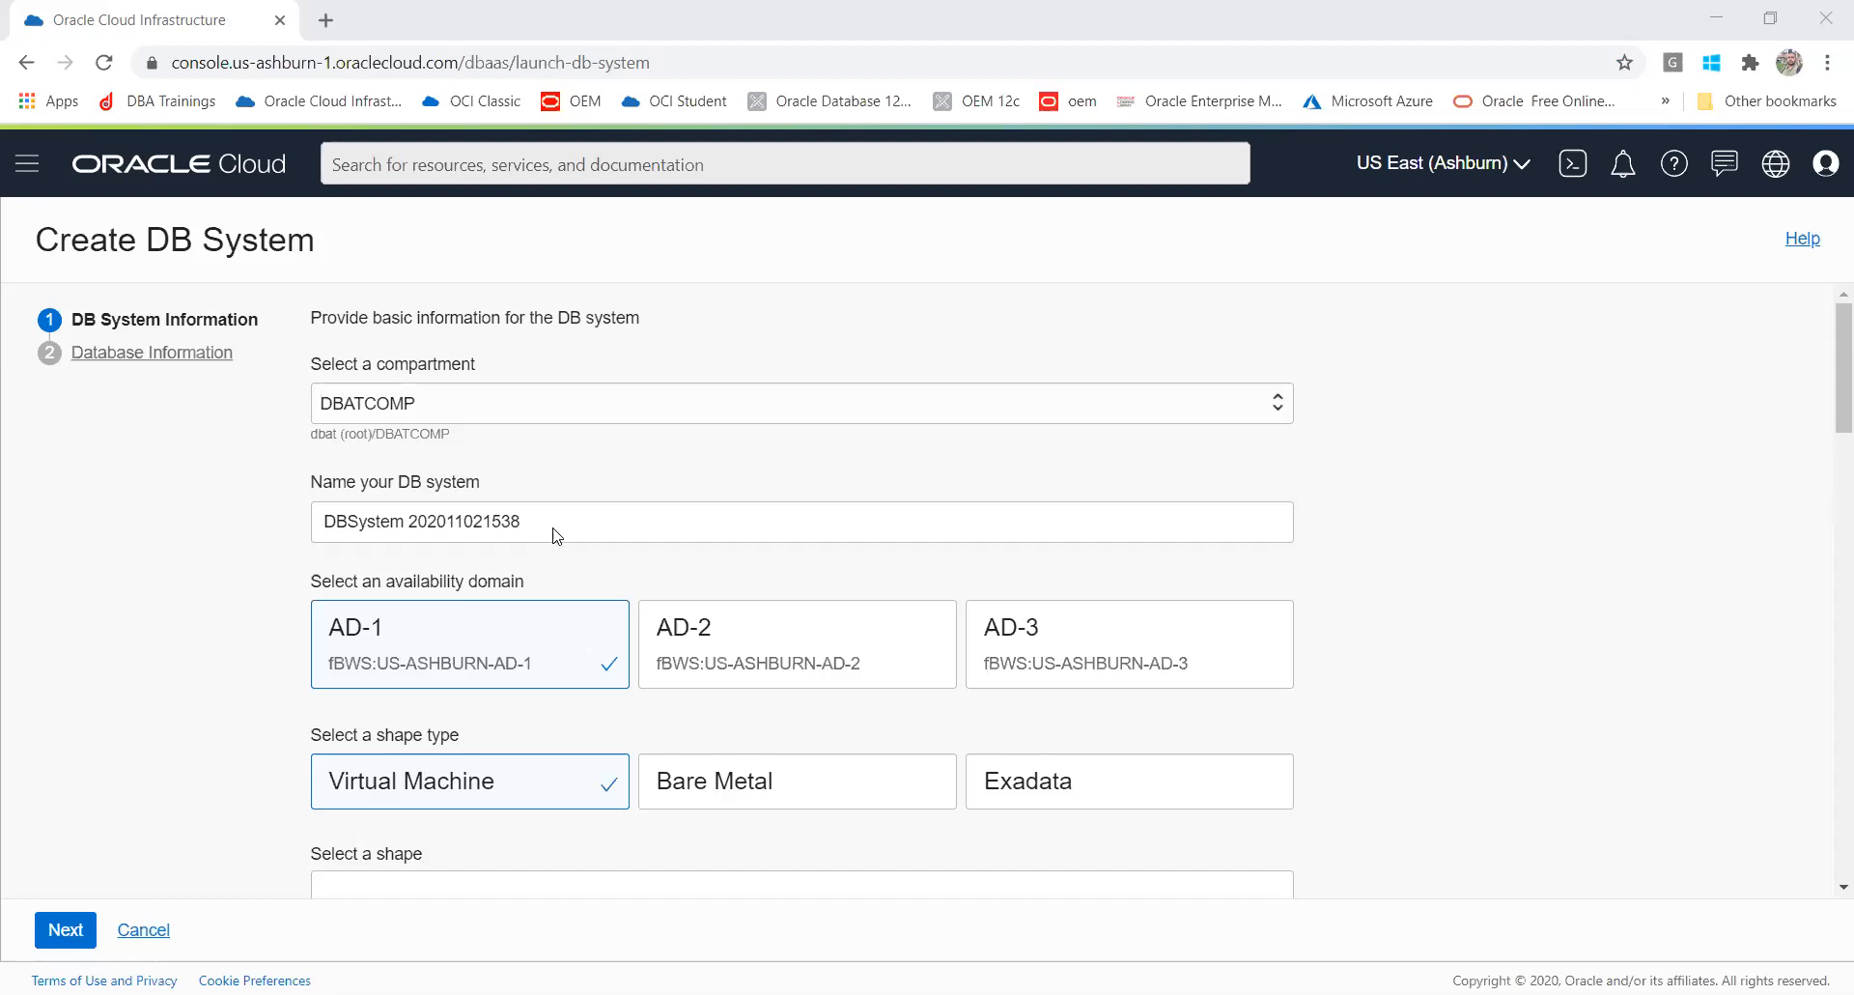
Step: Name the DB system DBATDB and keep availability domain AD-1
click(558, 520)
drag(558, 520, 191, 485)
text(DBAT)
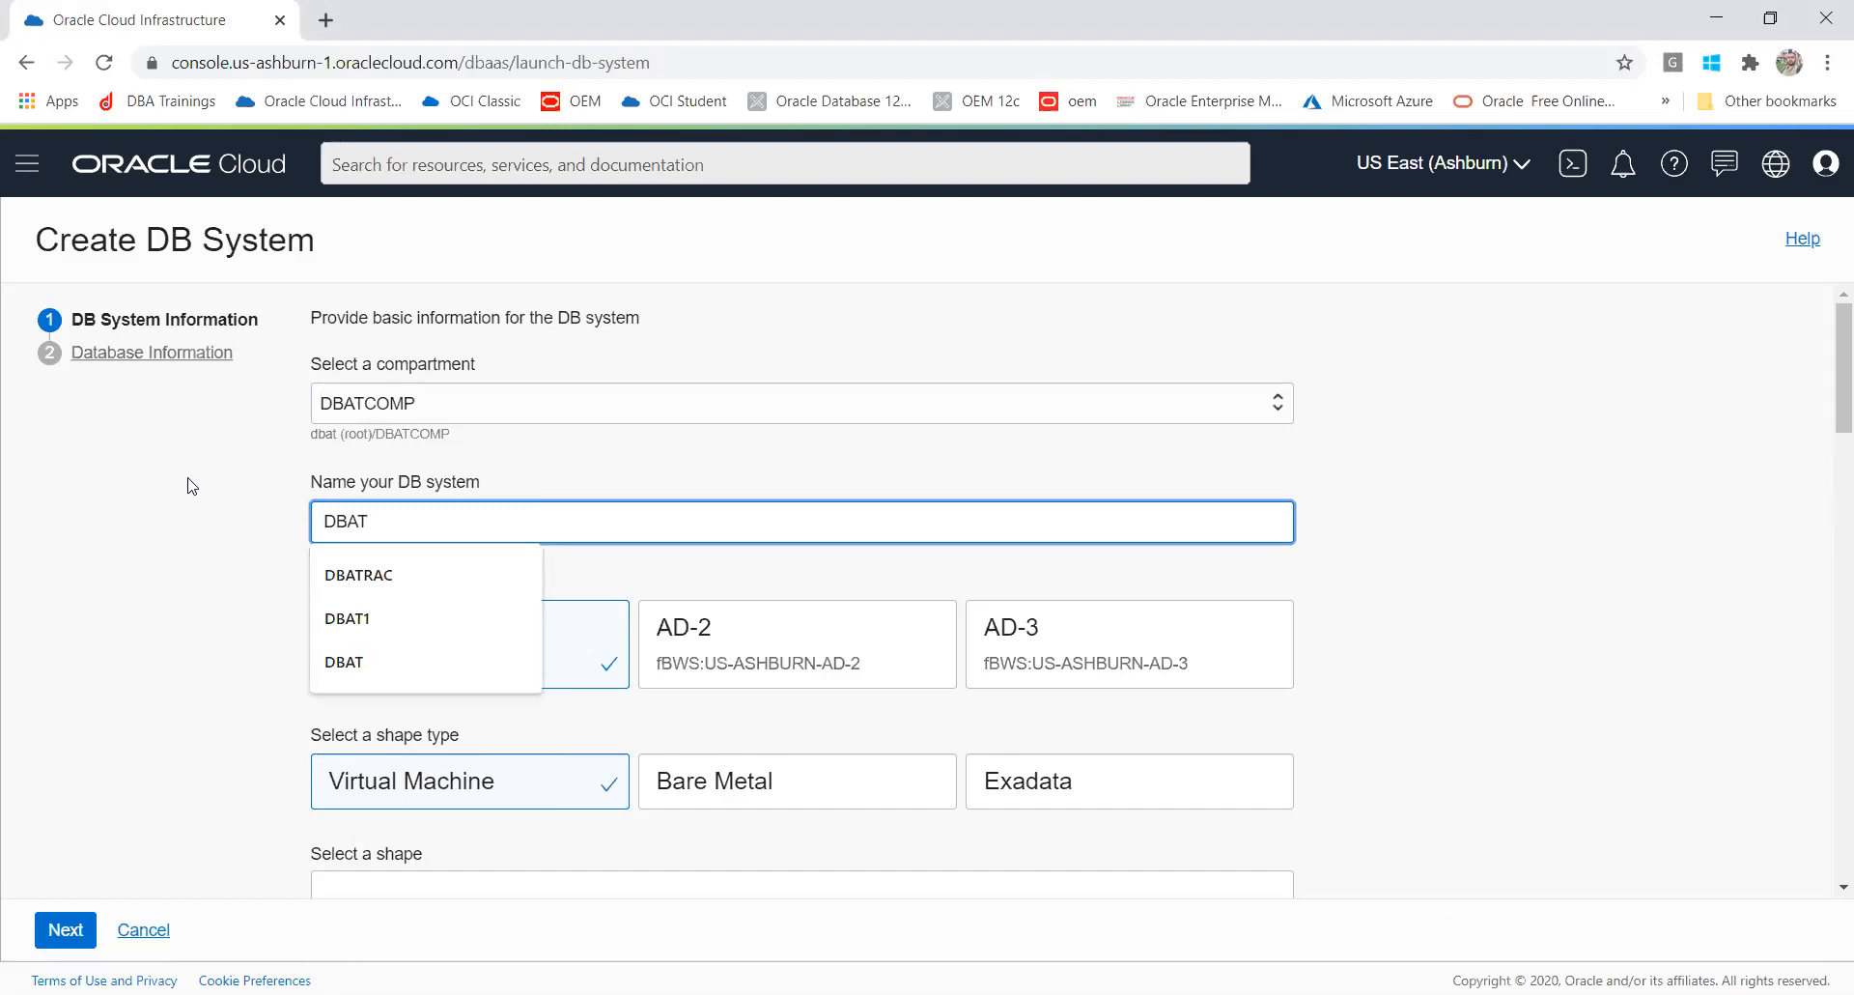
text(DB)
click(42, 576)
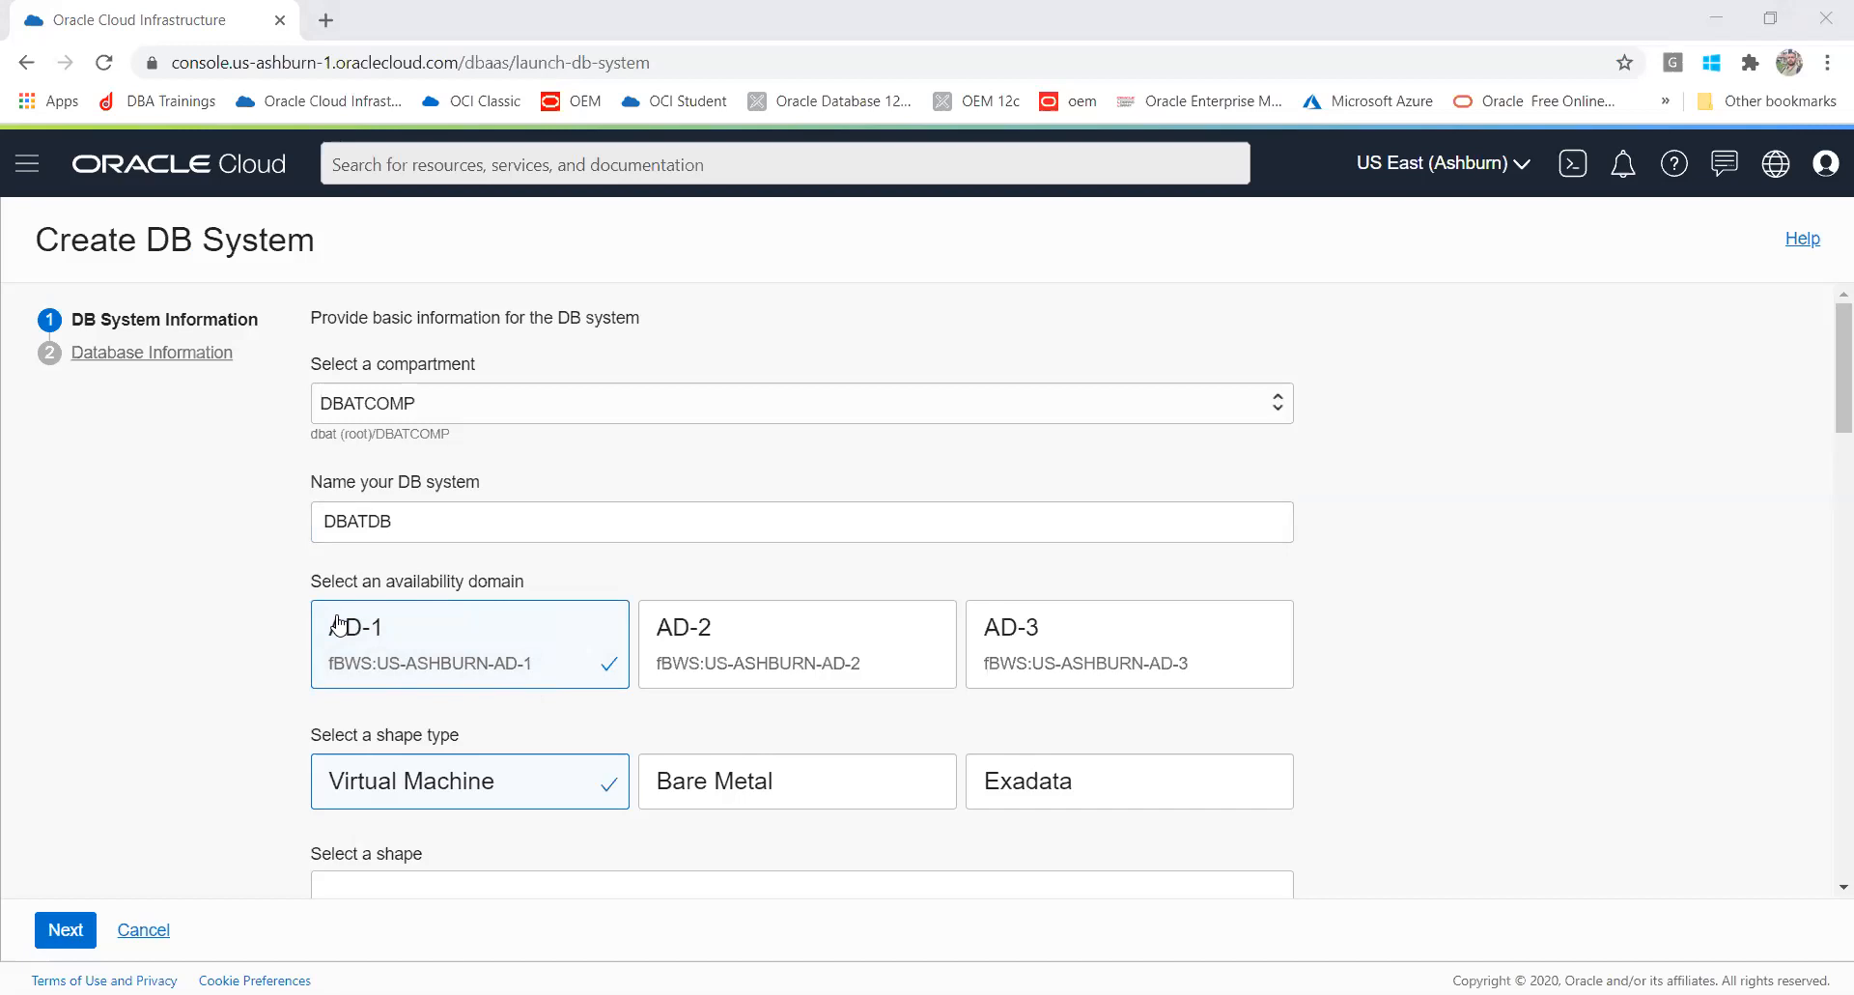
click(467, 673)
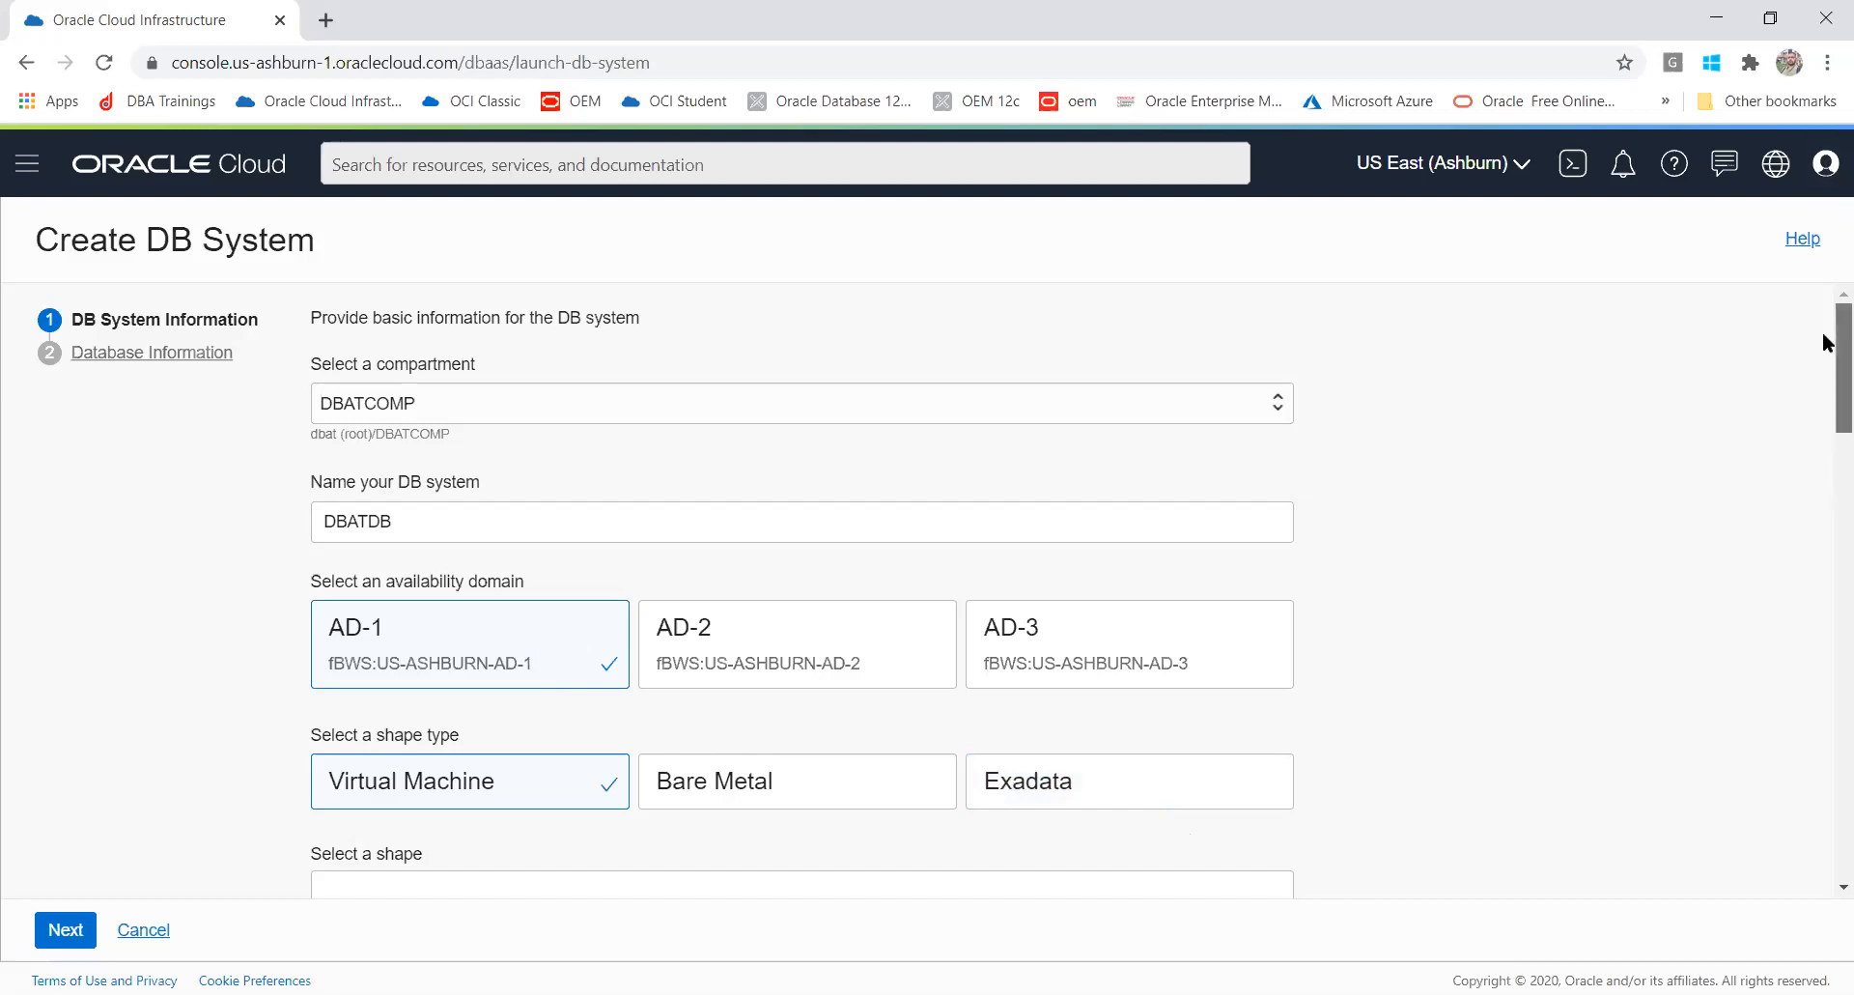
Step: Change the DB system shape to VM.Standard2.2
drag(1823, 334, 1823, 394)
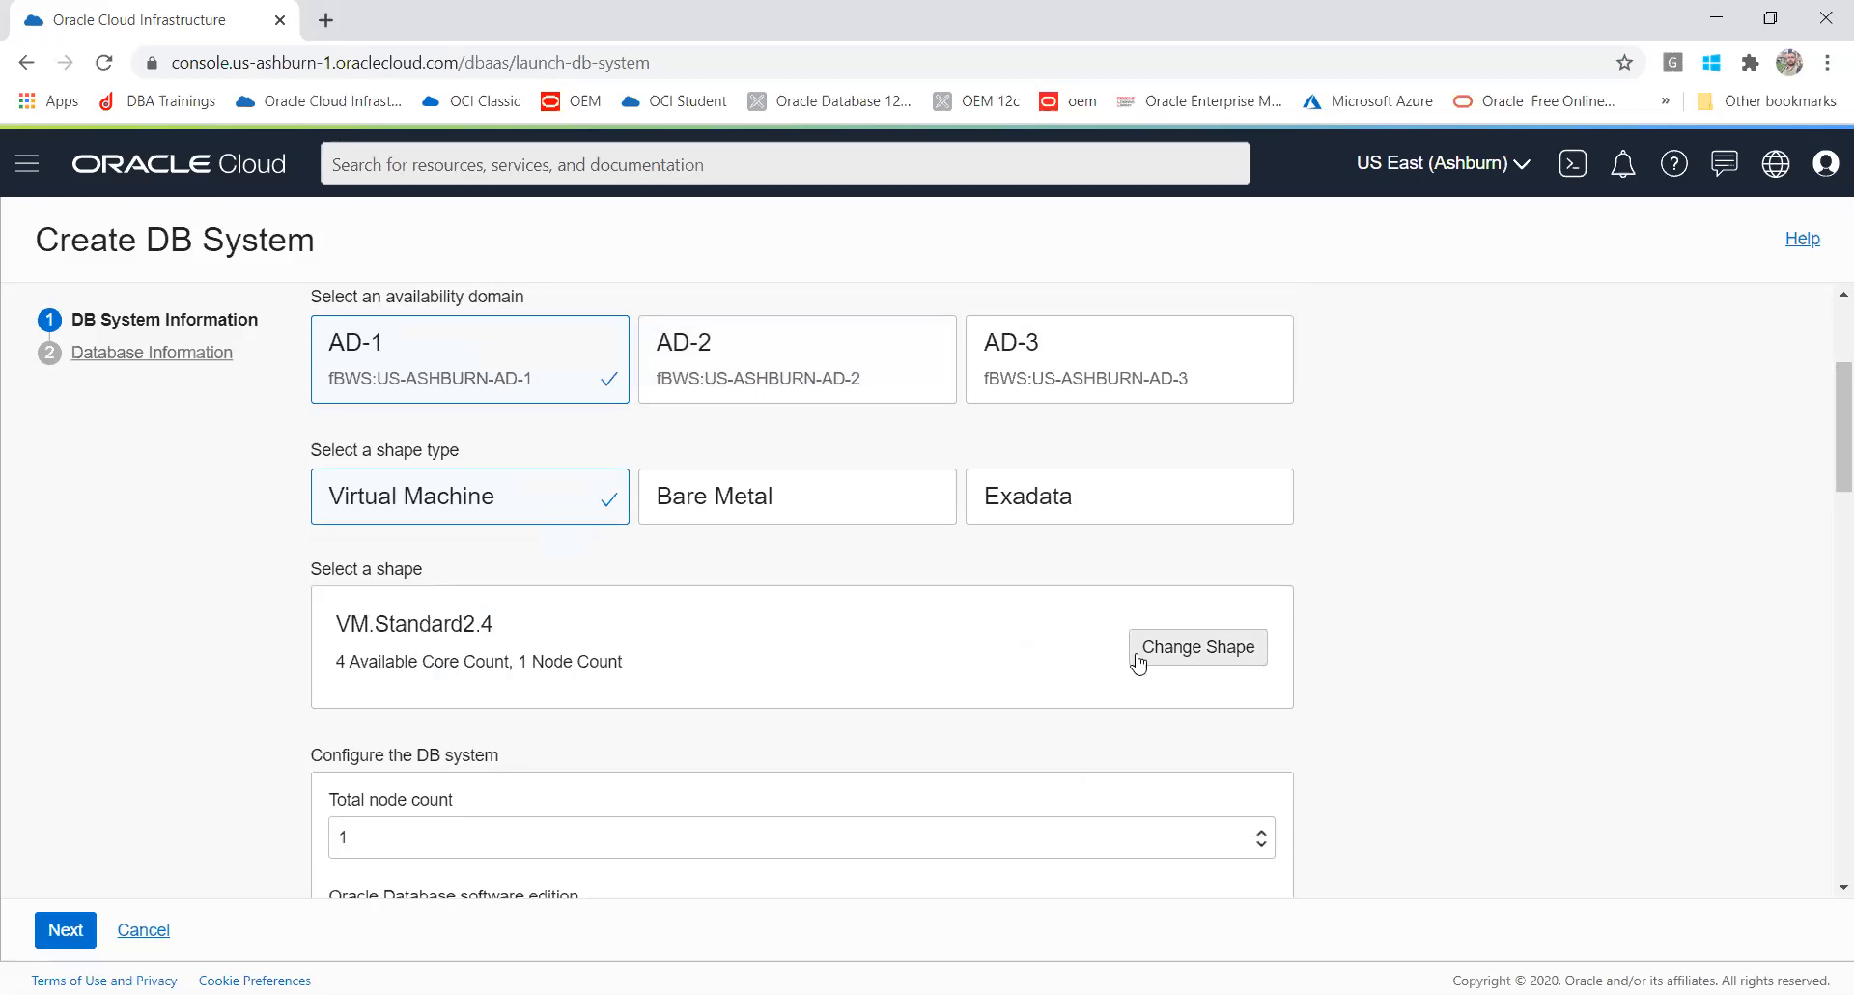
click(1171, 661)
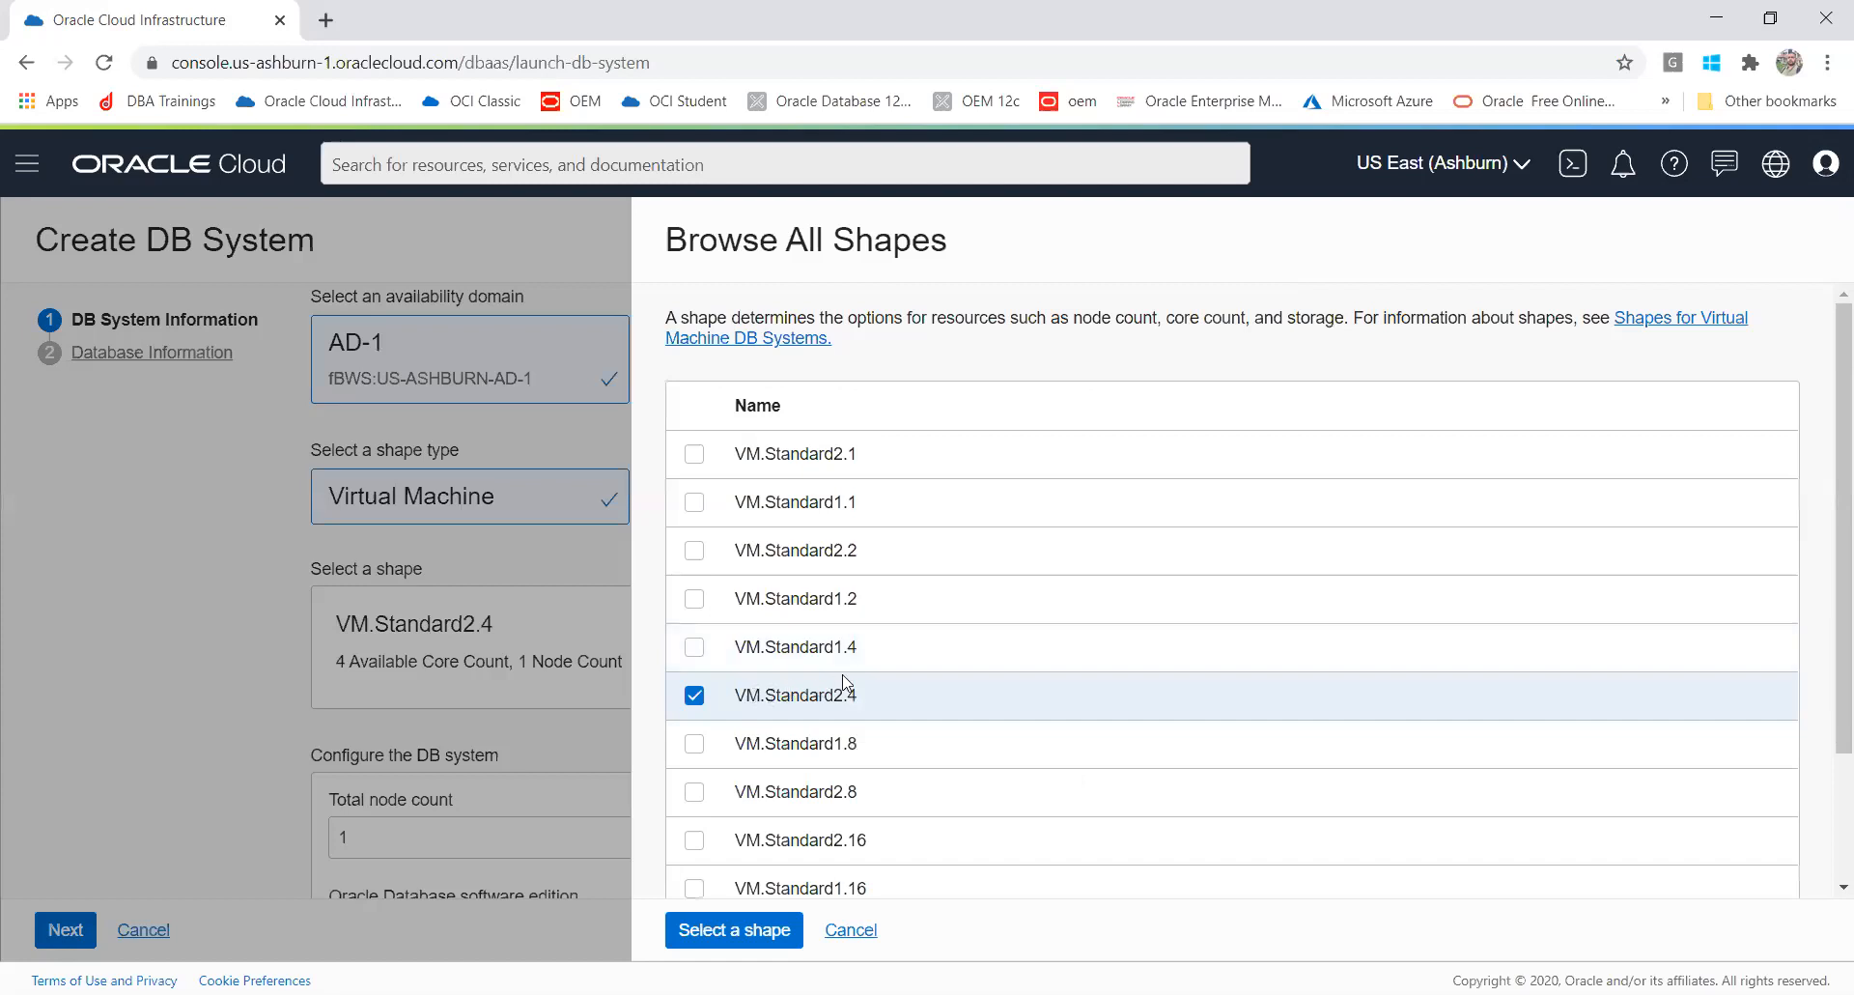
click(695, 551)
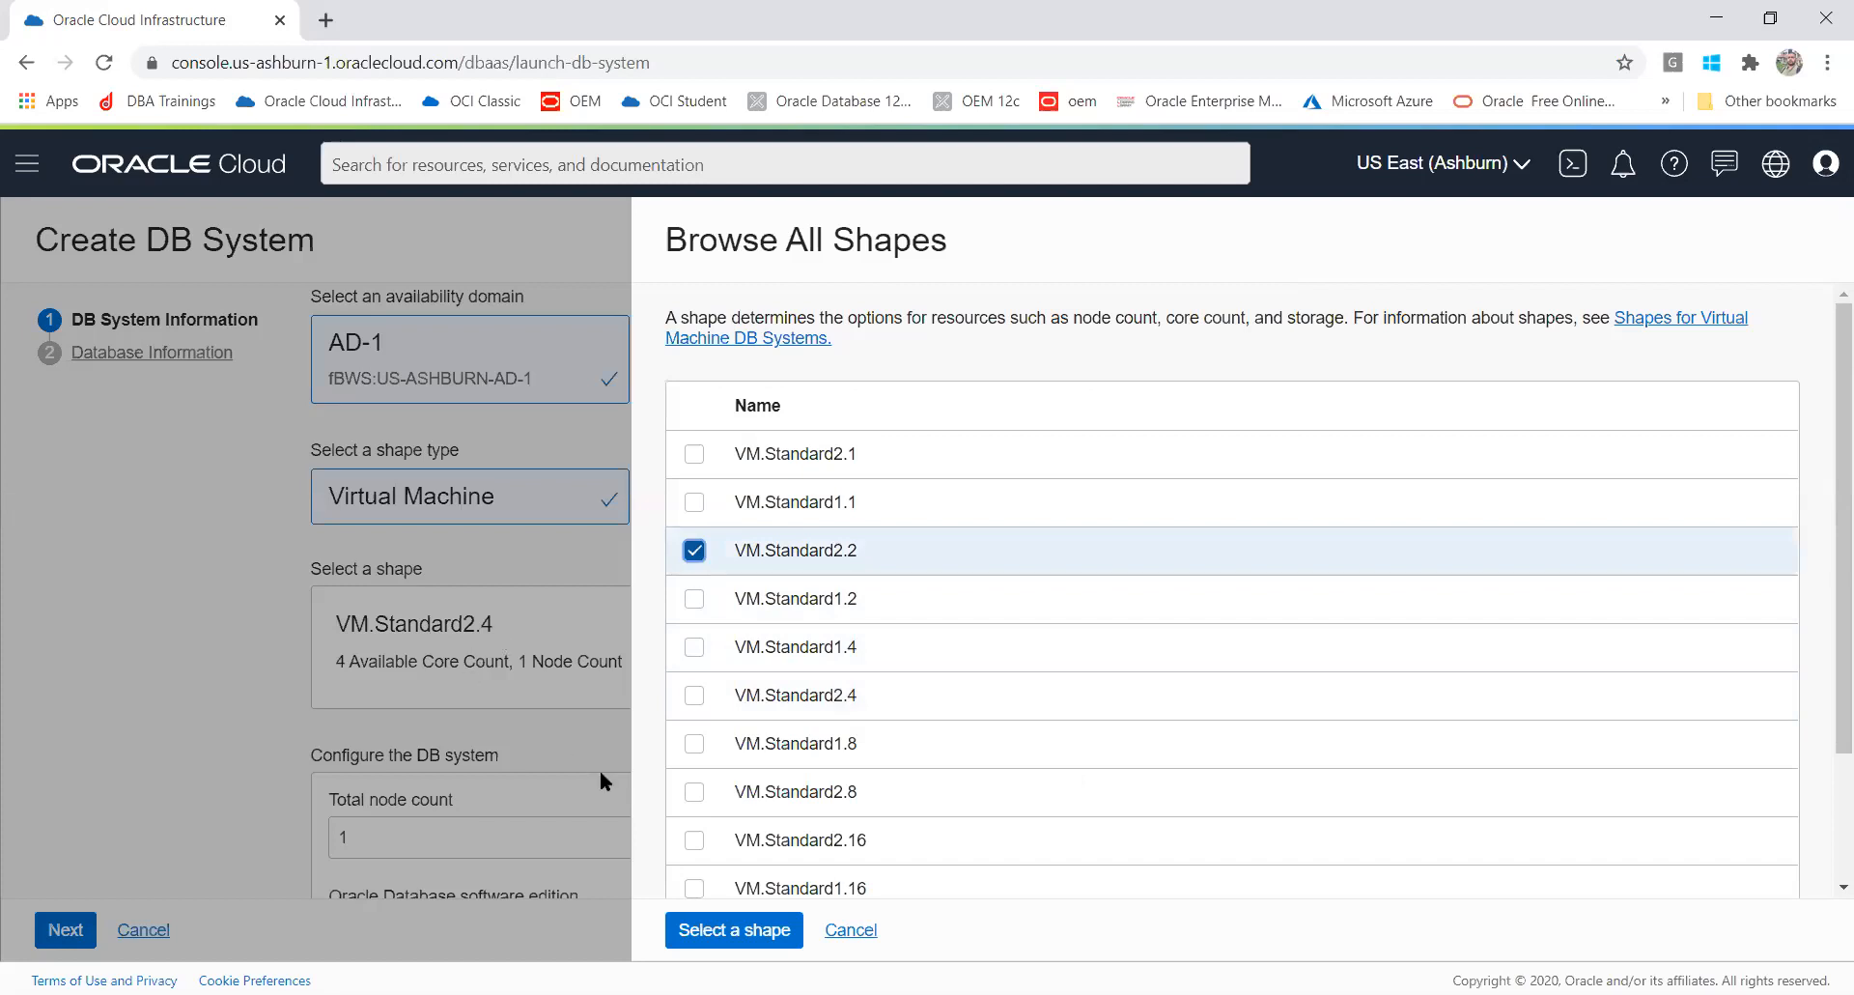
click(678, 931)
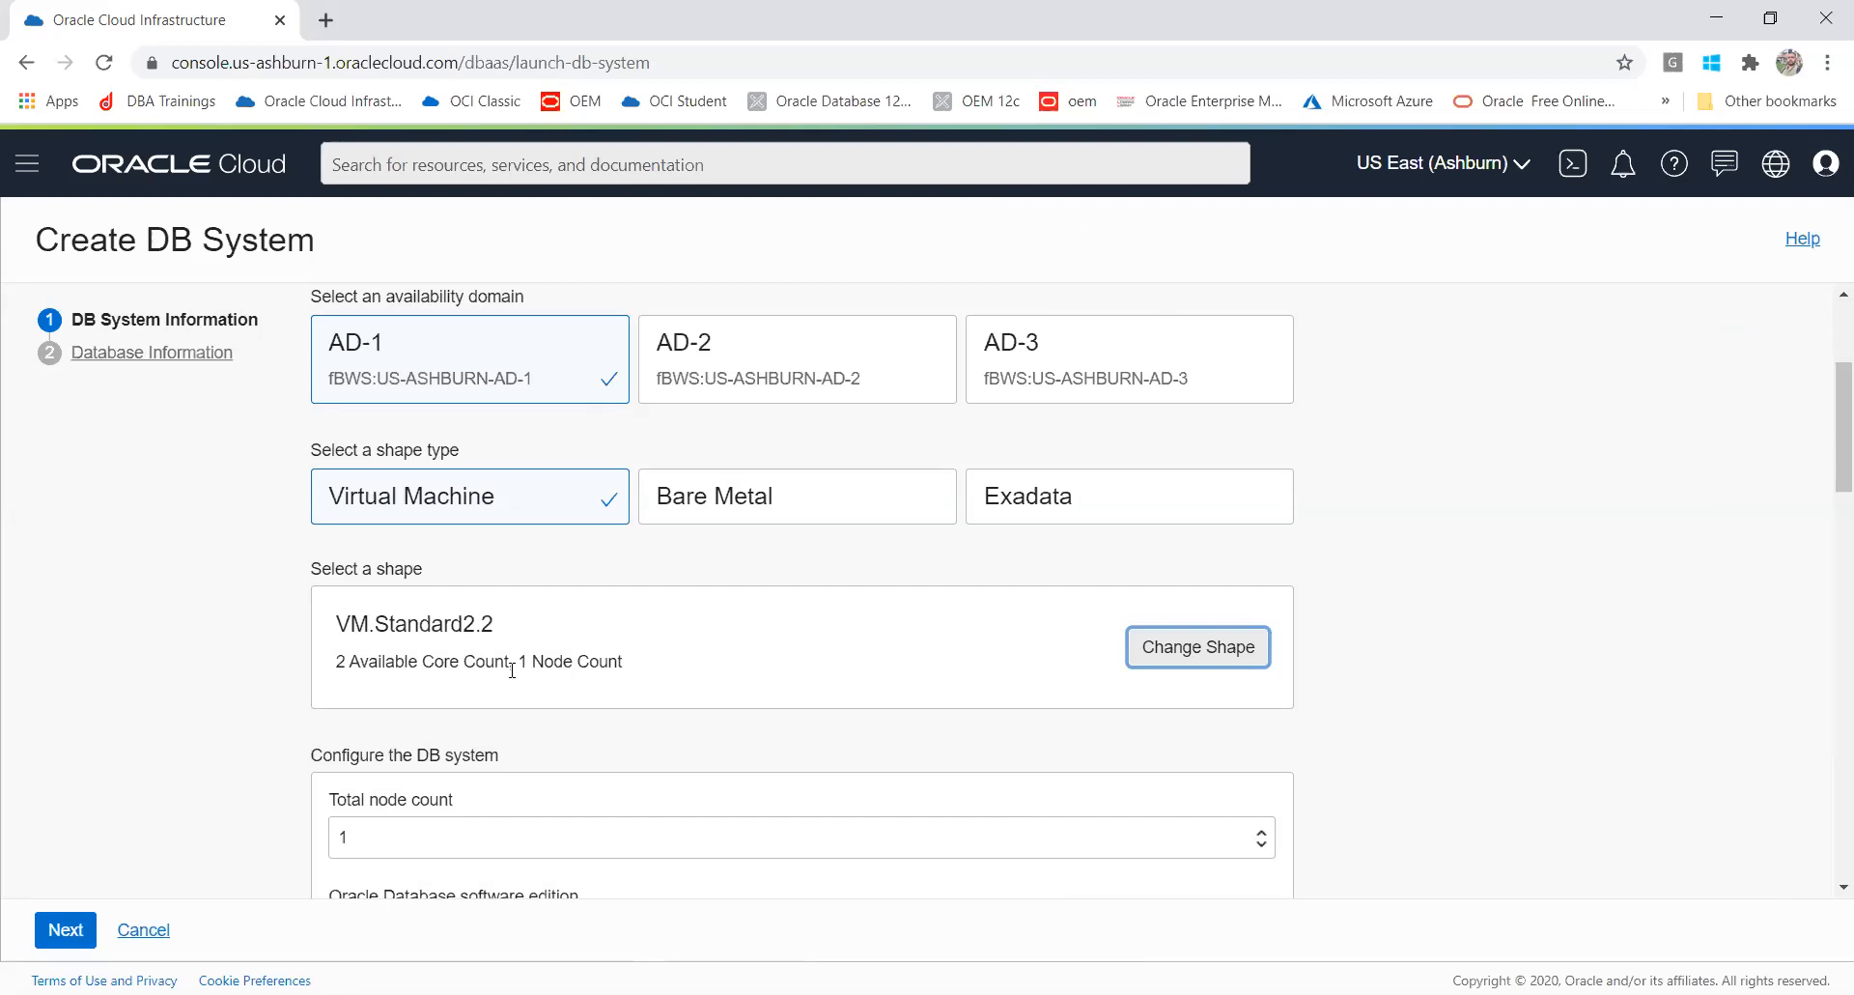
Step: Try the VM.Standard2.1 and VM.Standard1.1 shapes before returning the DB system shape to VM.Standard2.2
click(1206, 664)
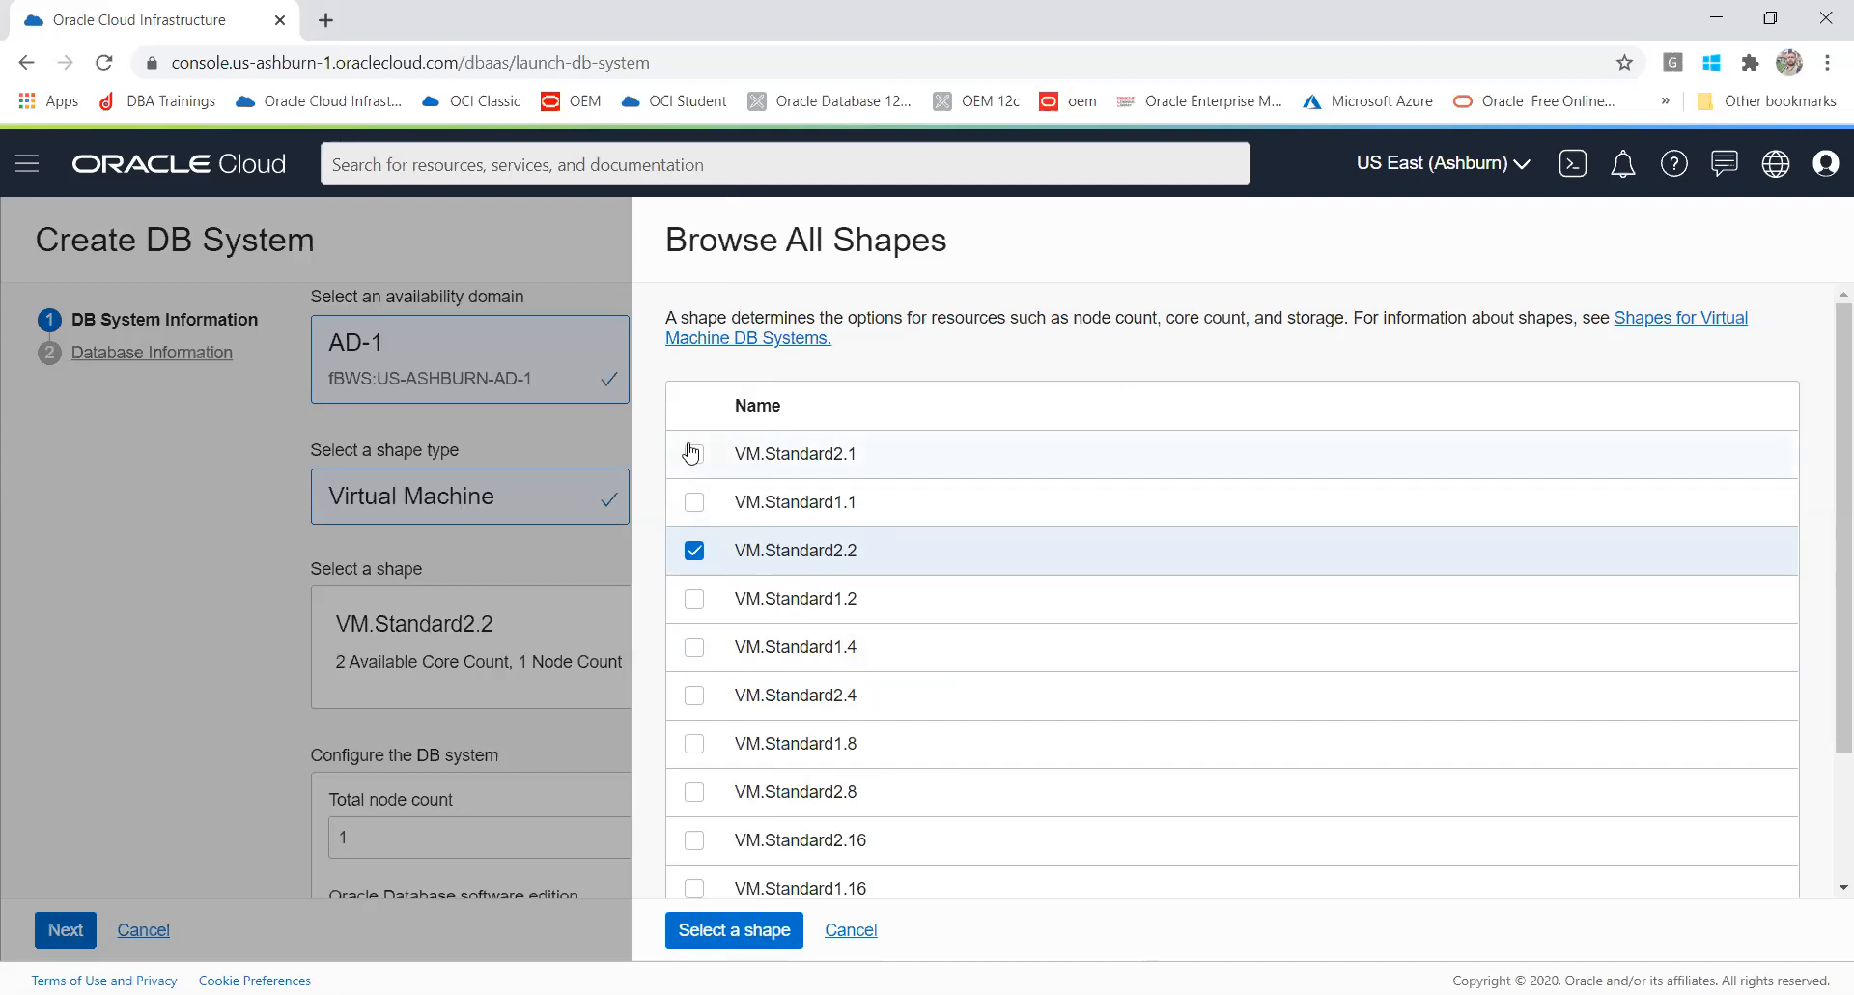
click(692, 454)
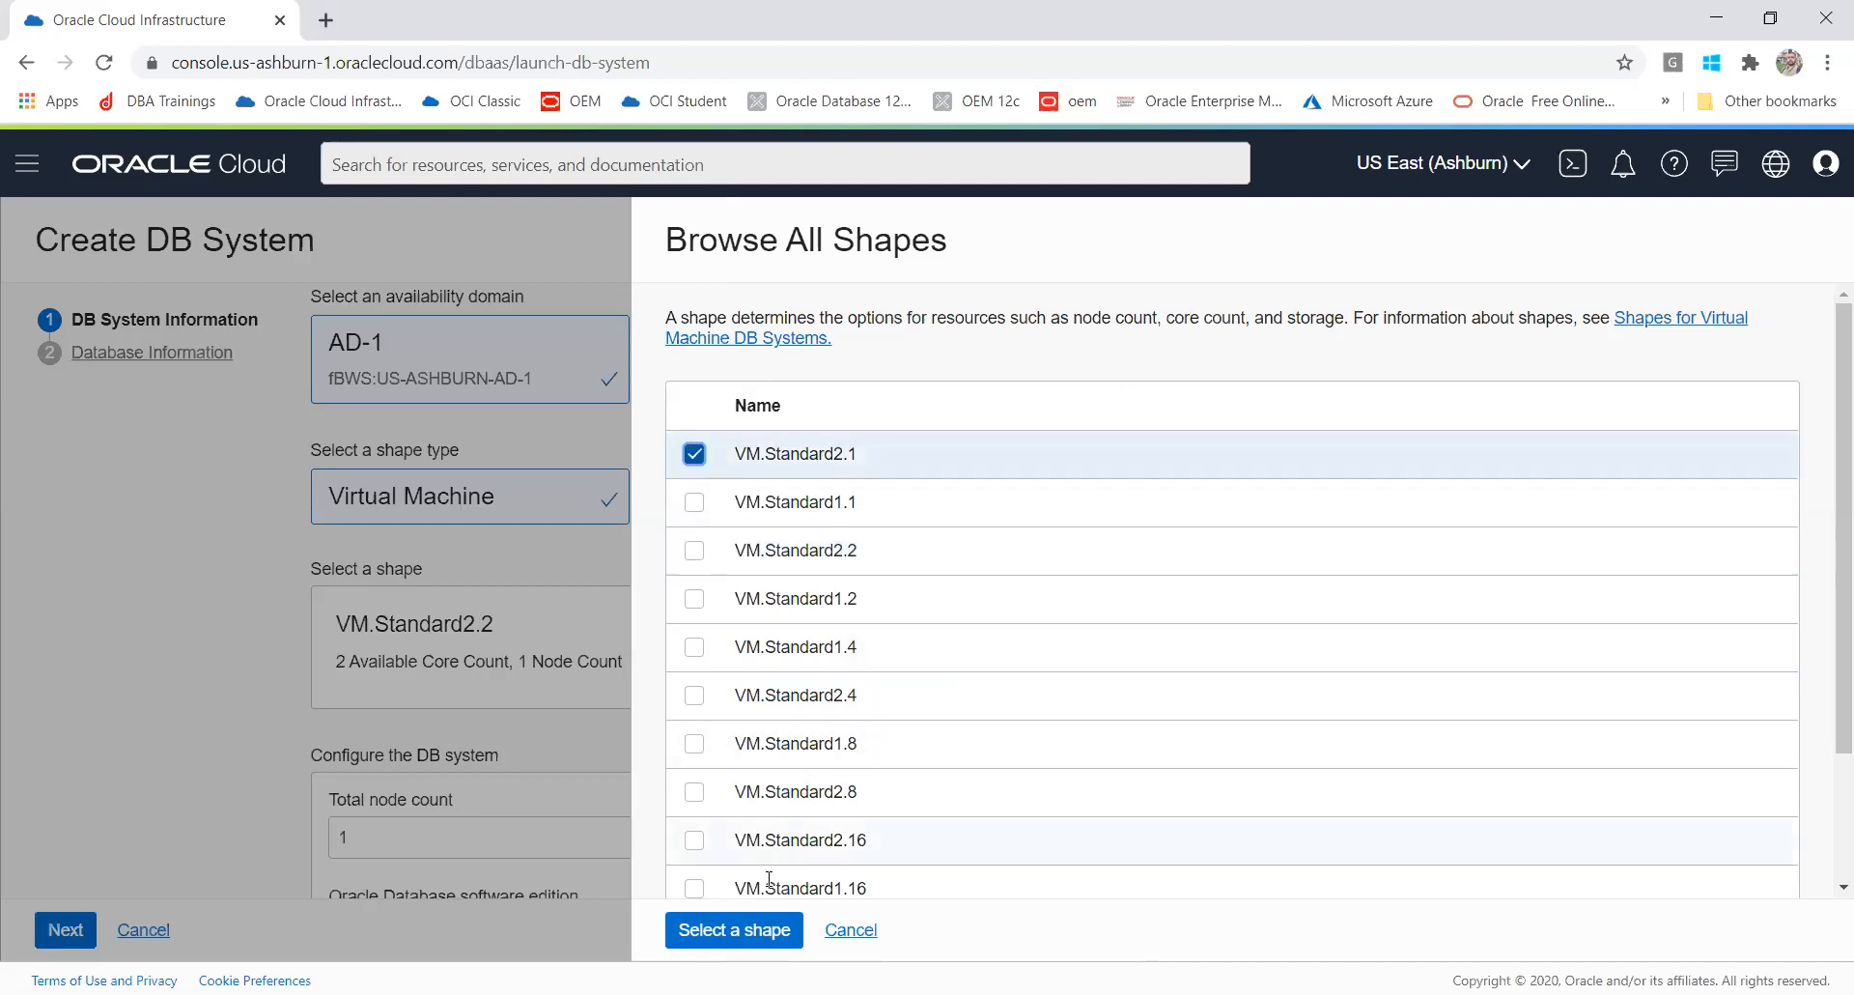
click(745, 929)
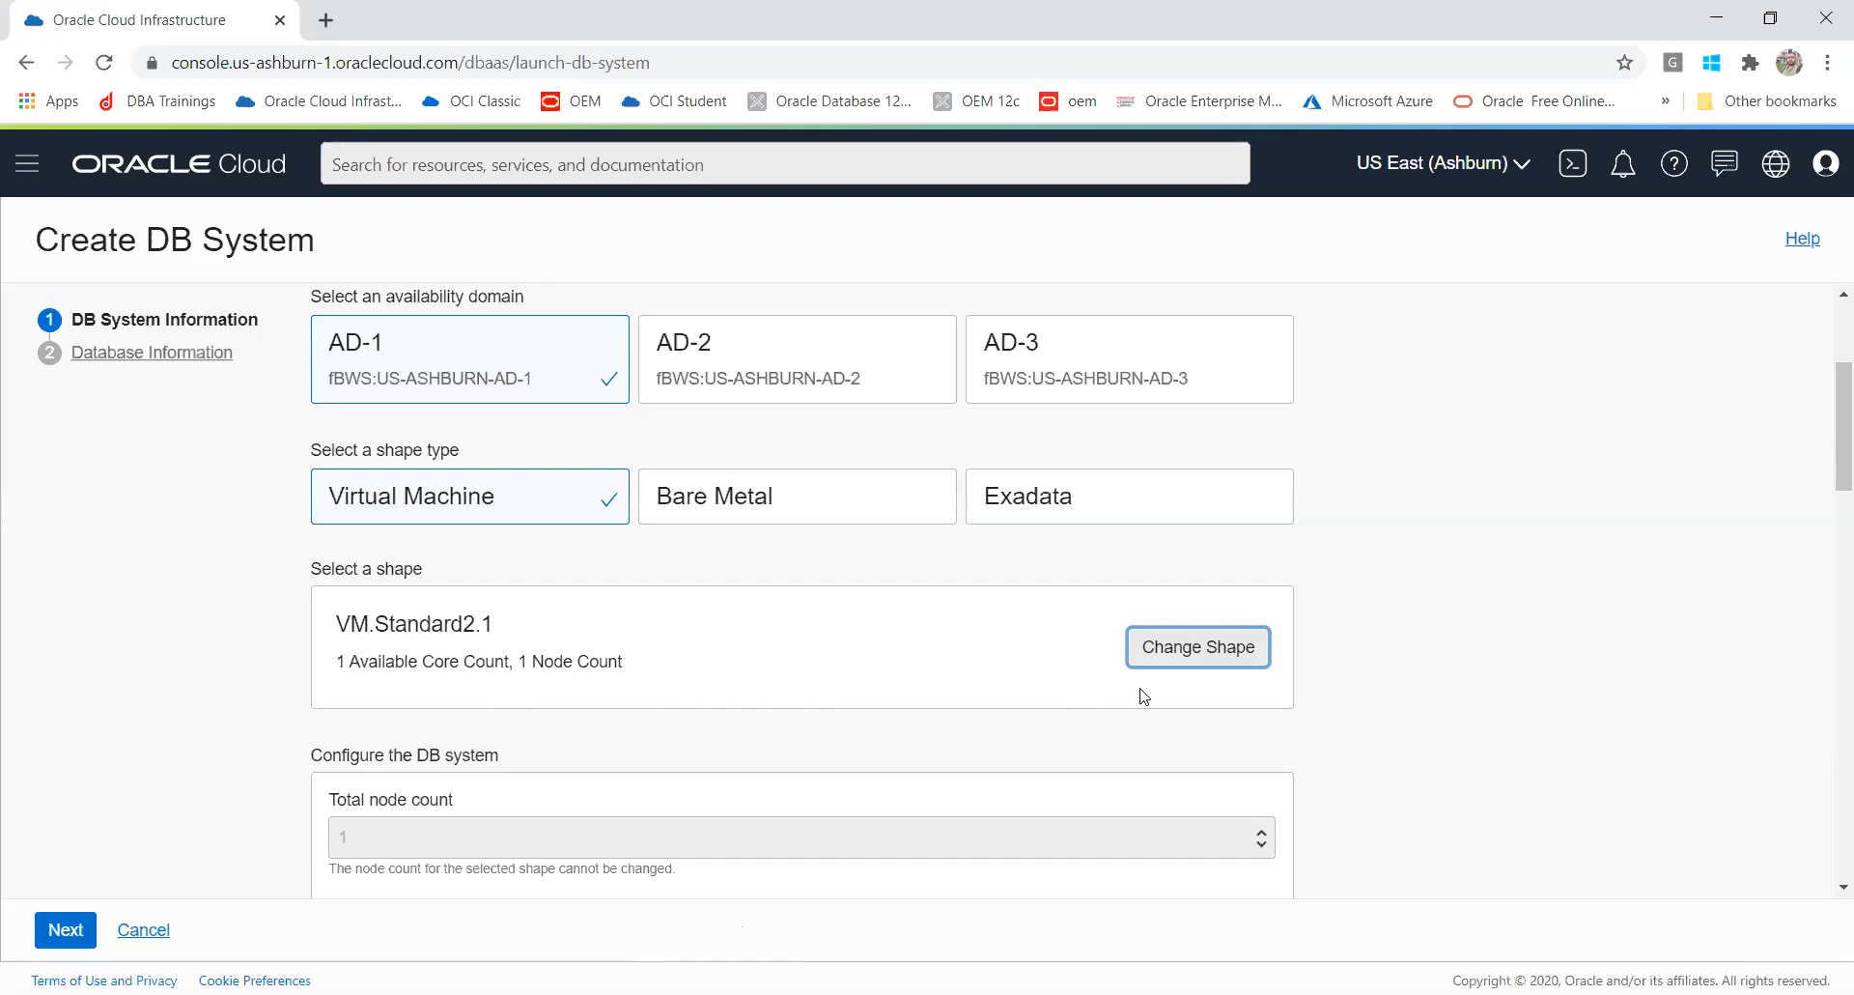
click(1179, 664)
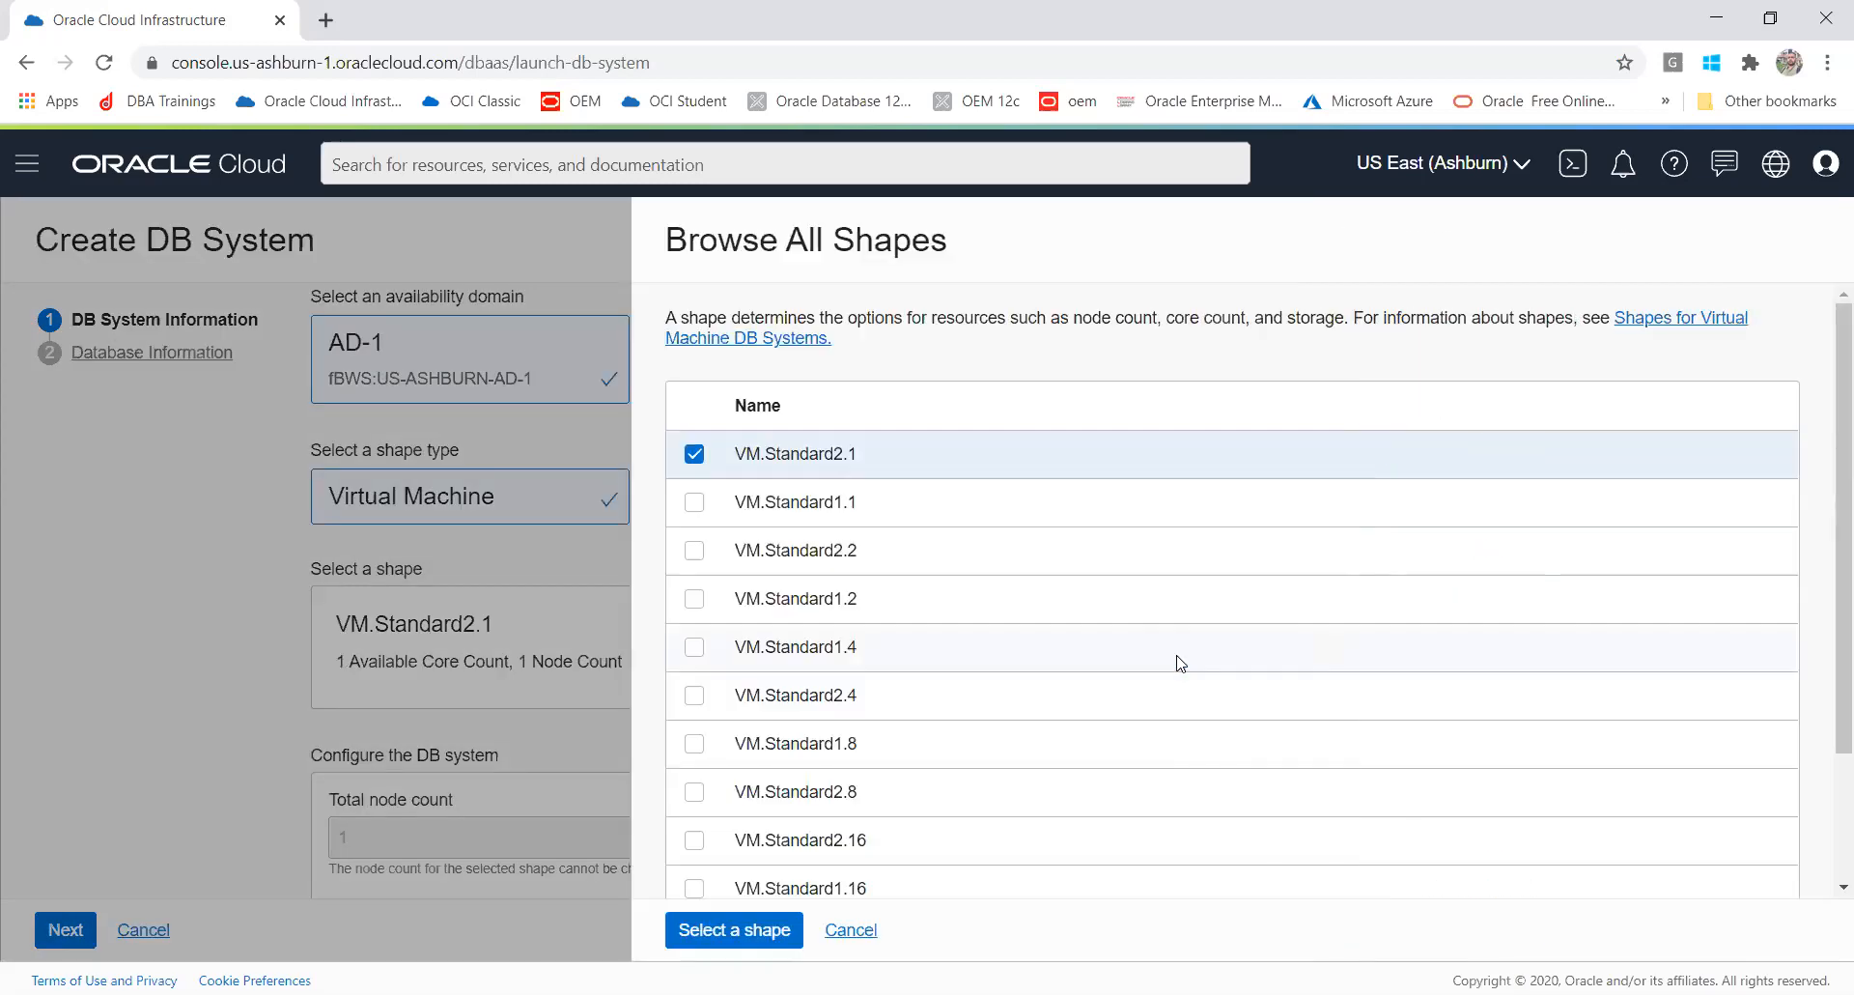
click(694, 504)
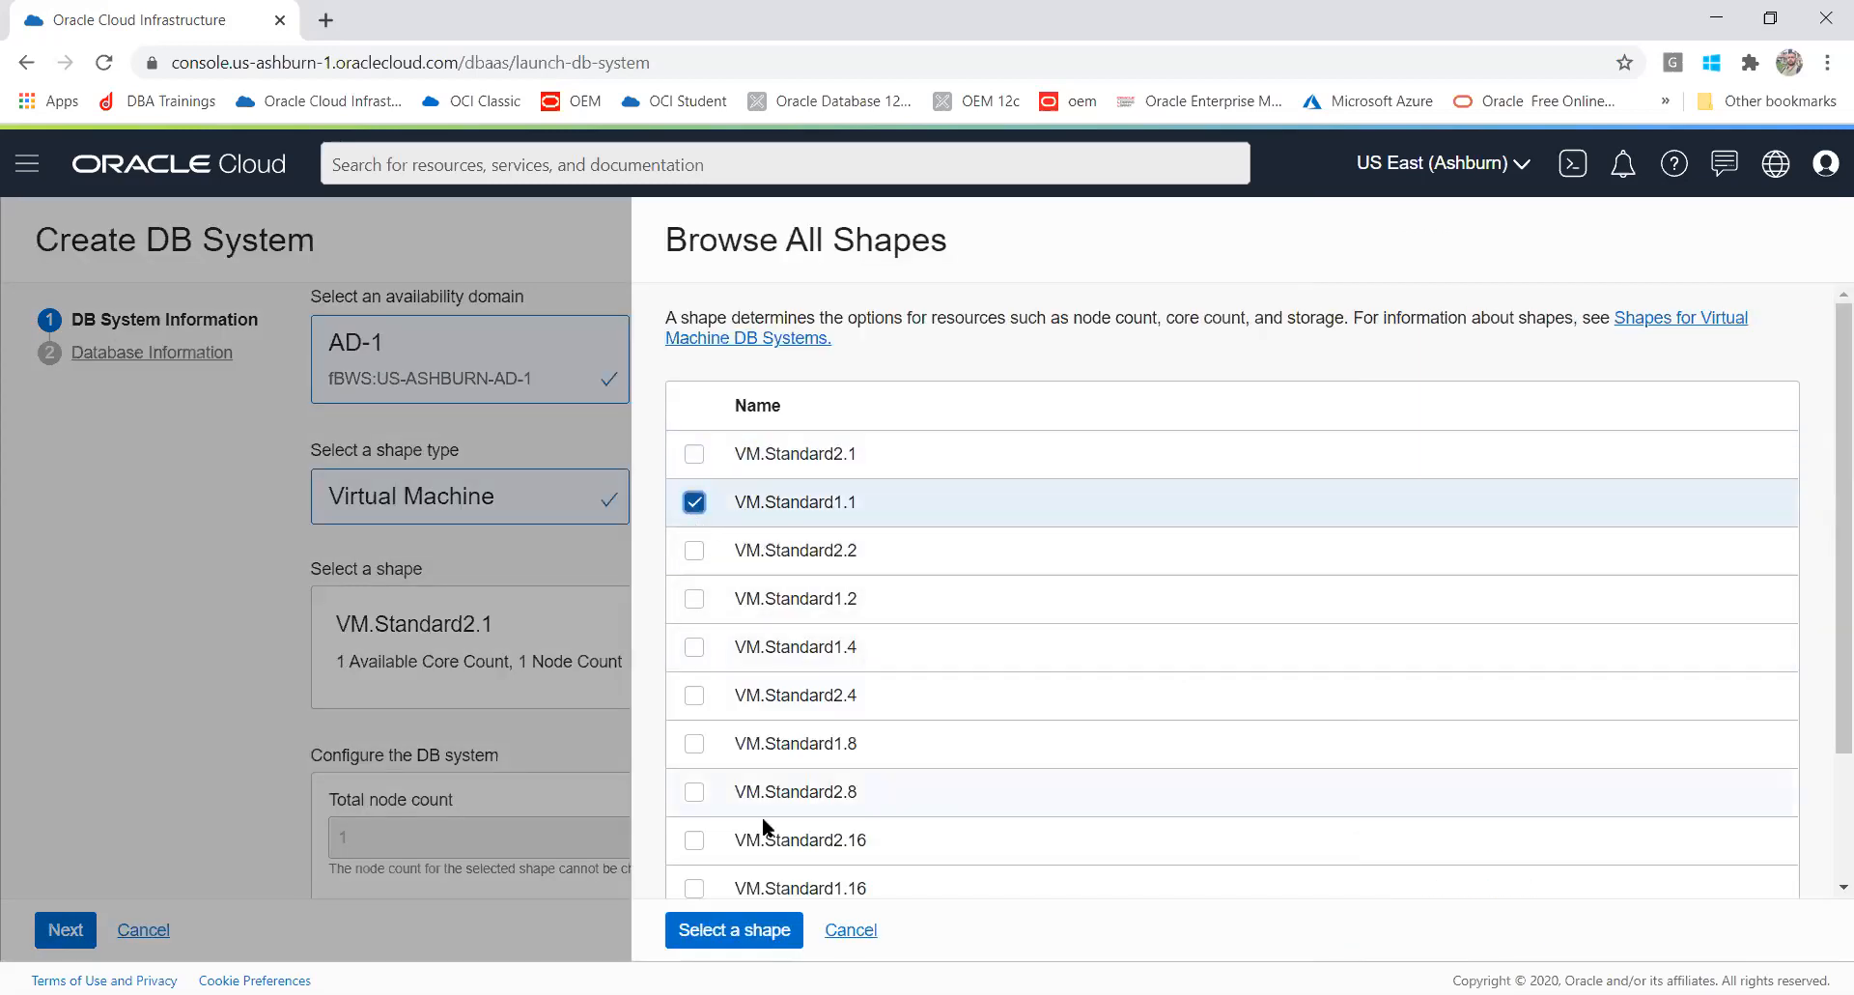
click(752, 928)
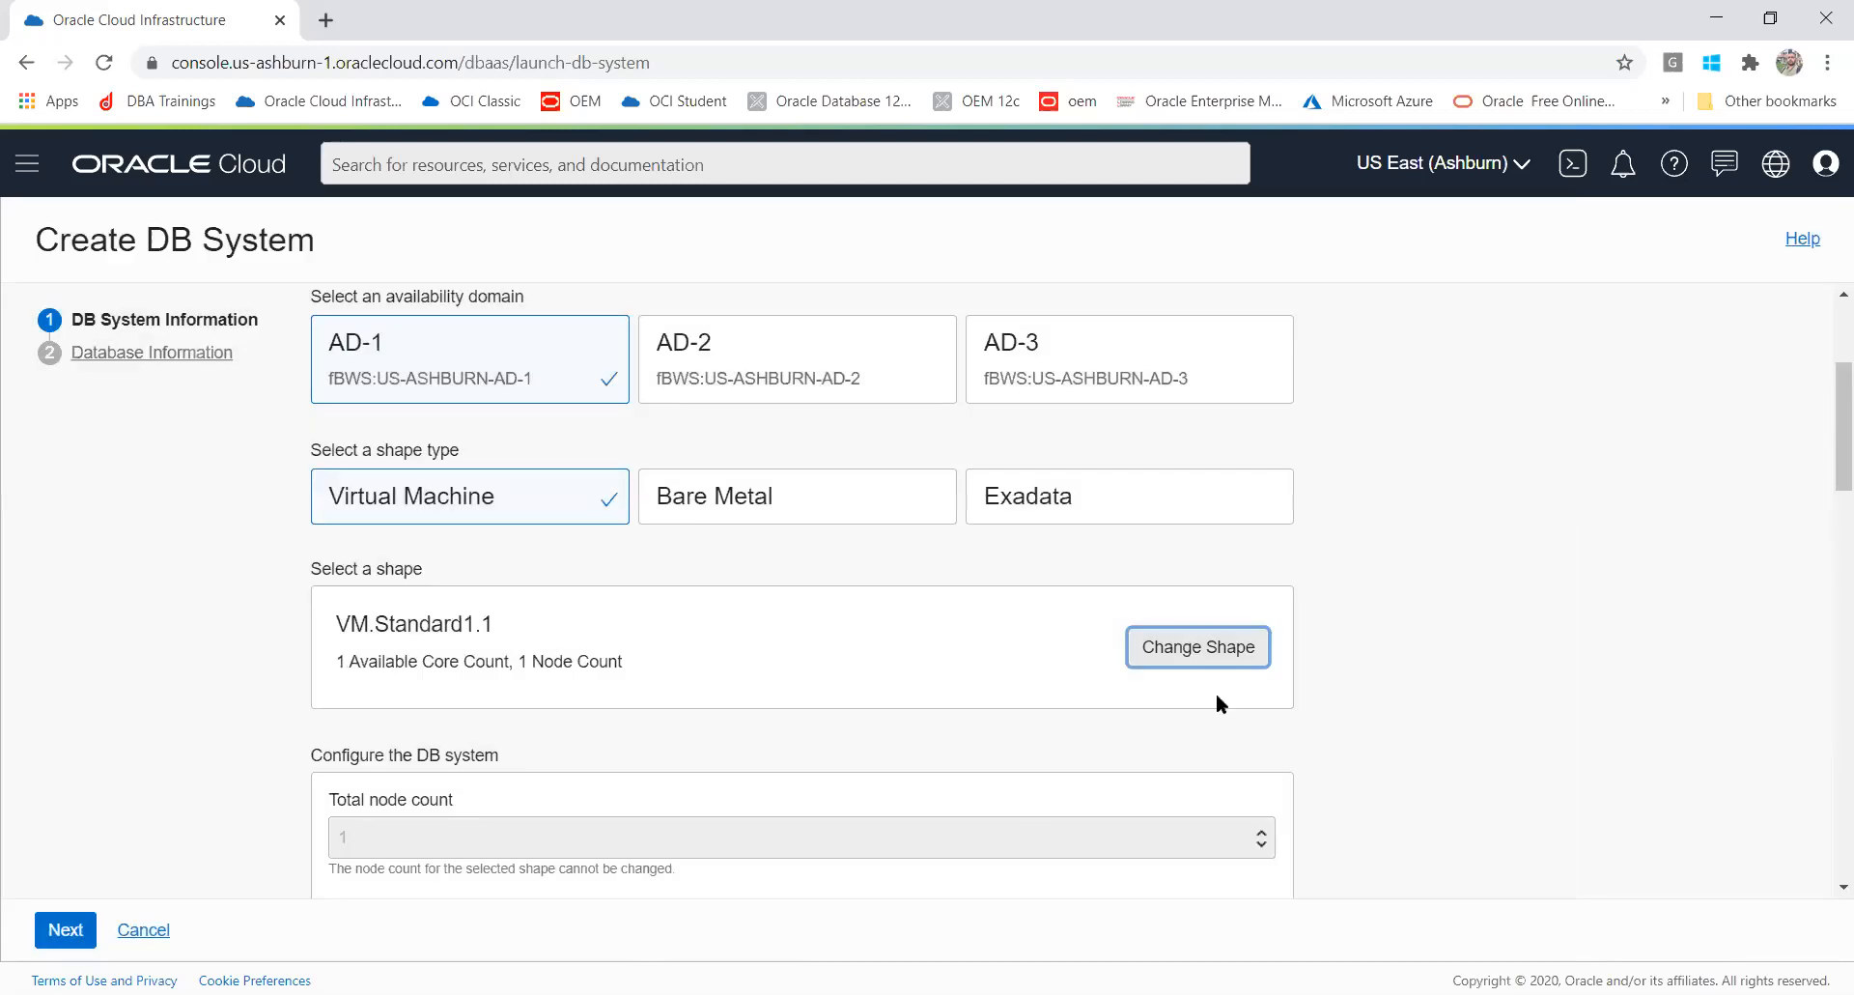
click(1202, 651)
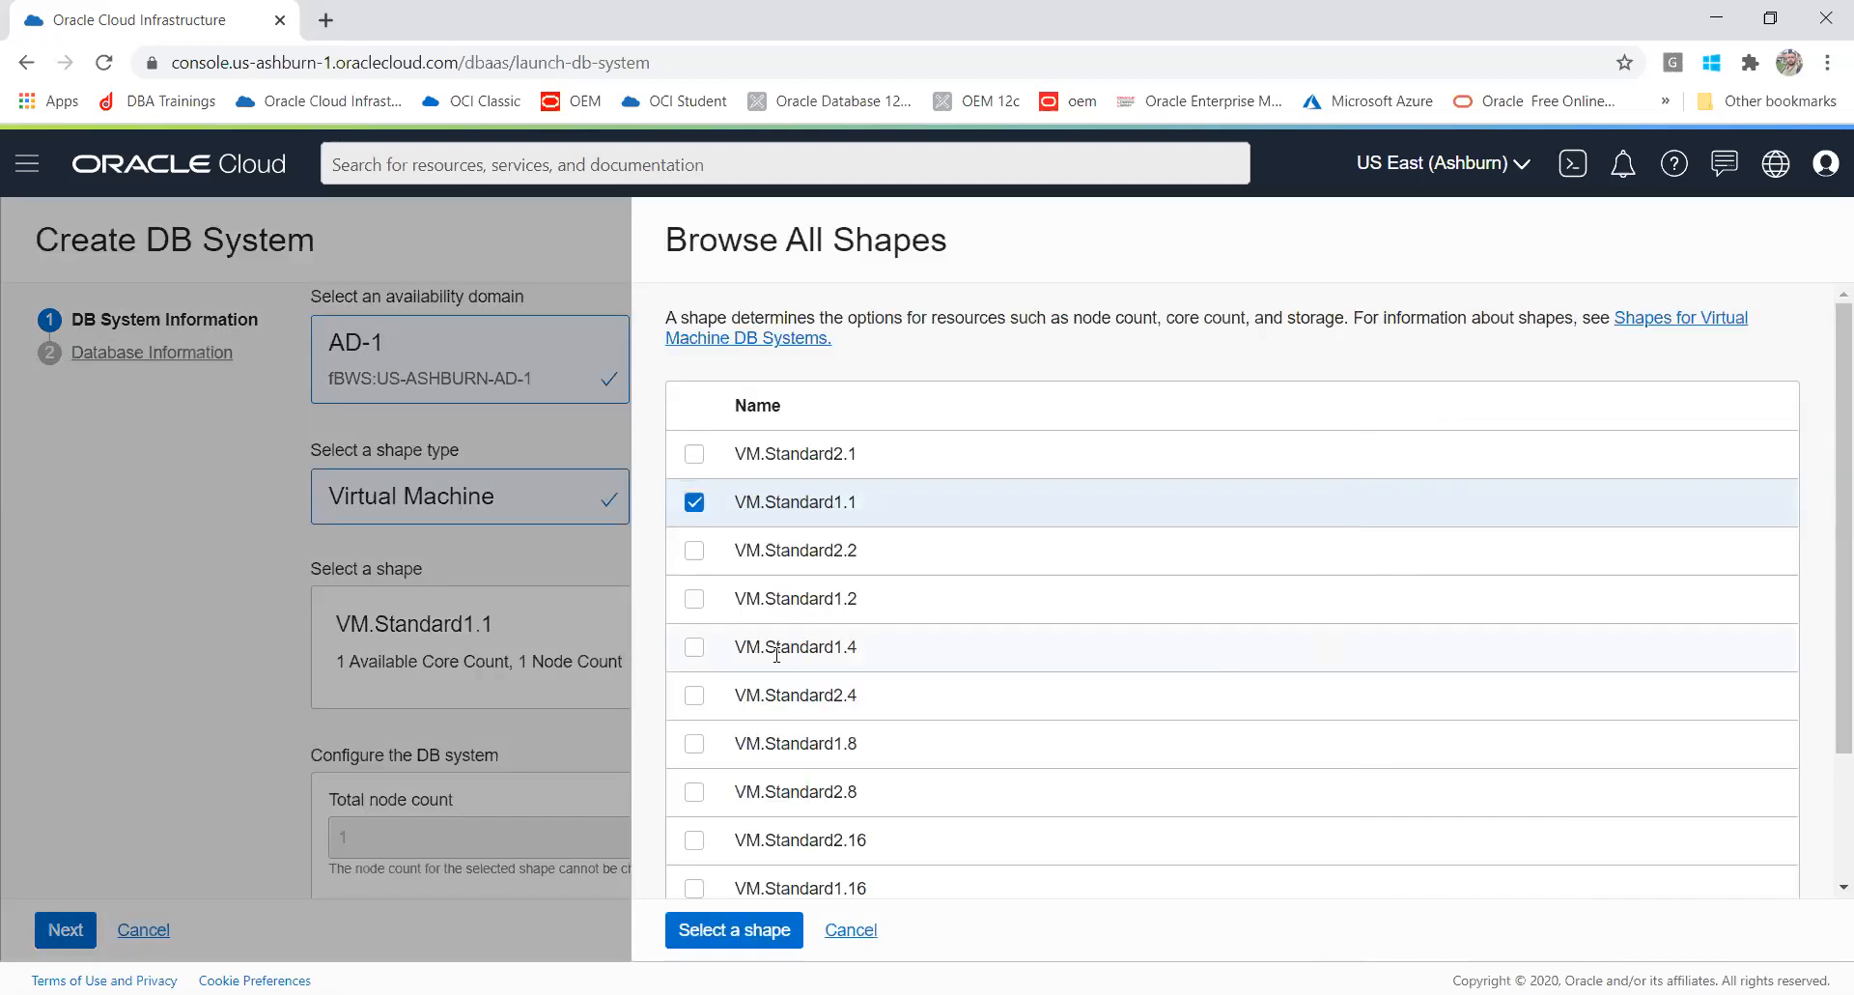
click(692, 551)
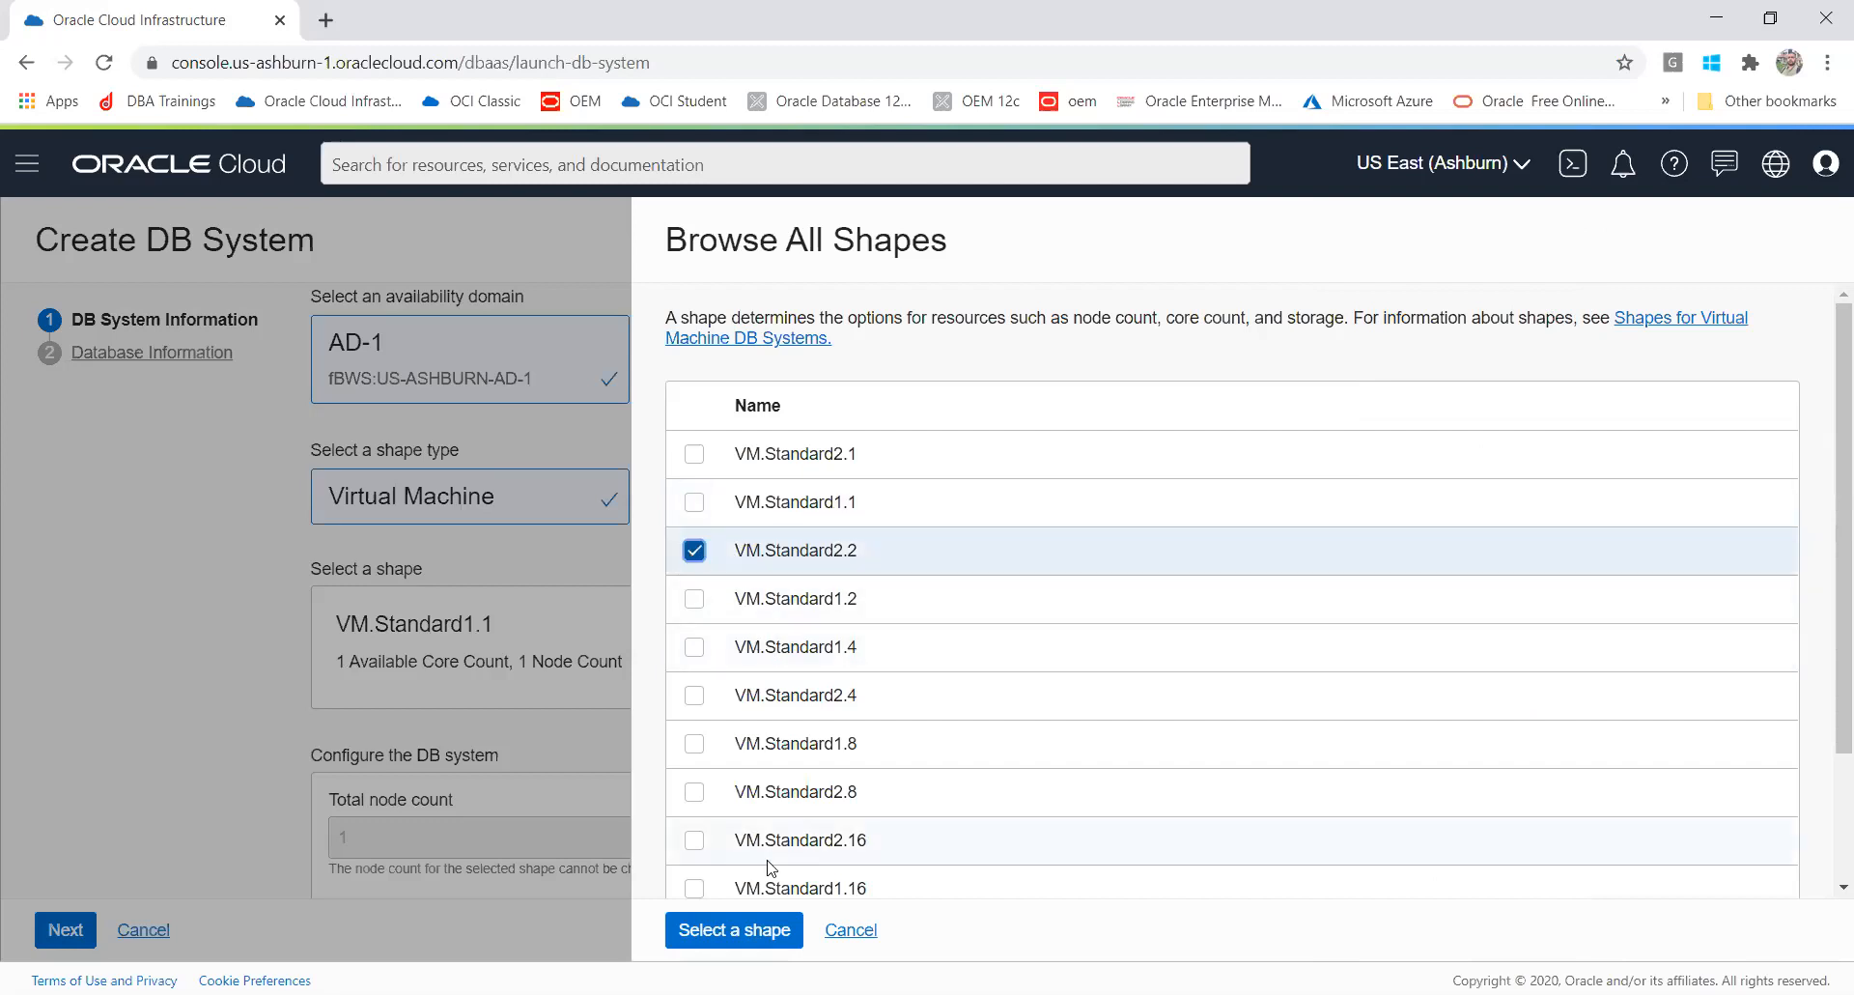
click(737, 943)
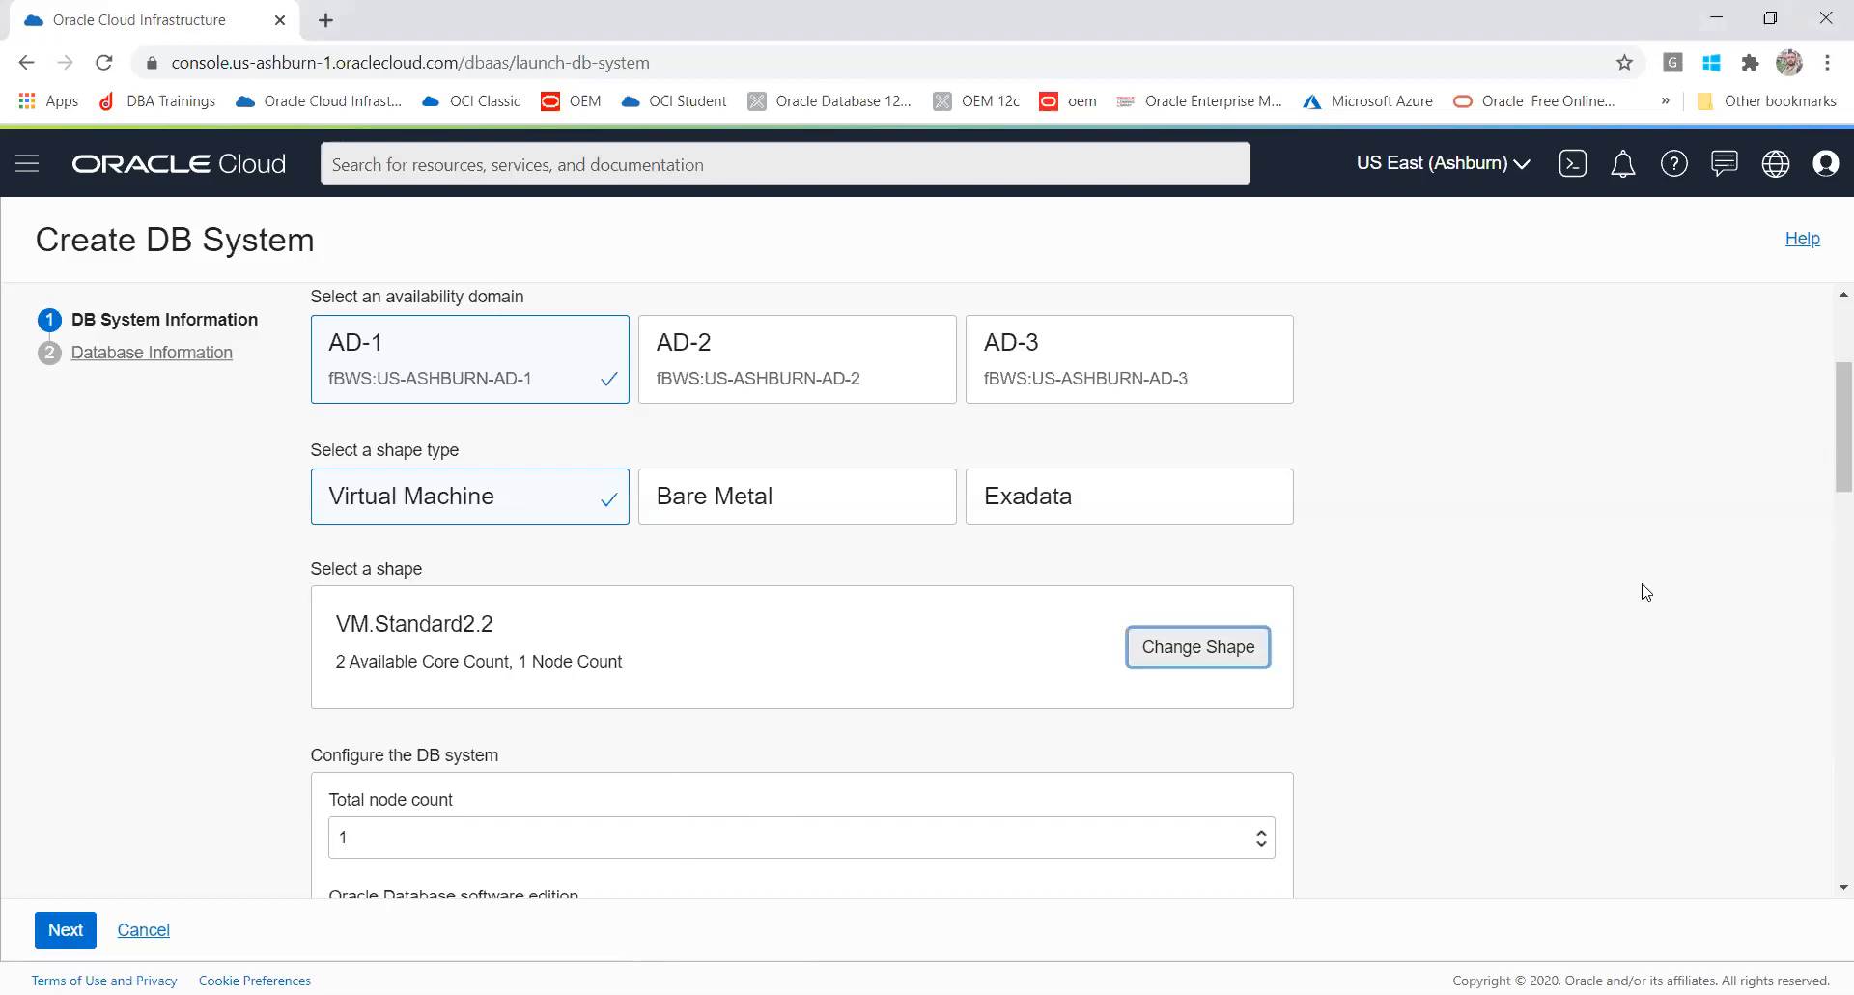
Step: Set the Oracle Database software edition to Enterprise Edition
drag(1827, 399, 1827, 487)
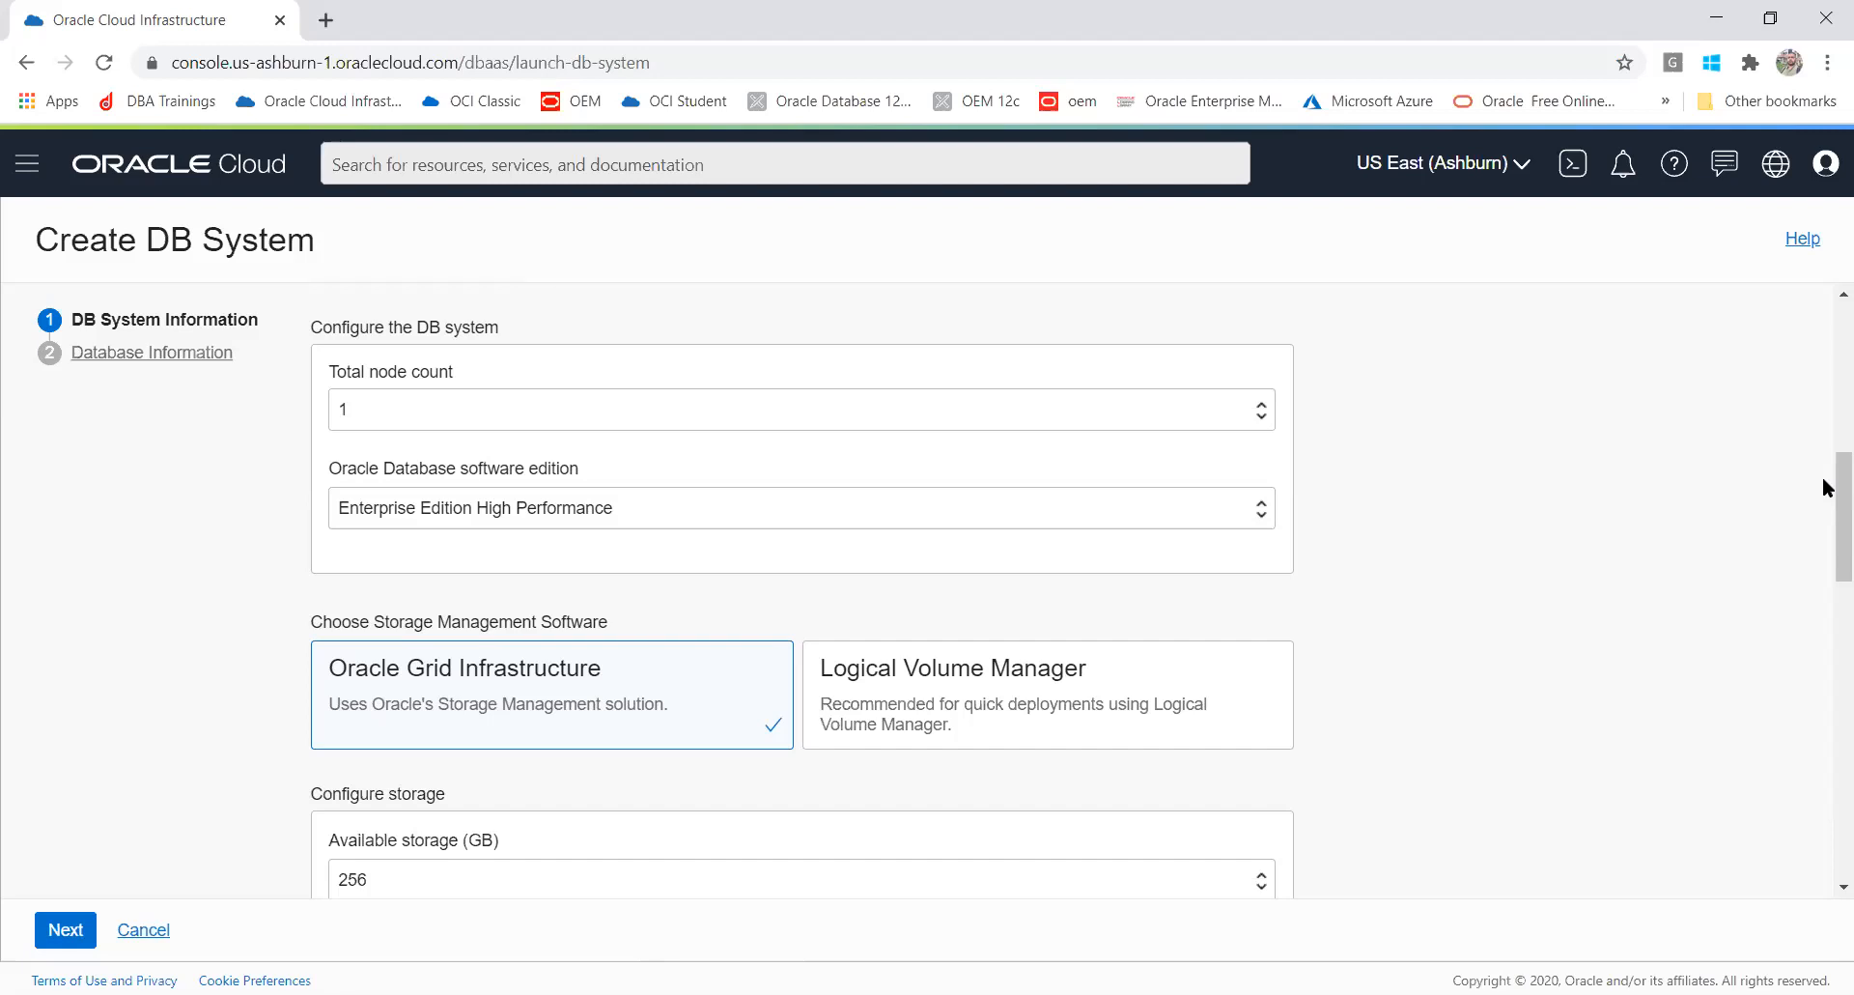
click(1160, 519)
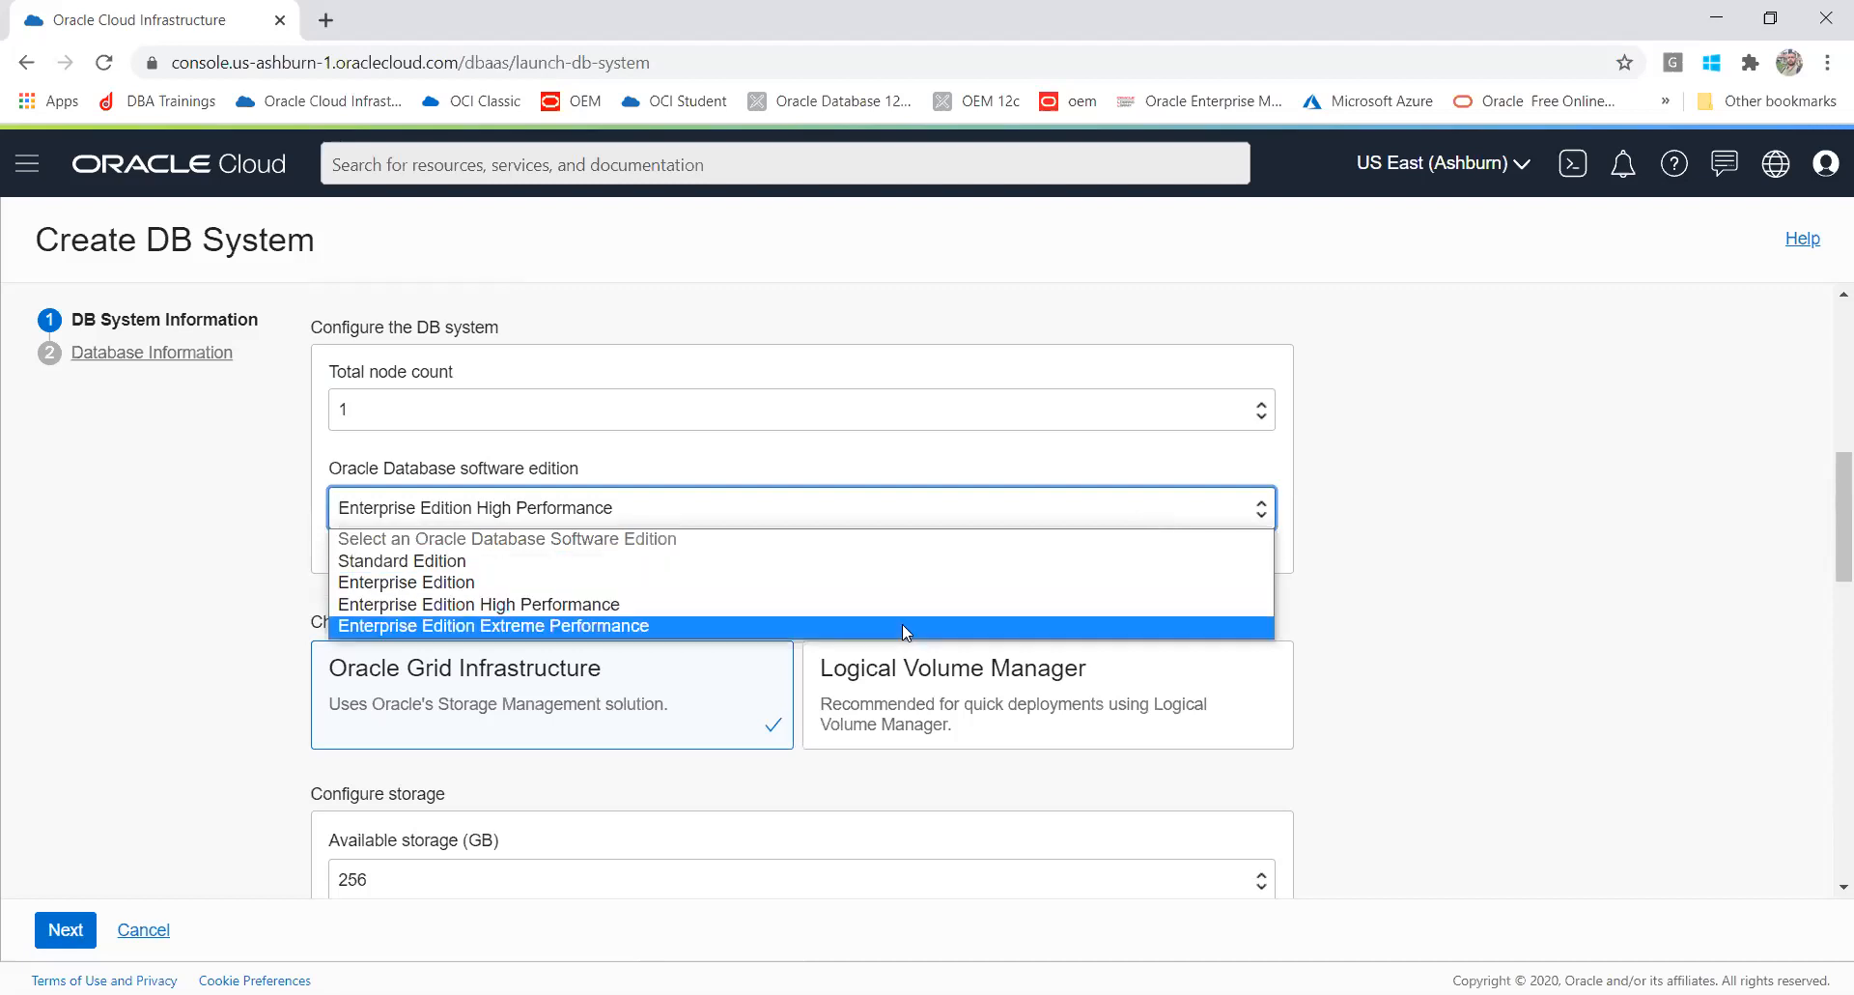
click(902, 624)
click(789, 511)
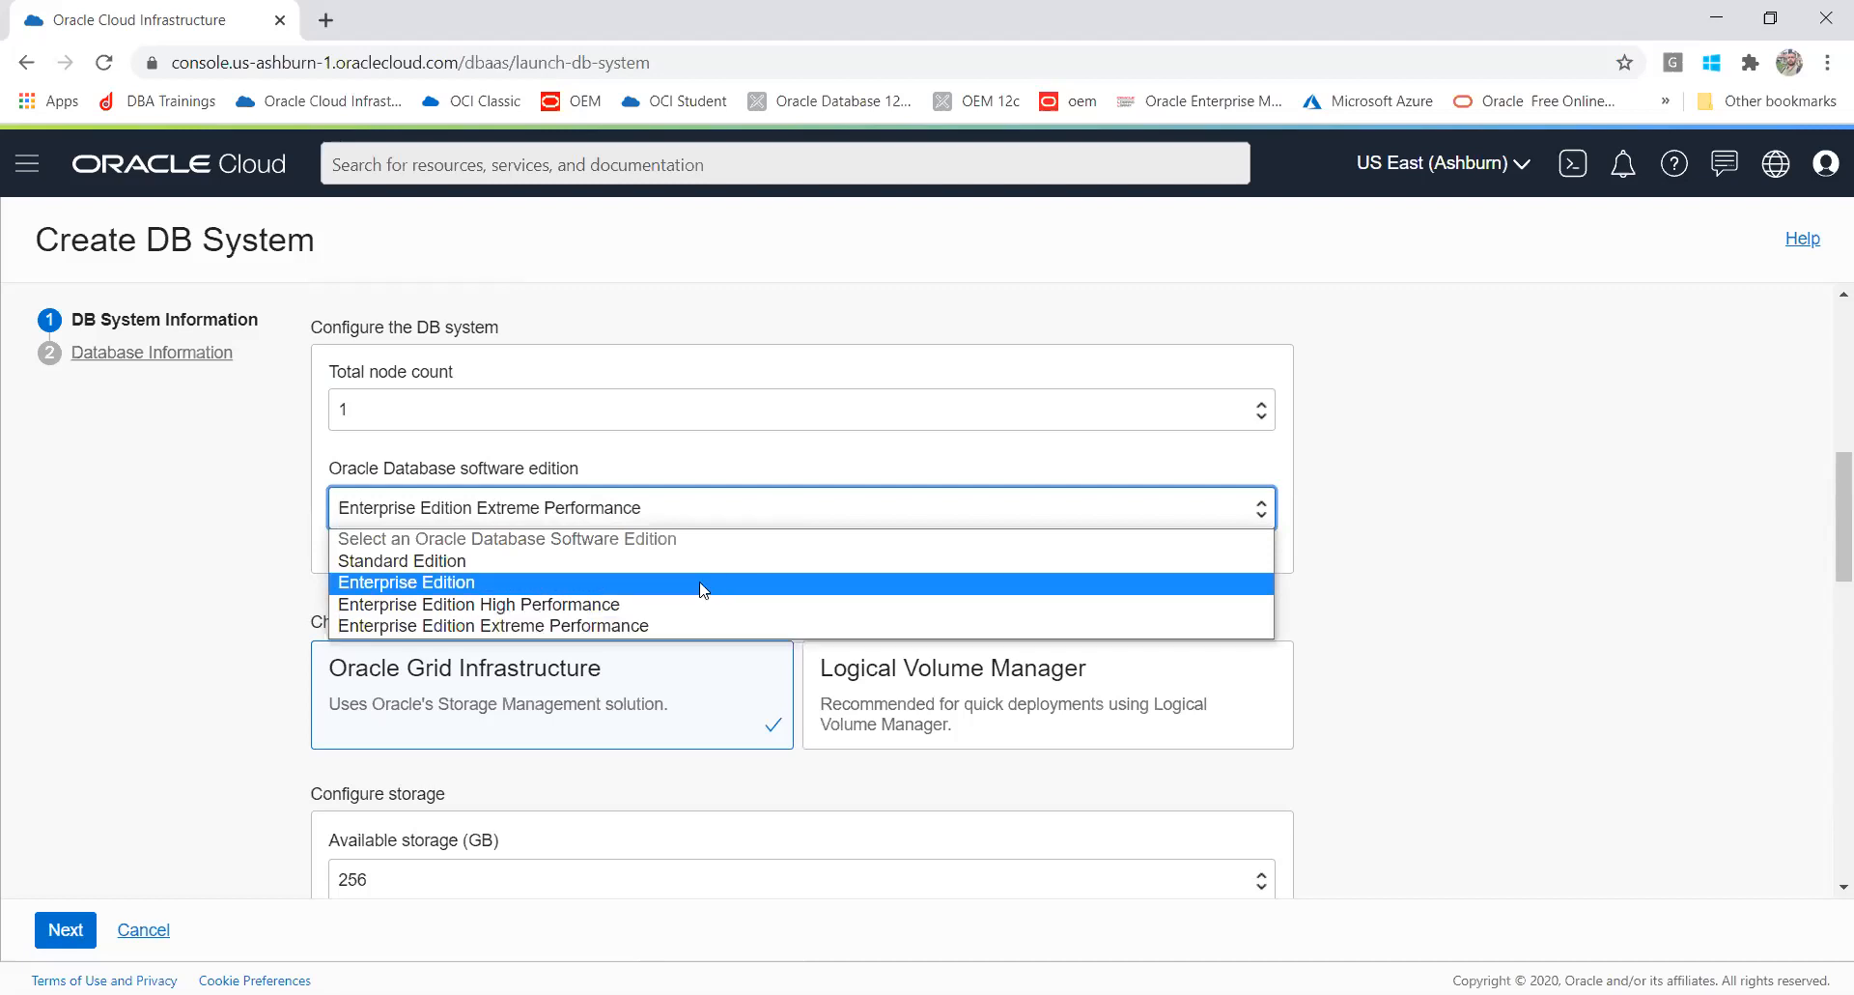
click(480, 584)
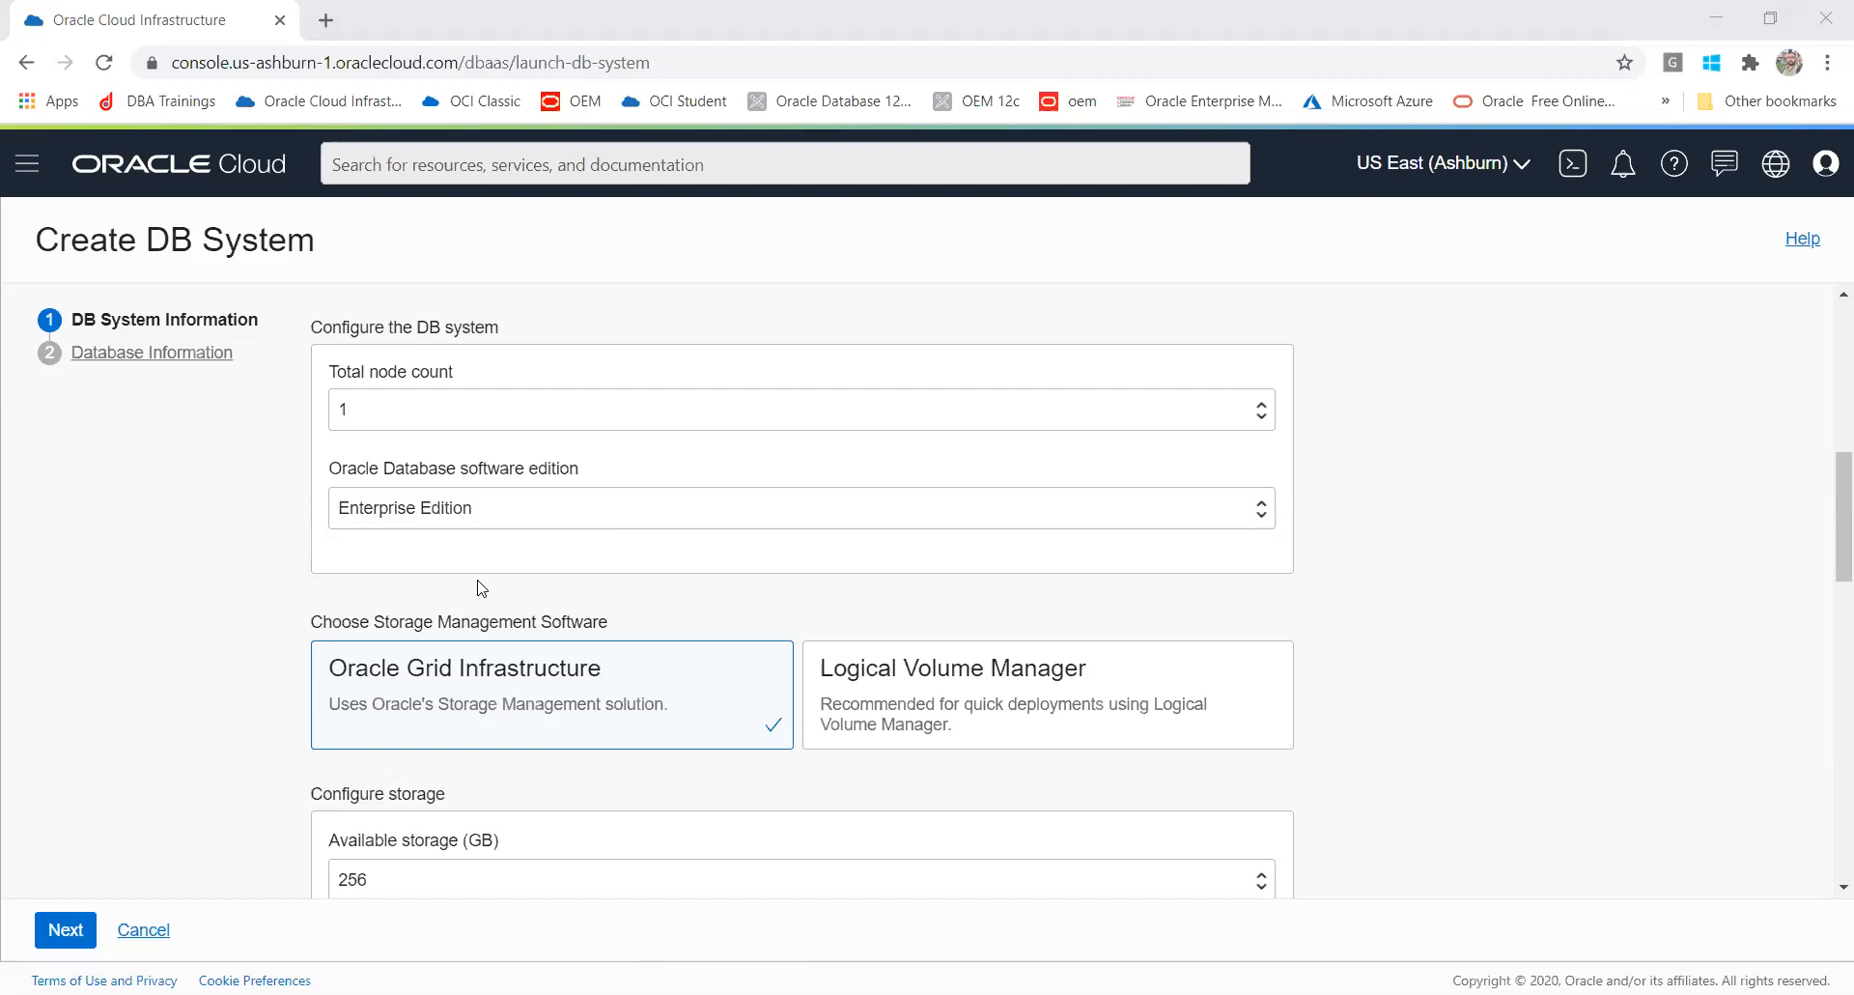
Step: Choose Logical Volume Manager as the storage management software, switching briefly to Oracle Grid Infrastructure to compare
click(1066, 697)
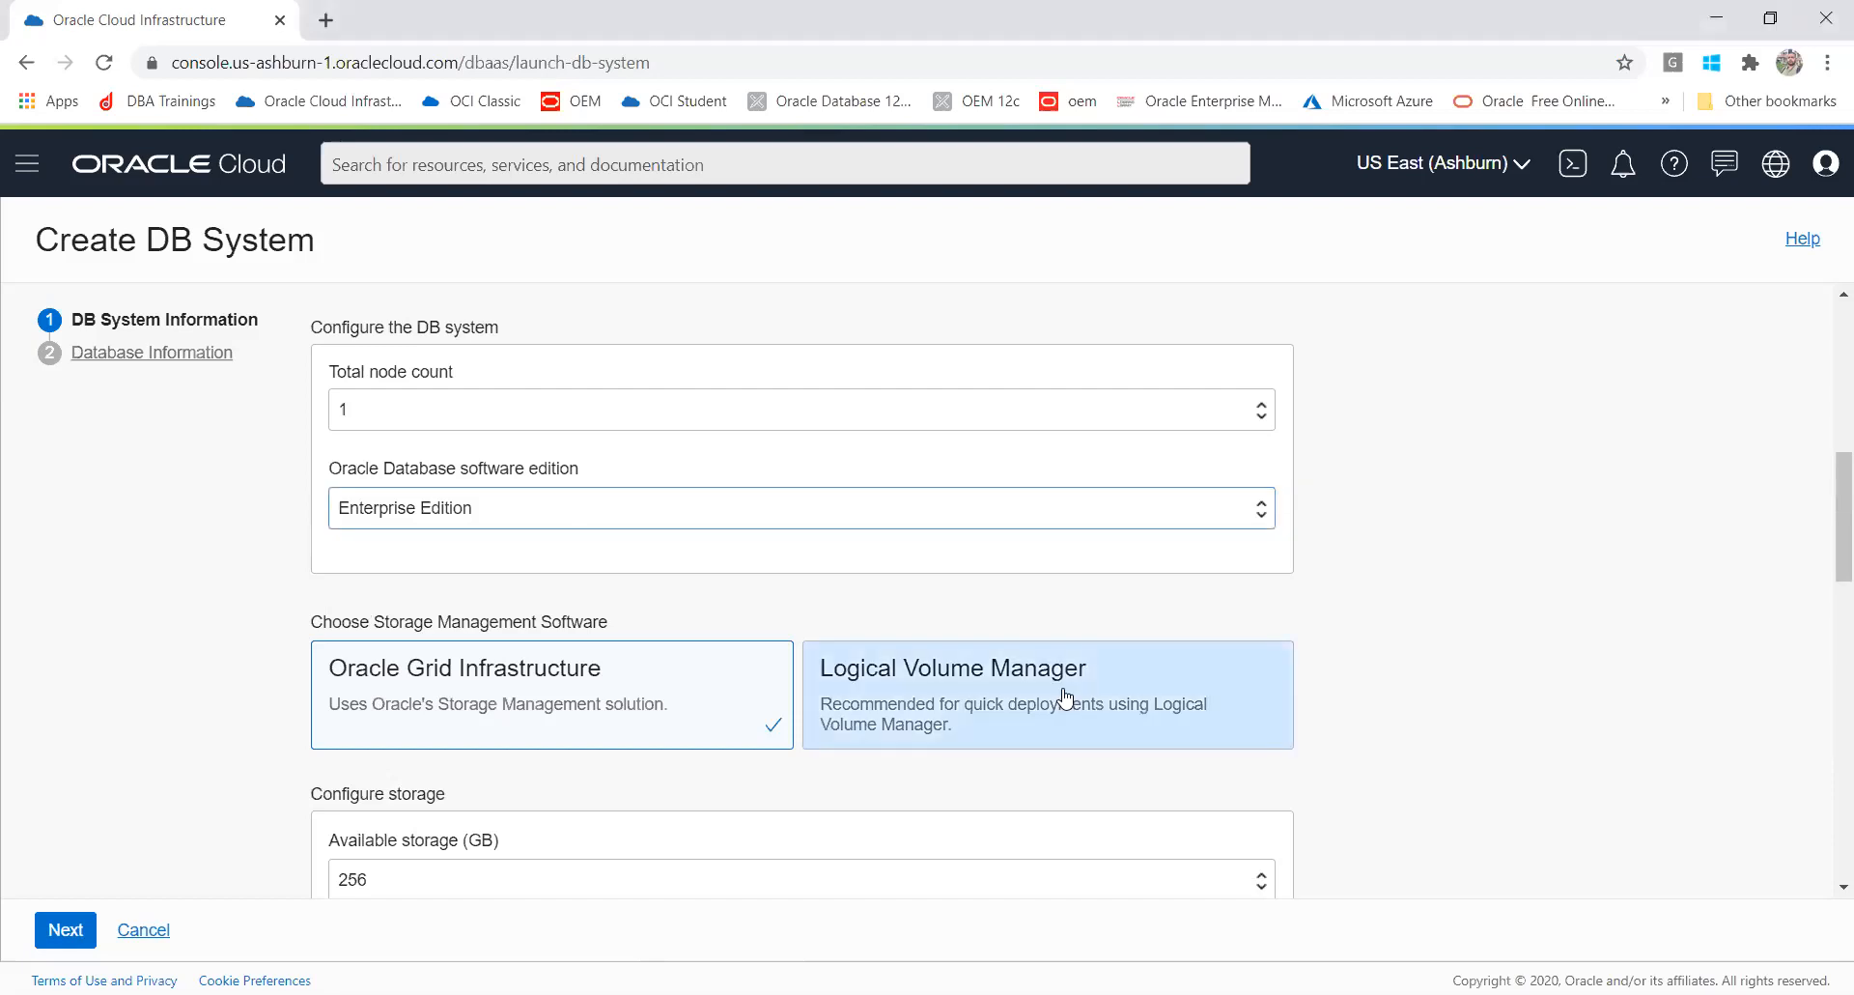
drag(1828, 513, 1828, 588)
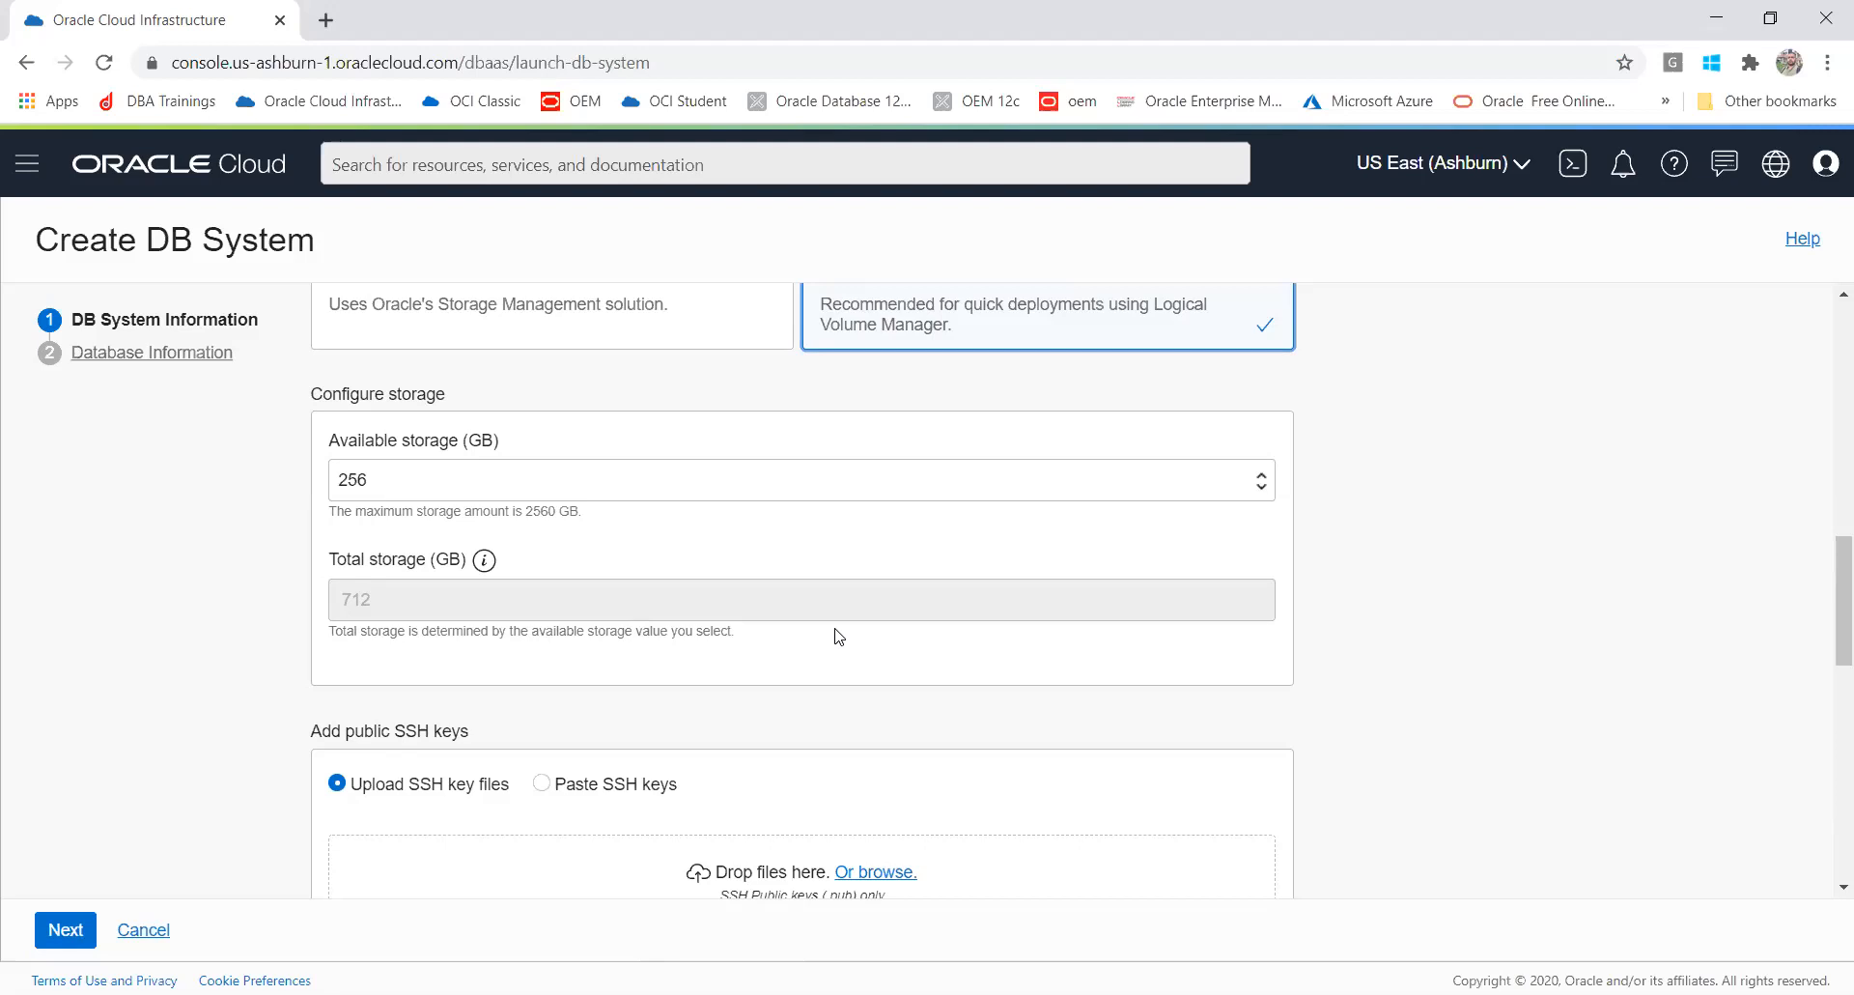
click(440, 333)
scroll(440, 332, up, 3)
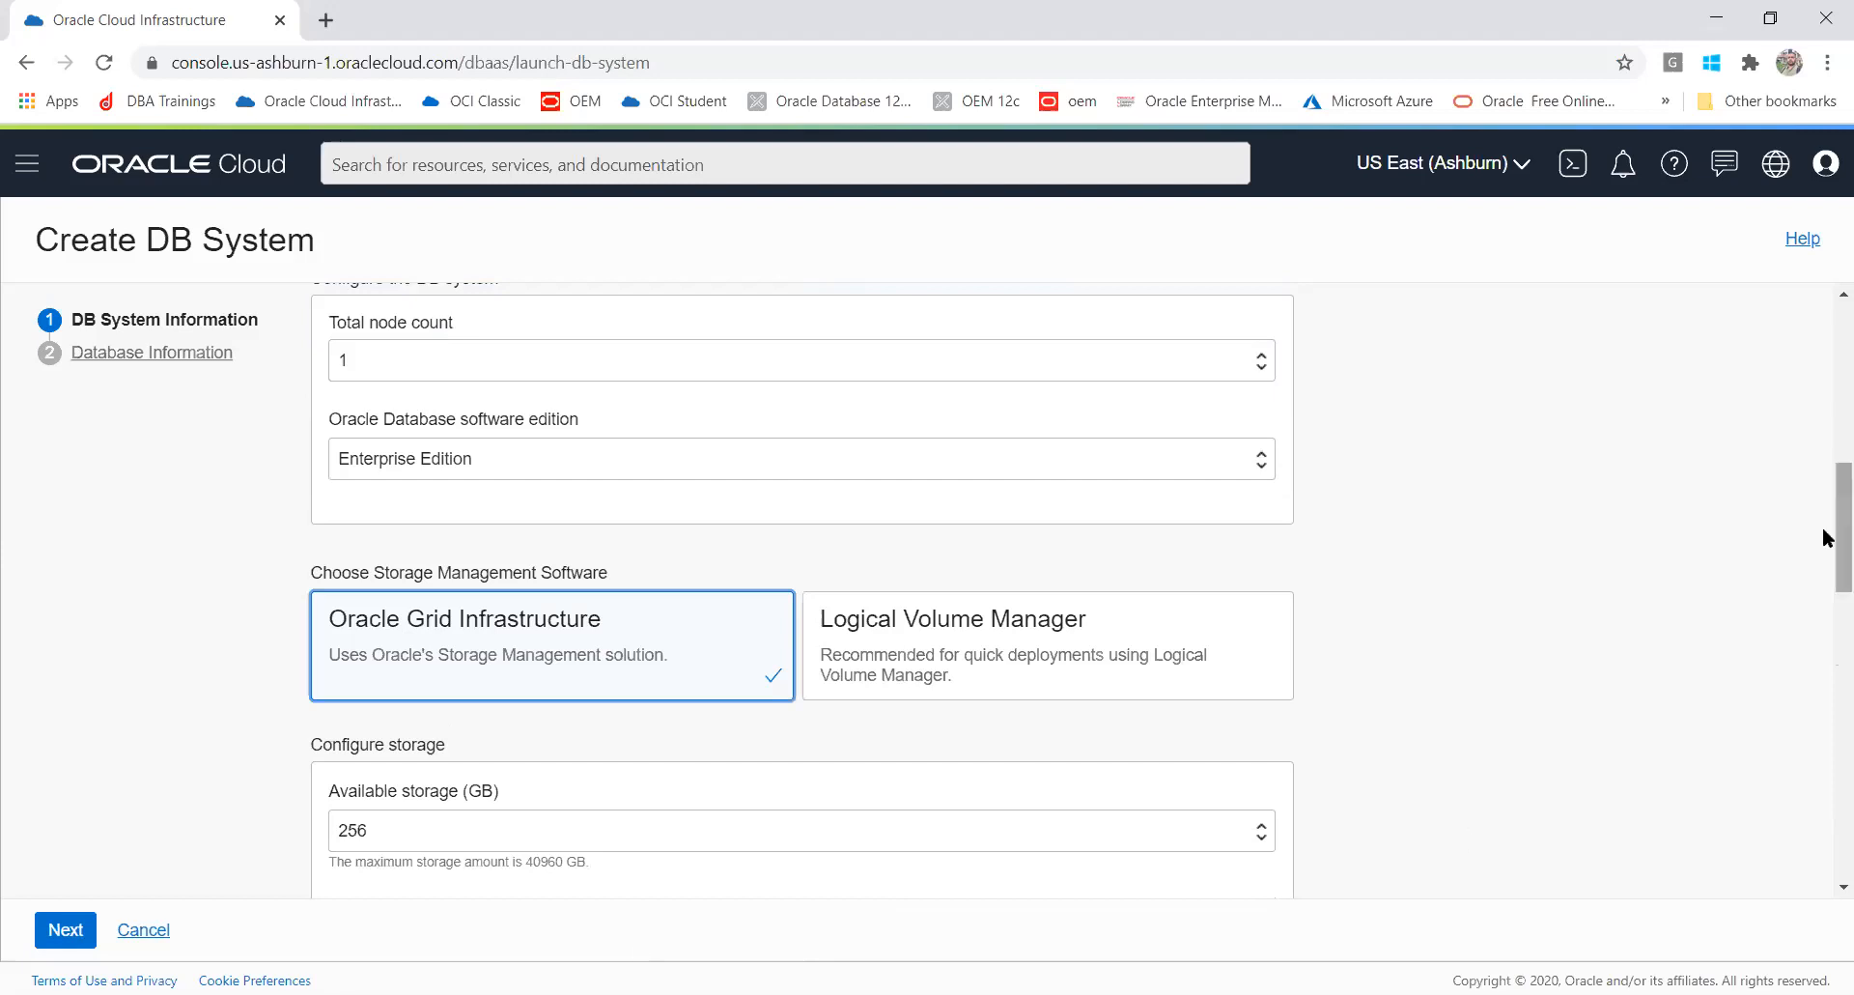
drag(1831, 527, 1831, 605)
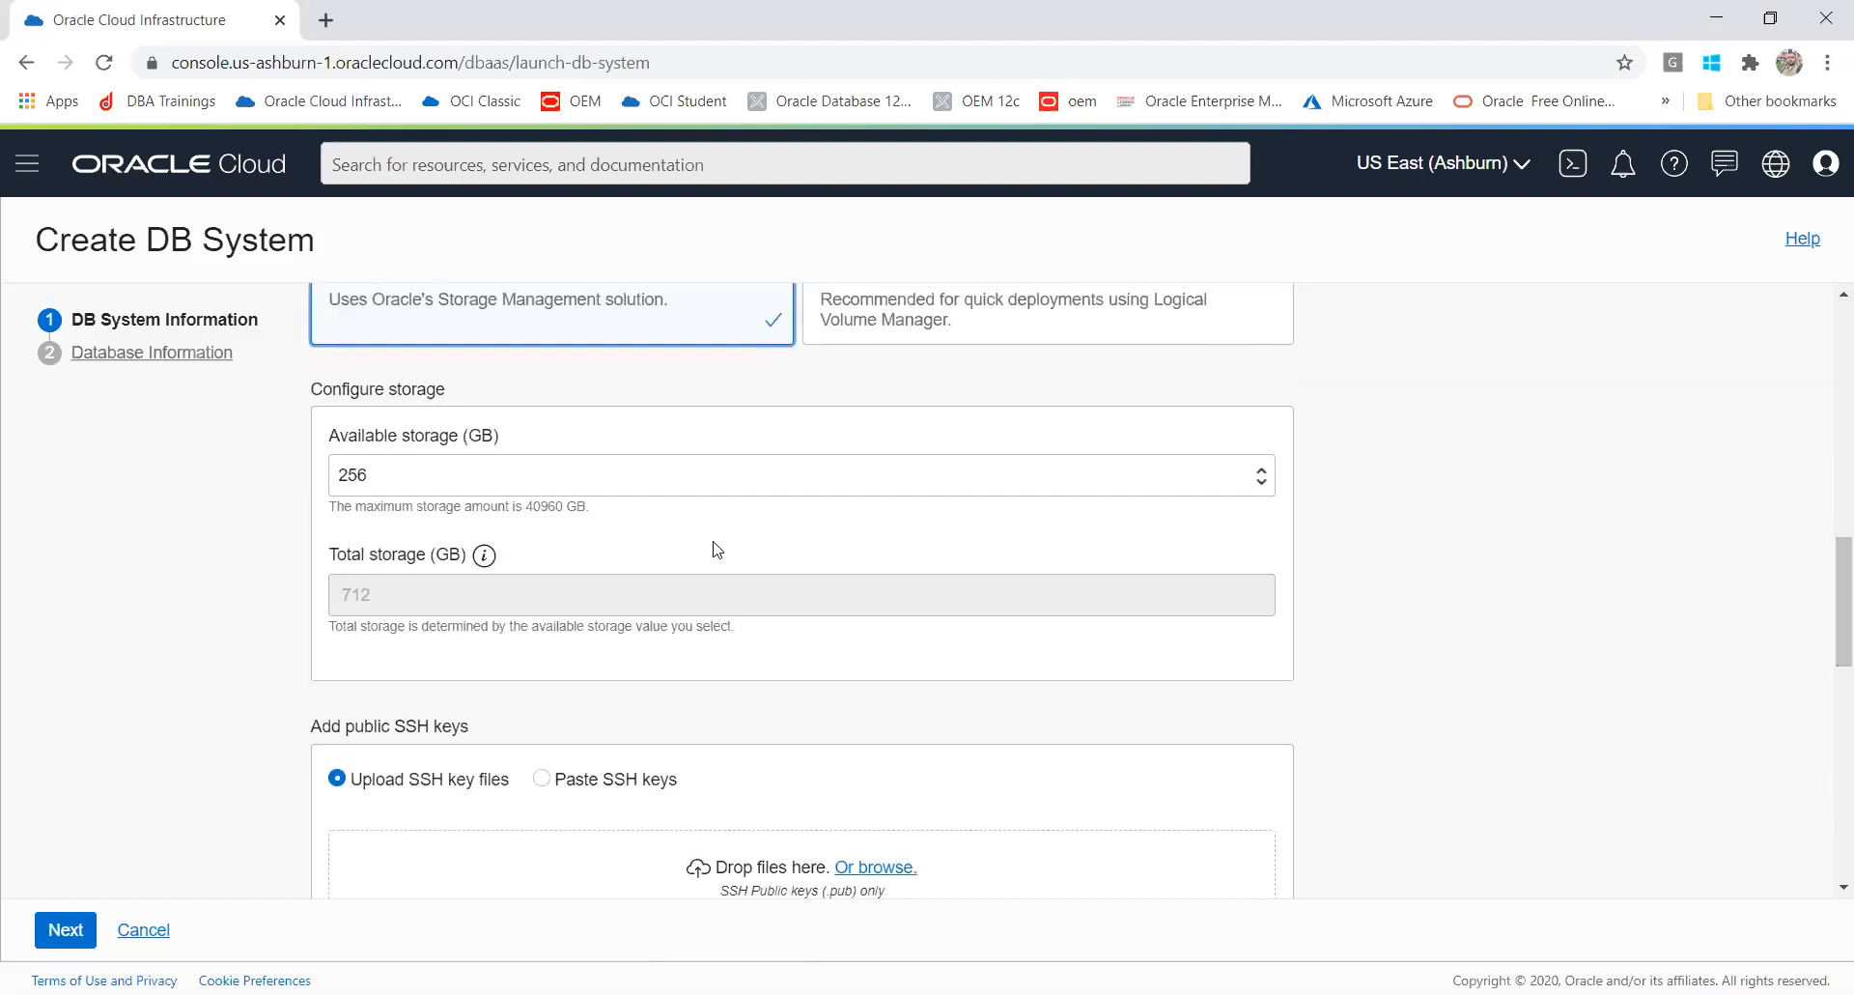
click(454, 479)
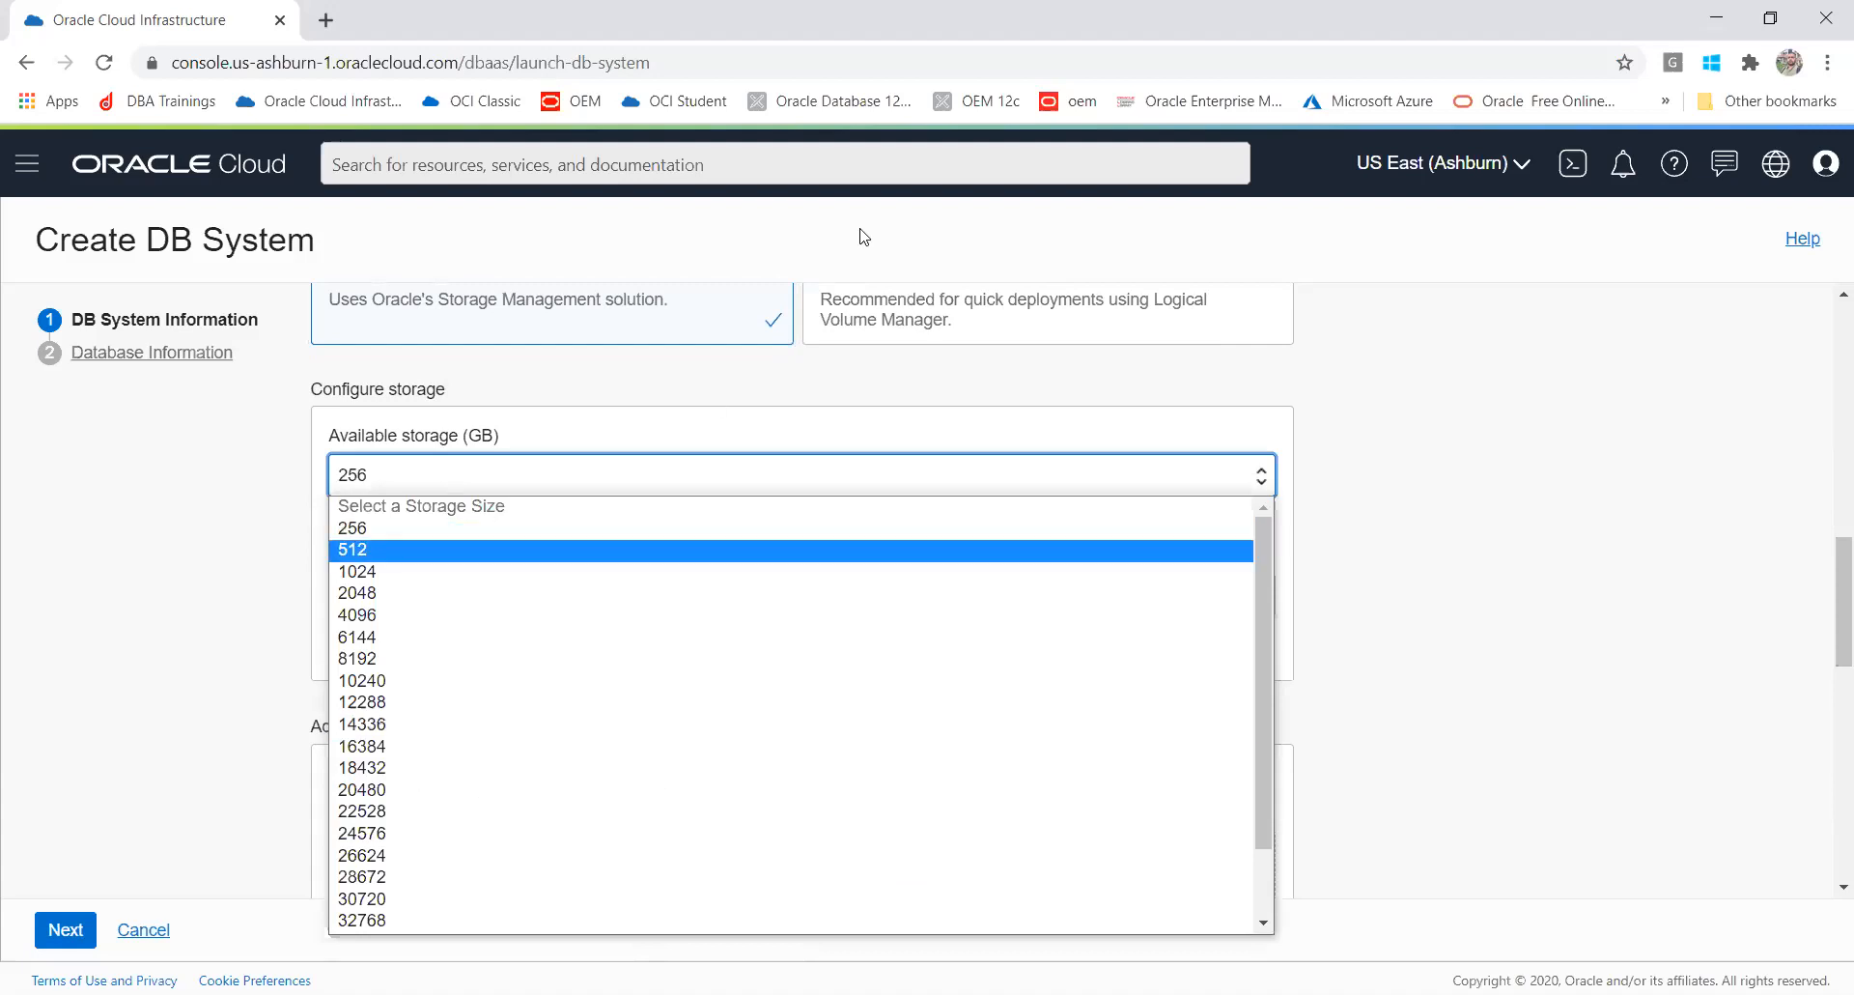
click(883, 326)
click(884, 326)
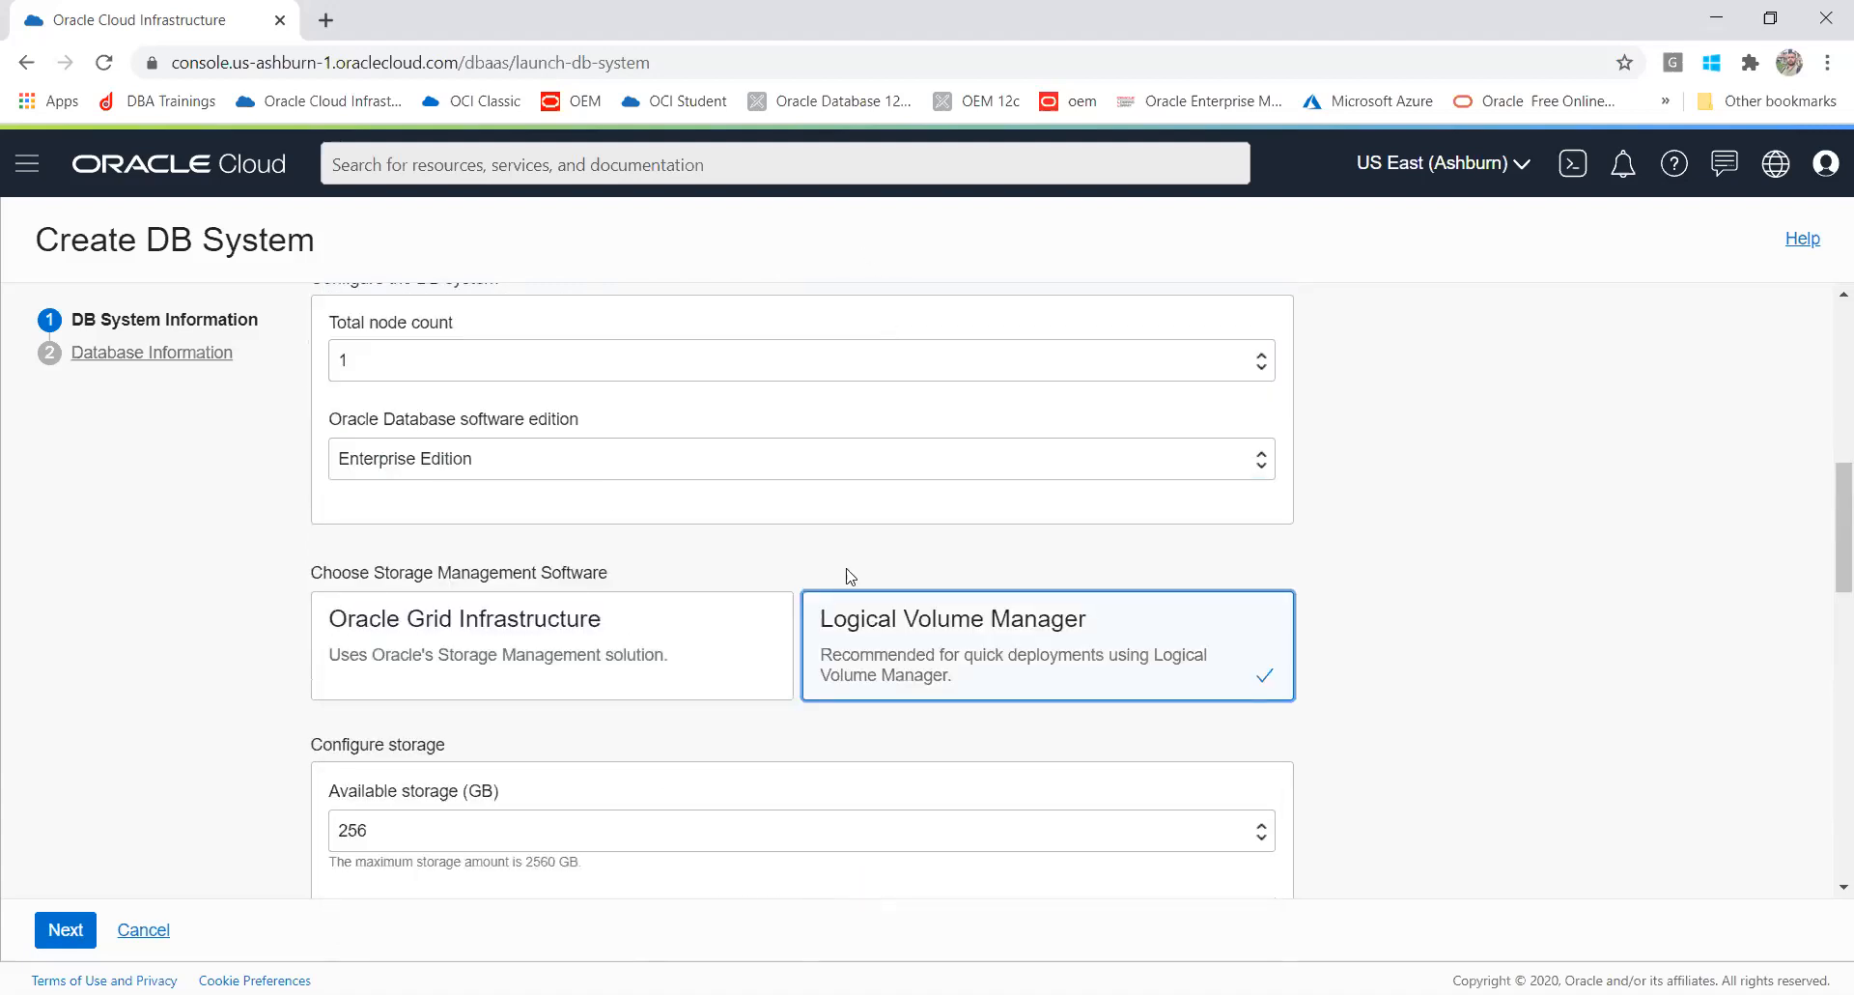
Step: Compare the maximum storage amounts of Oracle Grid Infrastructure and Logical Volume Manager, reselecting Logical Volume Manager
drag(1822, 488, 1822, 588)
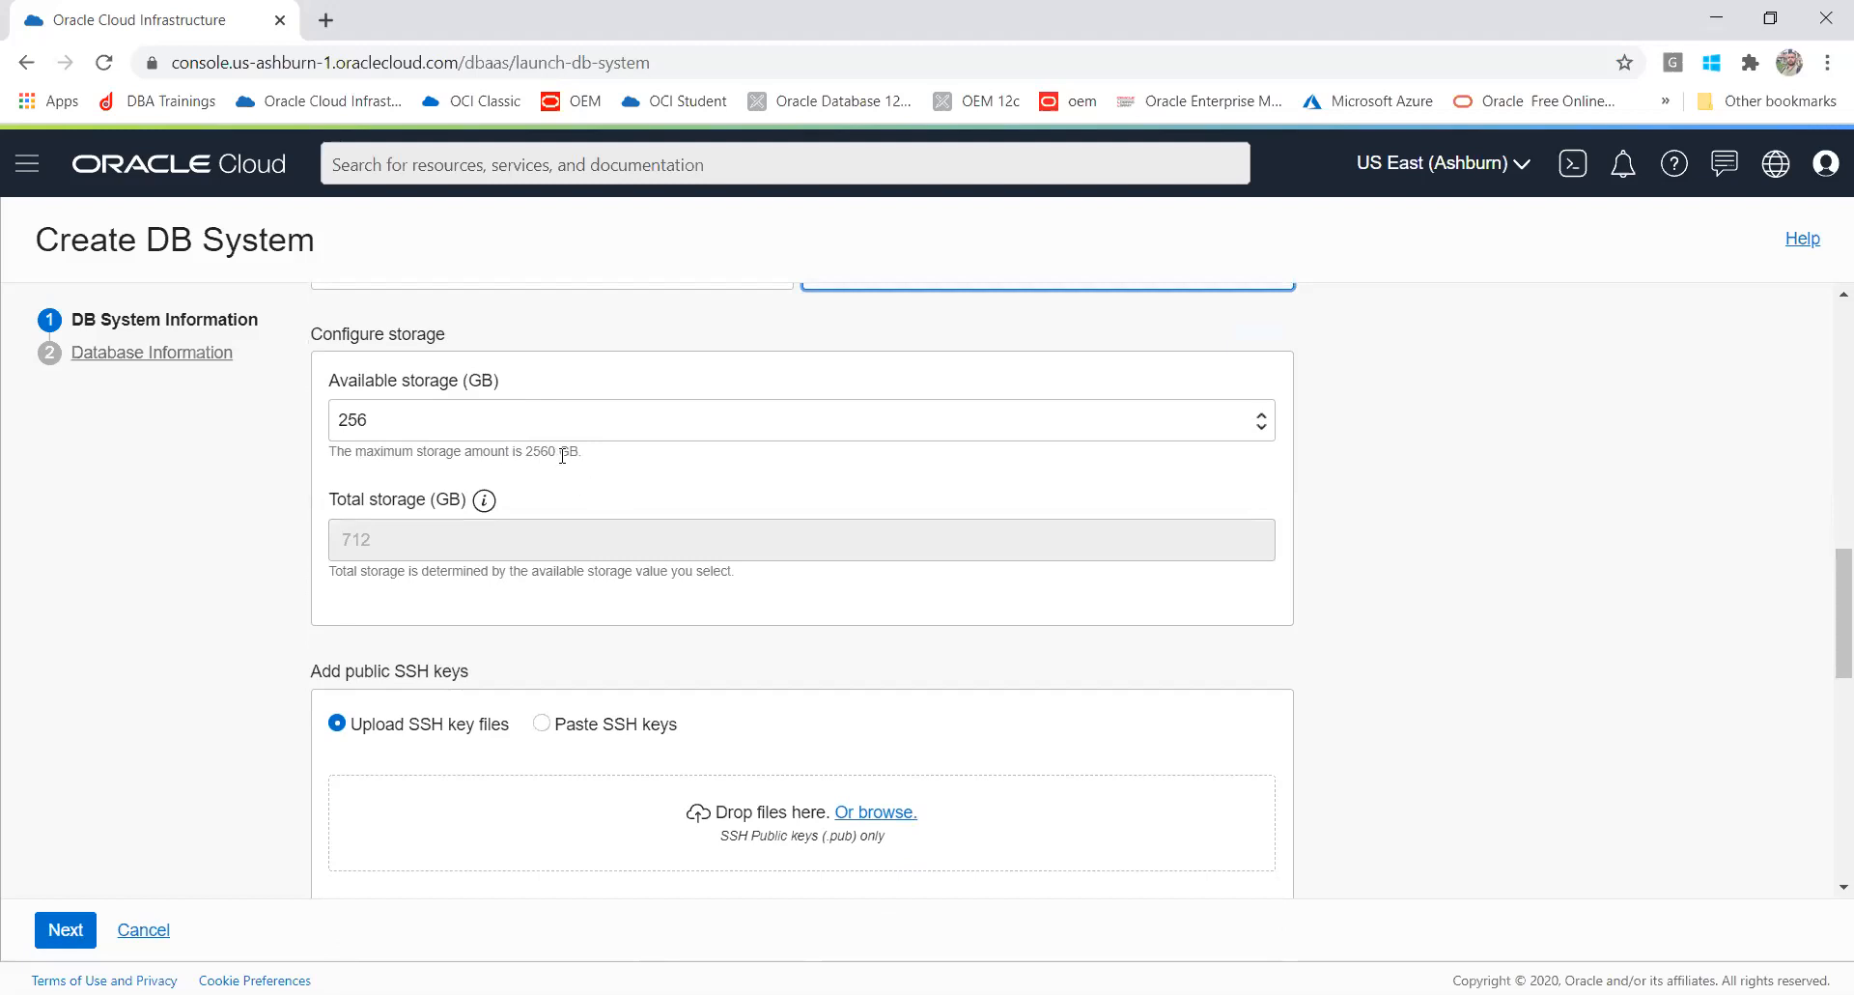
drag(584, 451, 528, 462)
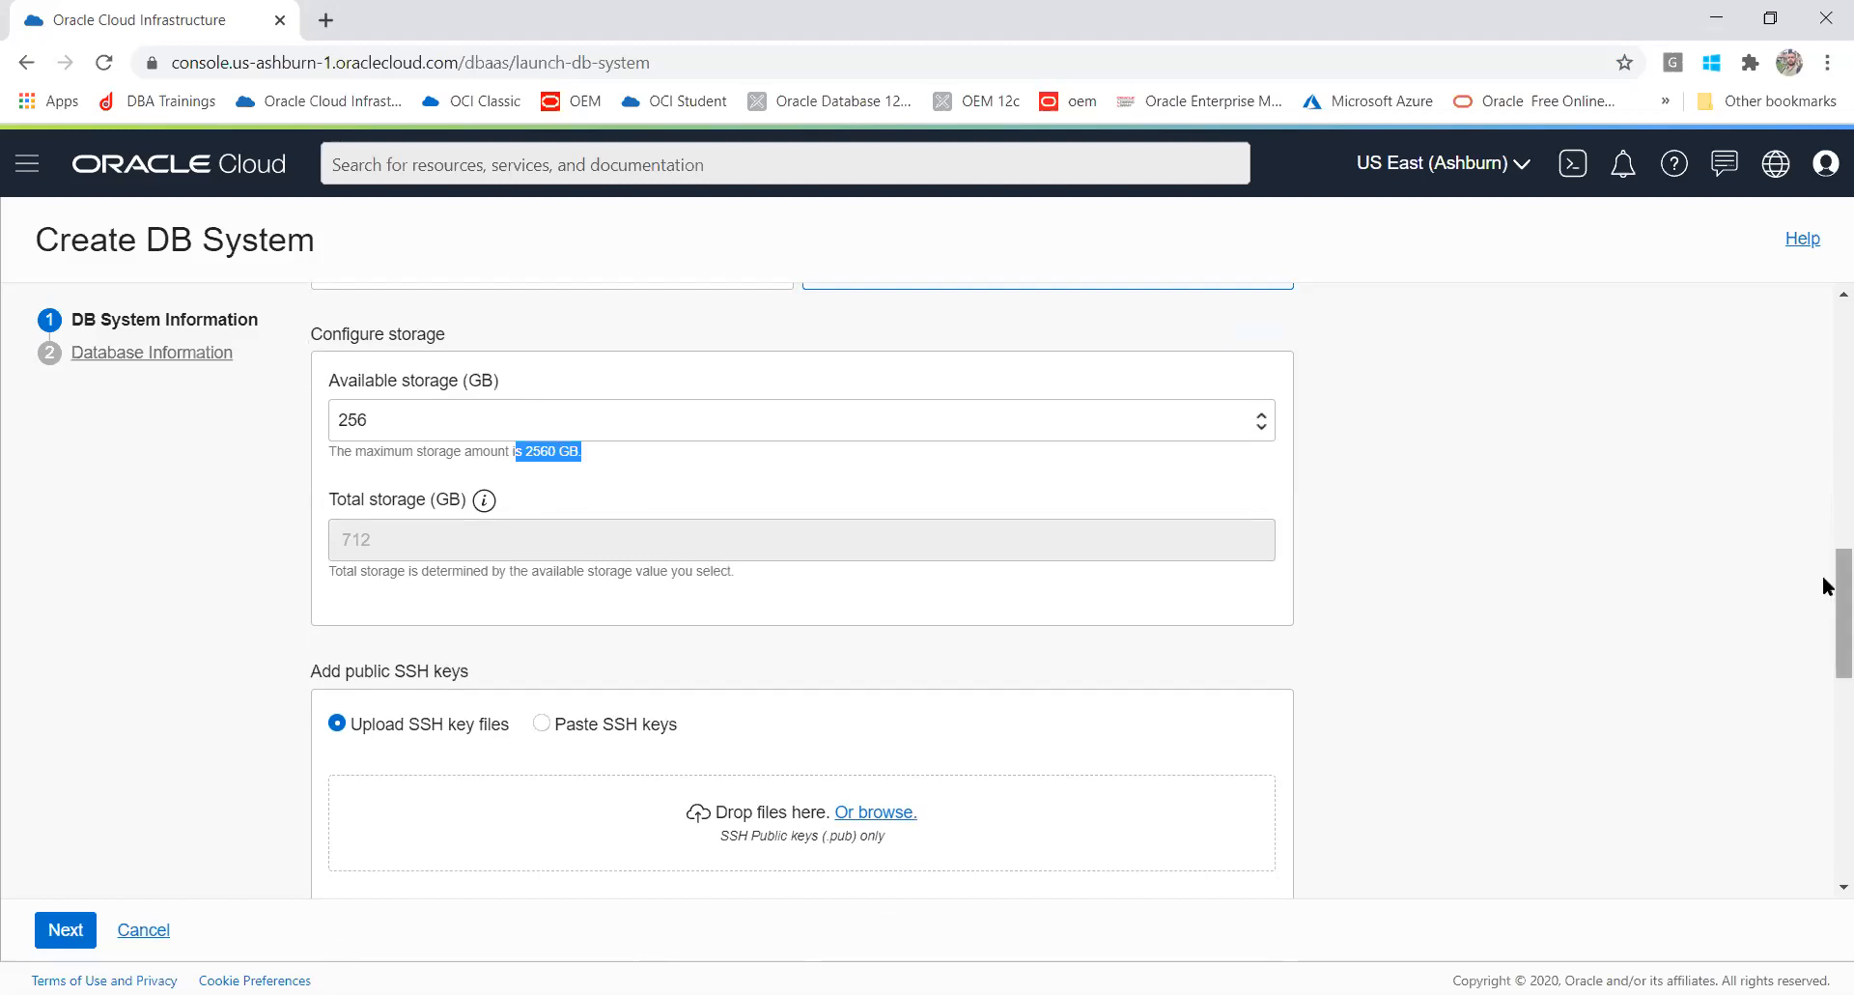
drag(1823, 618, 1823, 583)
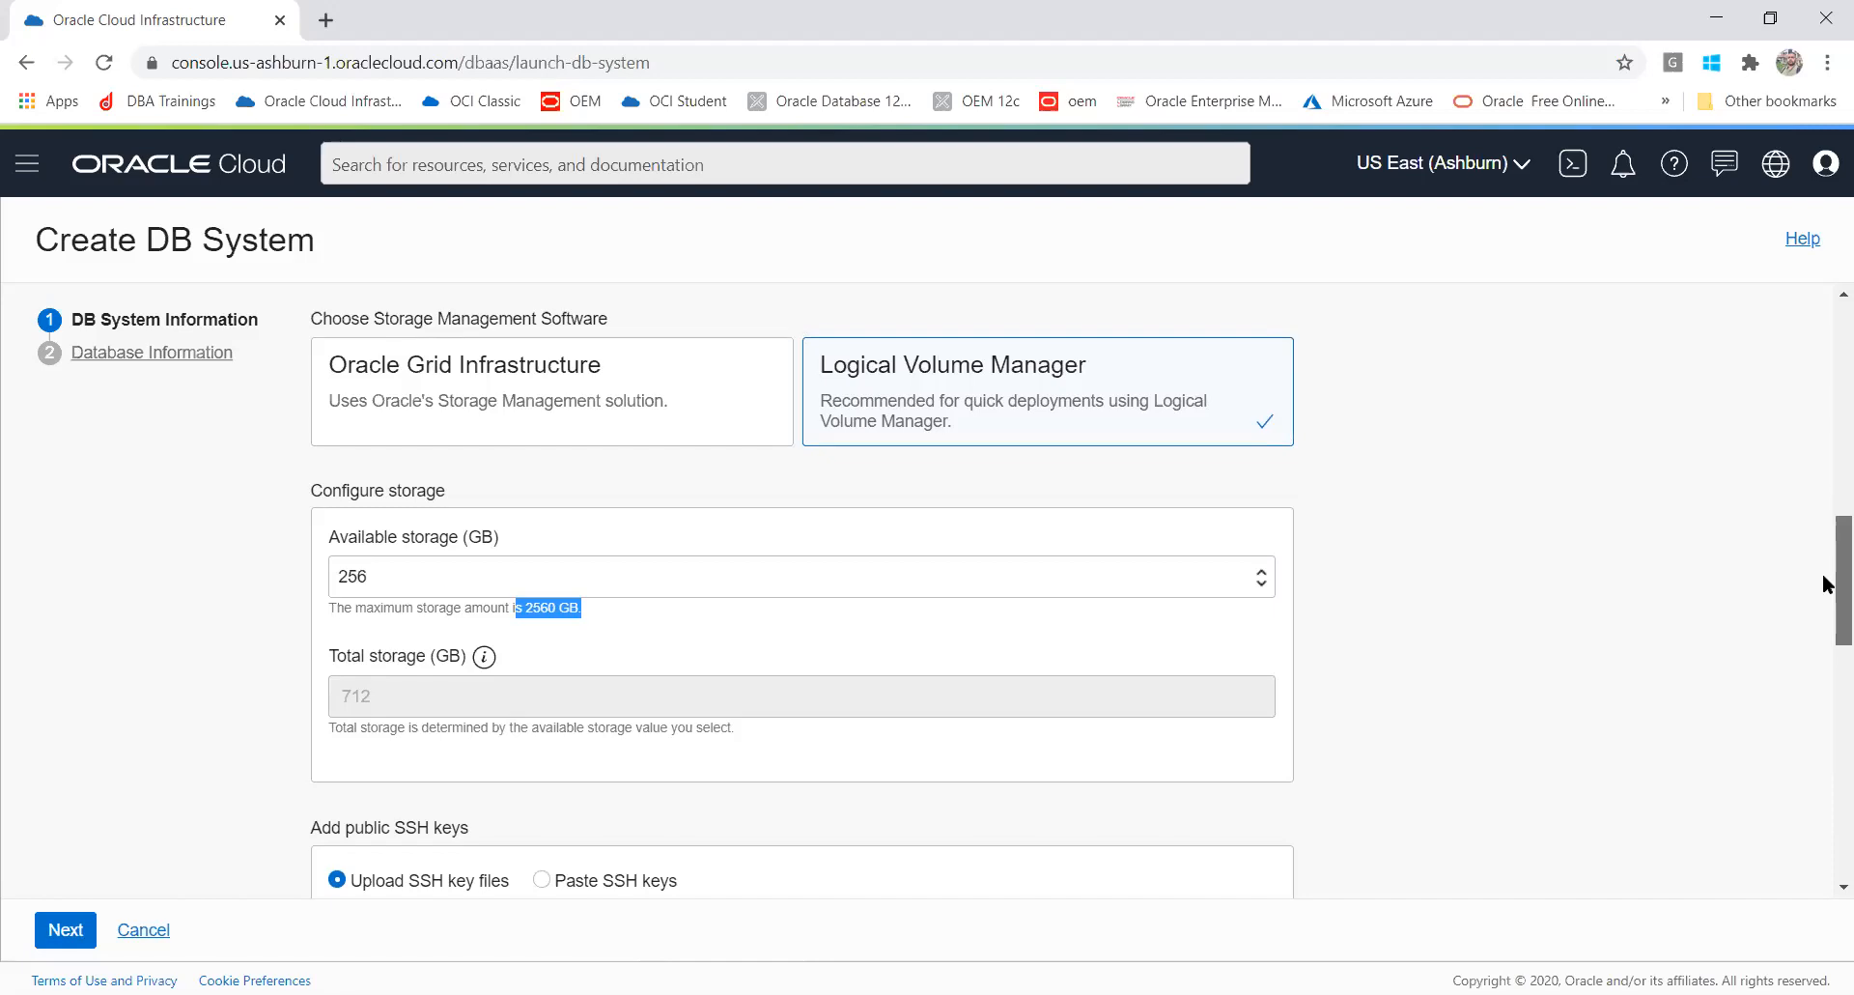
drag(1823, 583, 1823, 582)
scroll(1825, 546, up, 1)
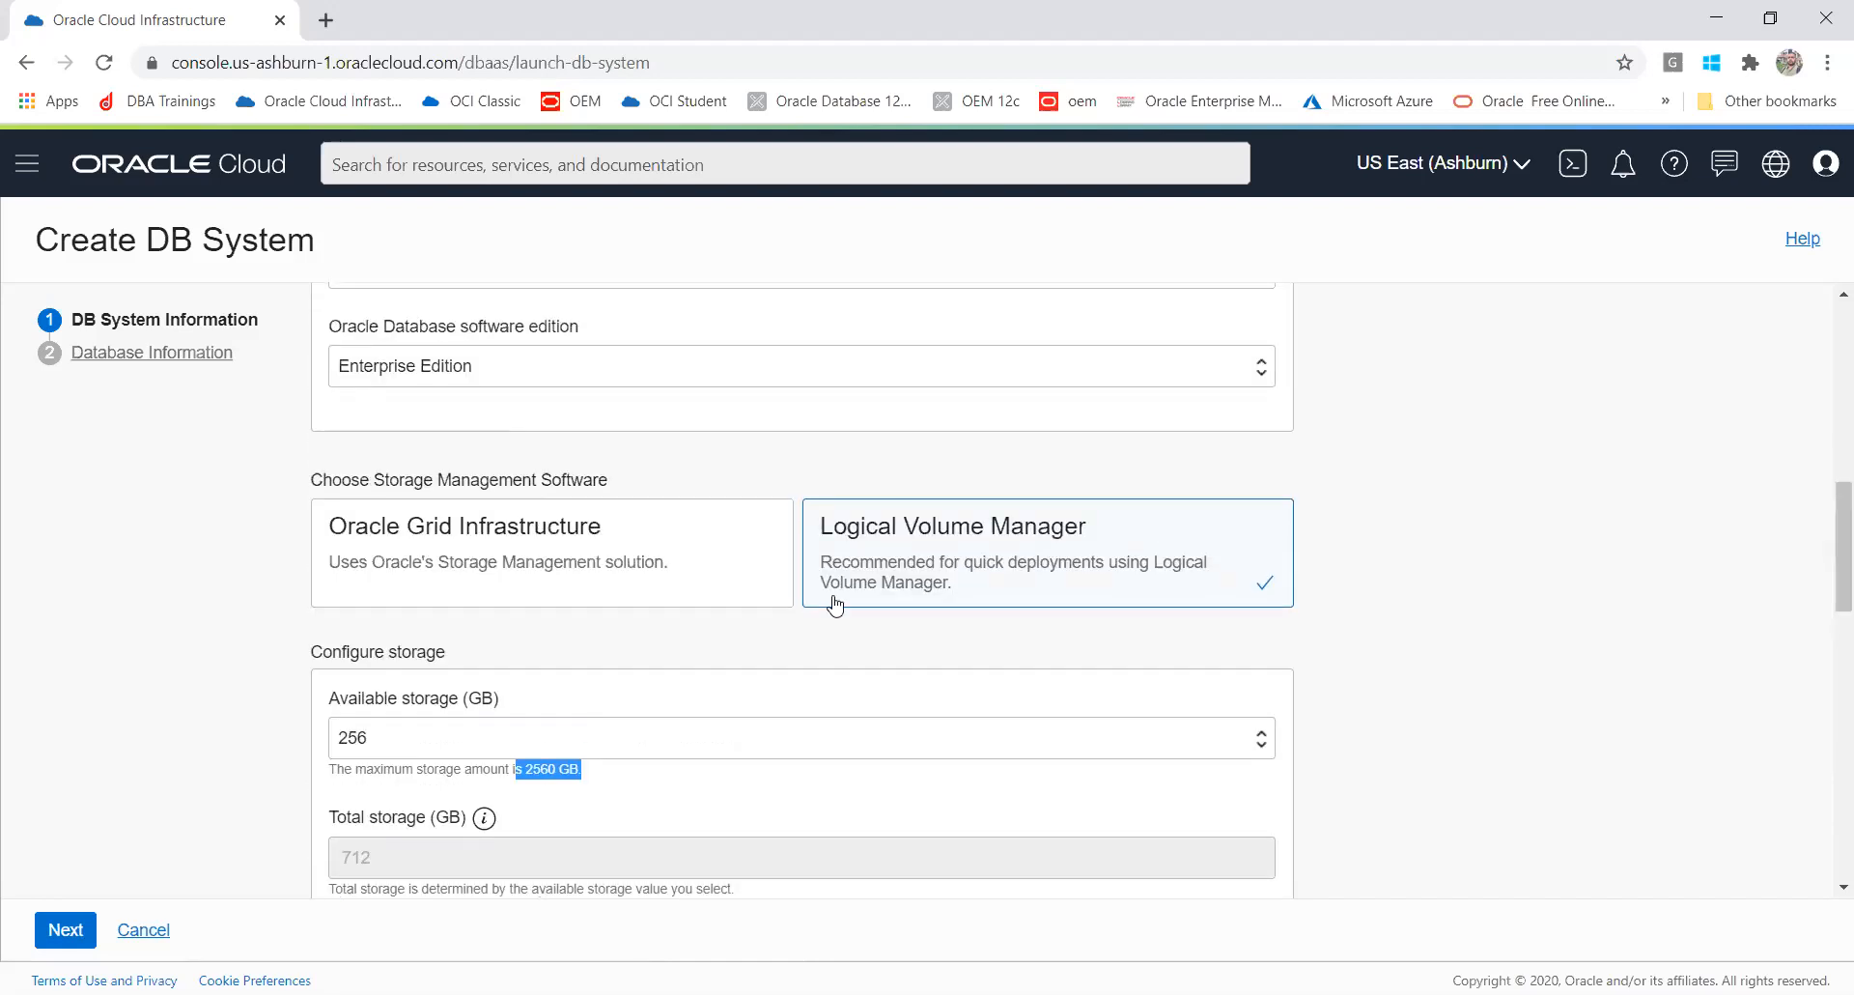
click(504, 601)
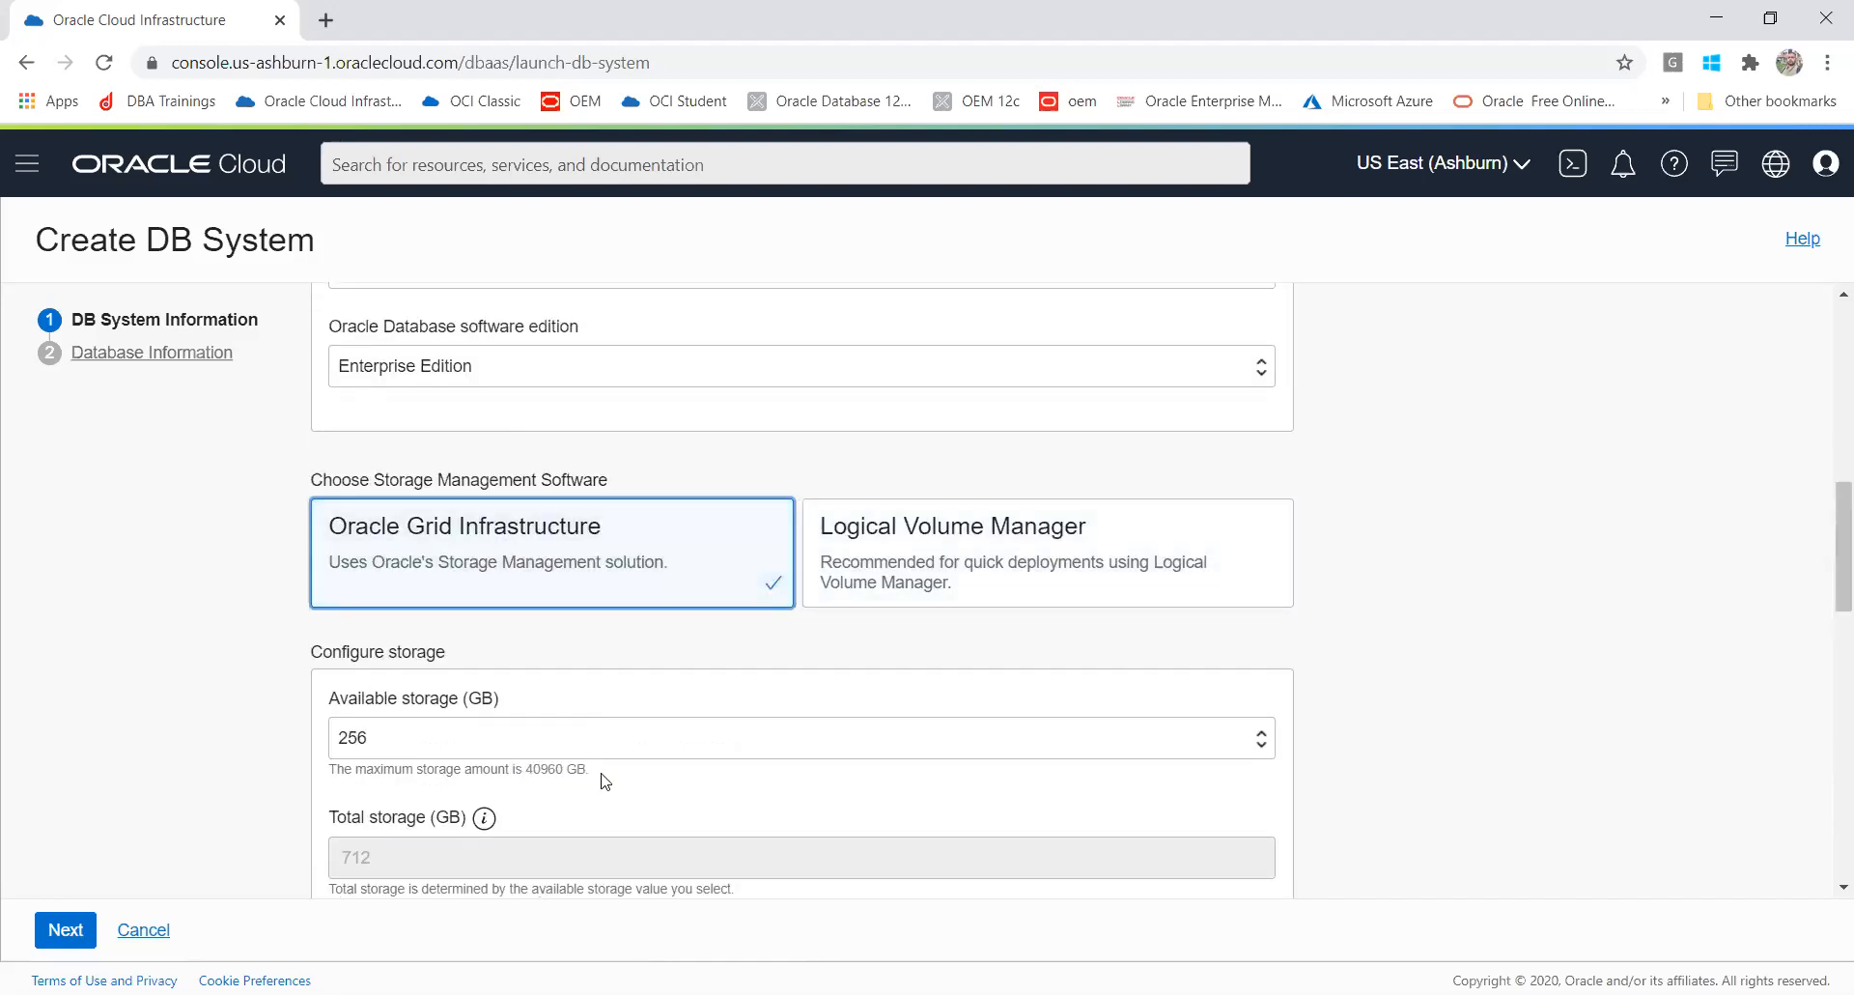
drag(589, 770, 515, 766)
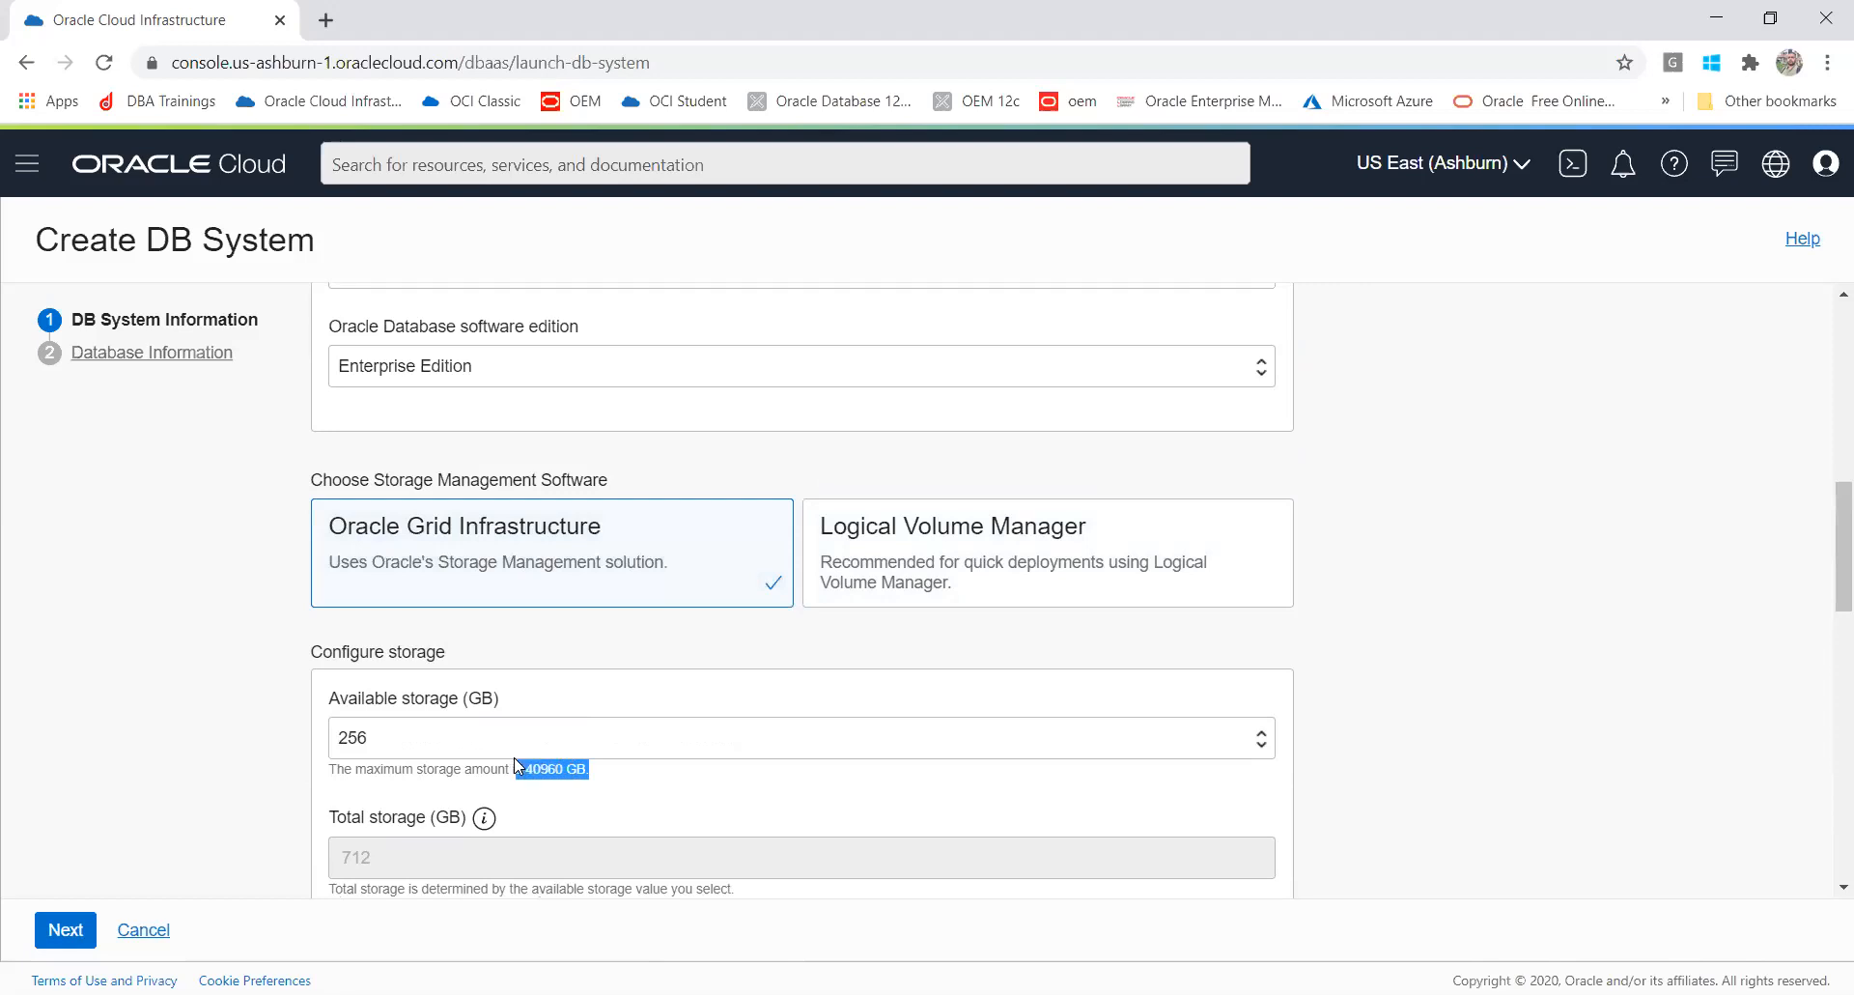
click(605, 740)
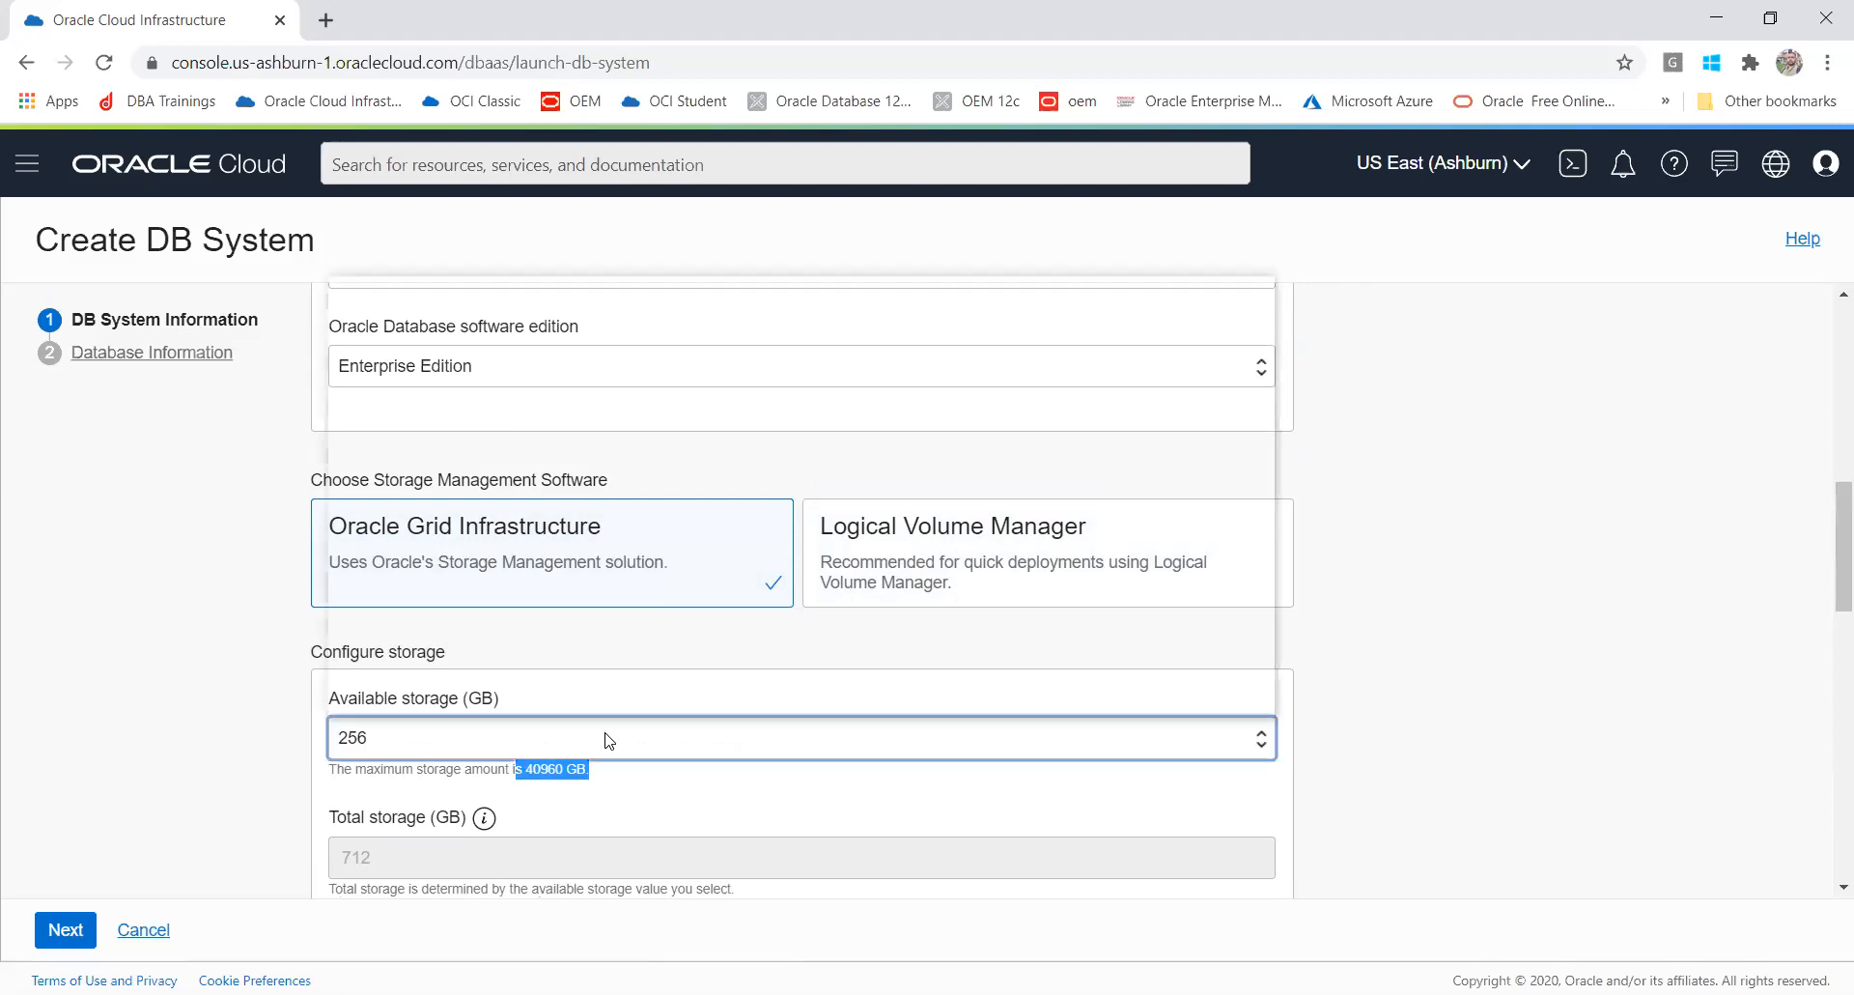
click(606, 740)
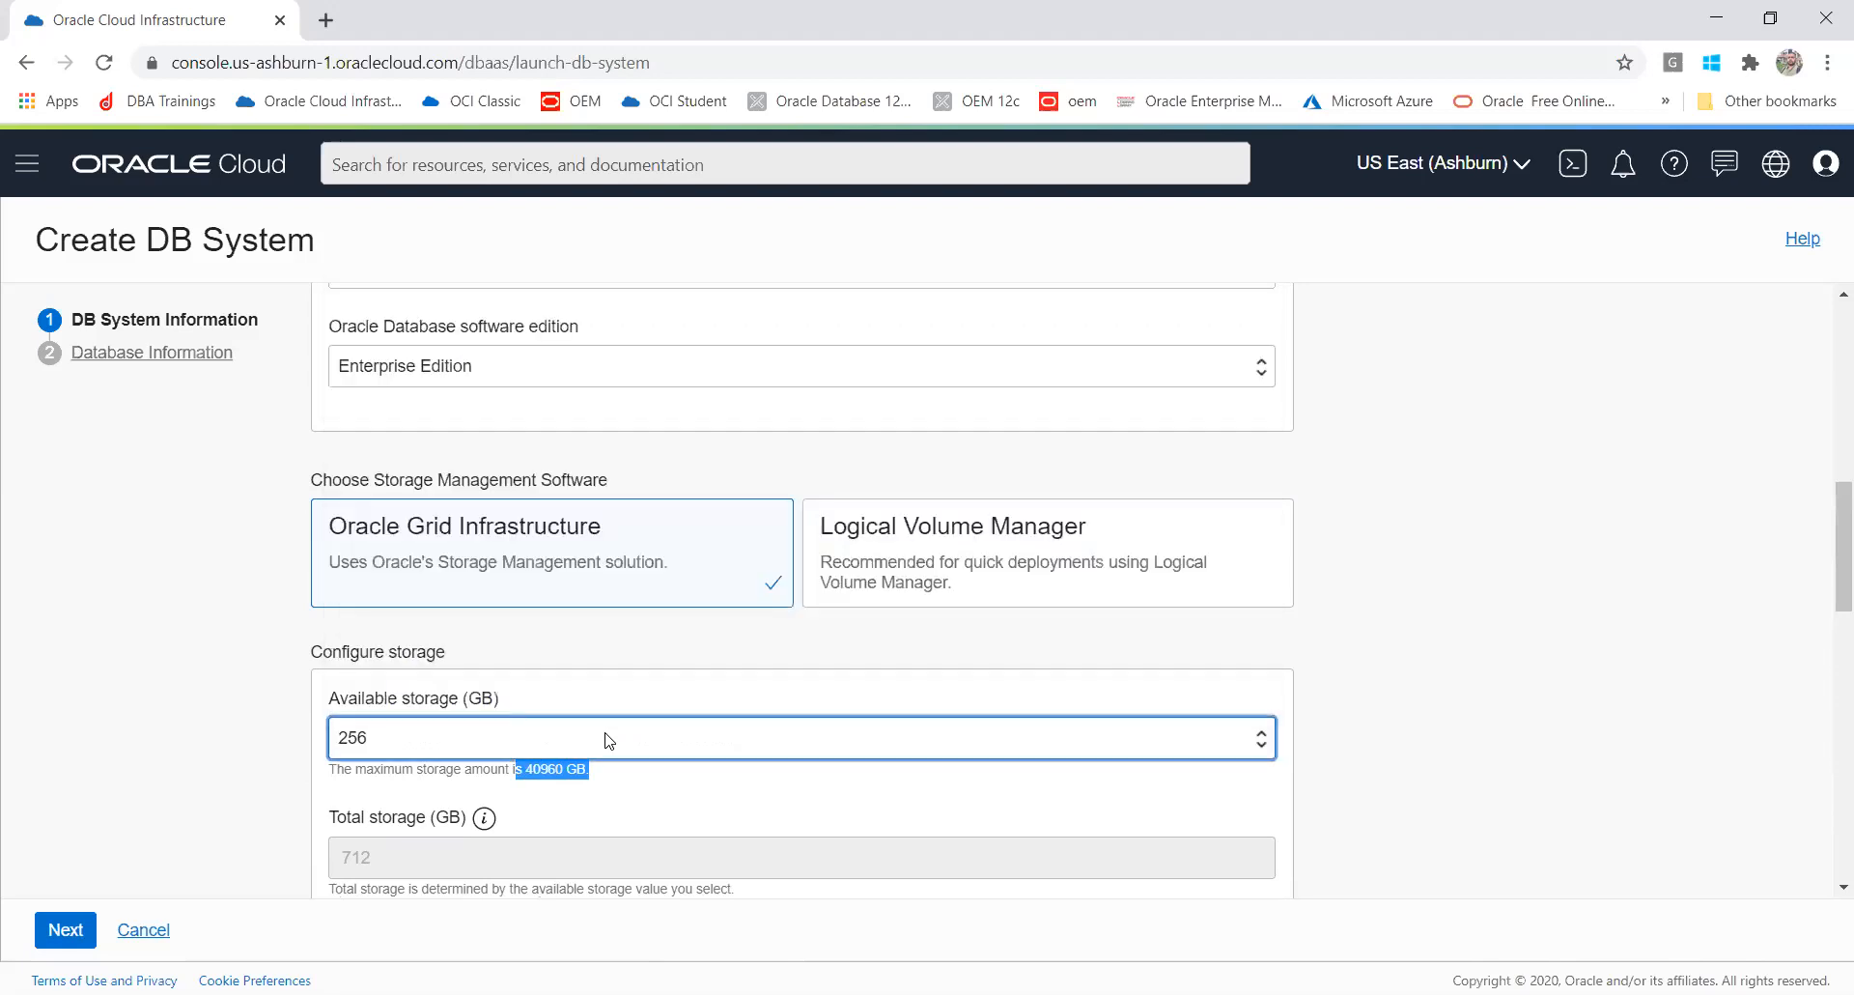
click(867, 596)
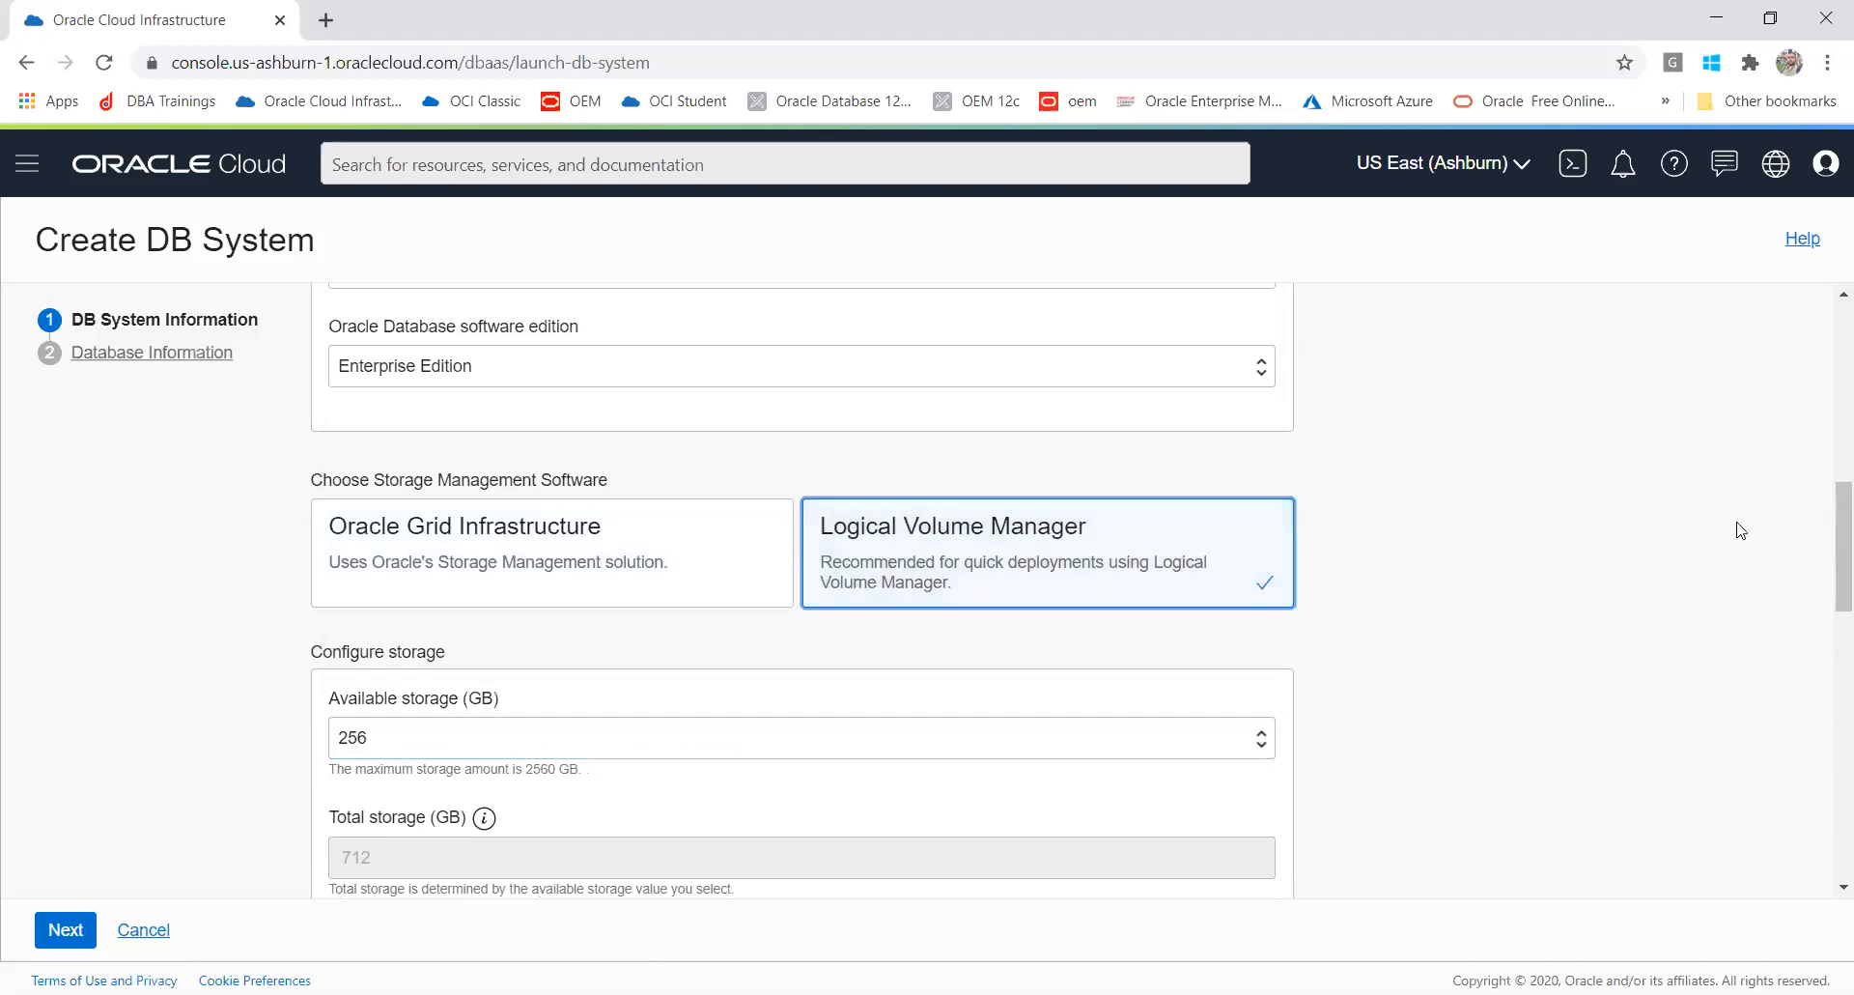
Step: Upload the mykey.pub public SSH key file from the Documents\Batch9 Key folder
drag(1828, 532, 1828, 648)
scroll(1828, 621, down, 1)
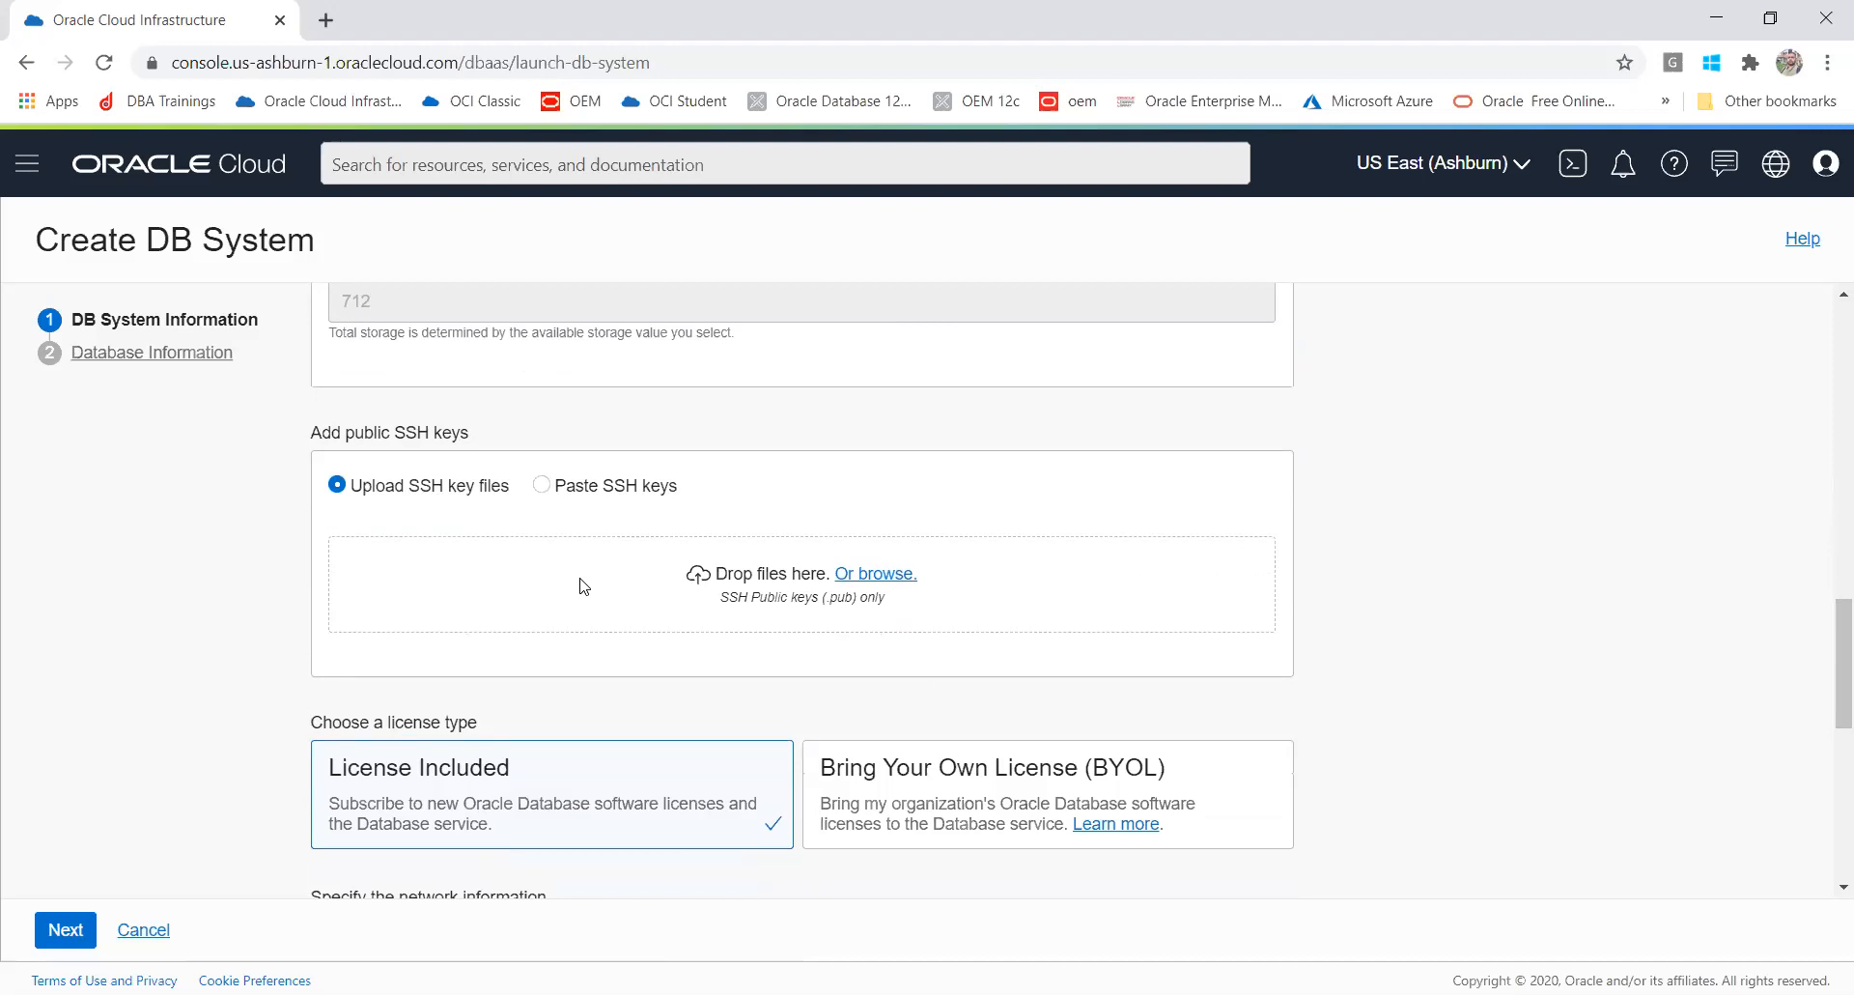
key(alt+Tab)
click(870, 577)
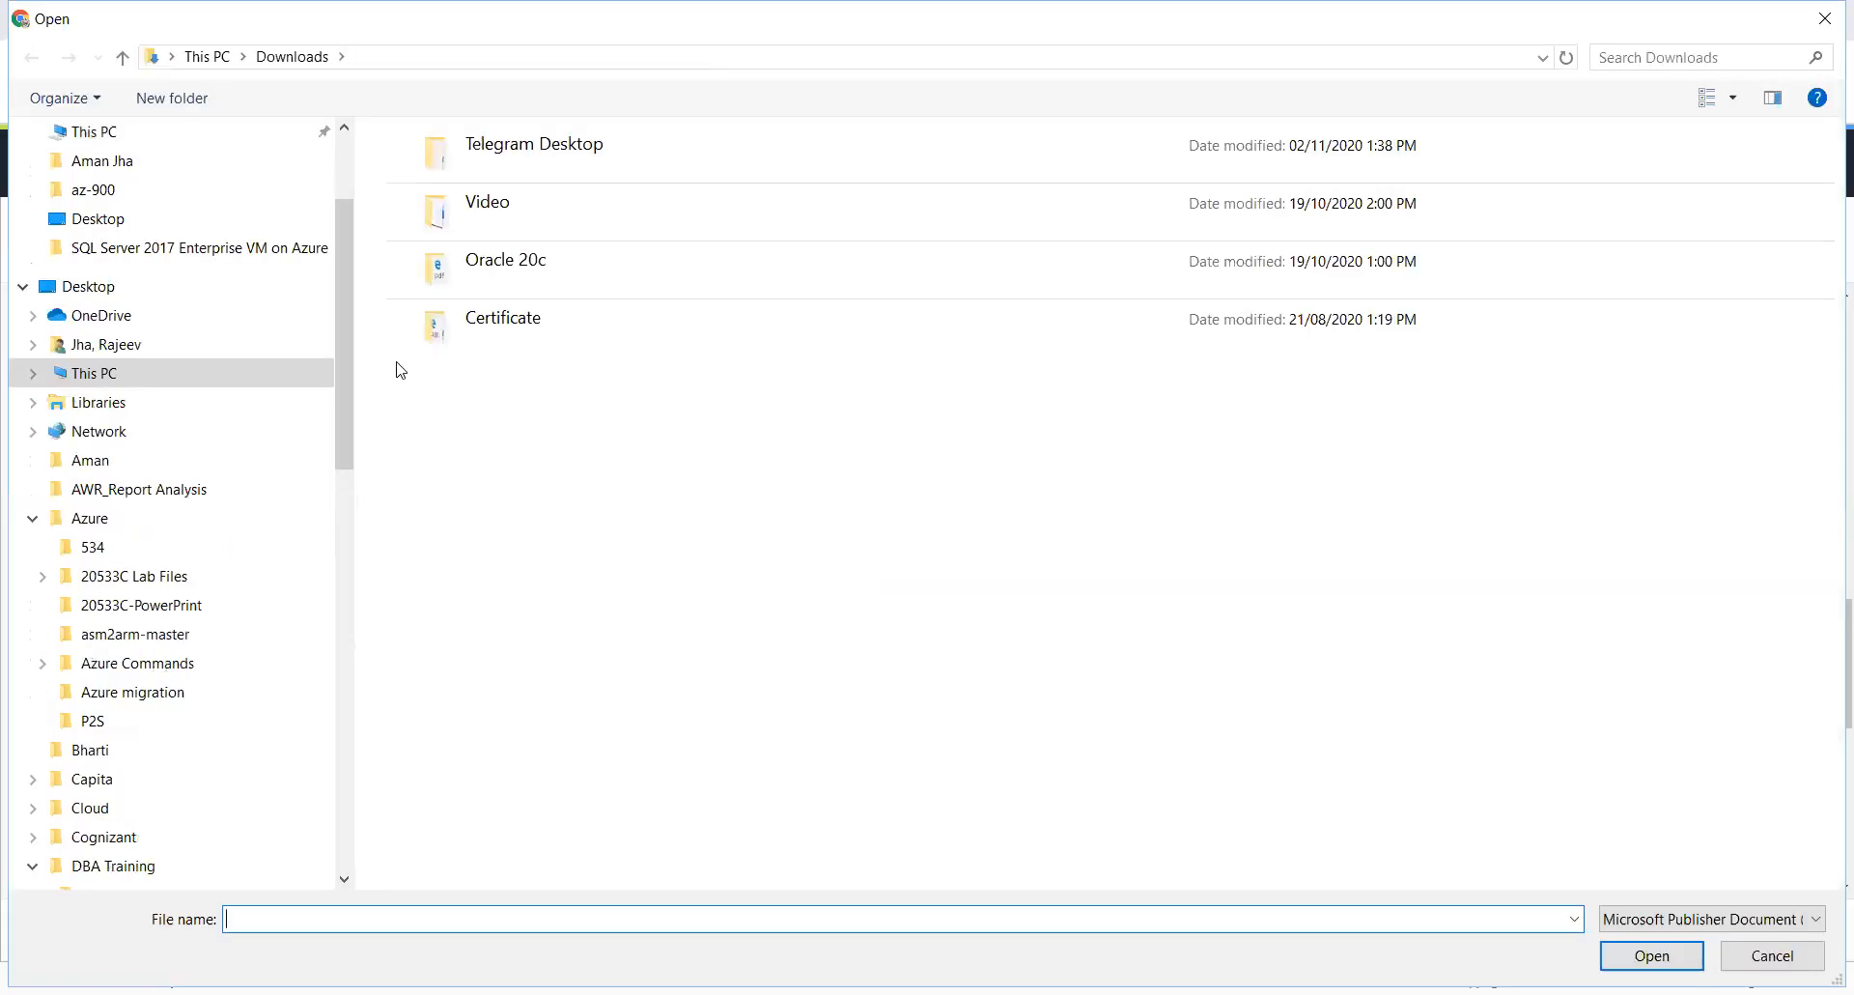
scroll(340, 234, up, 3)
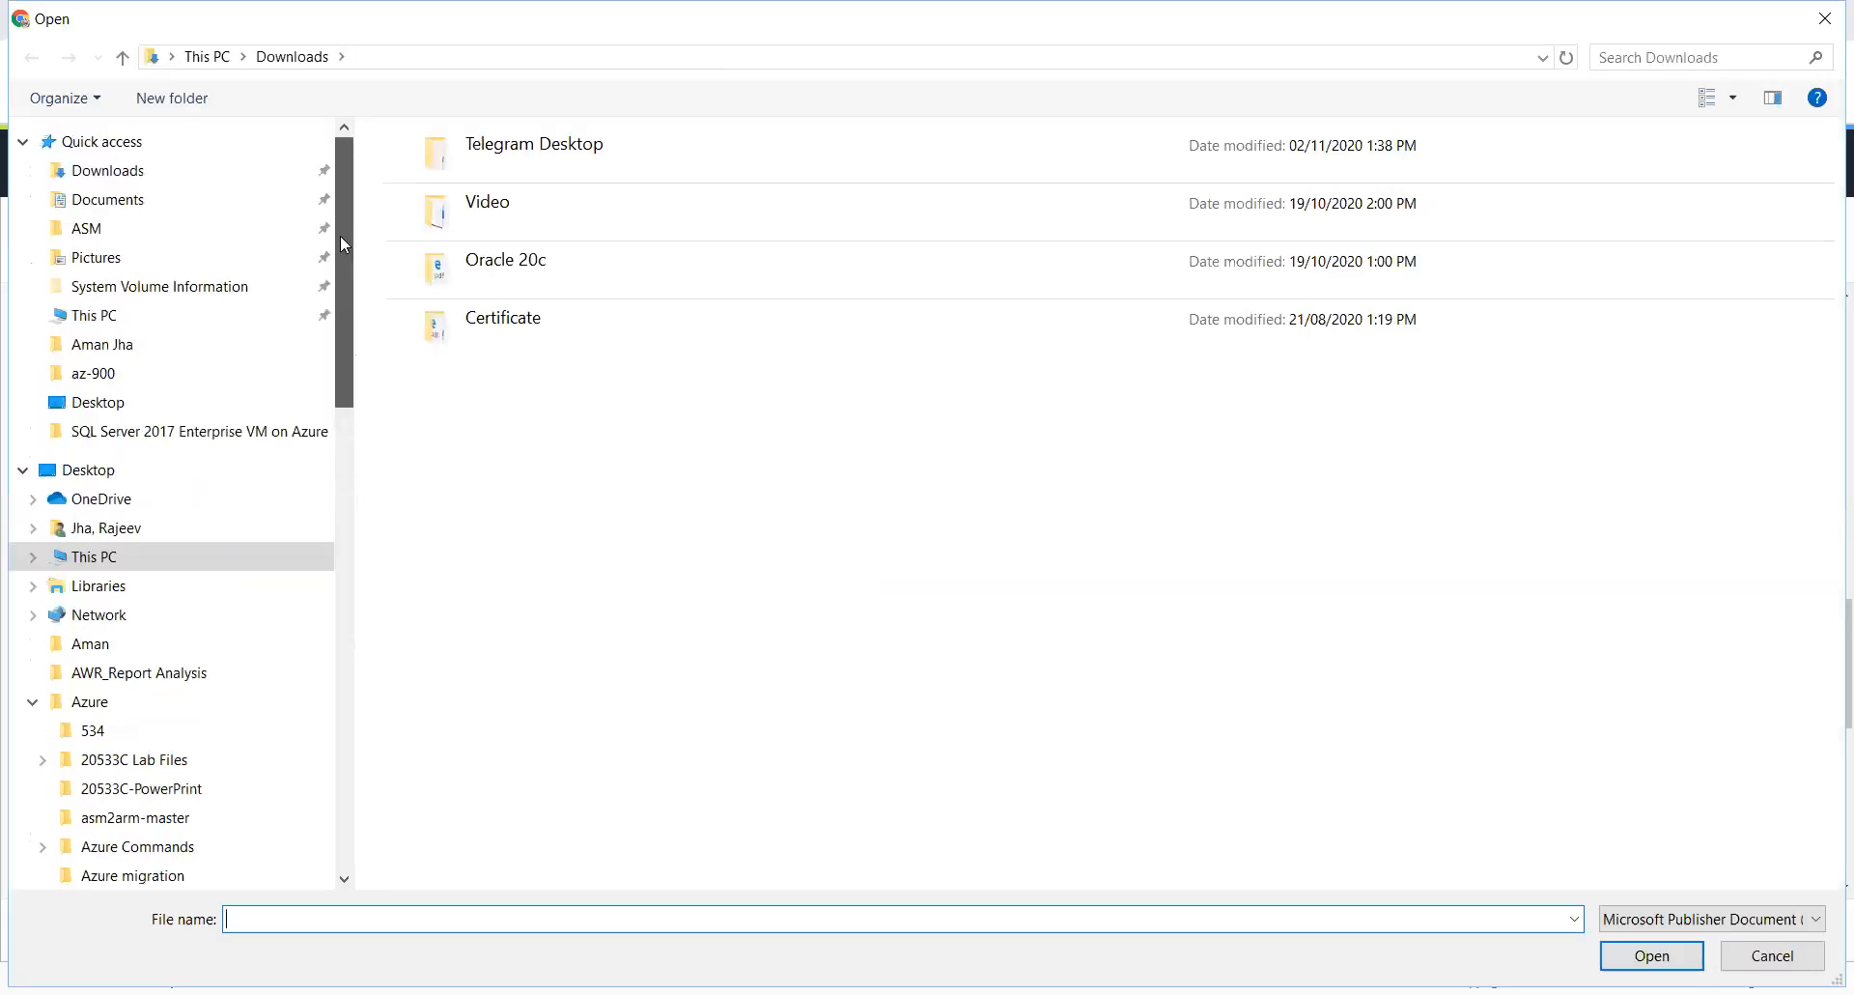
click(160, 205)
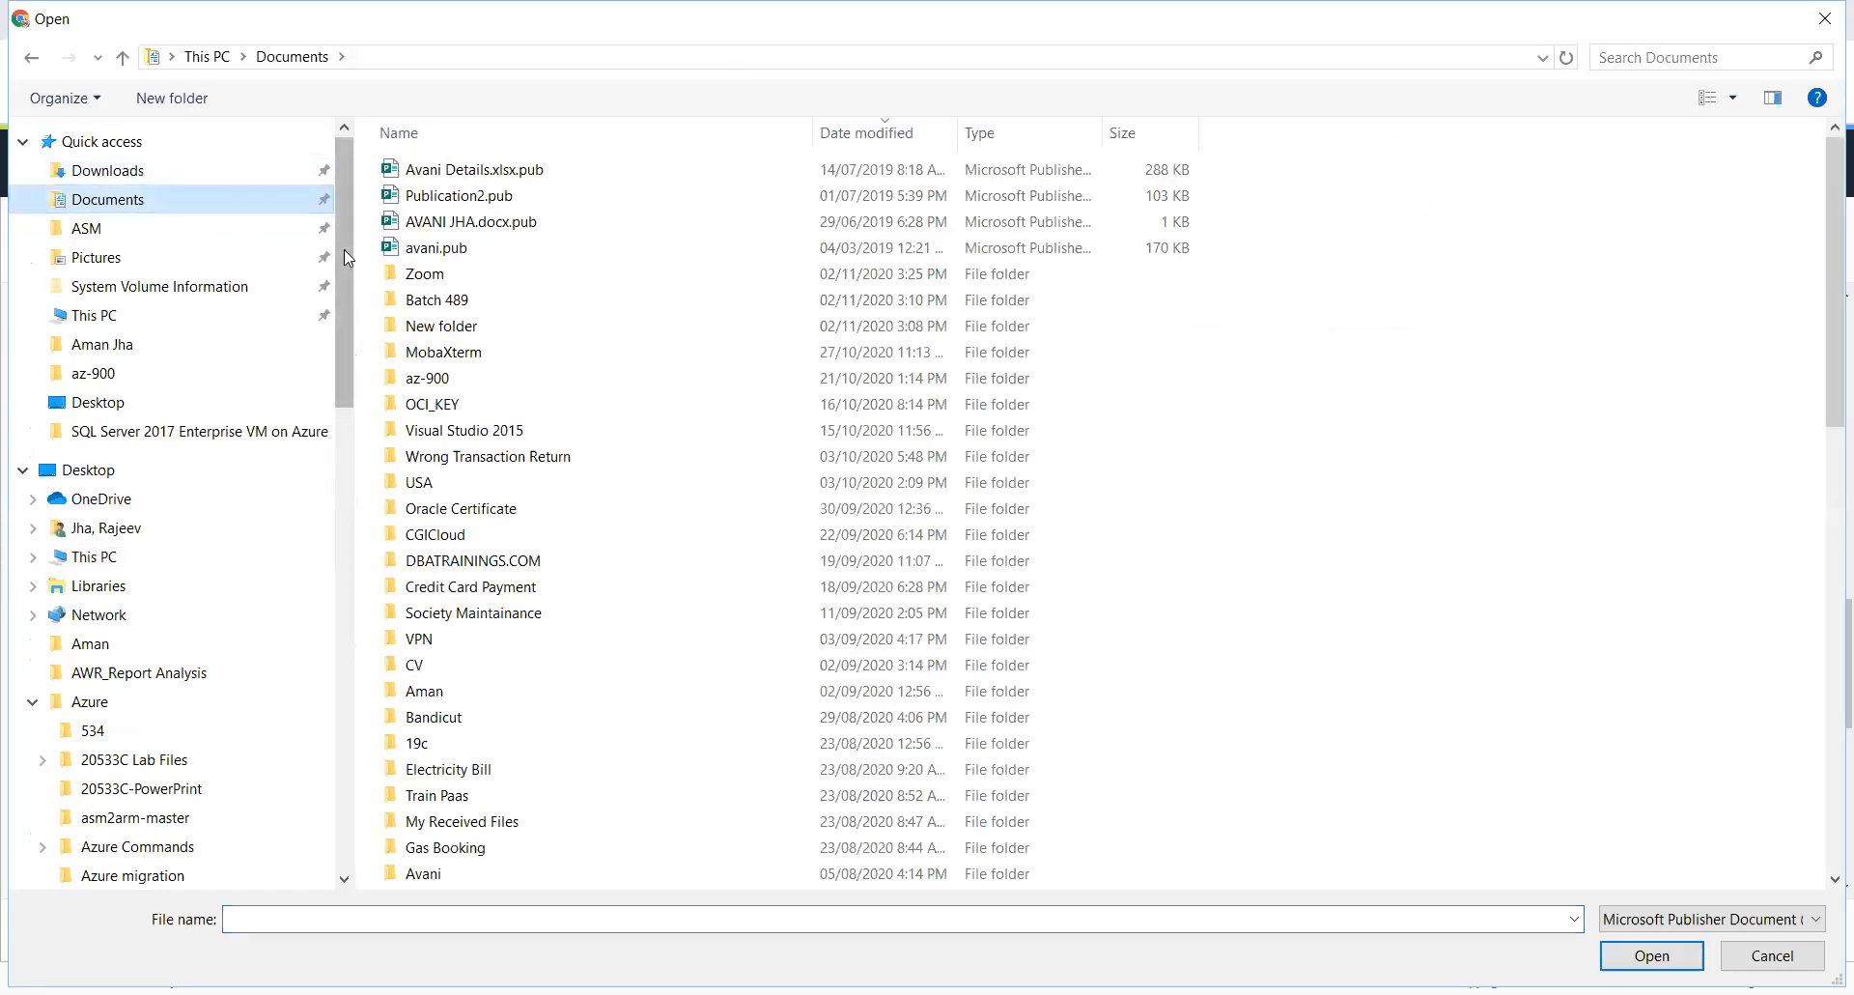
click(396, 303)
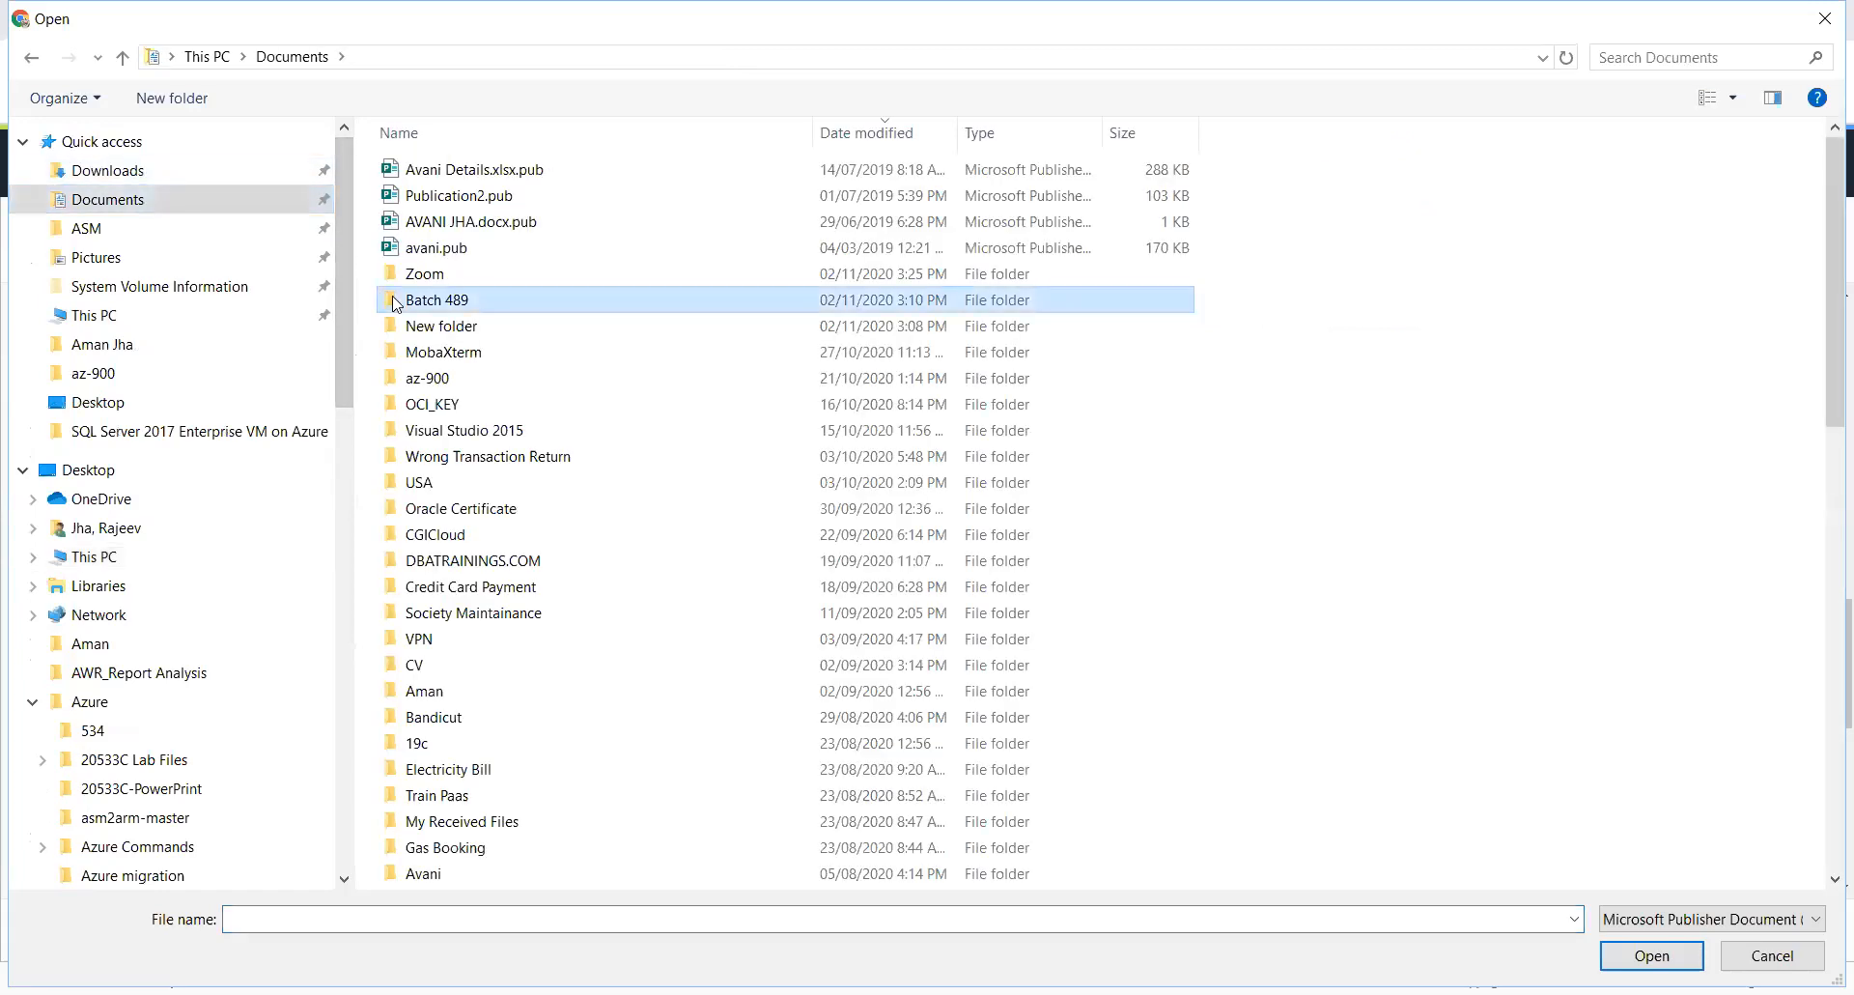
double_click(397, 406)
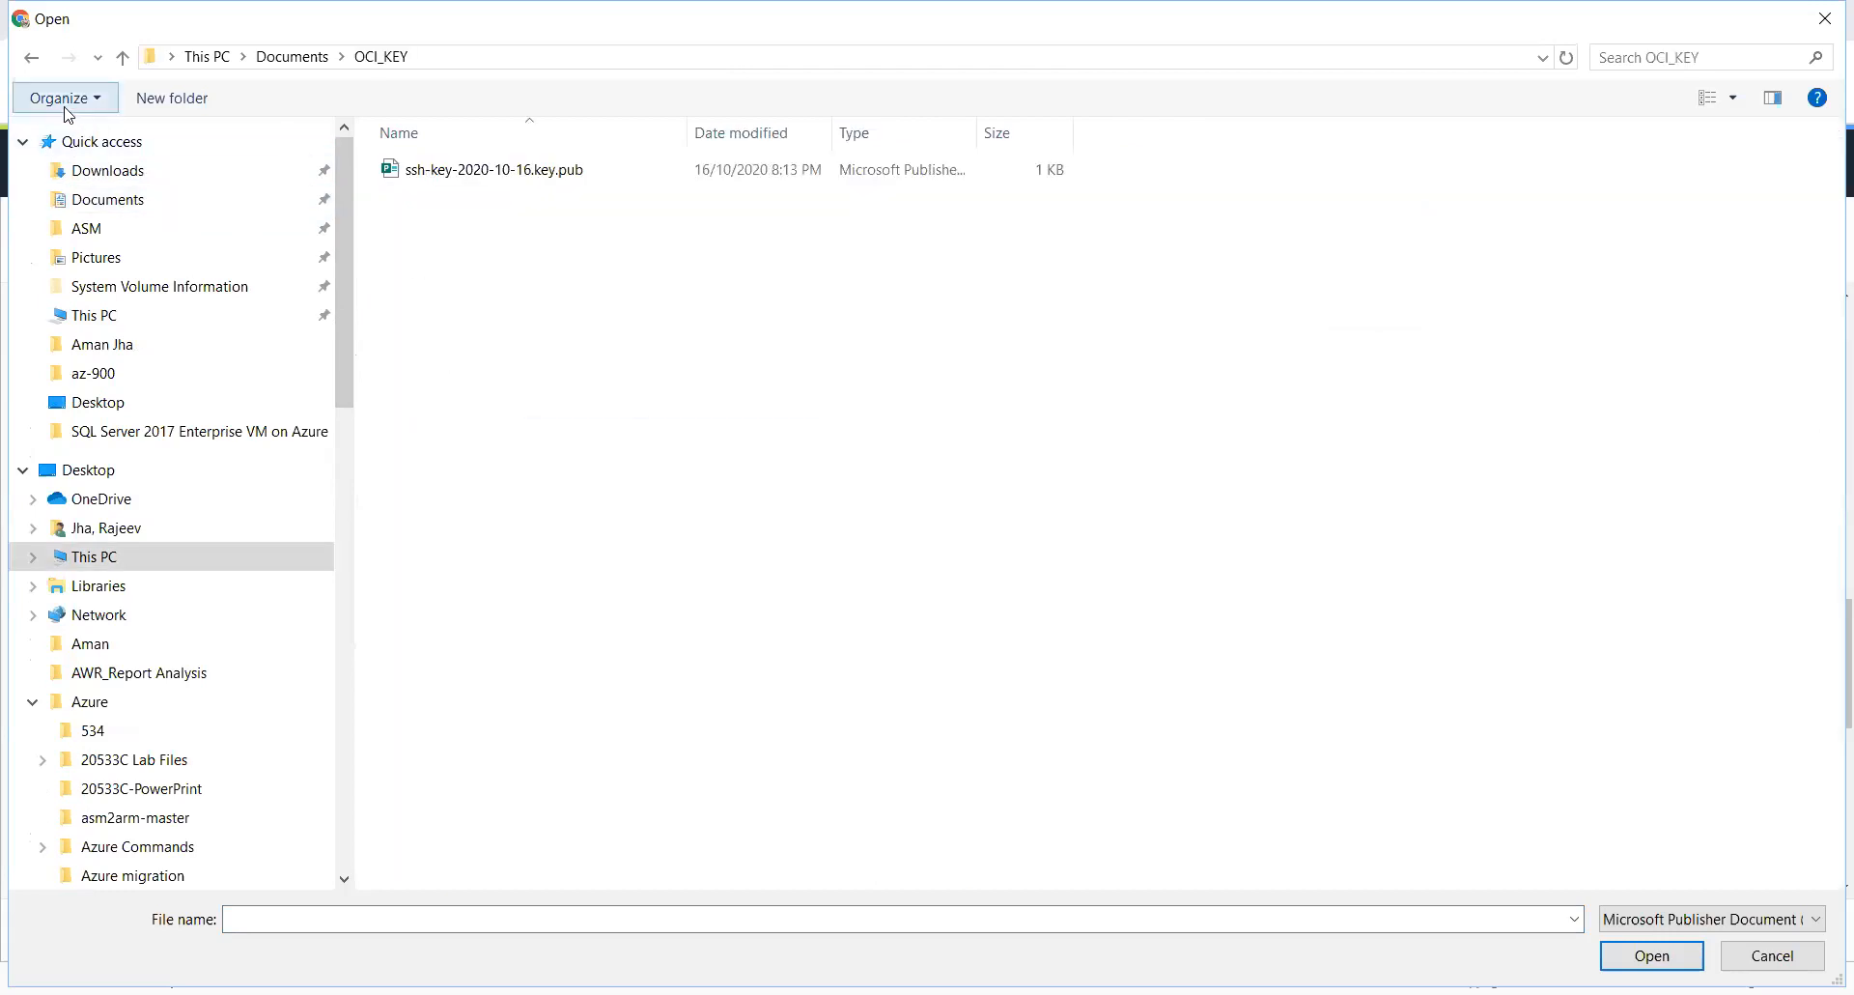
click(32, 57)
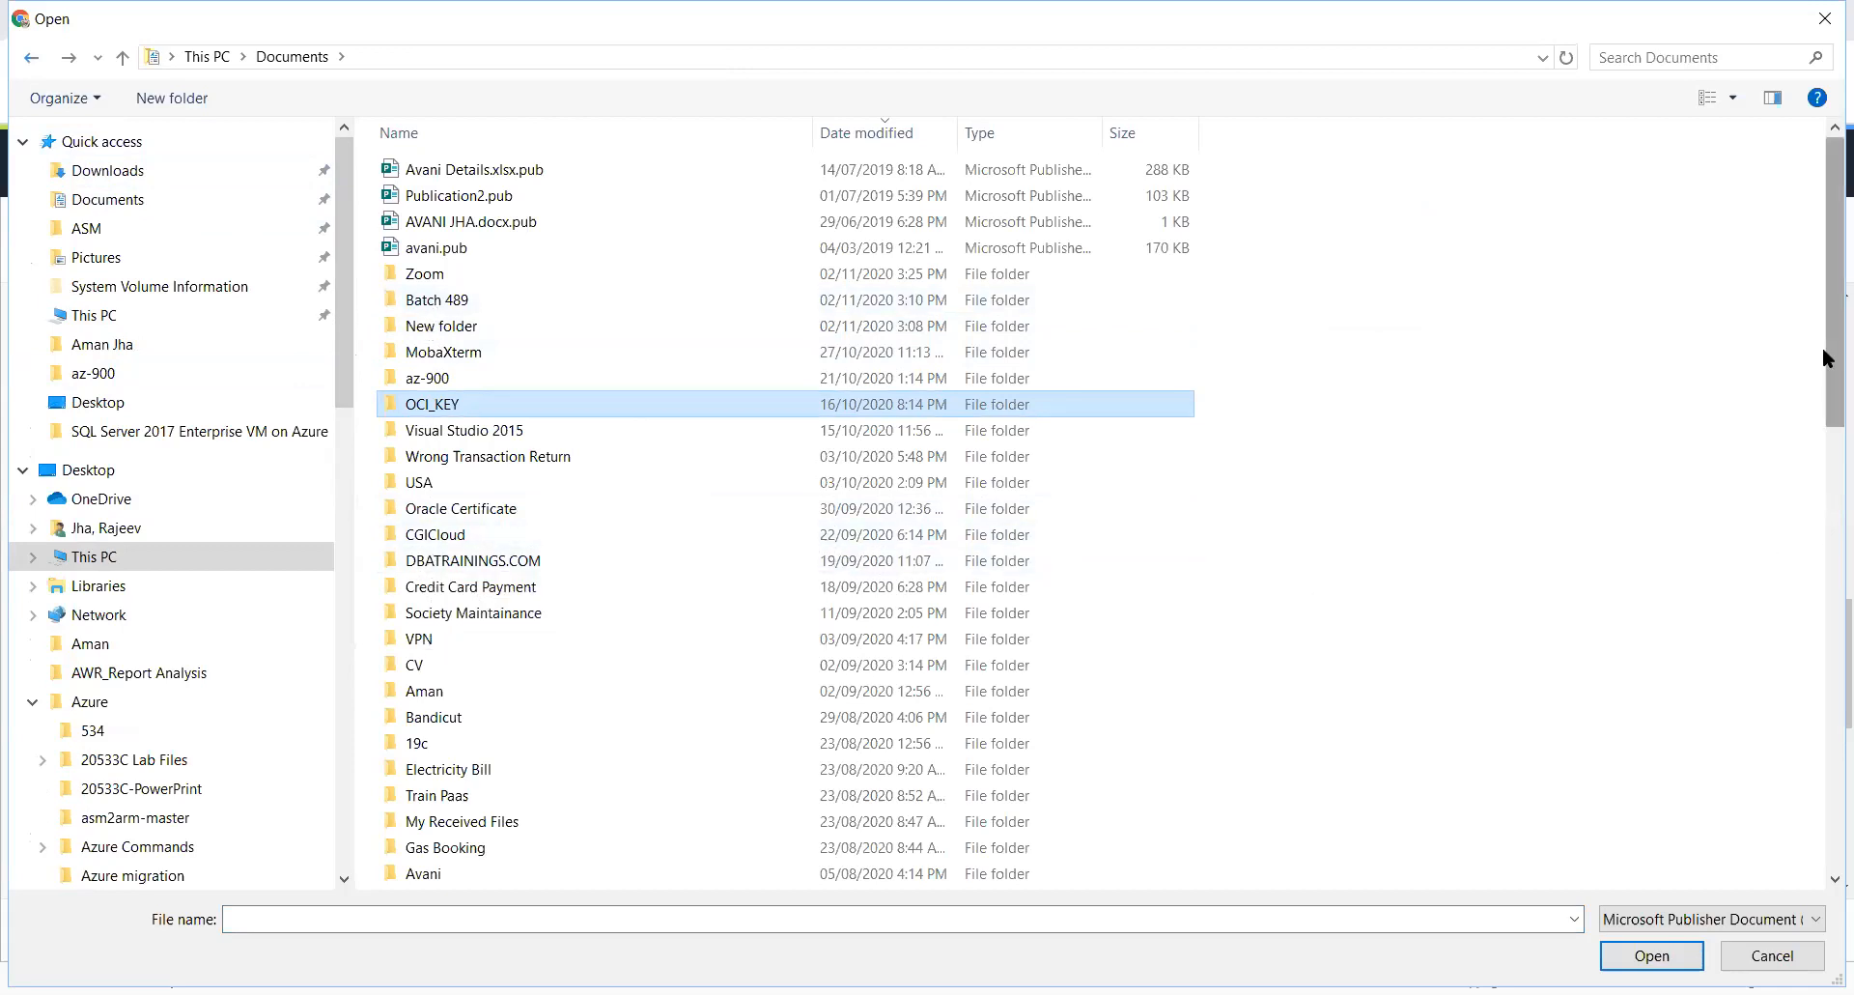
drag(1825, 377, 1815, 586)
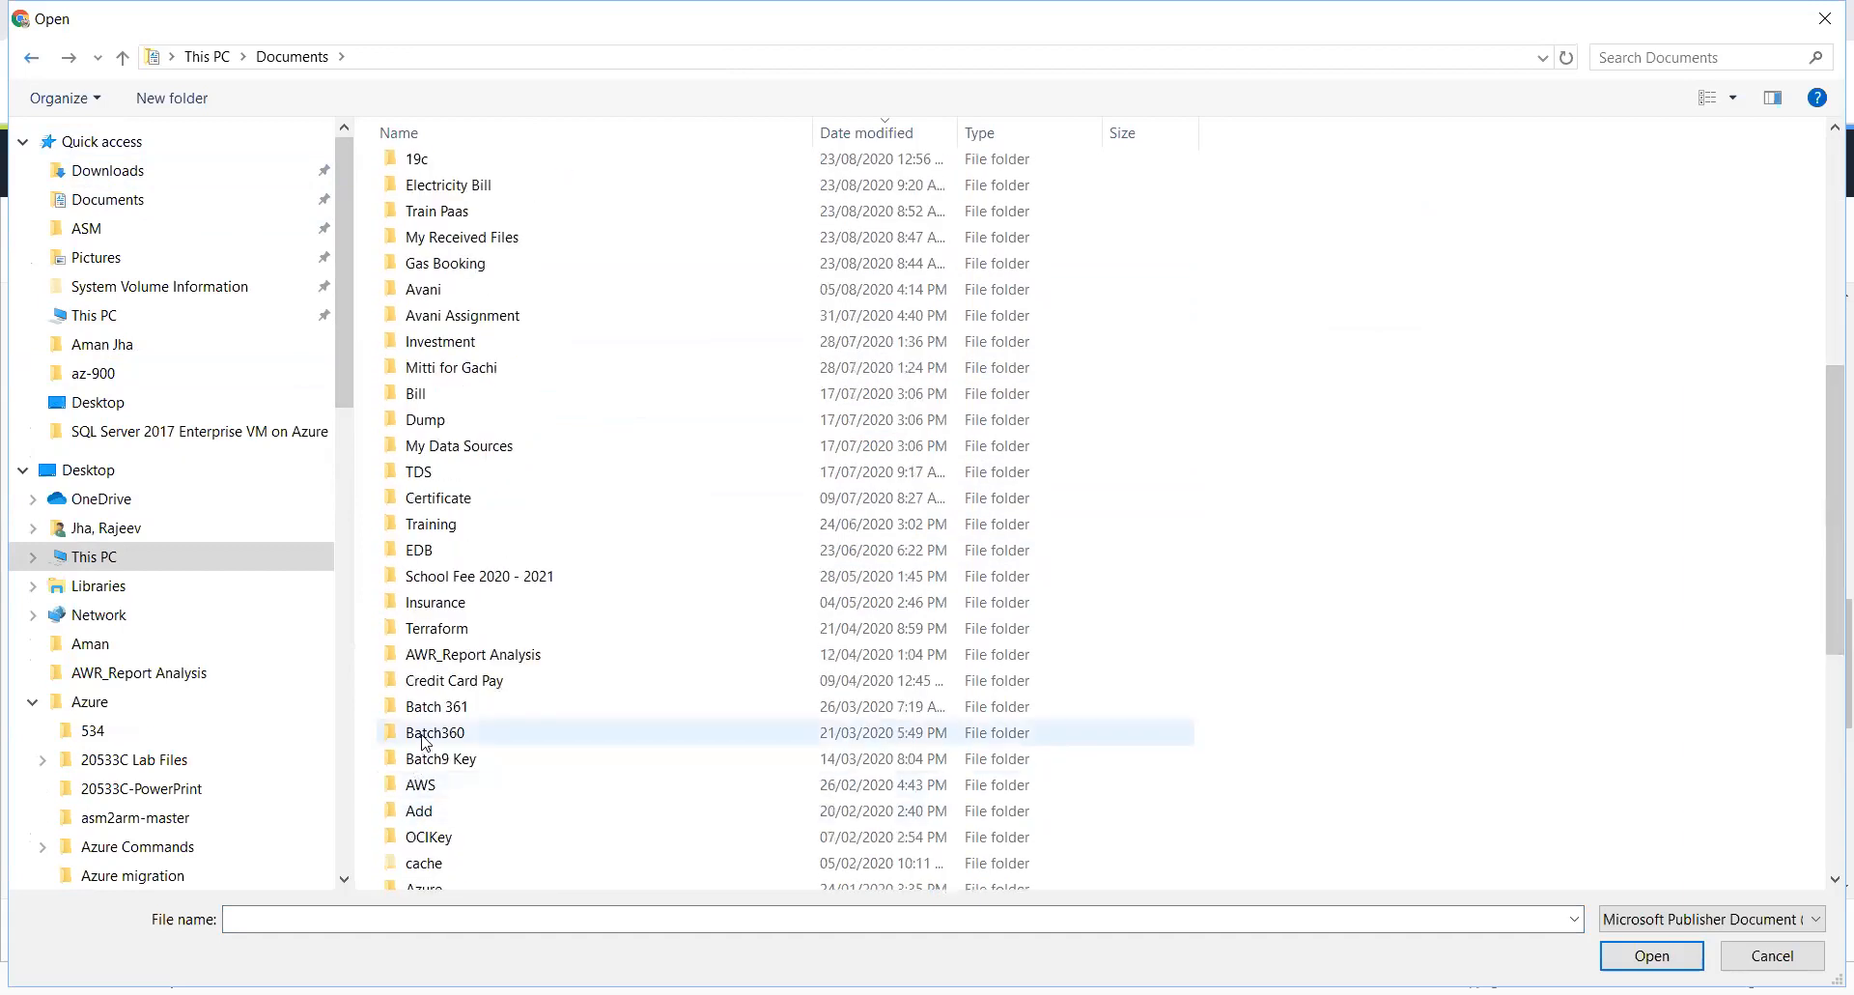
click(425, 734)
click(422, 760)
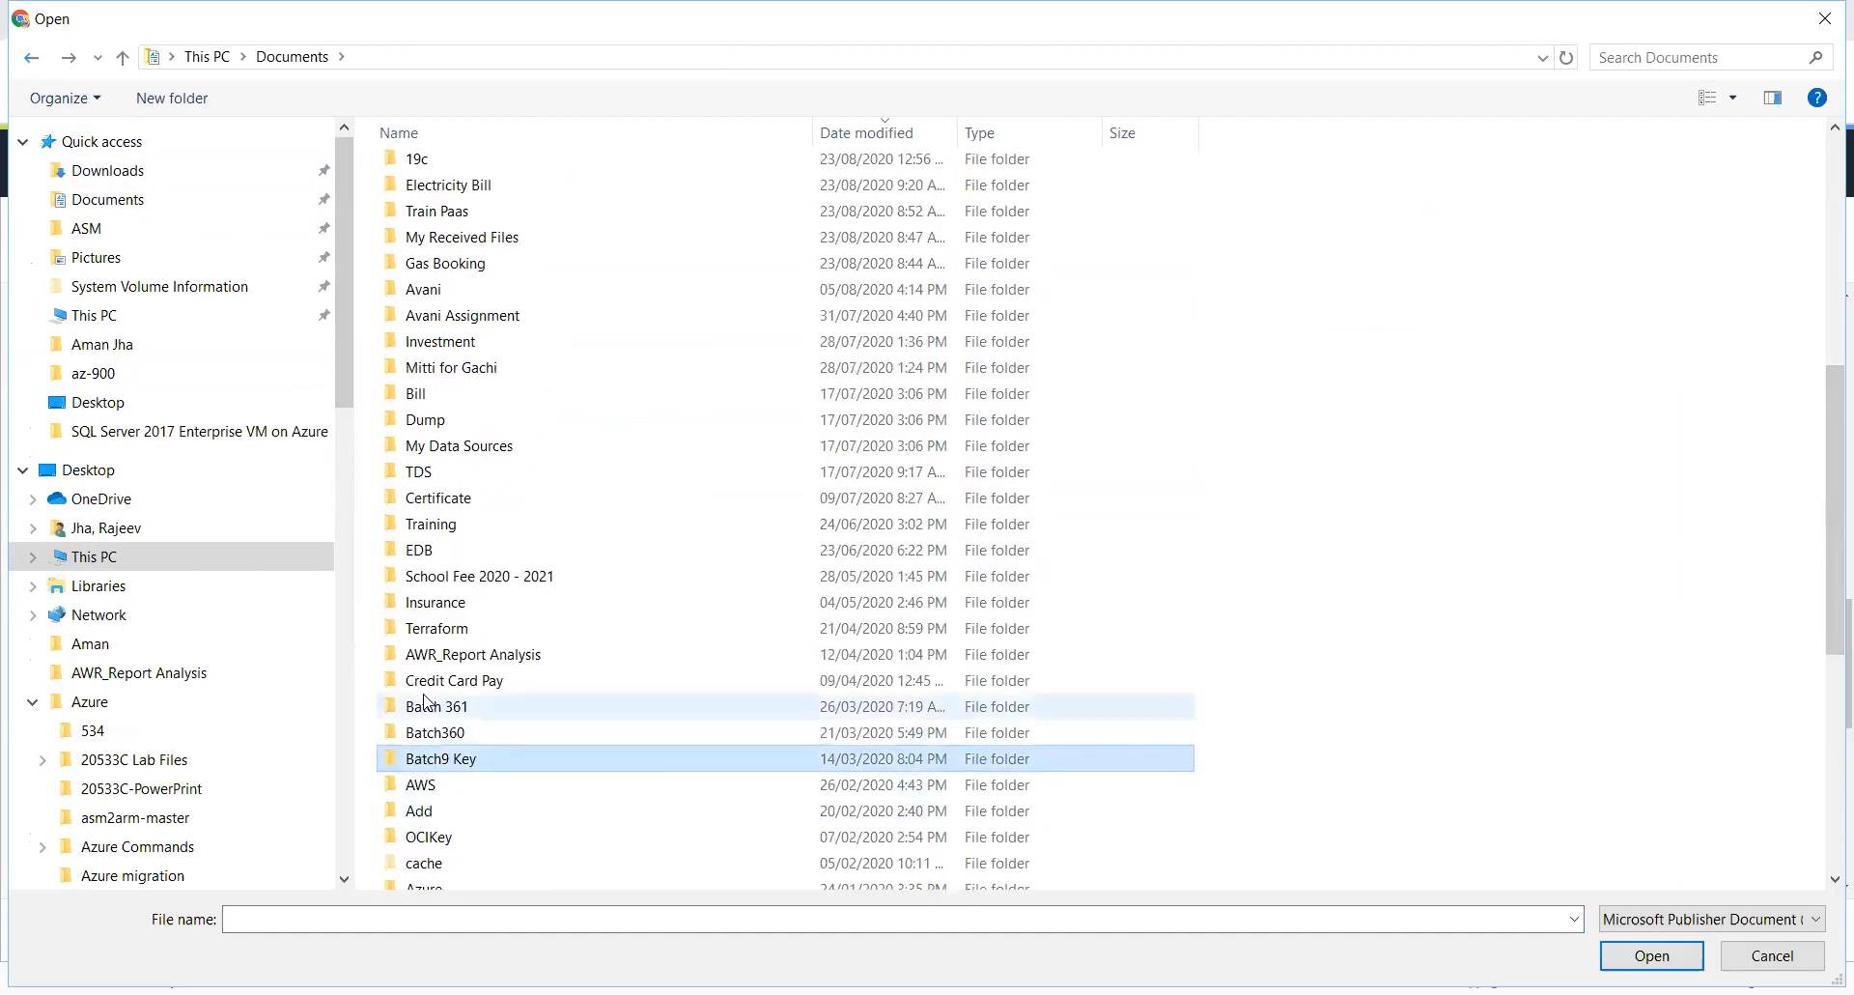
double_click(422, 763)
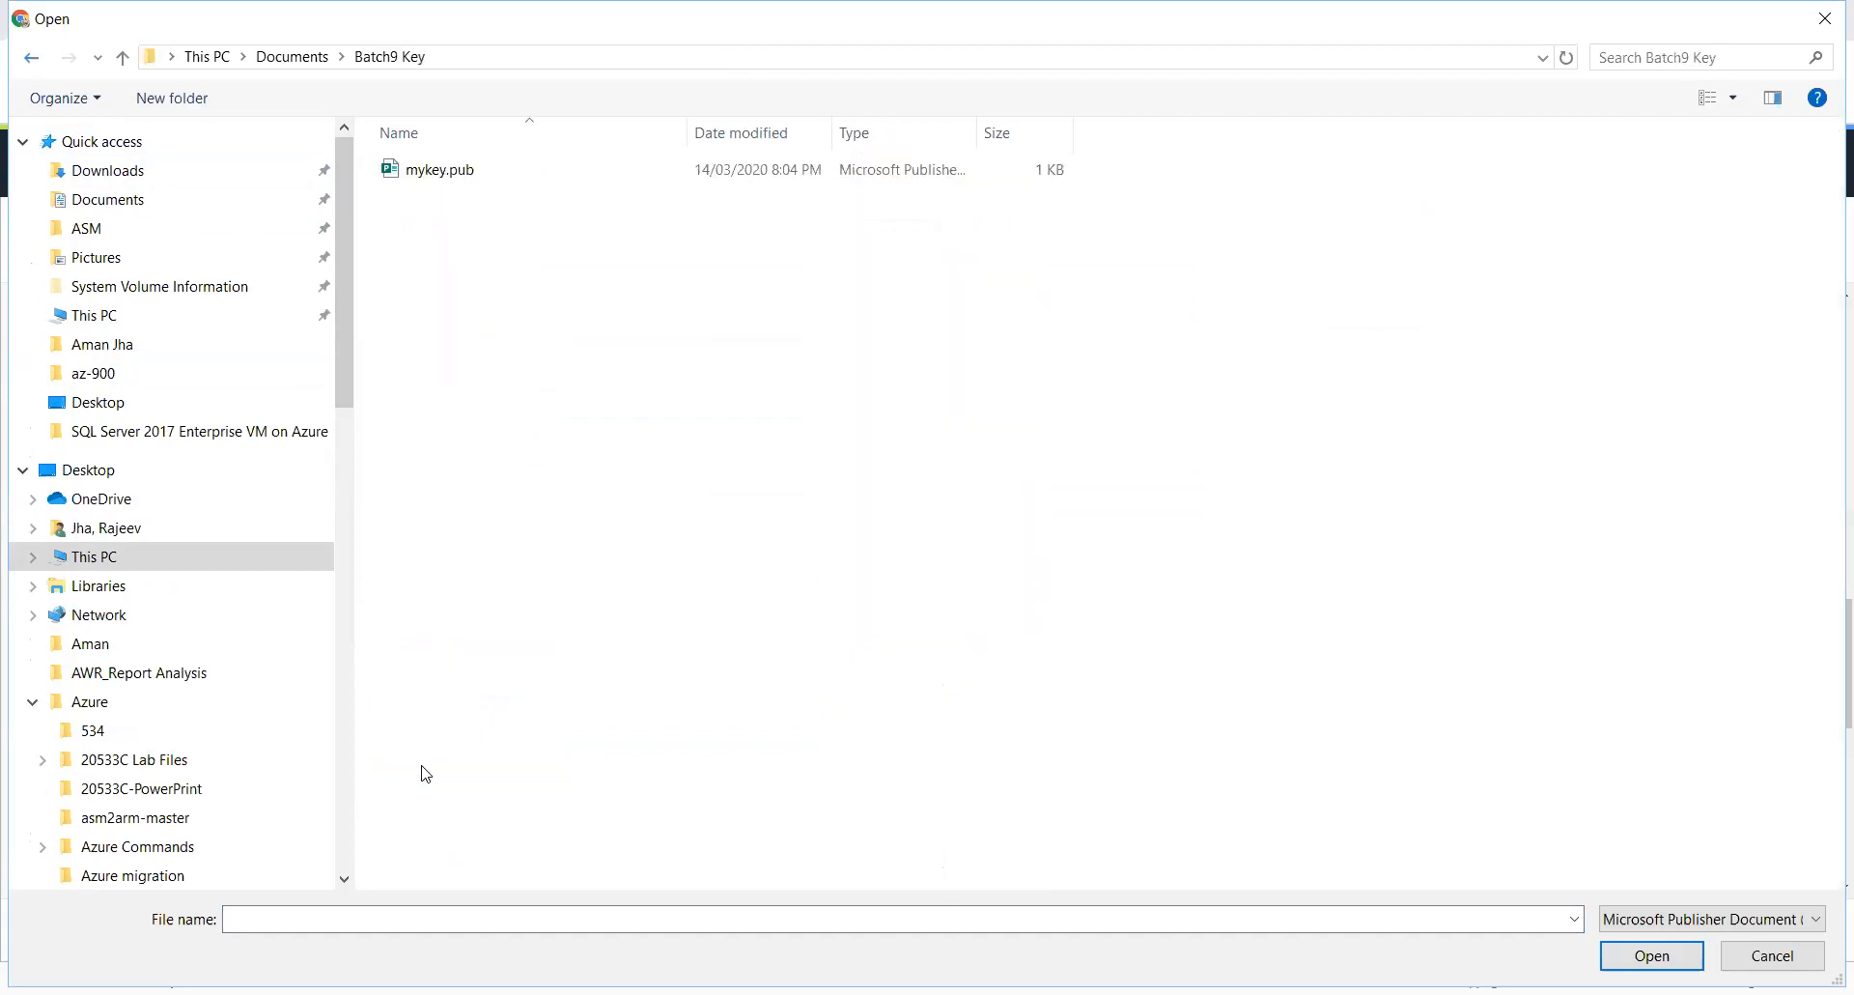
double_click(398, 171)
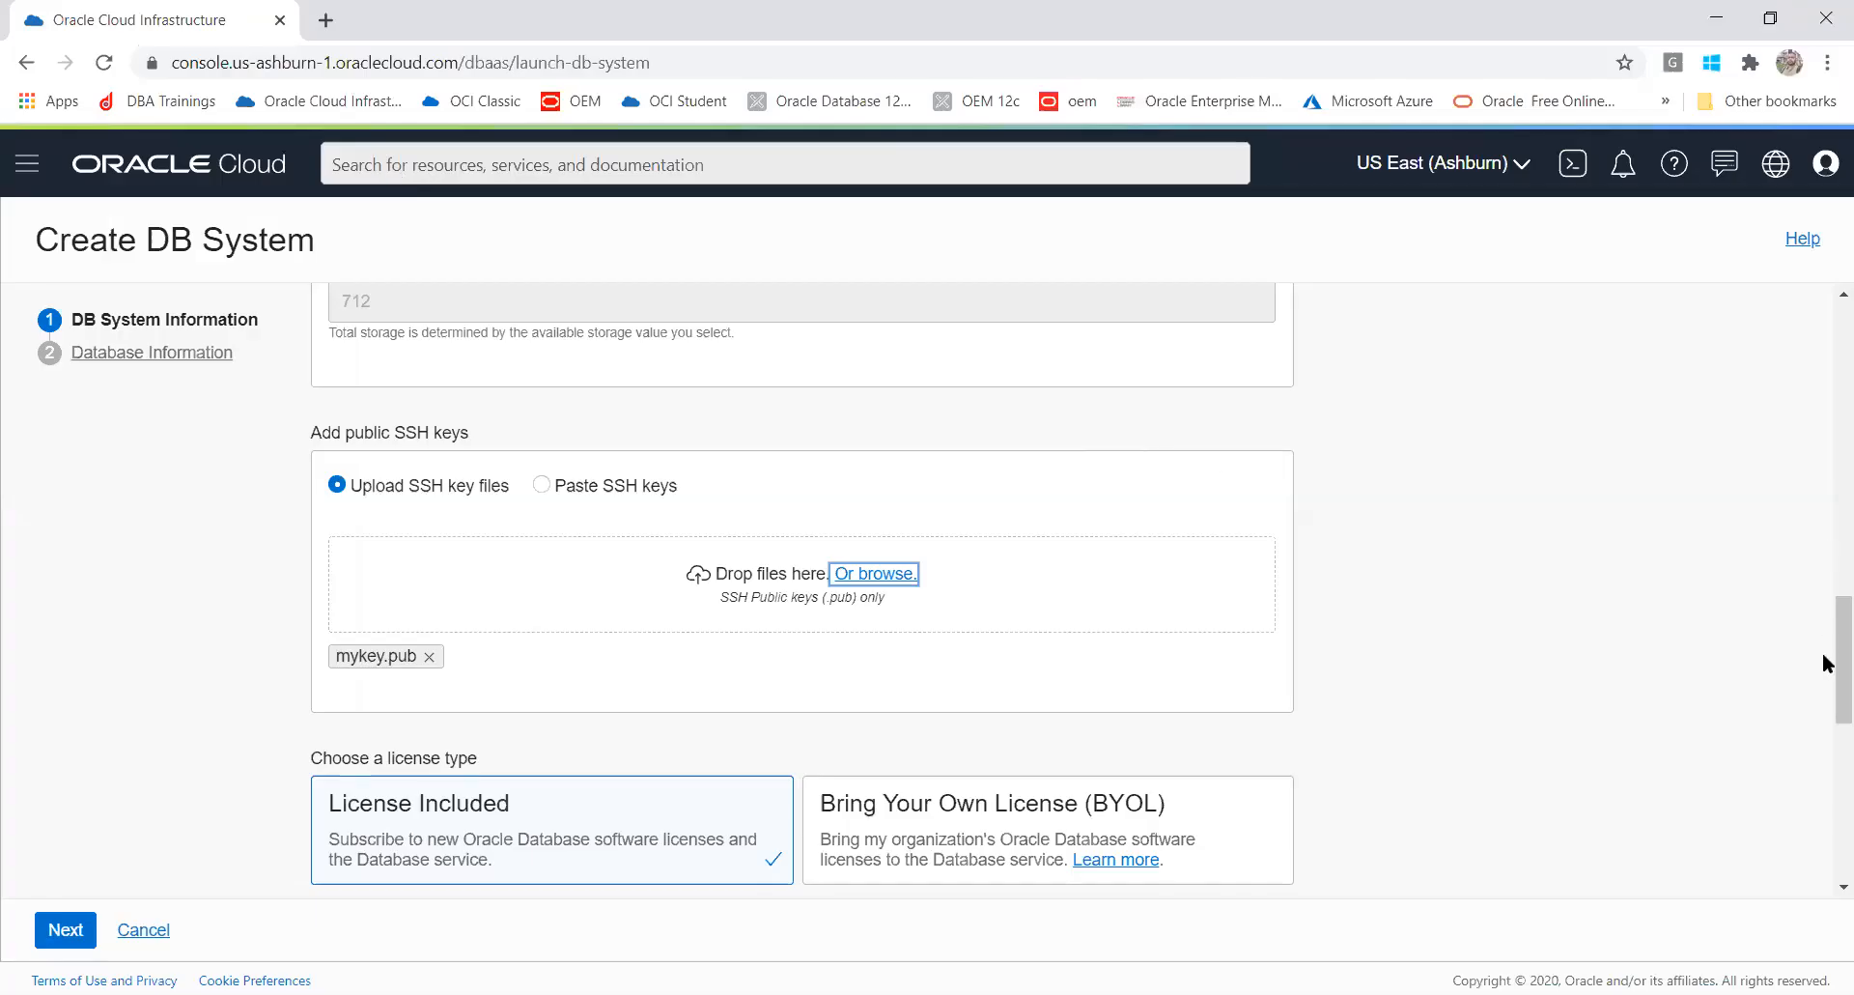
Step: Select DBATDBVCN as the virtual cloud network
drag(1822, 651, 1822, 611)
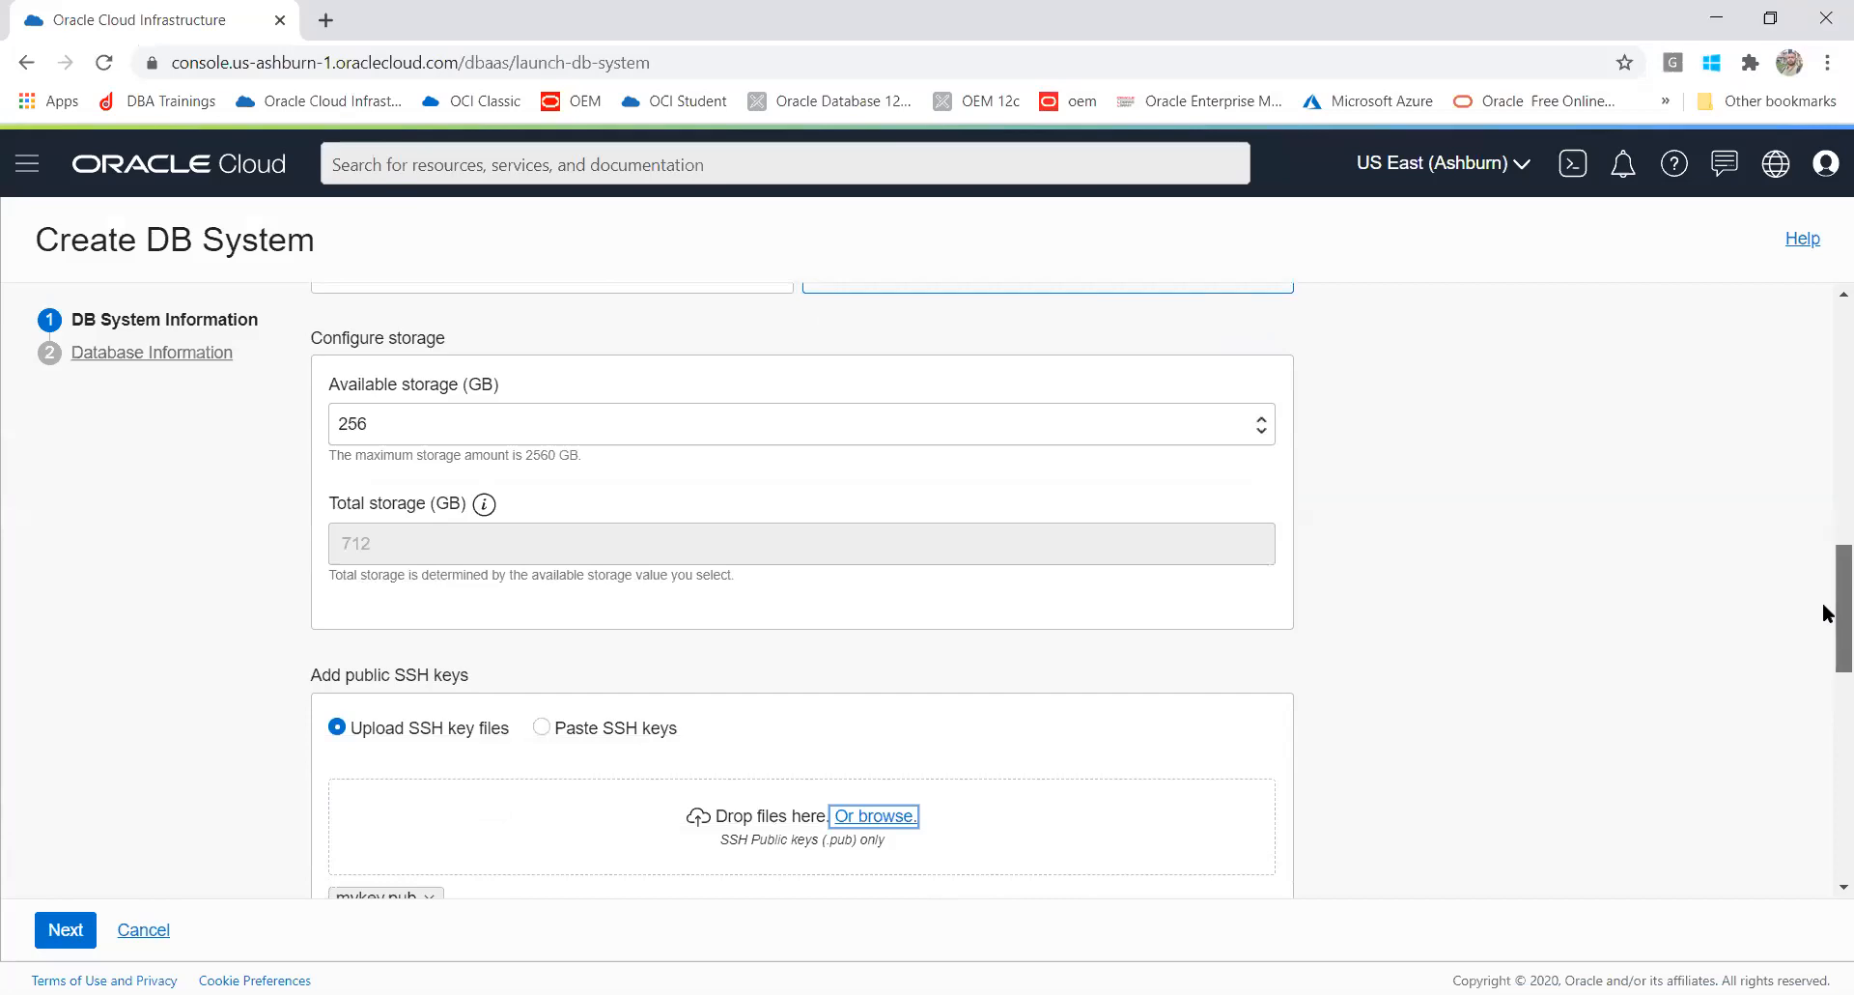
drag(1824, 613, 1824, 634)
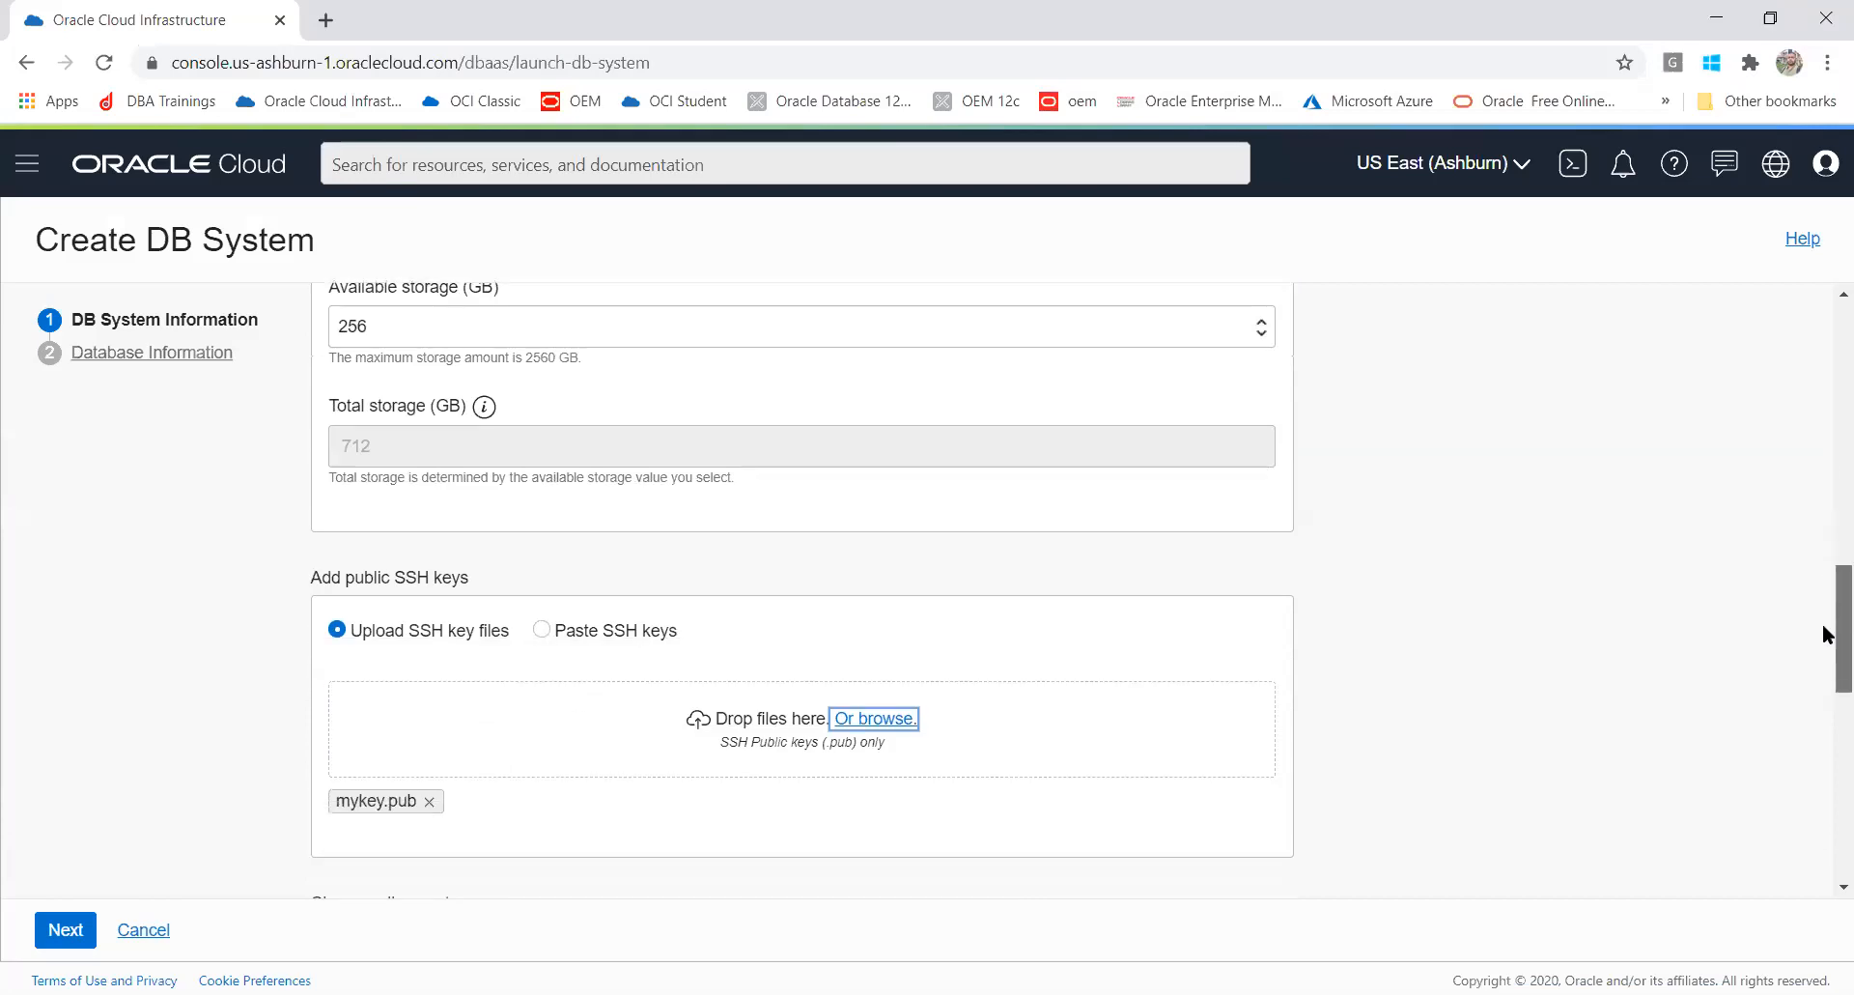
drag(1823, 626, 1823, 717)
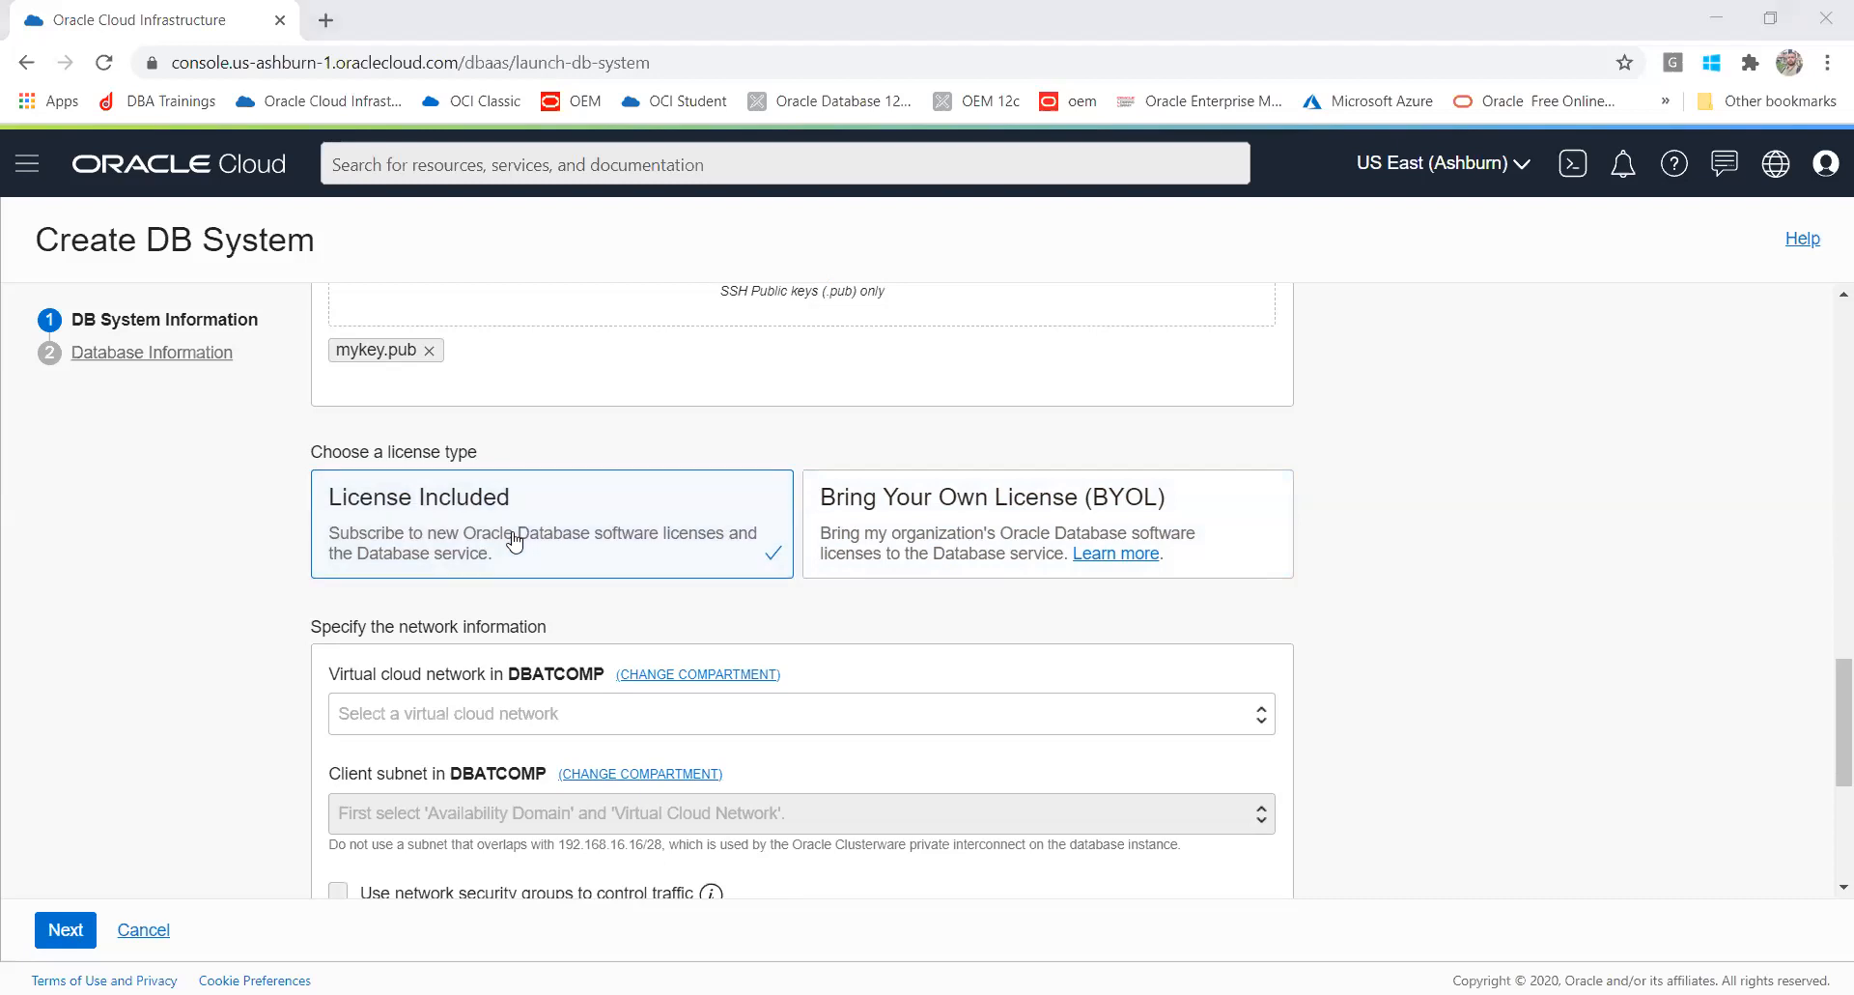
click(529, 715)
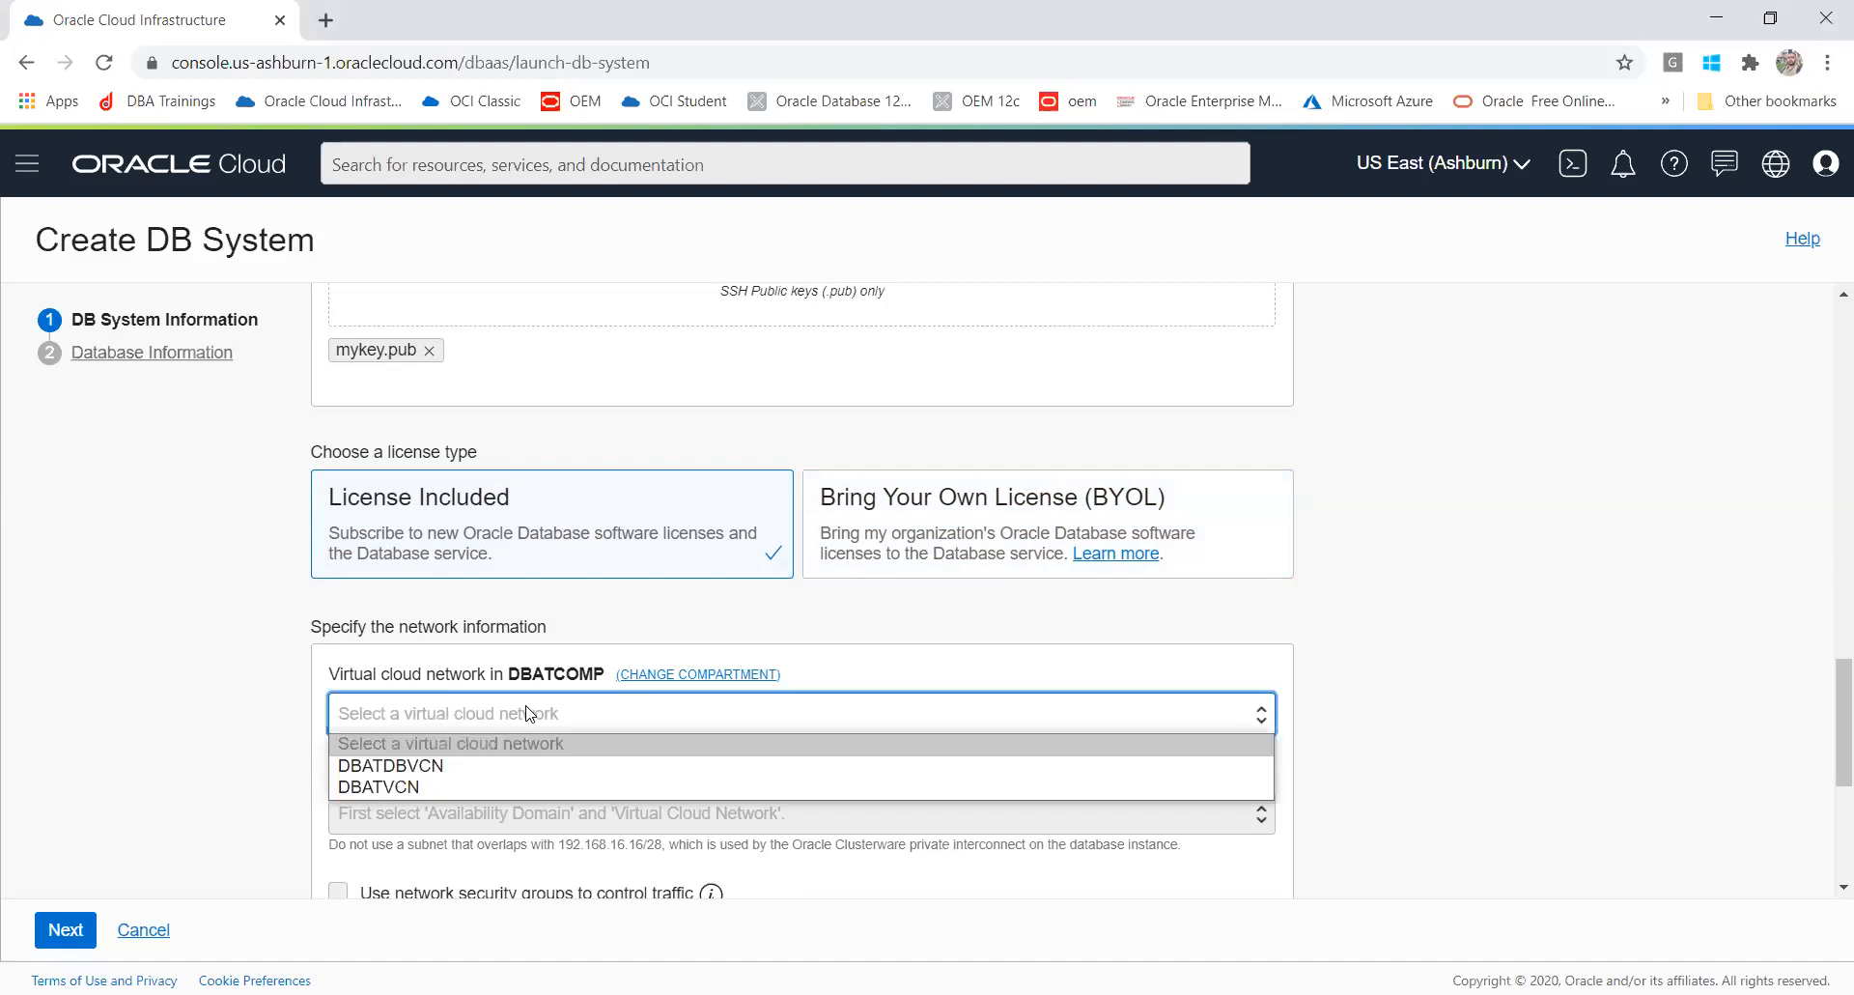
click(507, 768)
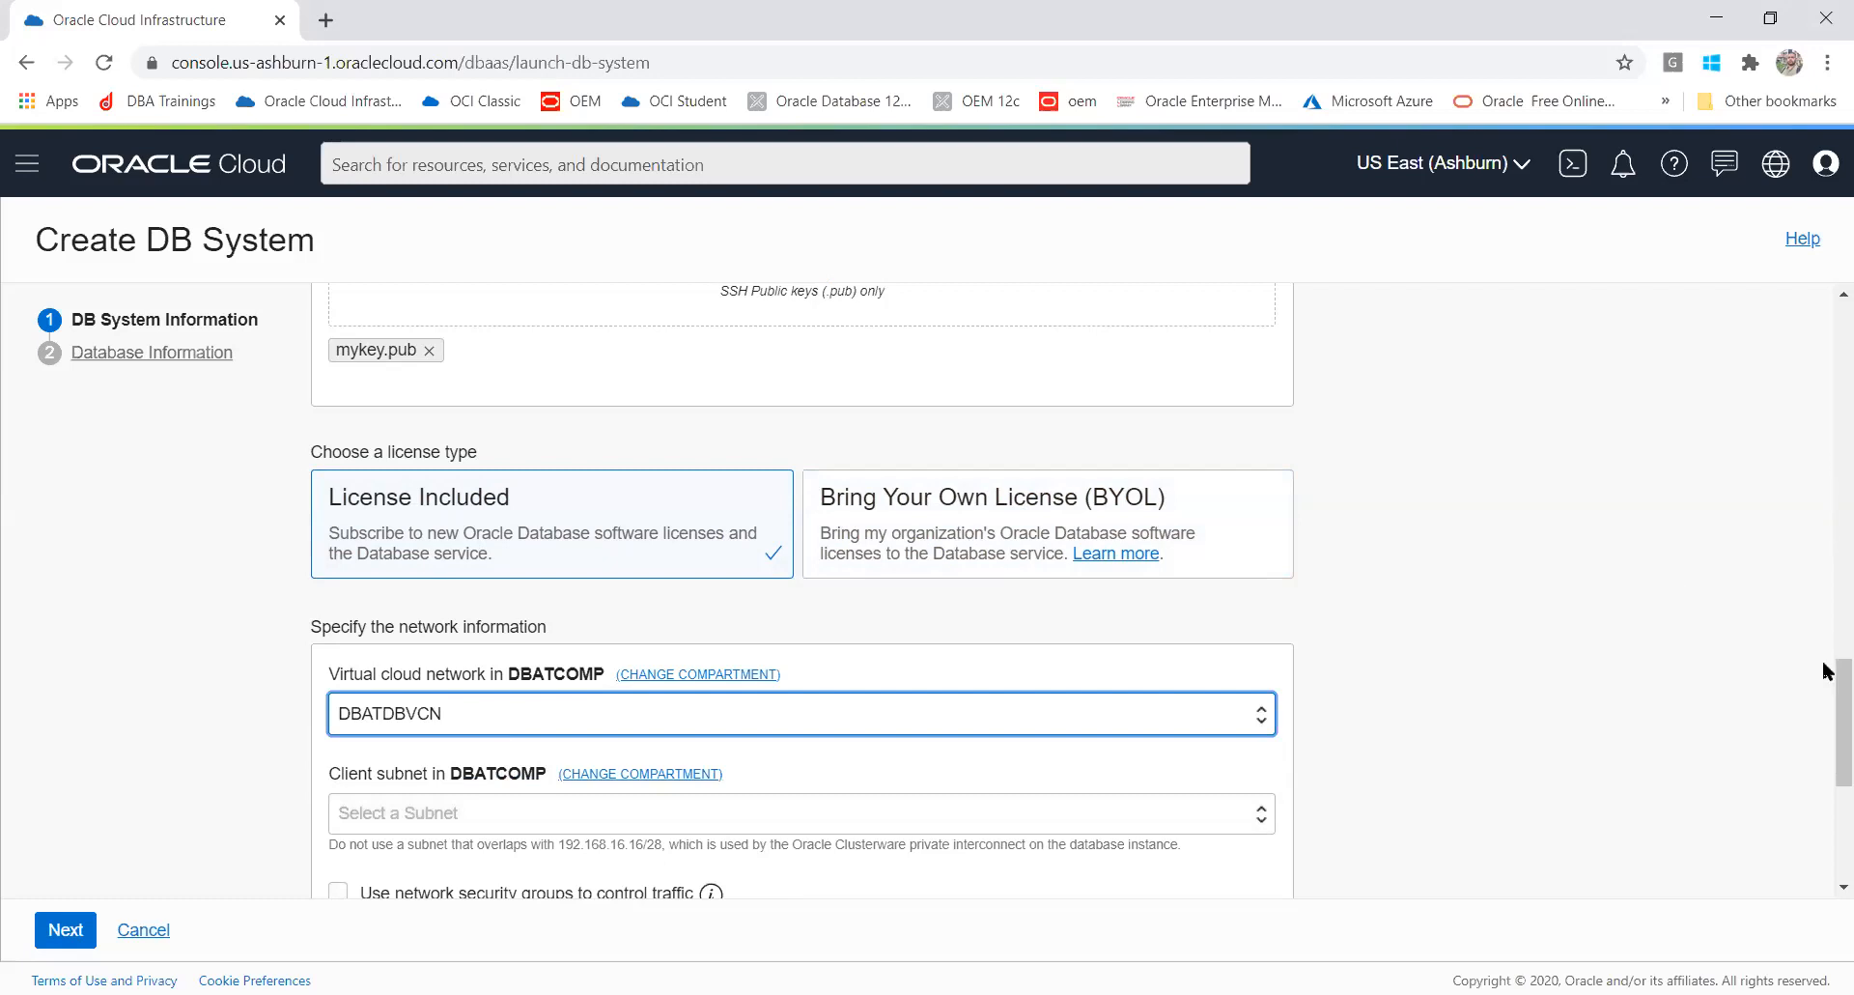
Step: Switch the network to DBATVCN and choose Public Subnet-DBATVCN(regional) as the client subnet
drag(1830, 718, 1825, 746)
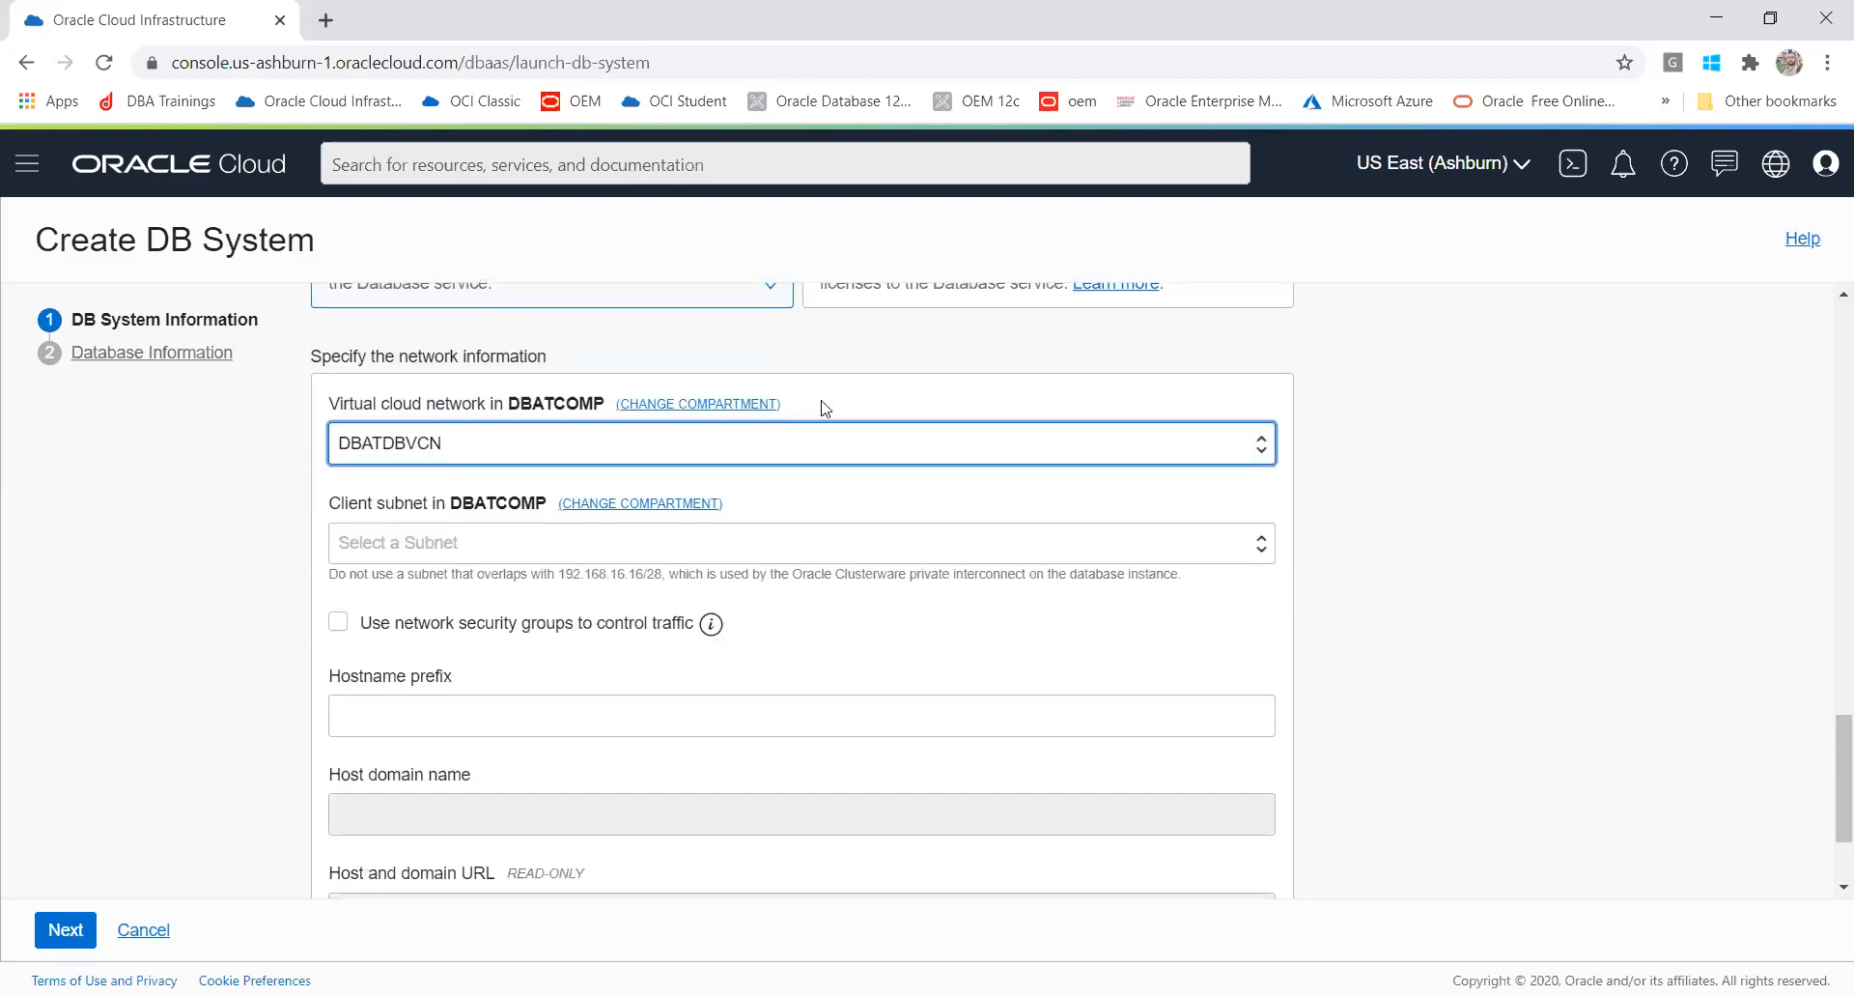
click(710, 446)
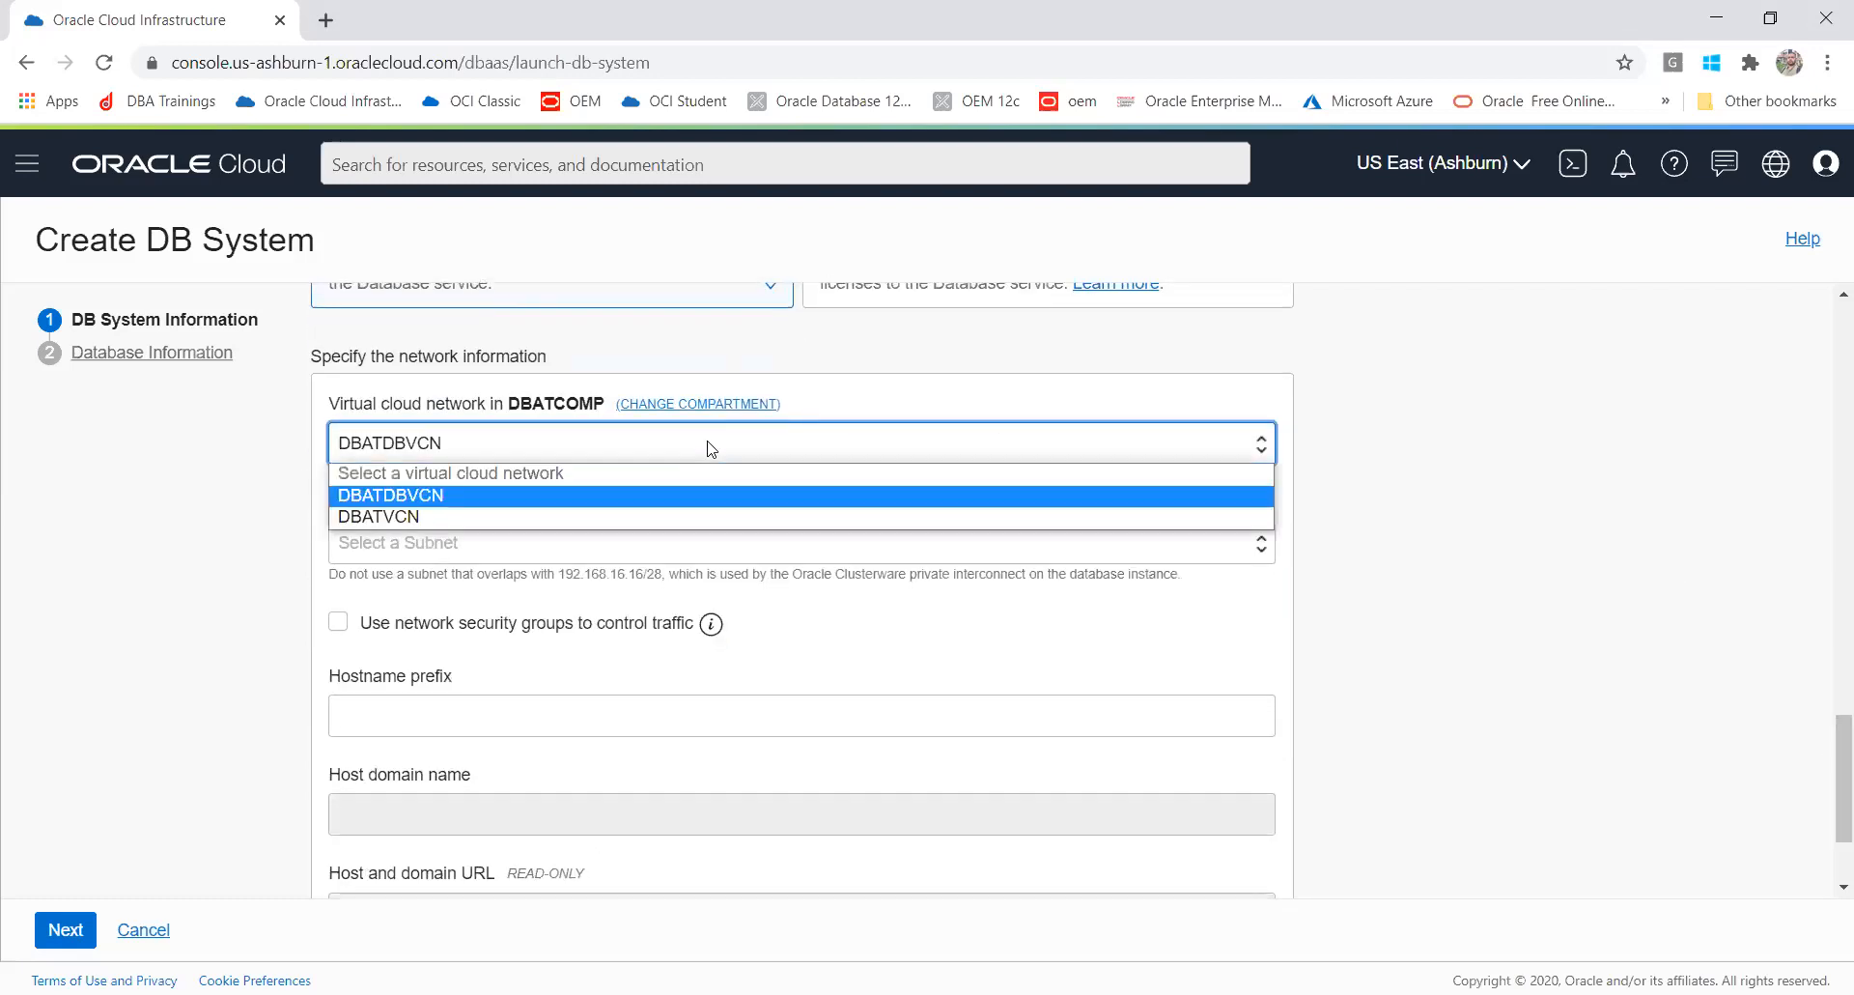
click(675, 516)
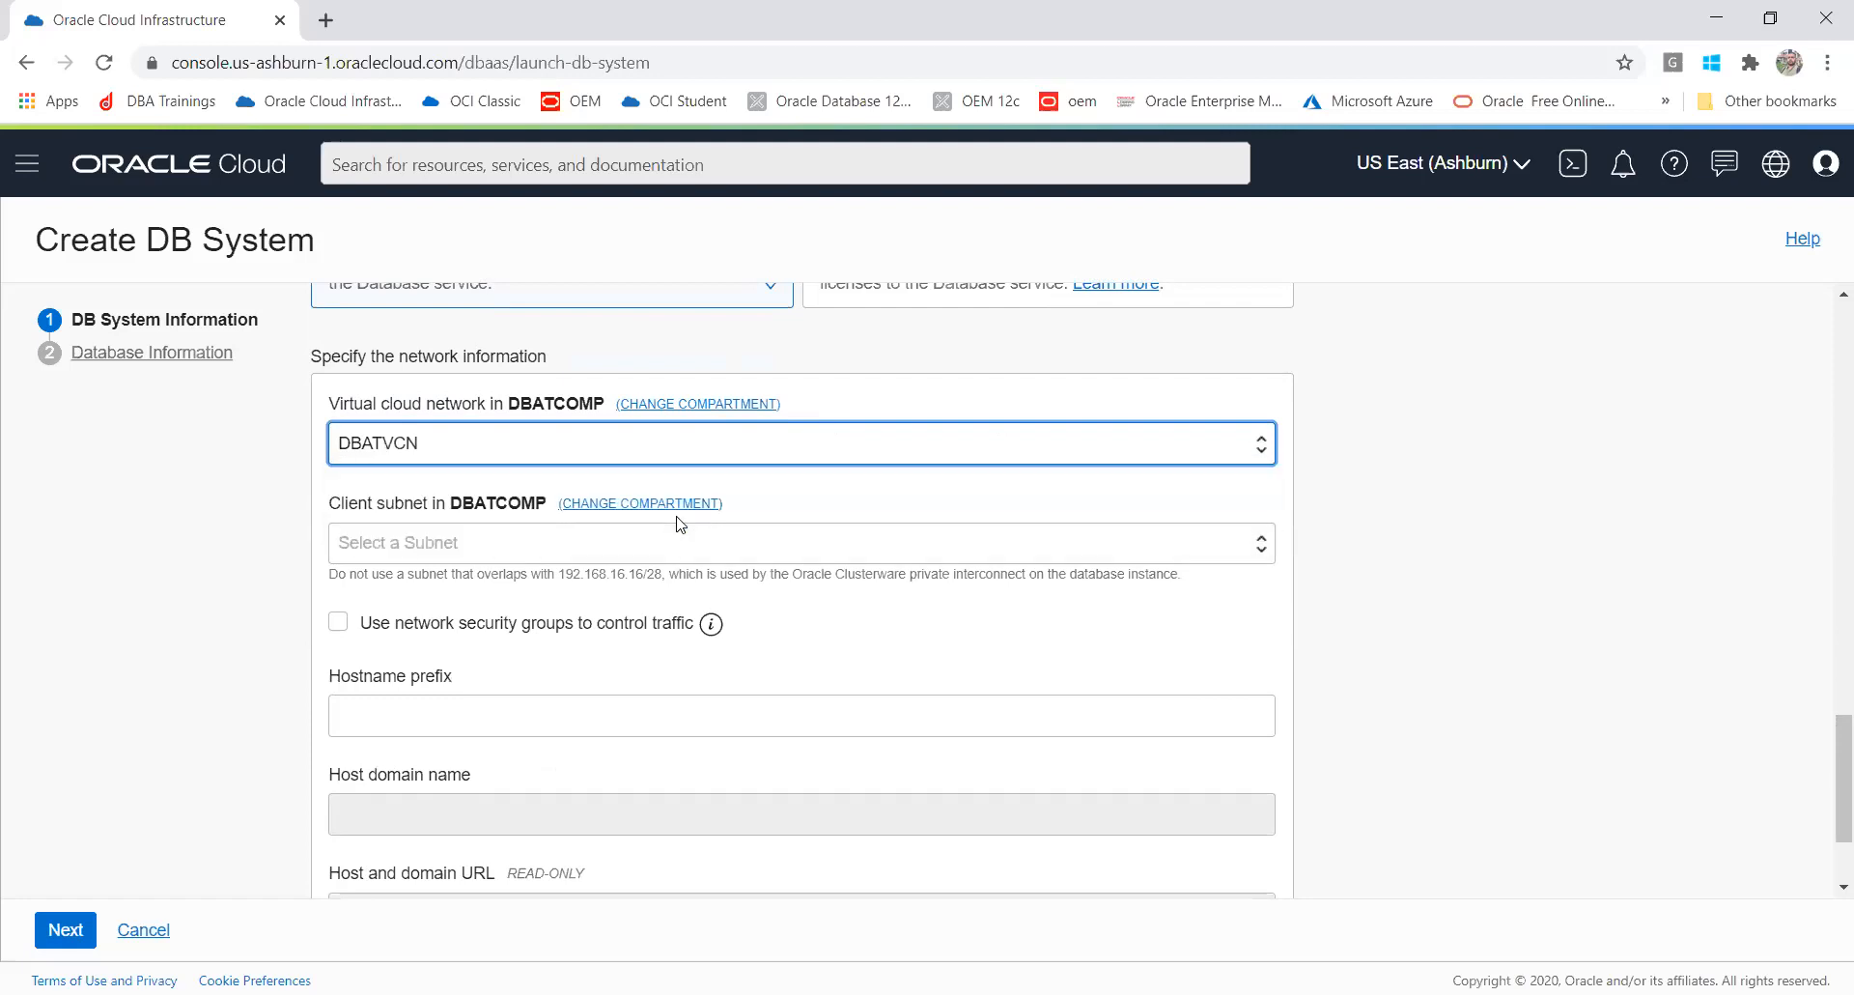
click(681, 548)
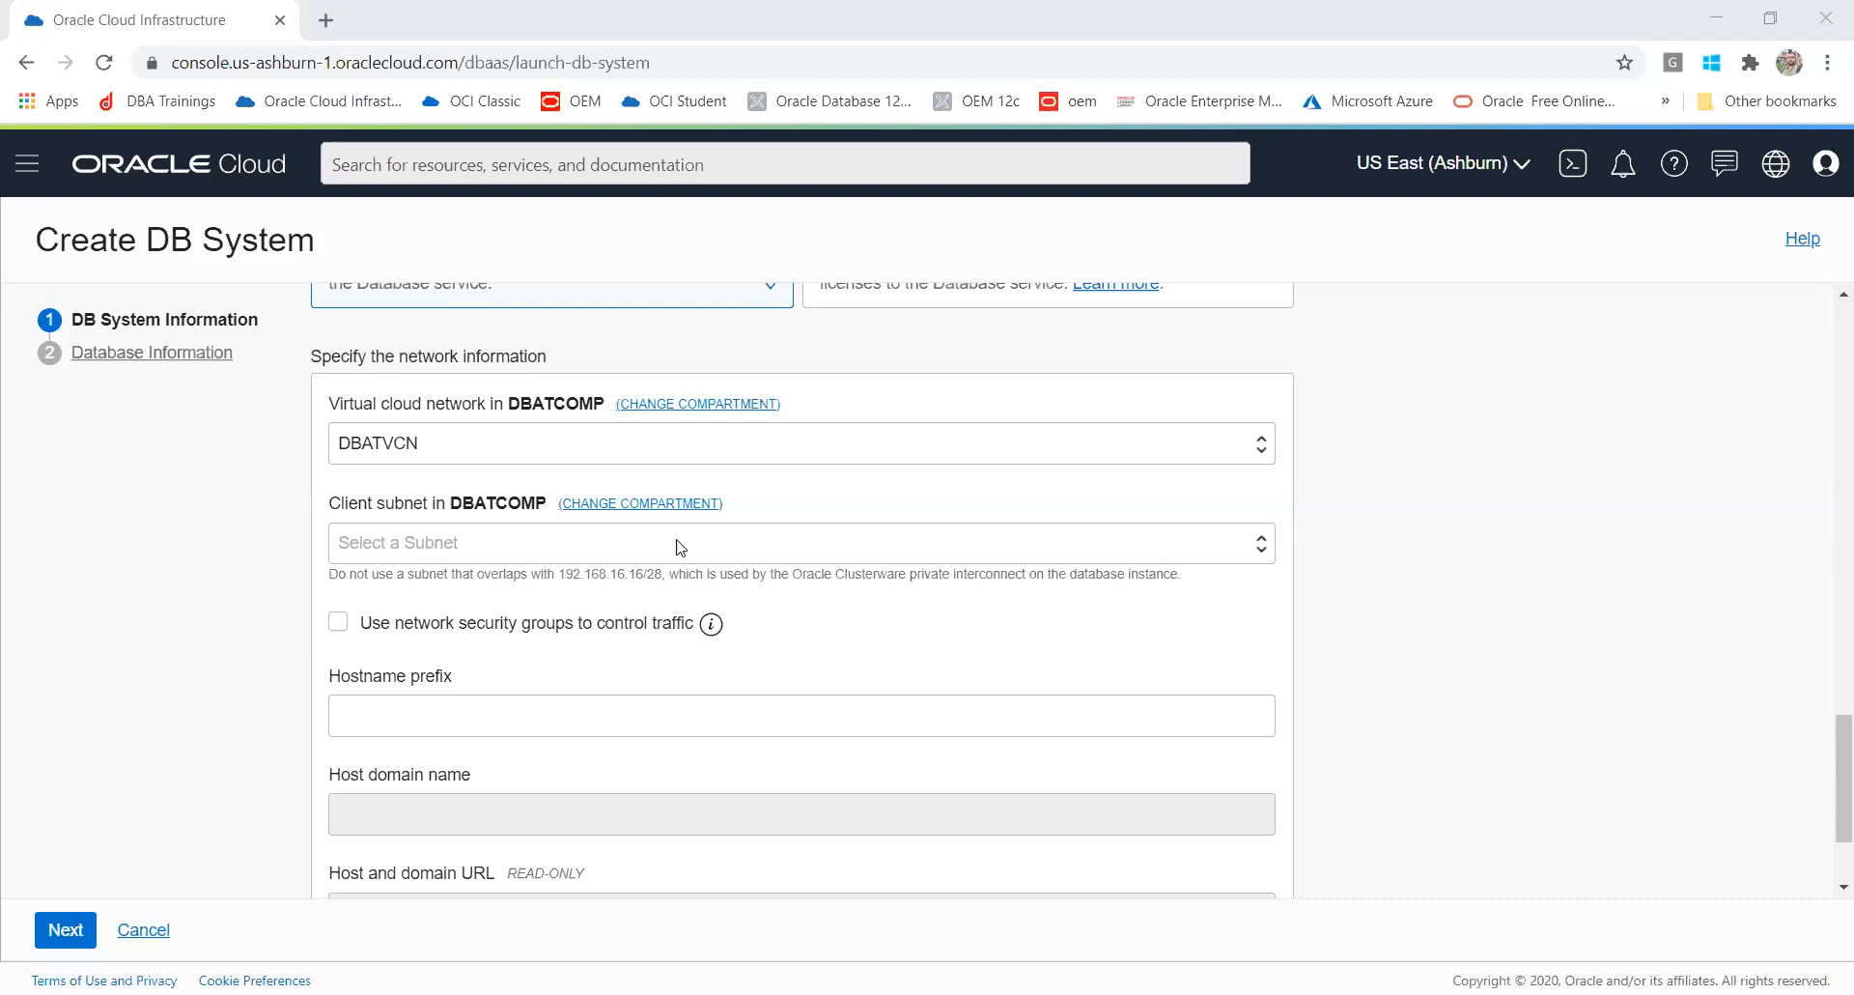
click(627, 543)
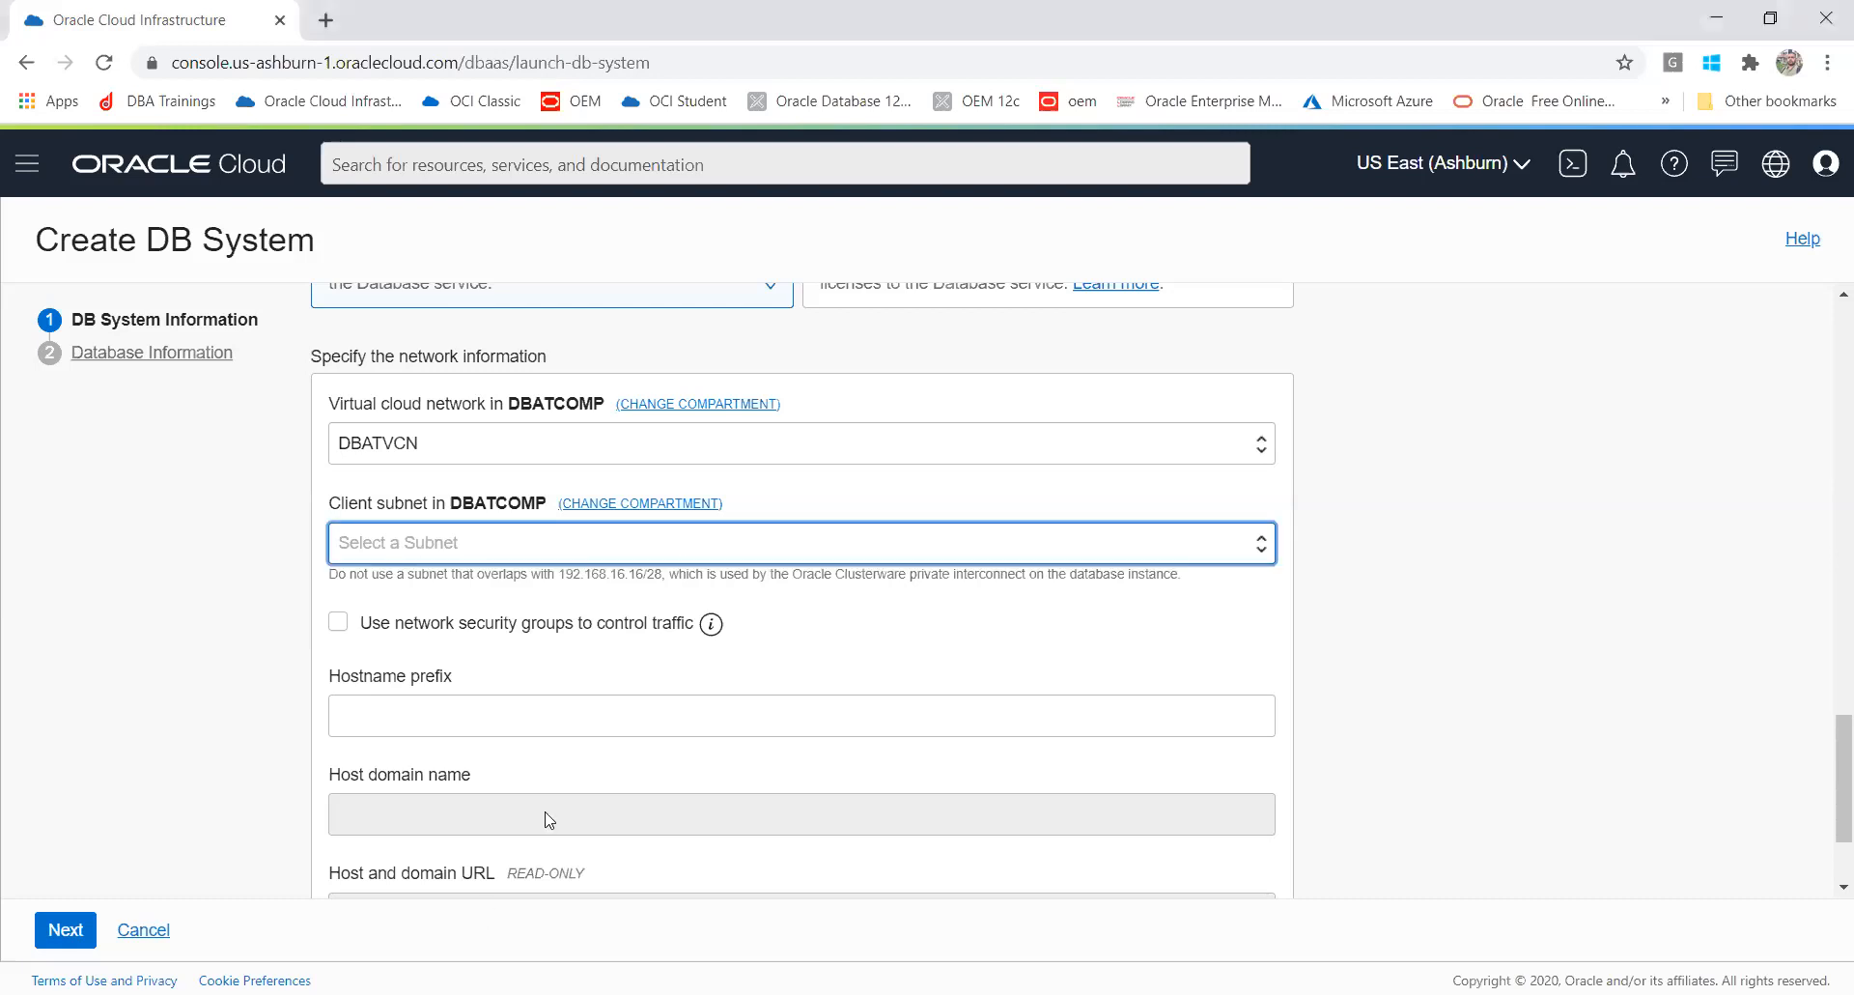
click(556, 555)
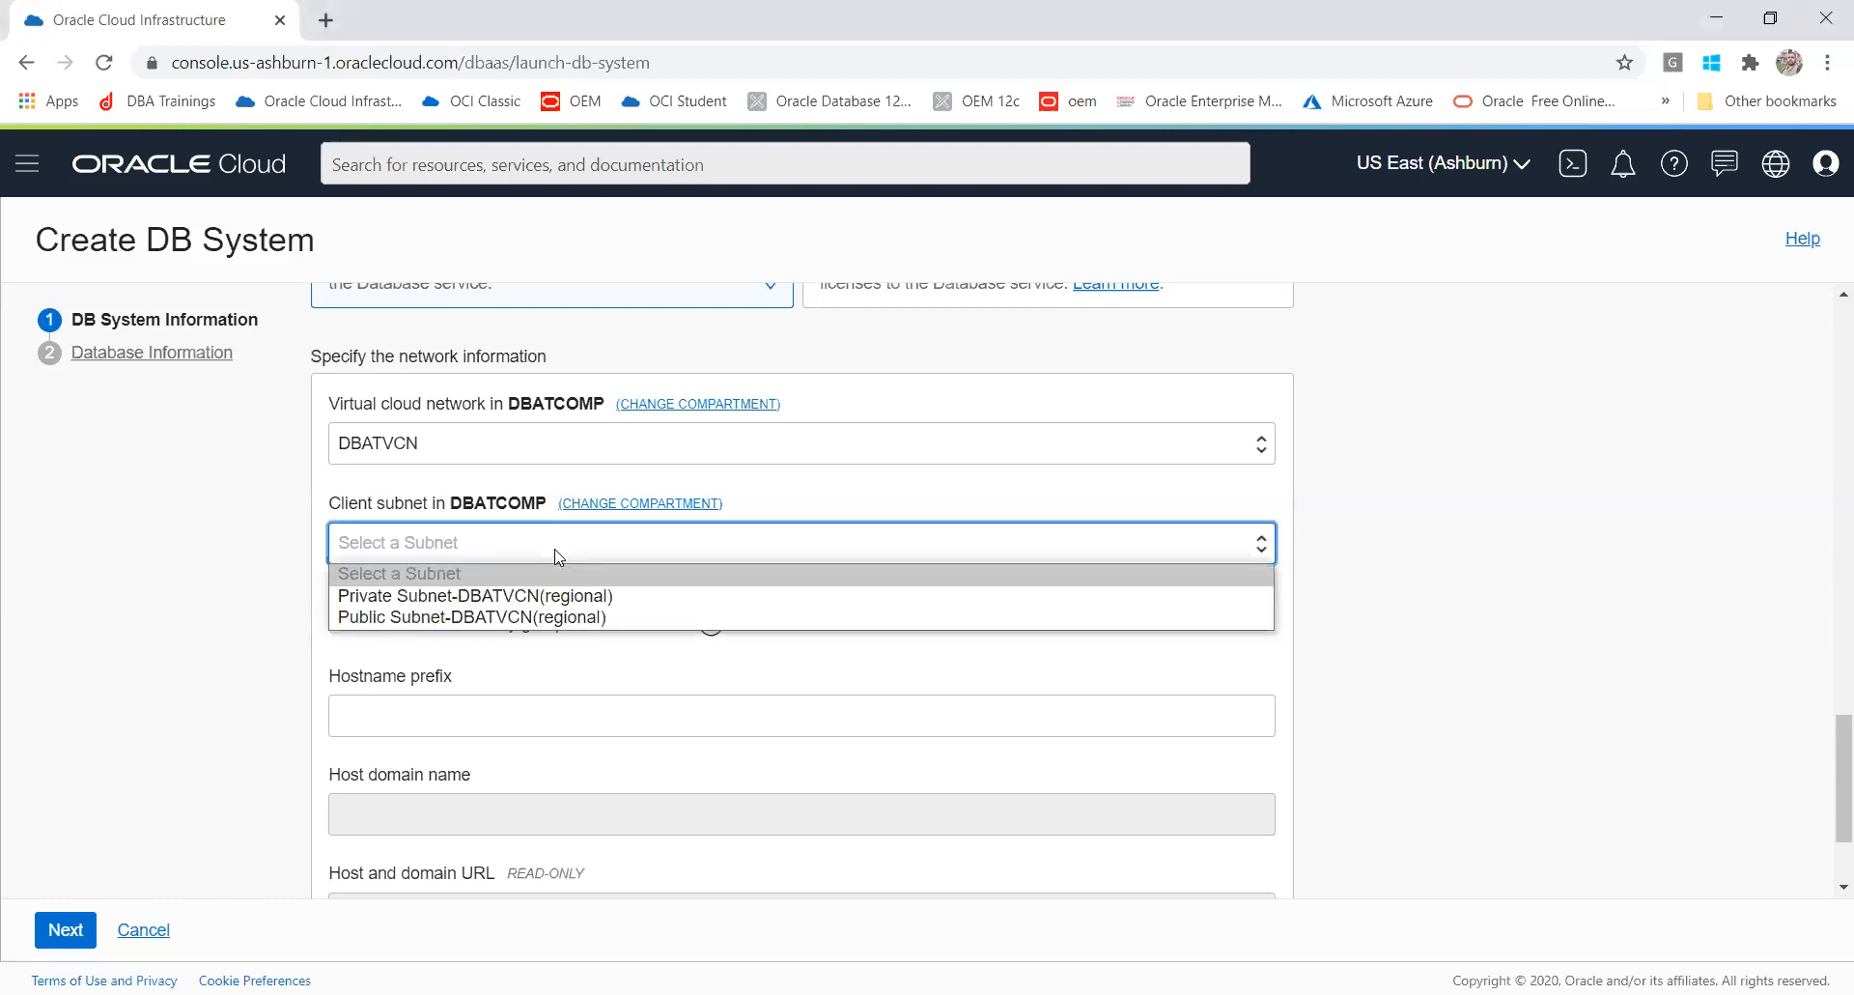
click(528, 622)
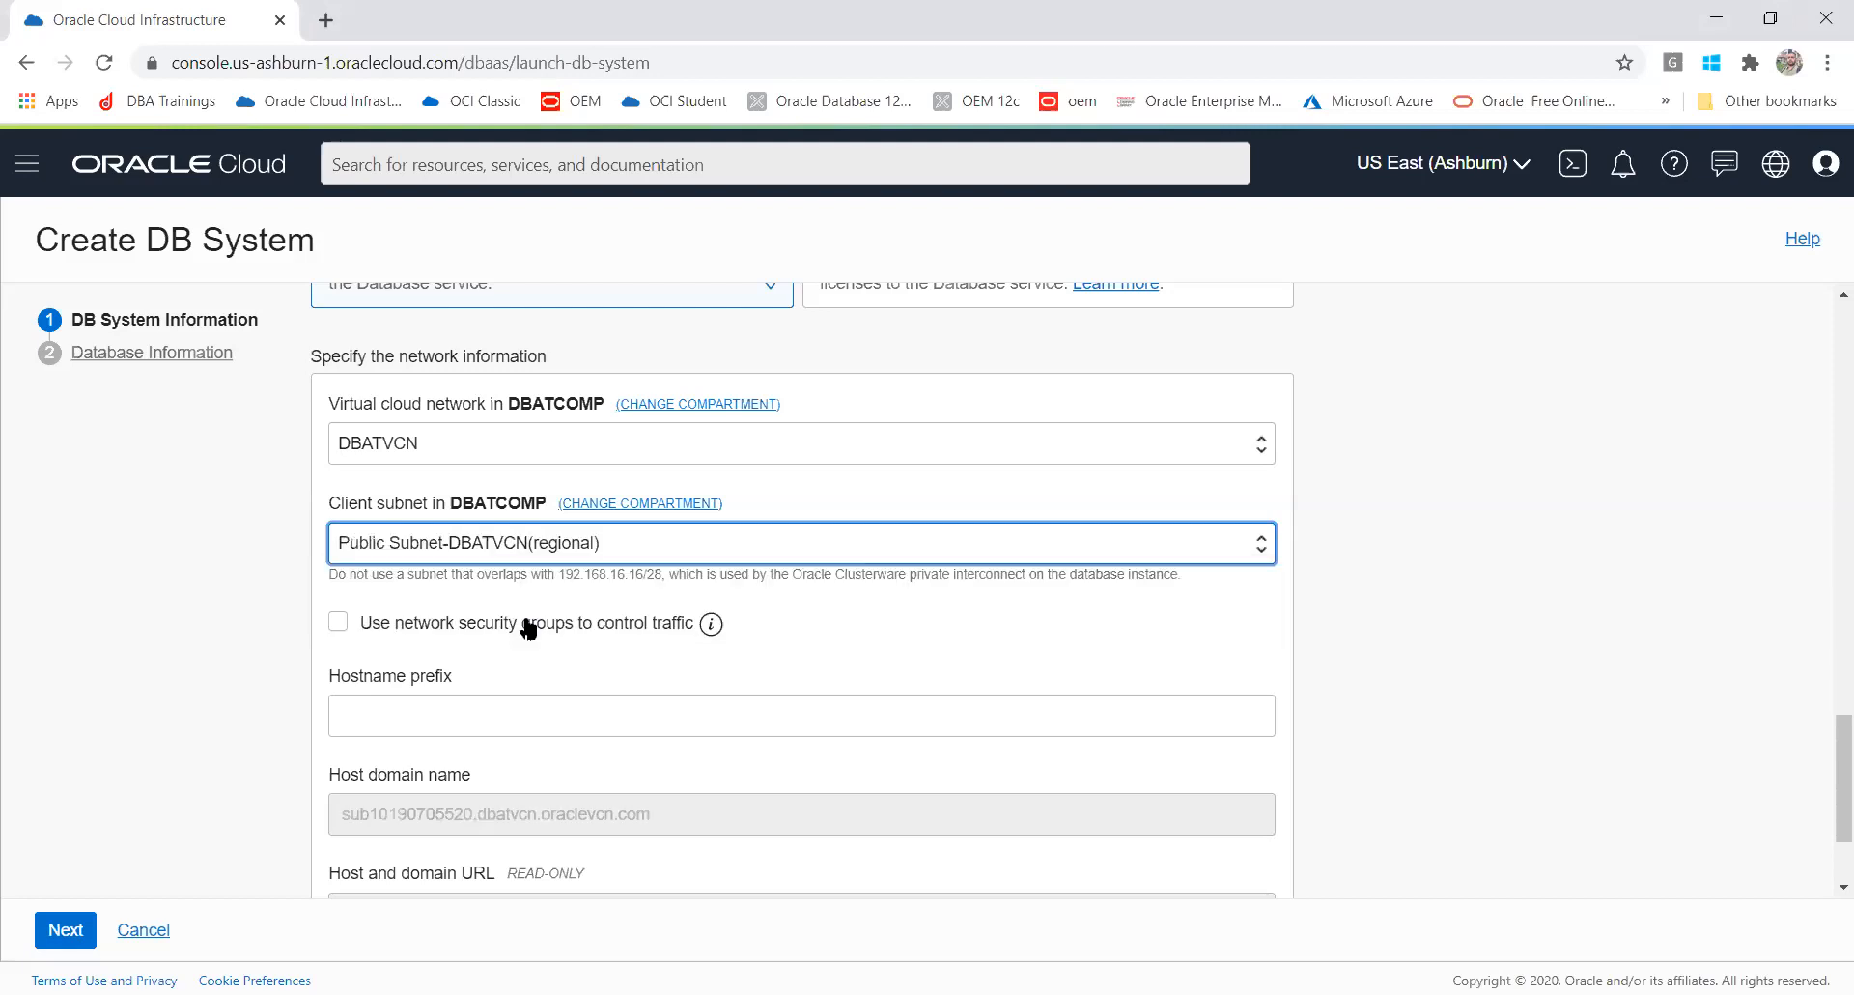
Step: Reselect DBATDBVCN as the virtual cloud network with Public Subnet-DBATDBVCN(regional) as the client subnet
click(541, 459)
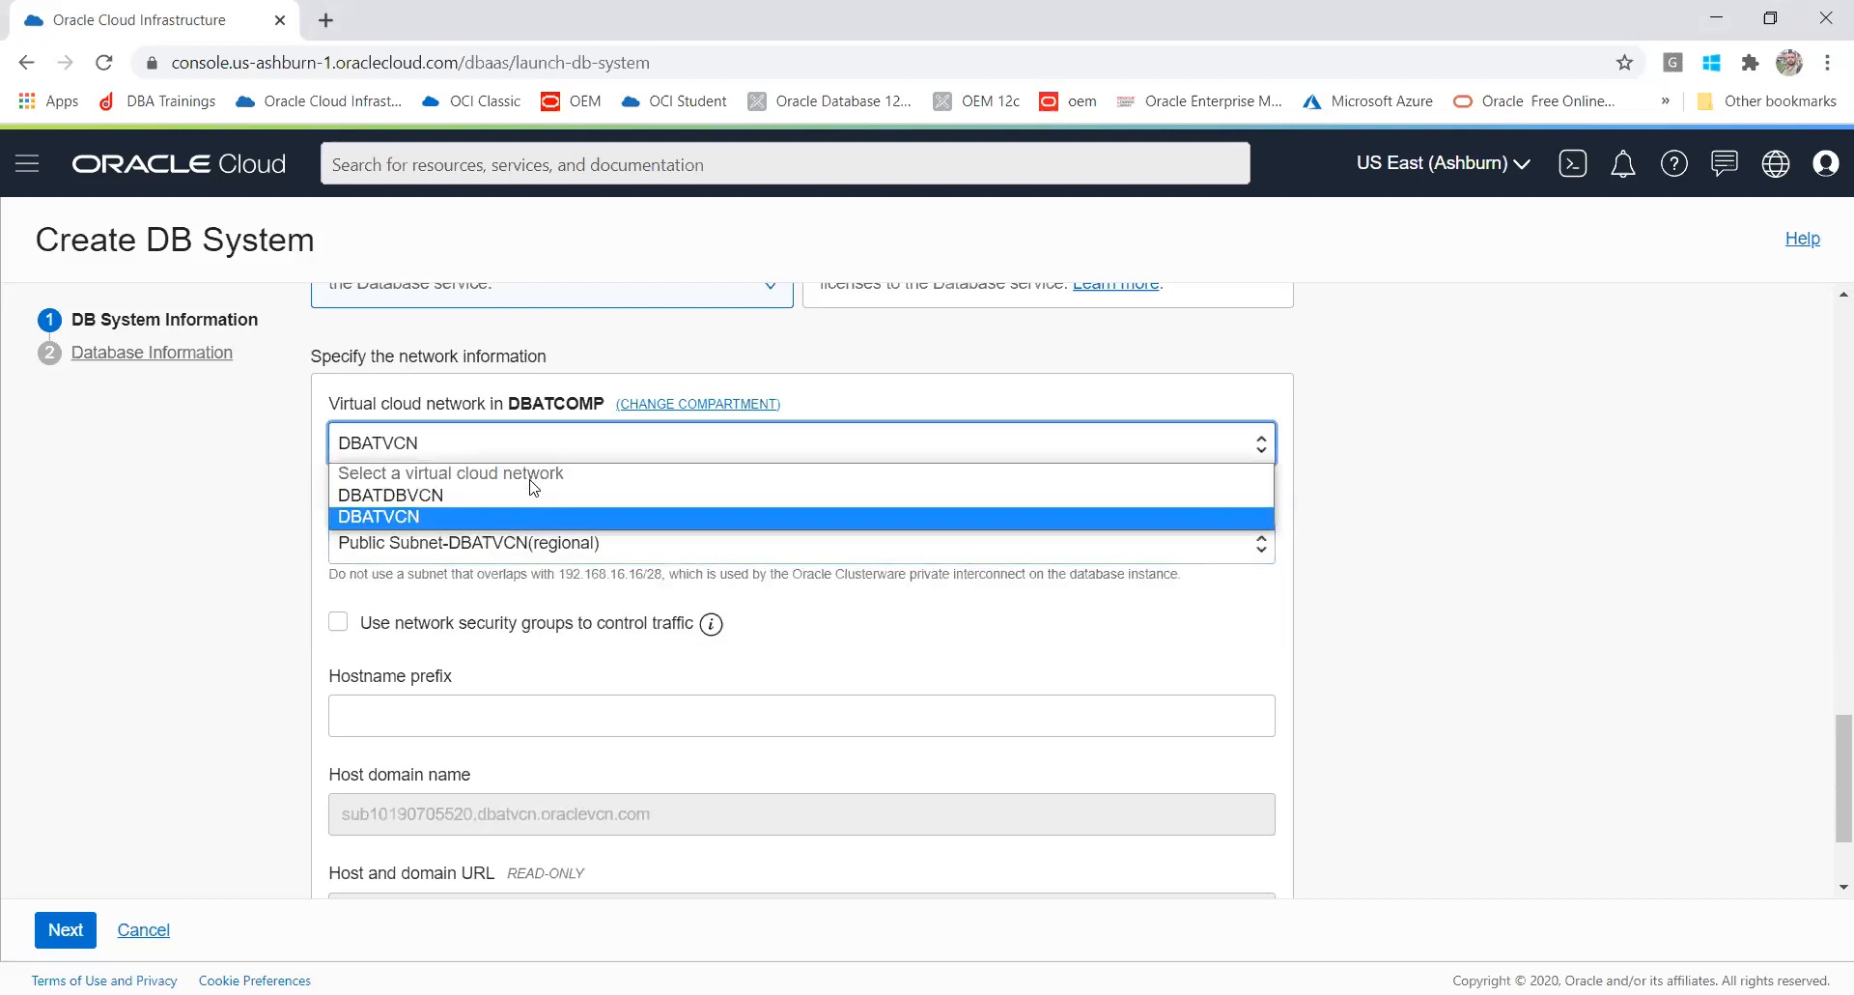
click(536, 494)
click(538, 542)
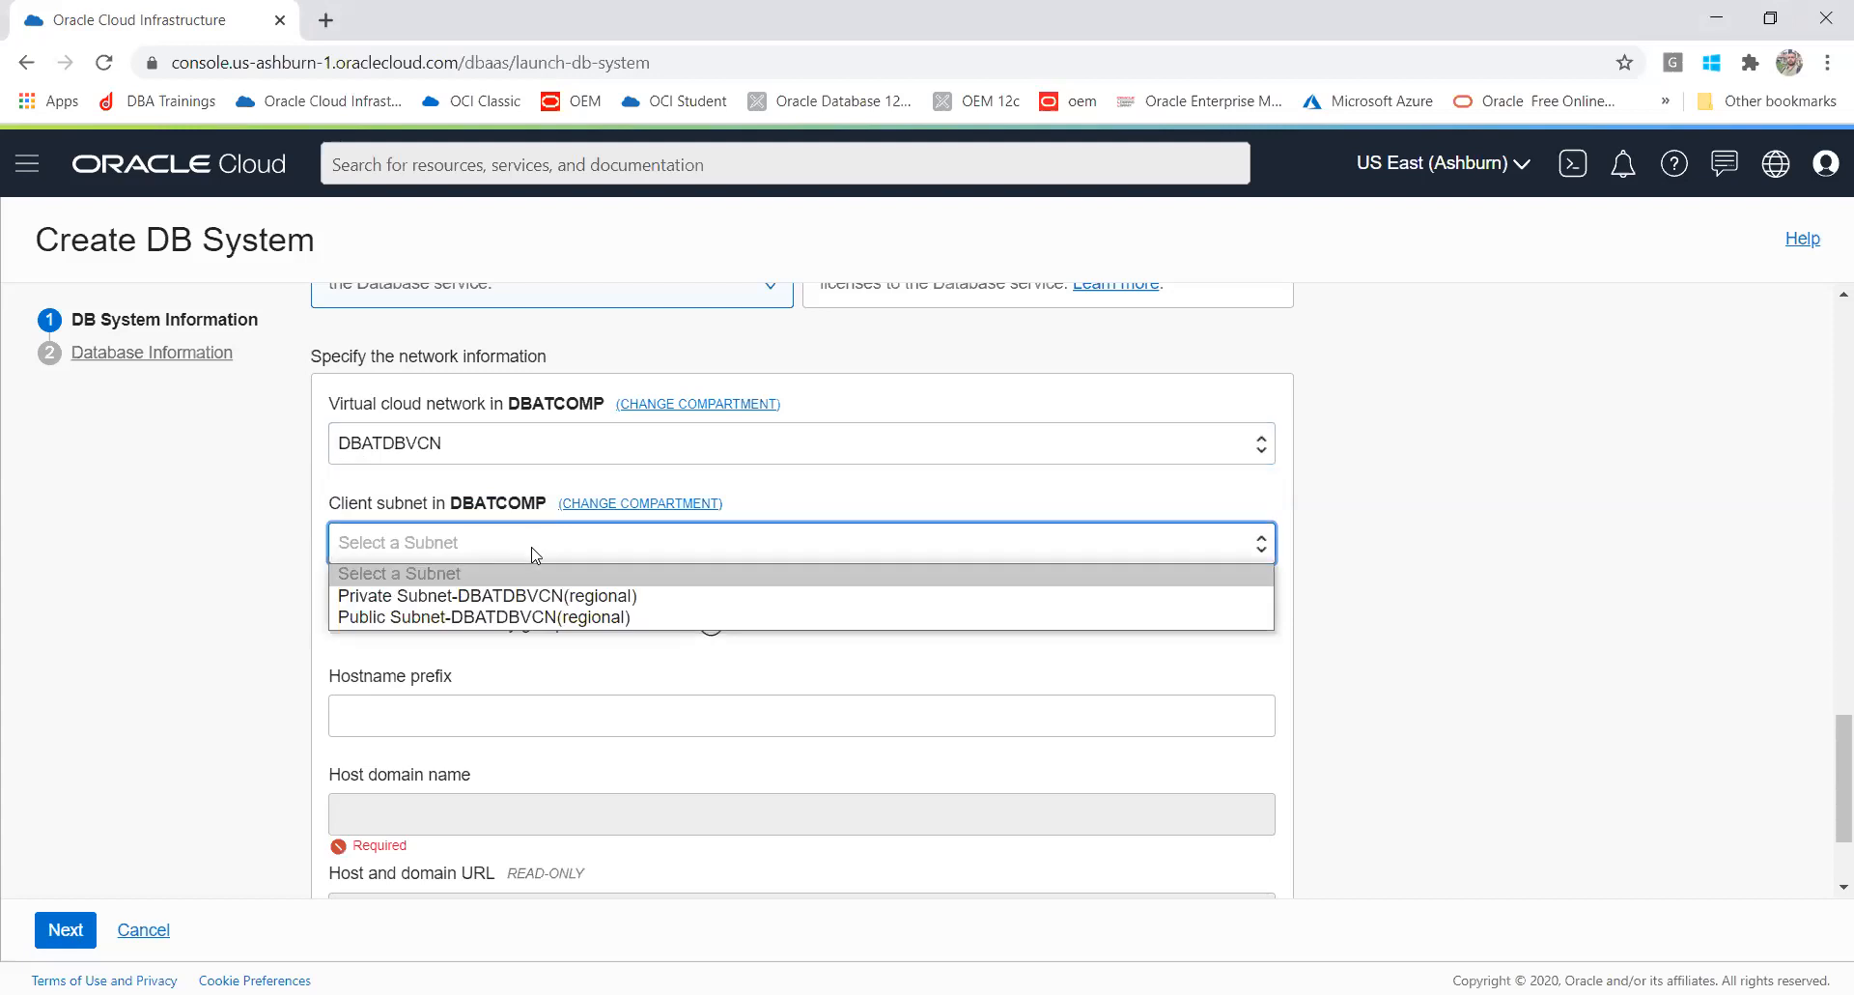
click(546, 616)
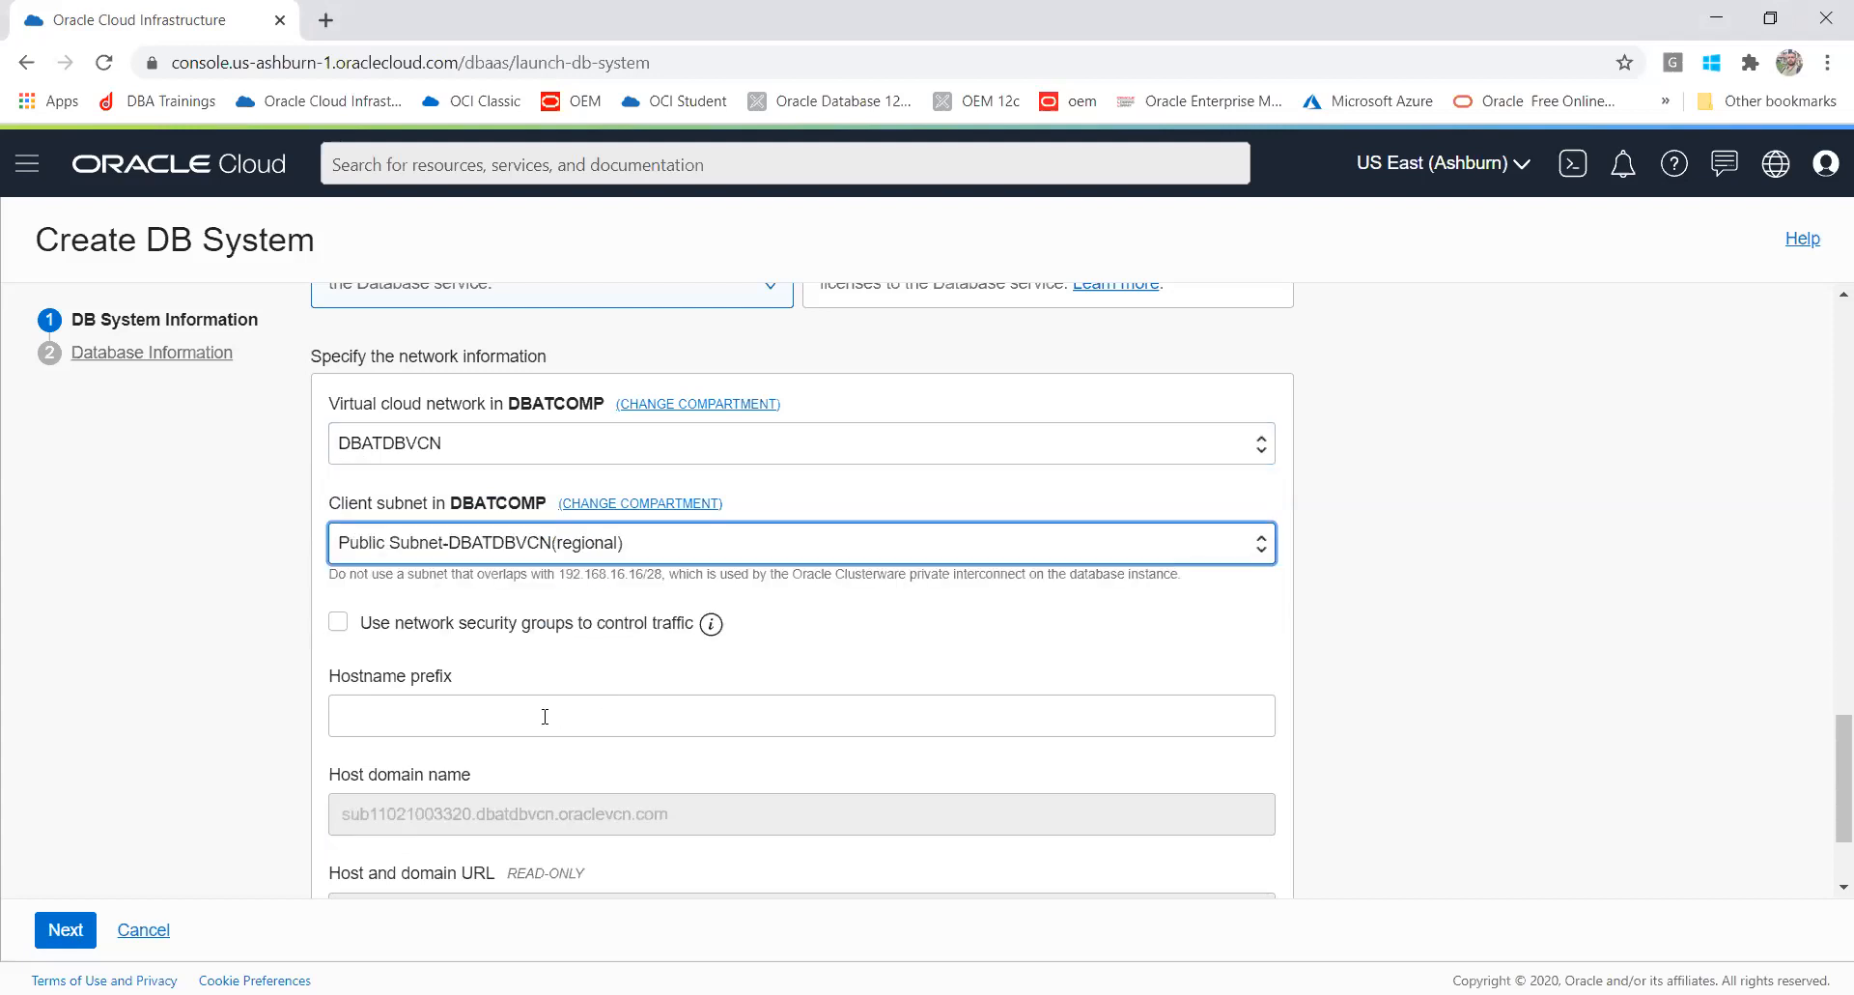
Step: Set the hostname prefix to DBATDB
click(514, 723)
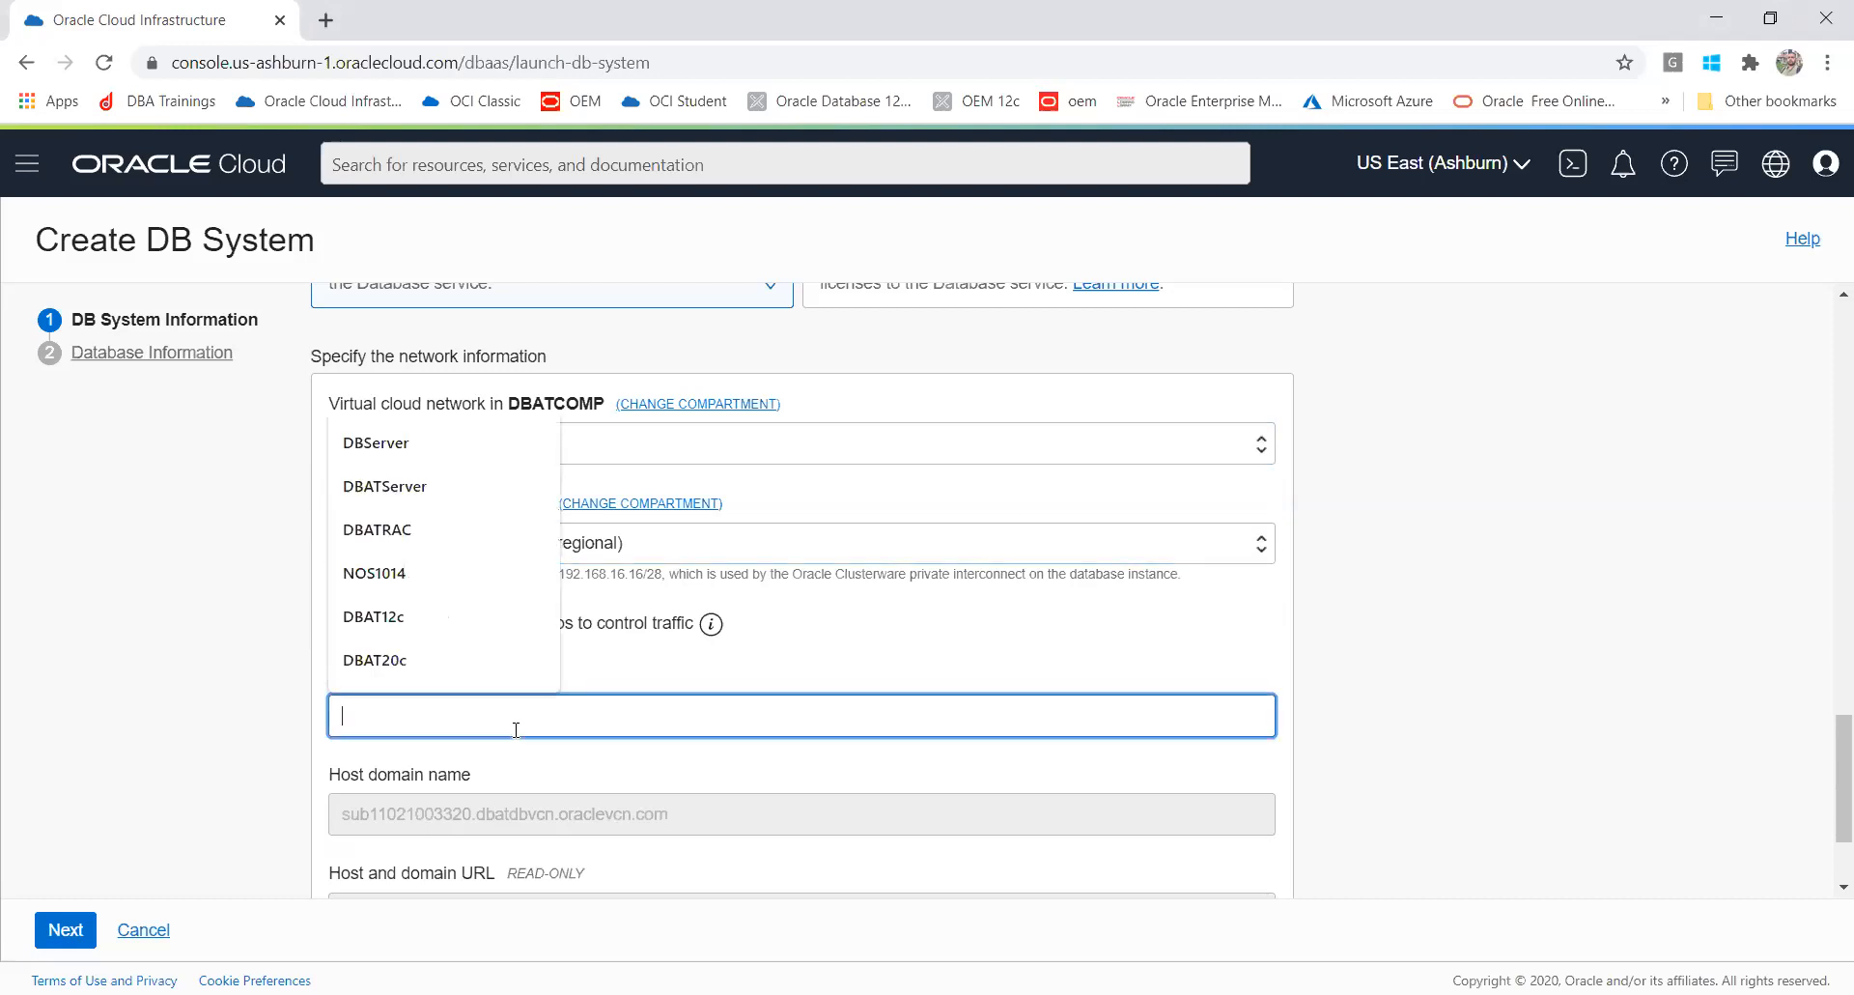
click(429, 659)
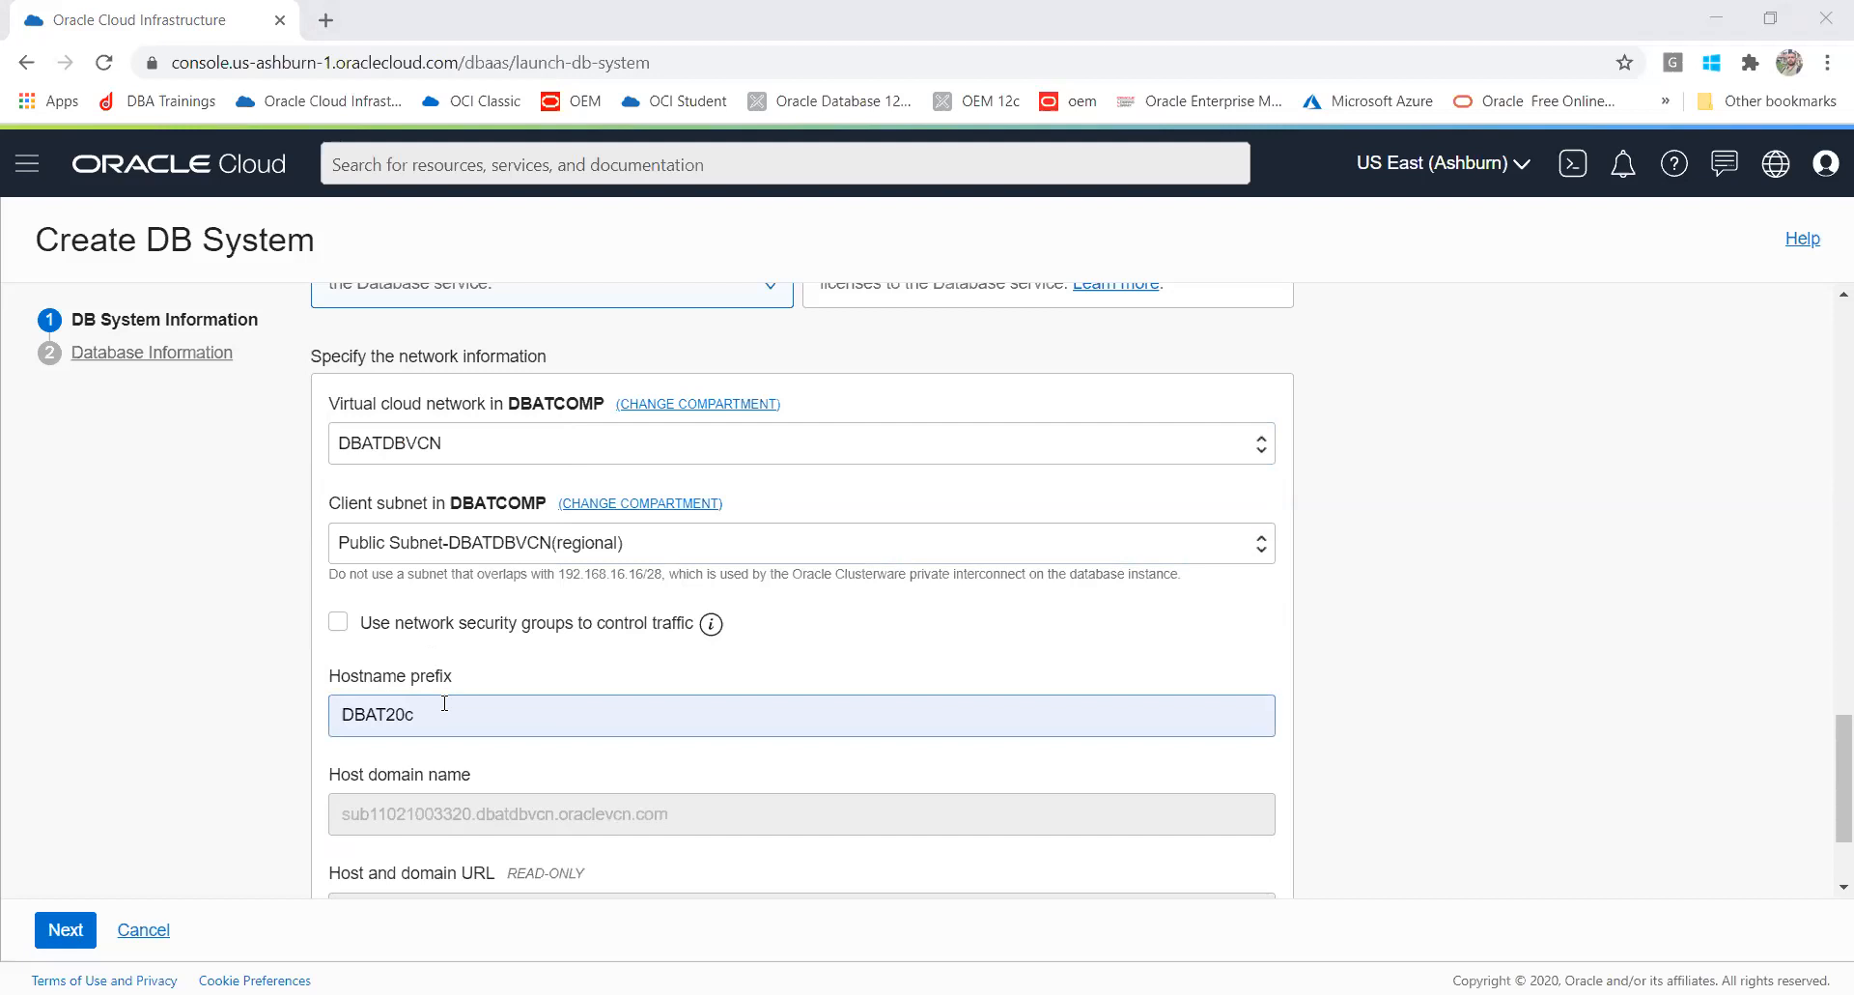
drag(474, 731, 180, 667)
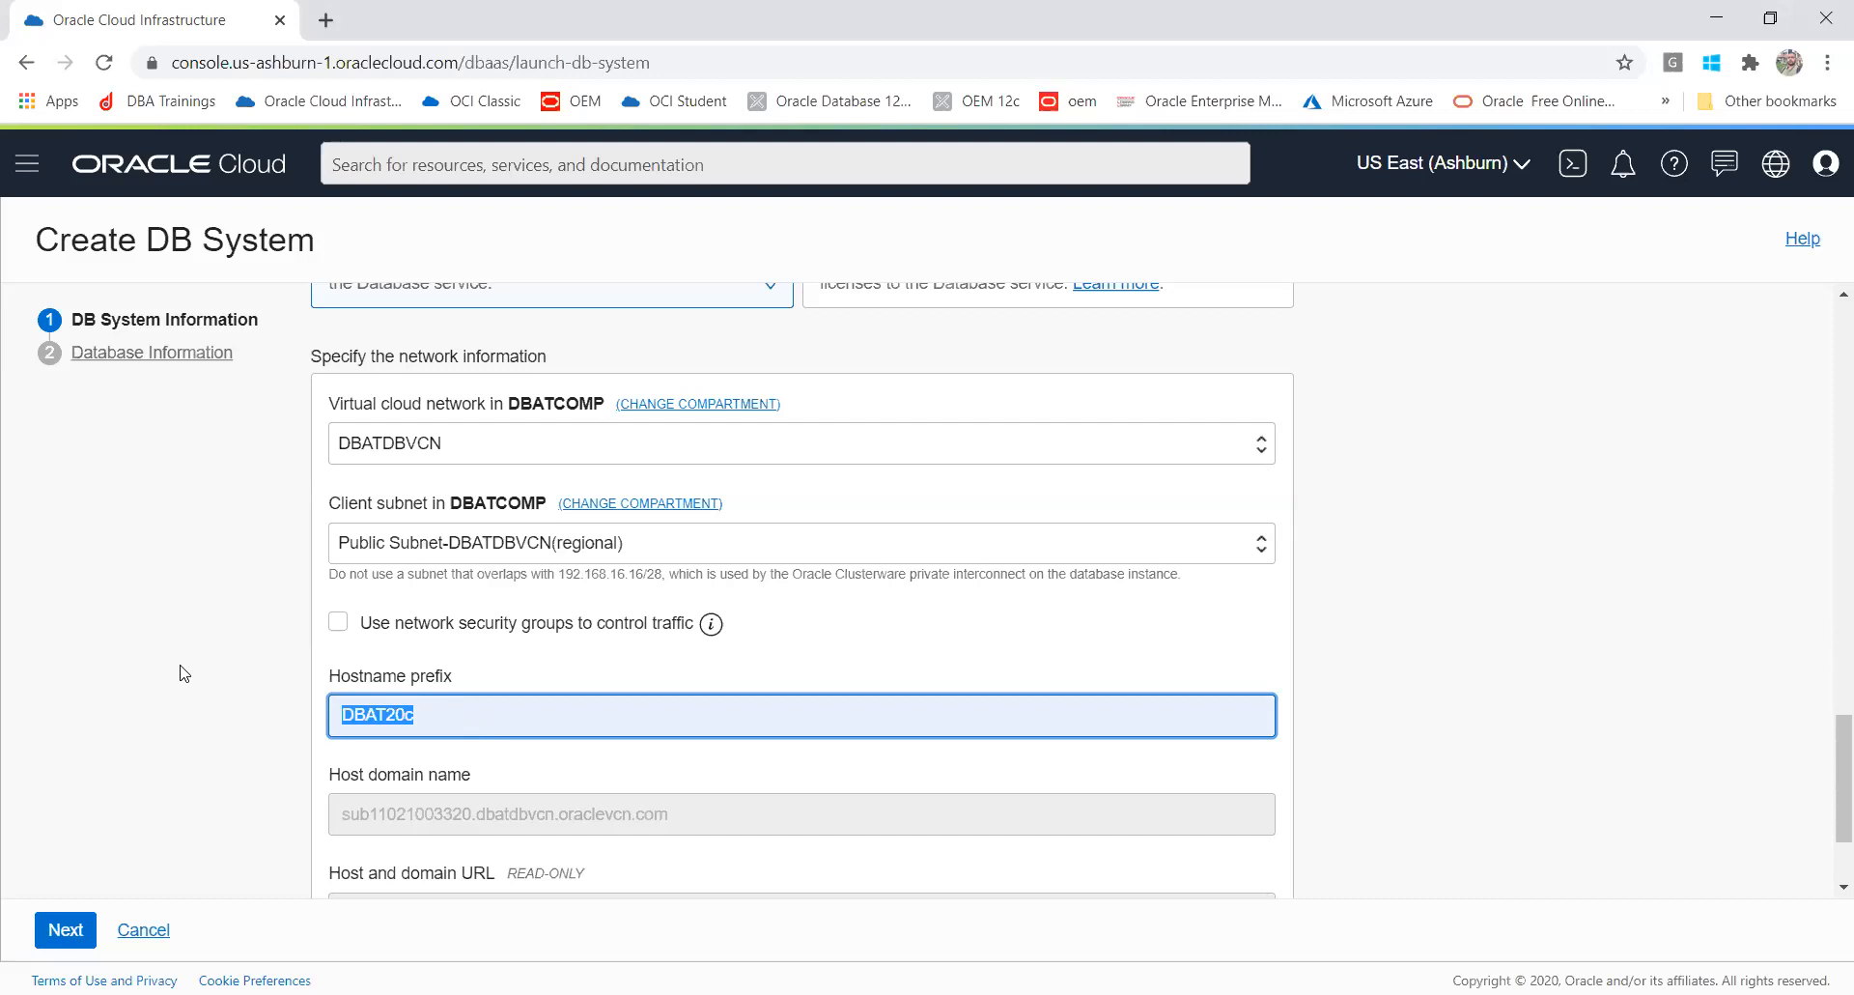
text(dba)
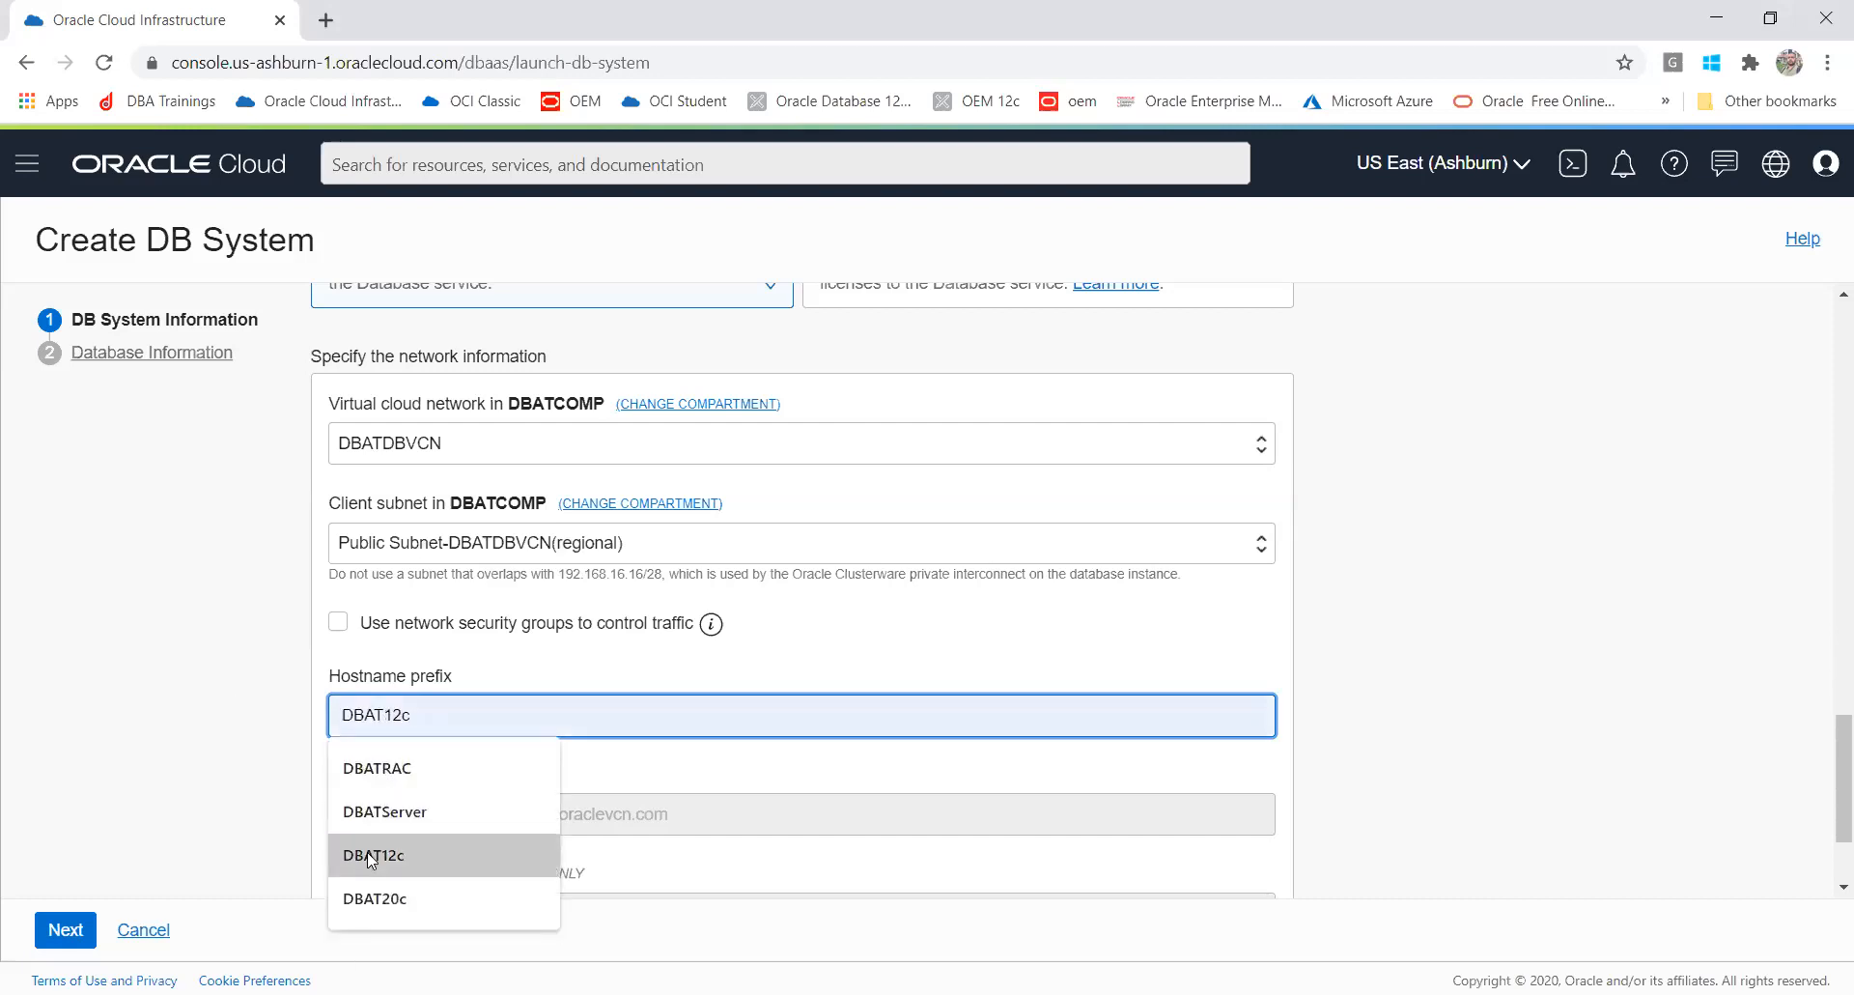
click(367, 896)
drag(417, 713, 390, 712)
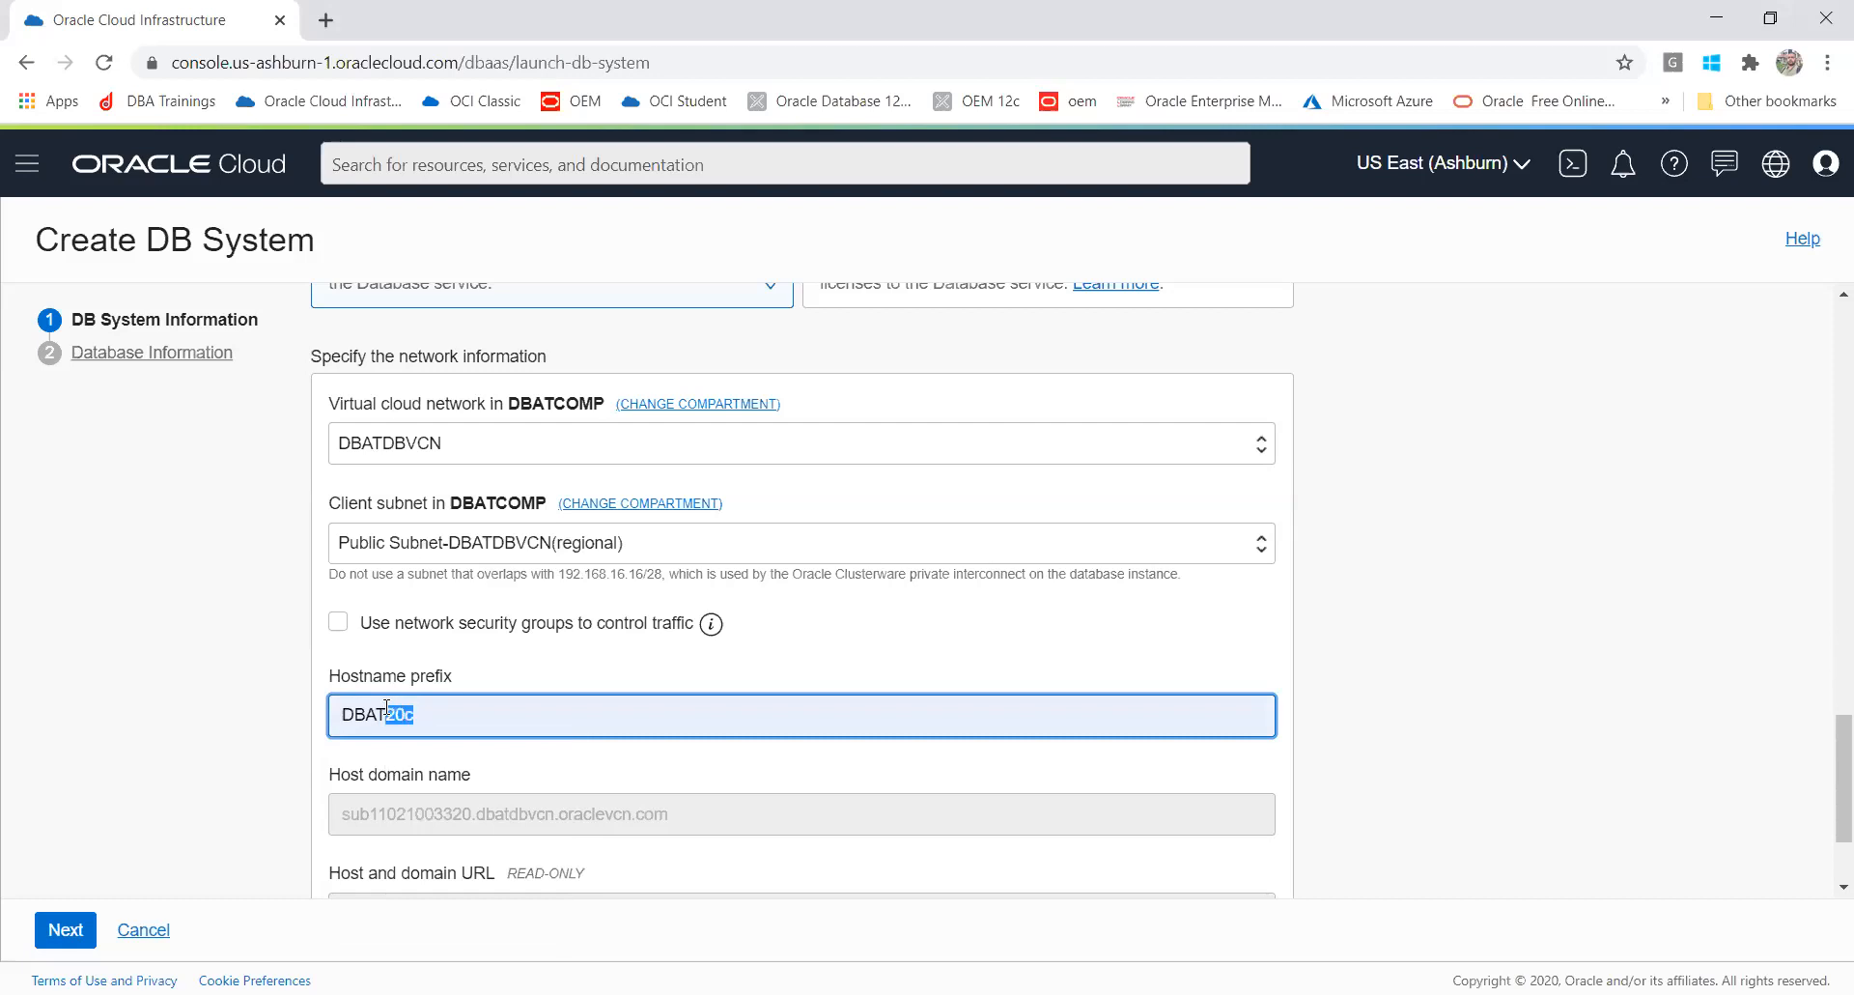
text(DB)
click(851, 787)
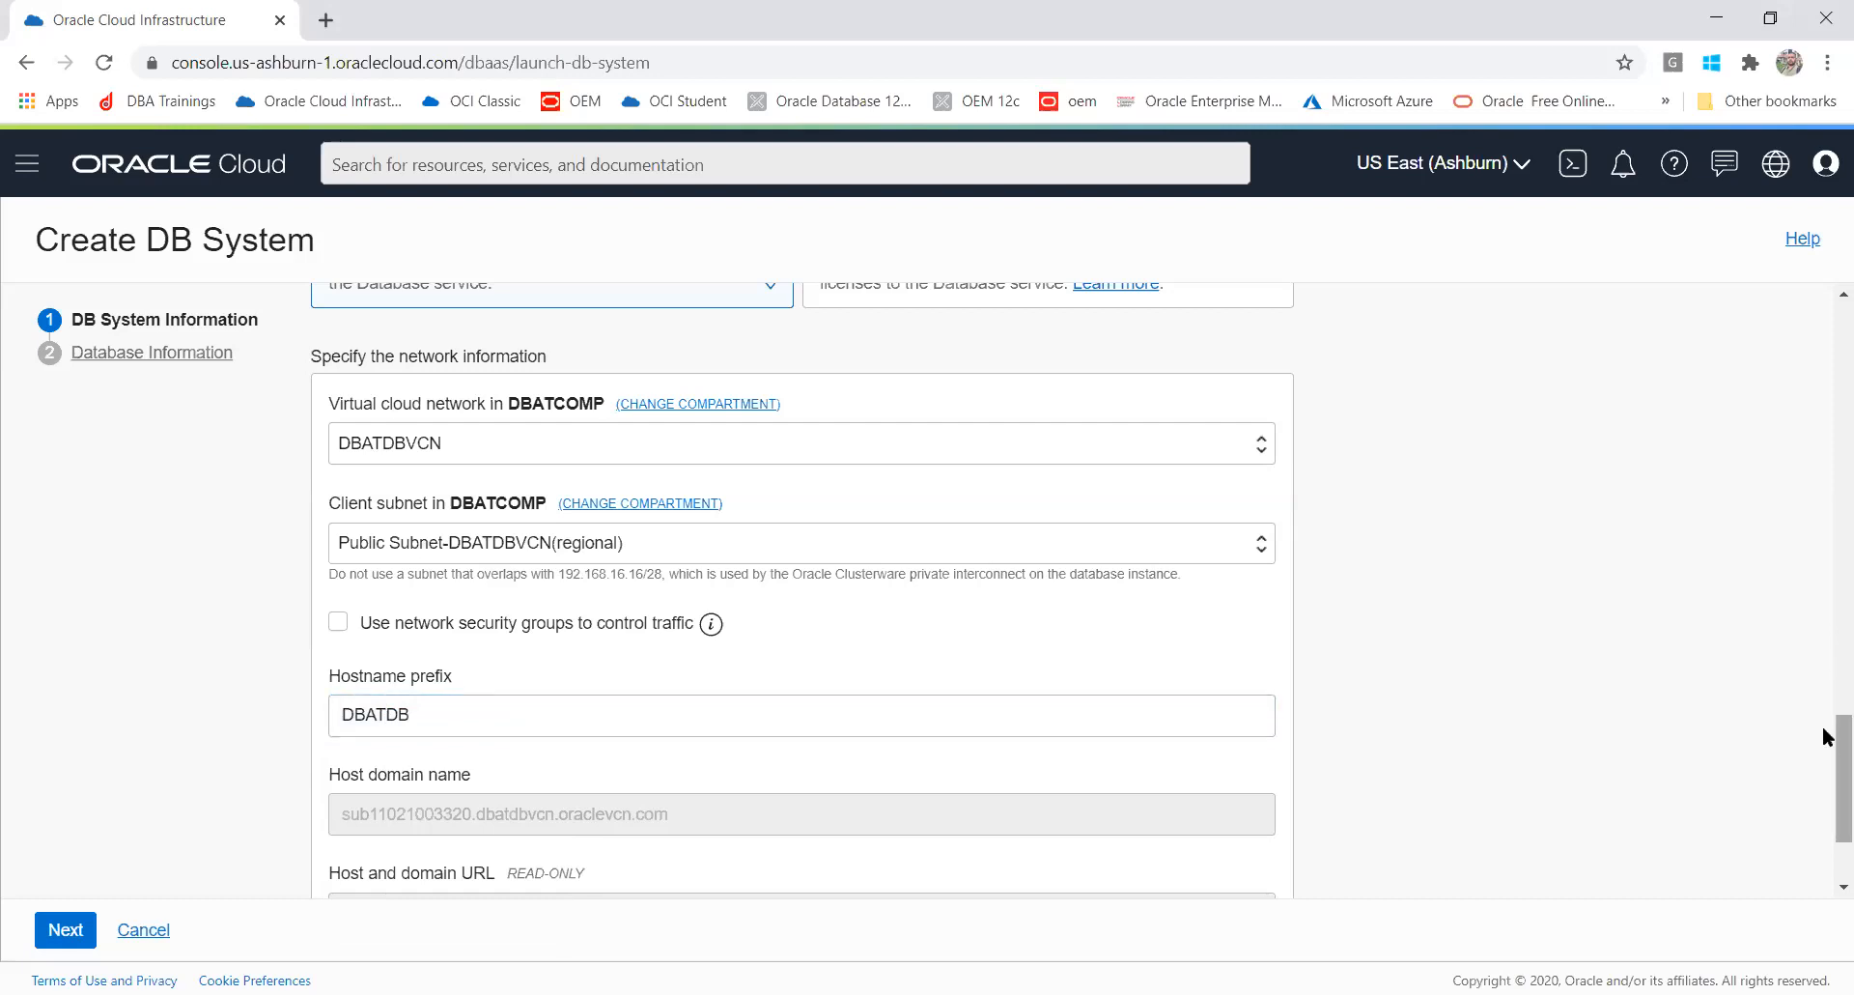
Step: Expand the advanced options below the network information
scroll(1828, 818, down, 2)
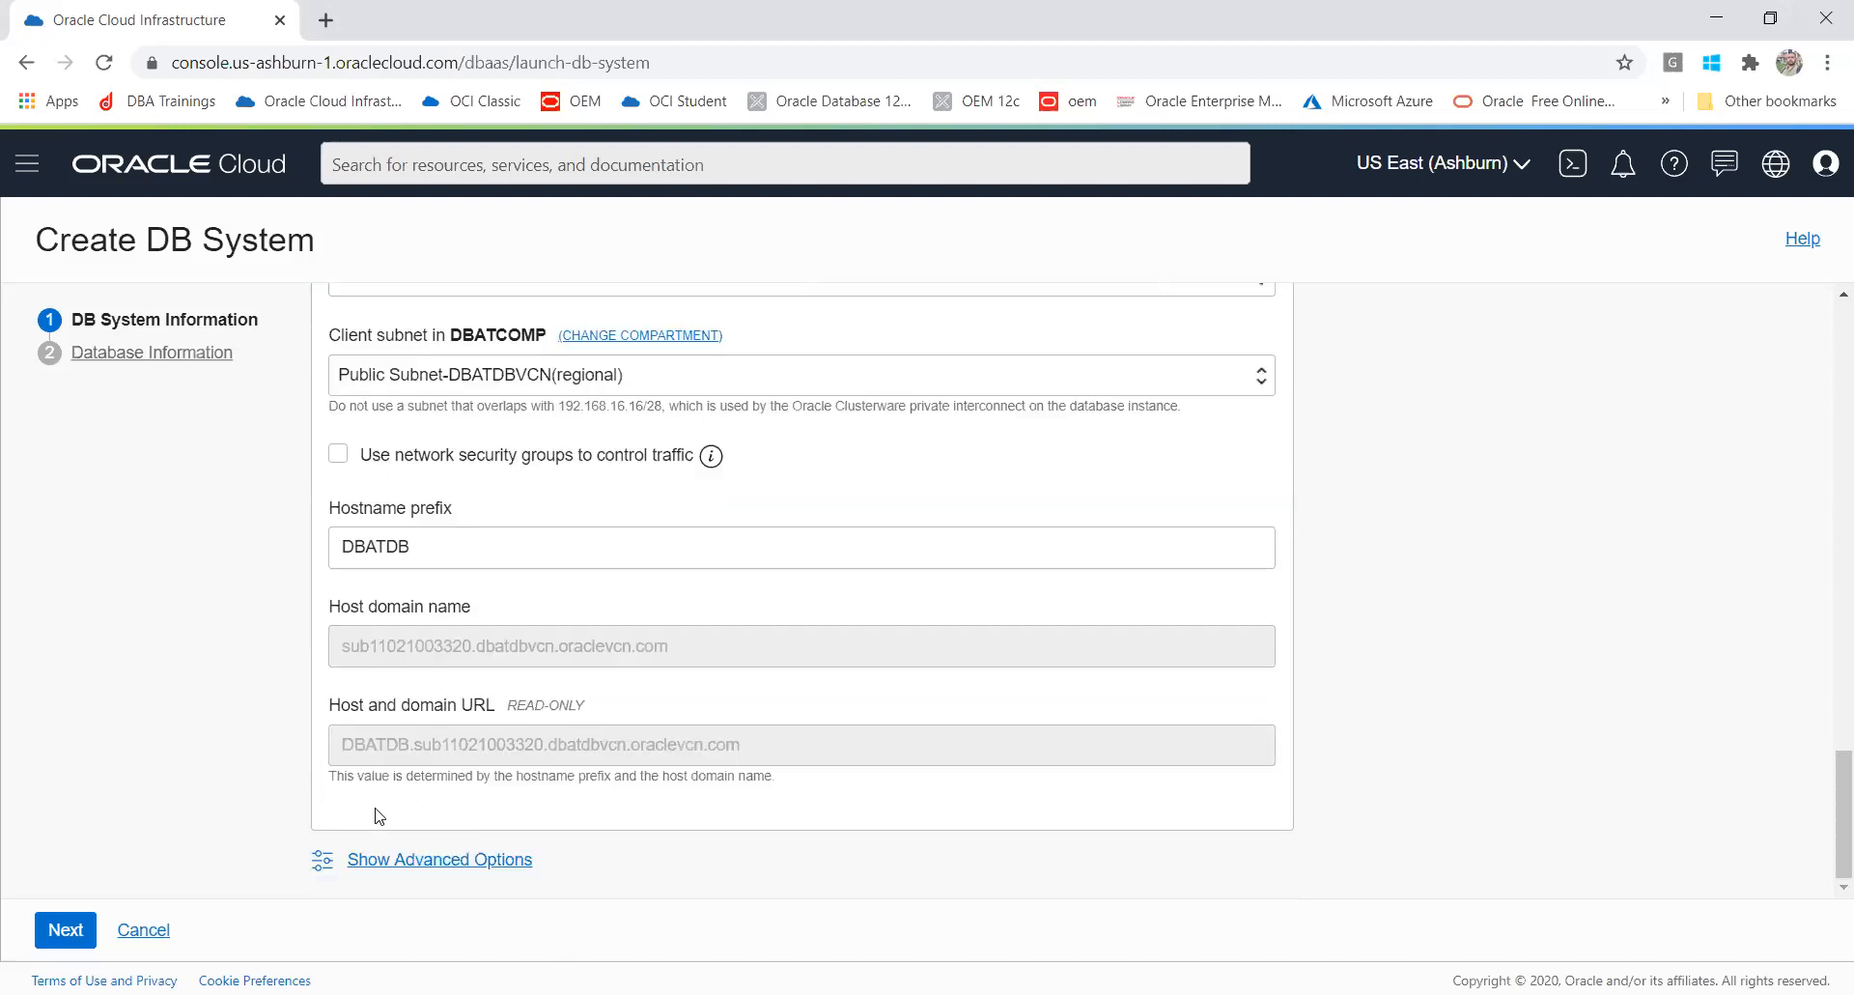
click(399, 861)
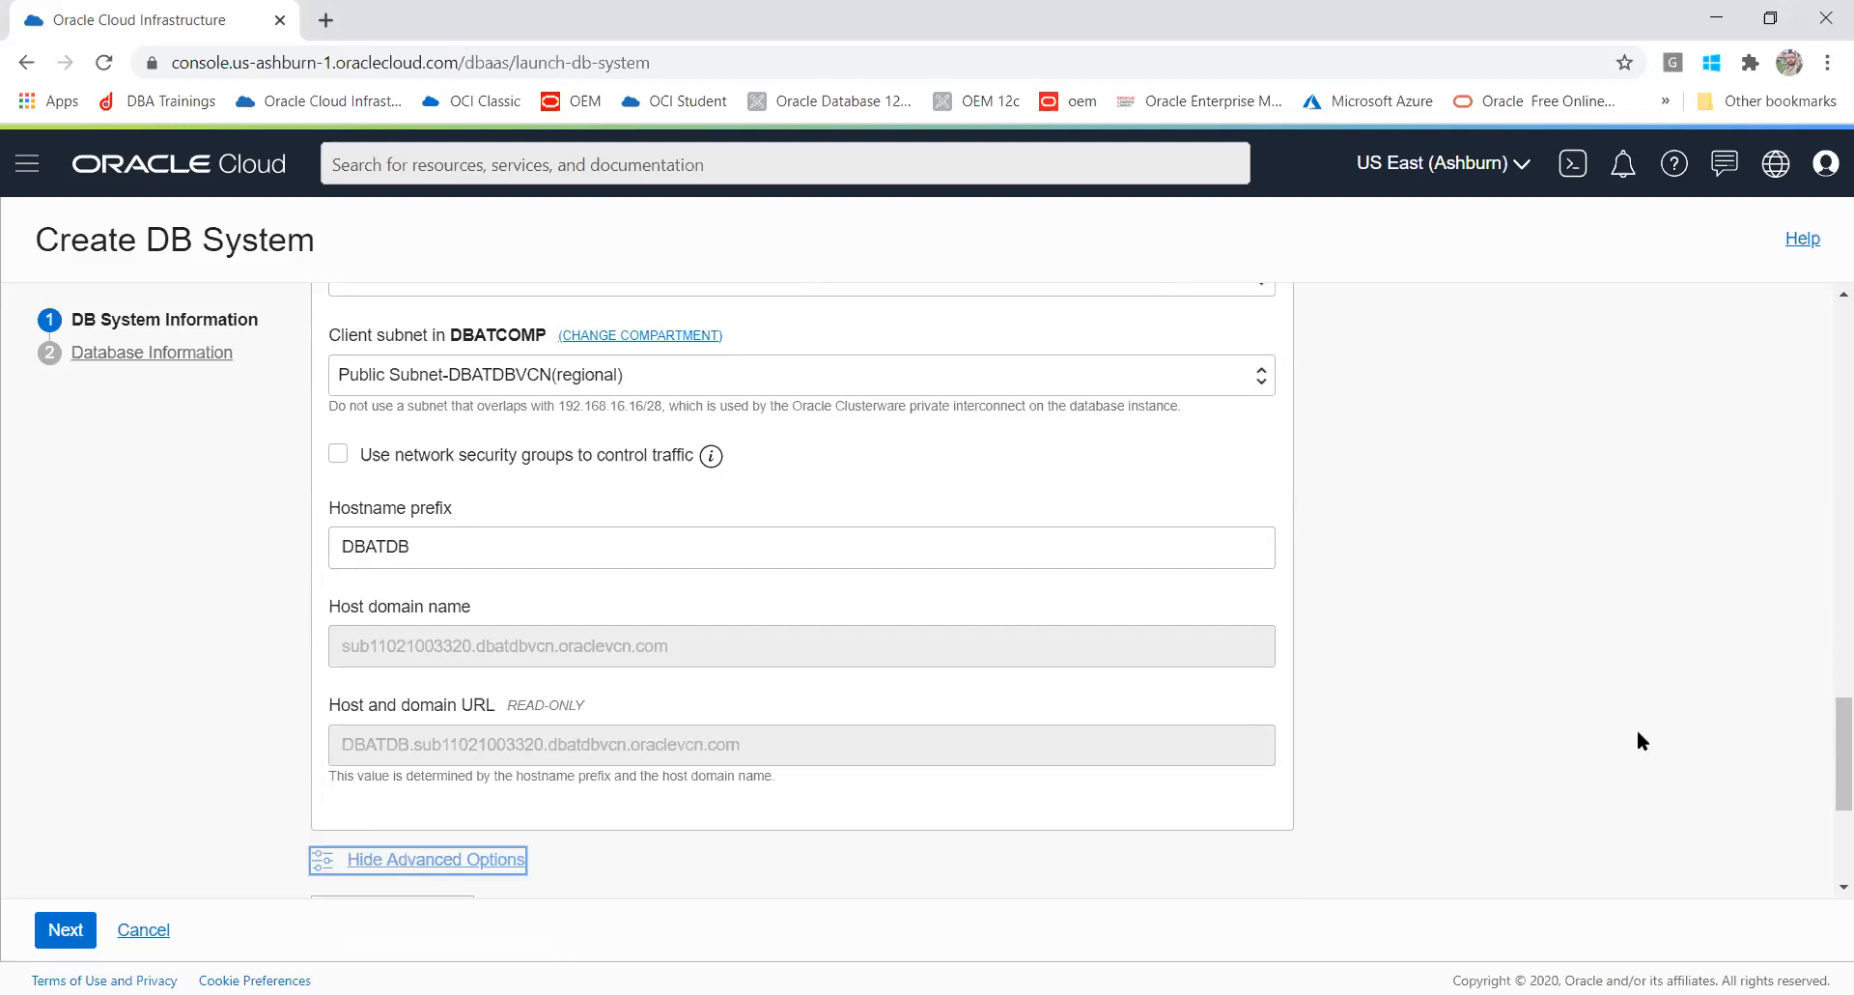
drag(1822, 745, 1822, 830)
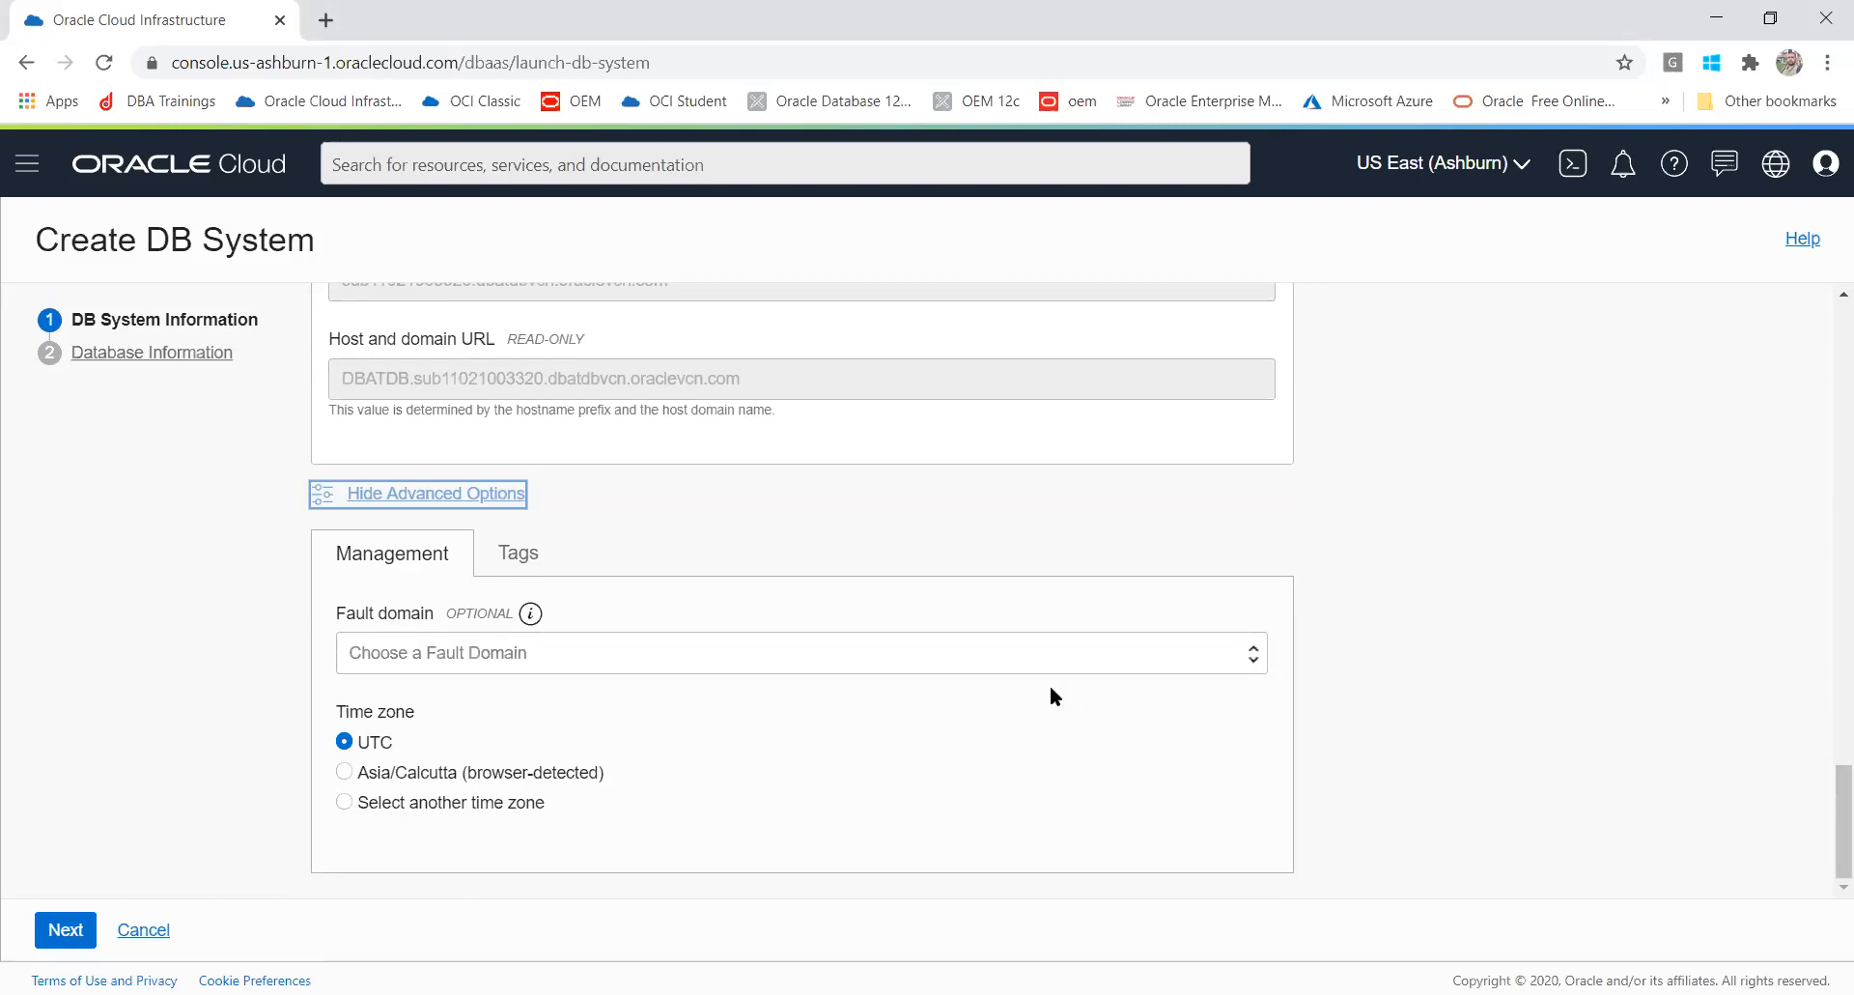
Step: Review the fault domain choices without picking one, then collapse the advanced options again
click(1049, 655)
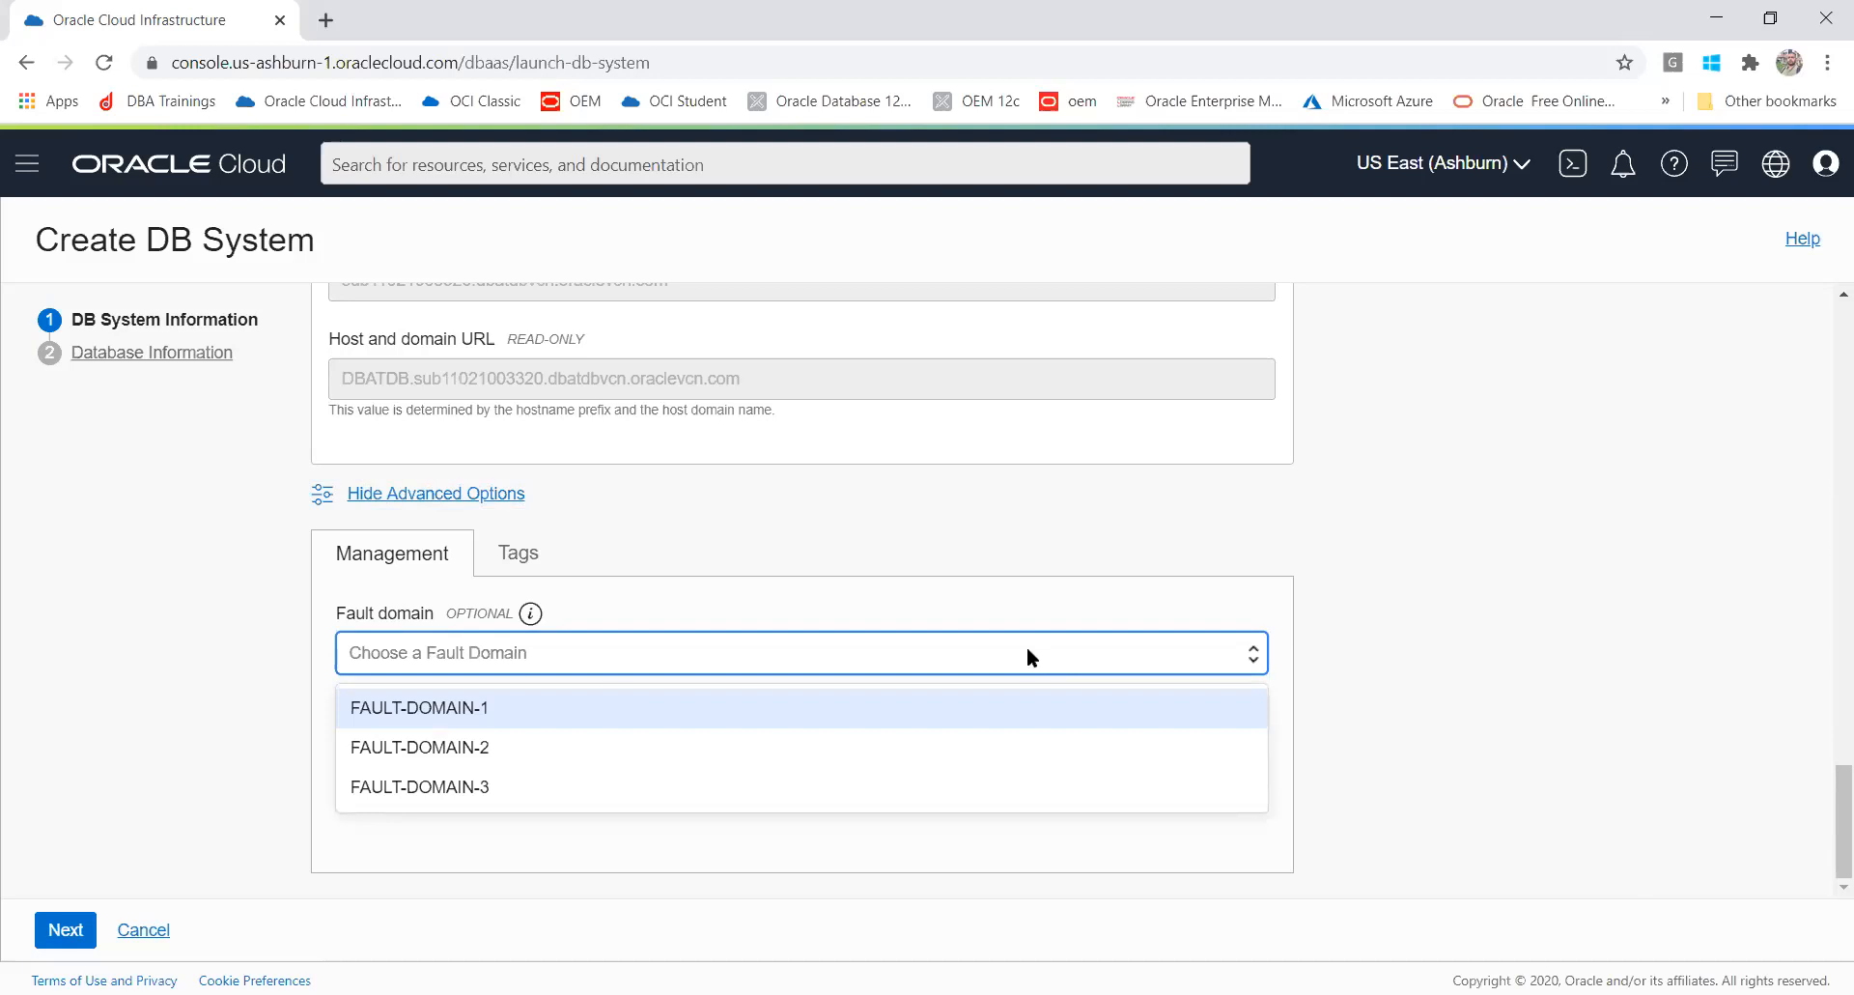
click(1684, 540)
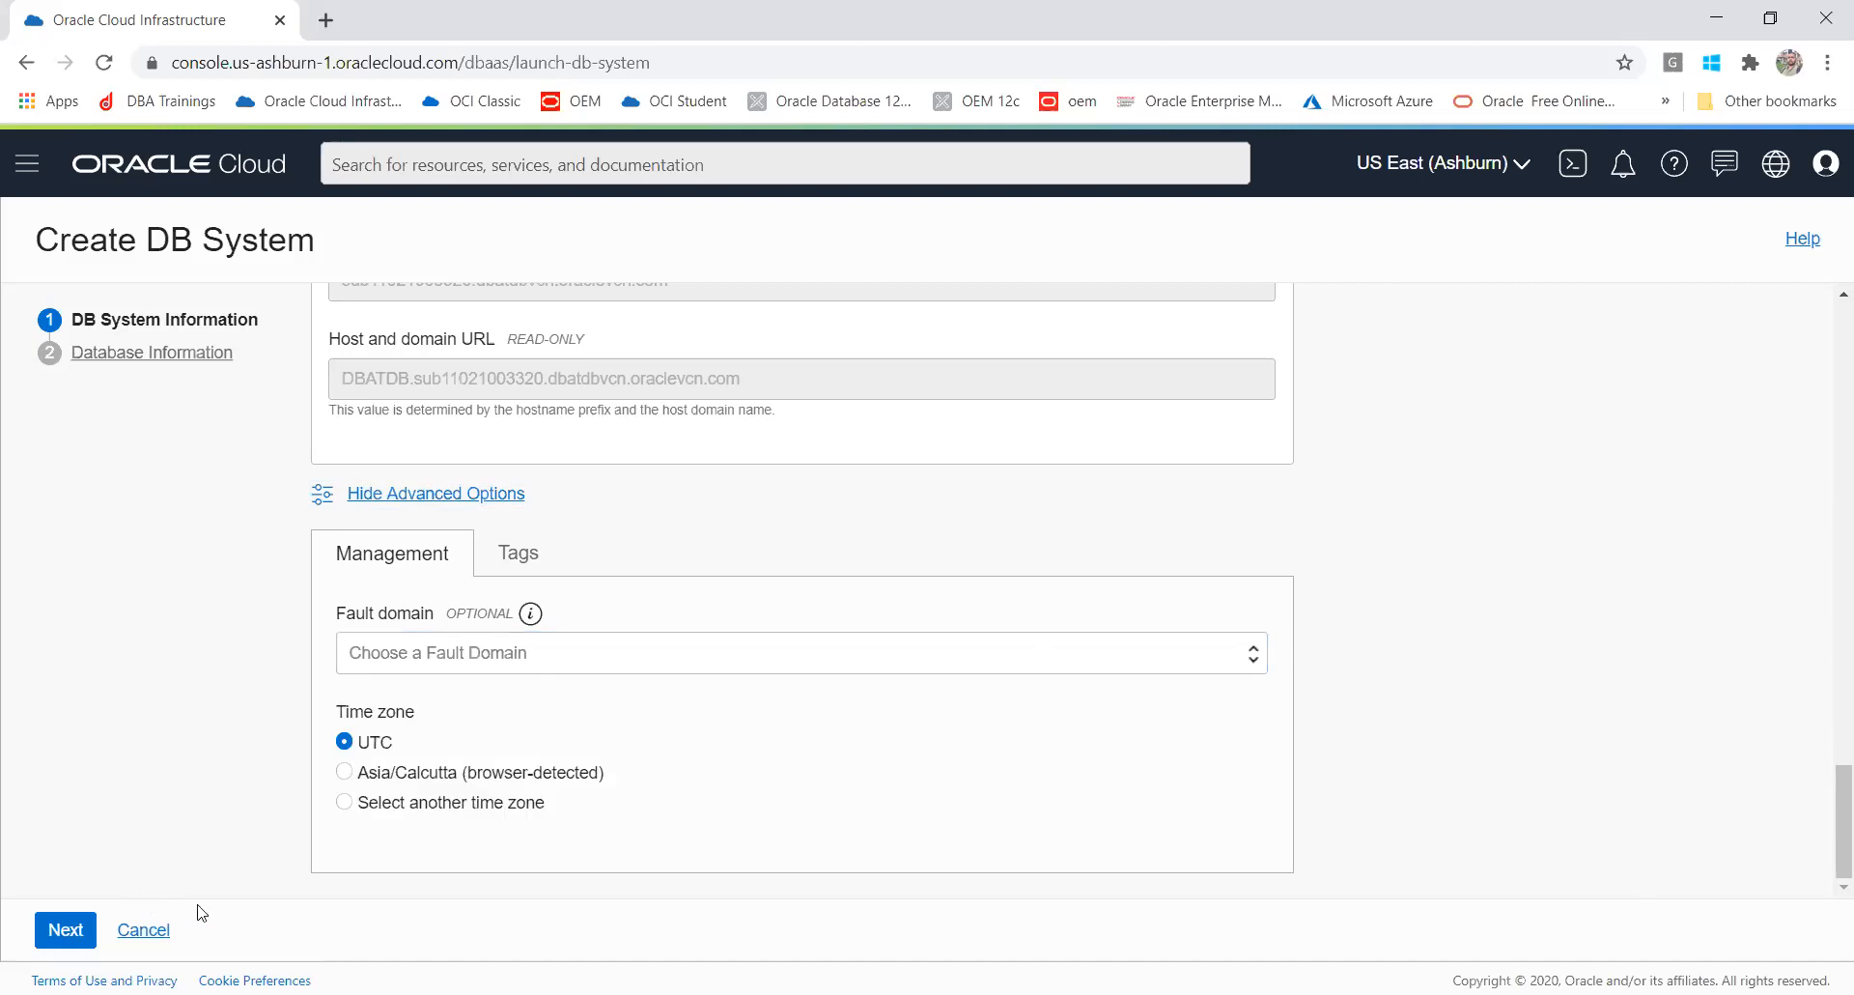
click(415, 494)
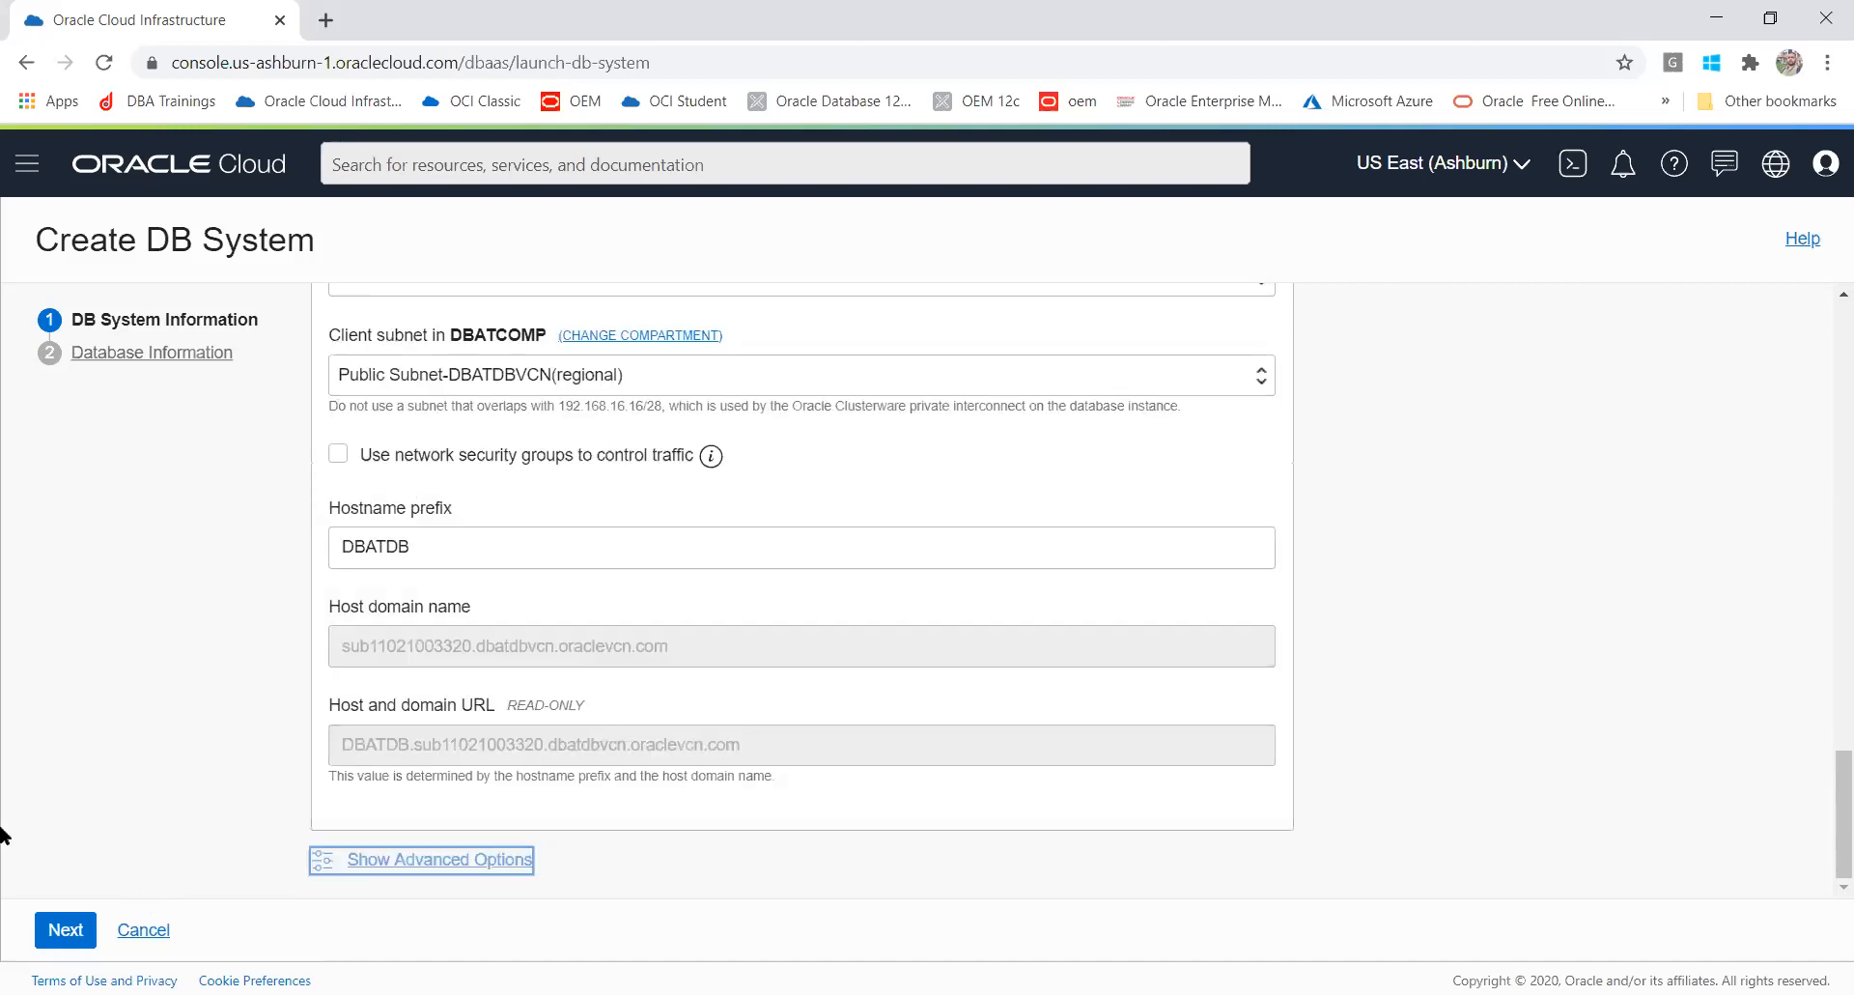
Step: Continue to the Database Information page of the DB system wizard
click(67, 933)
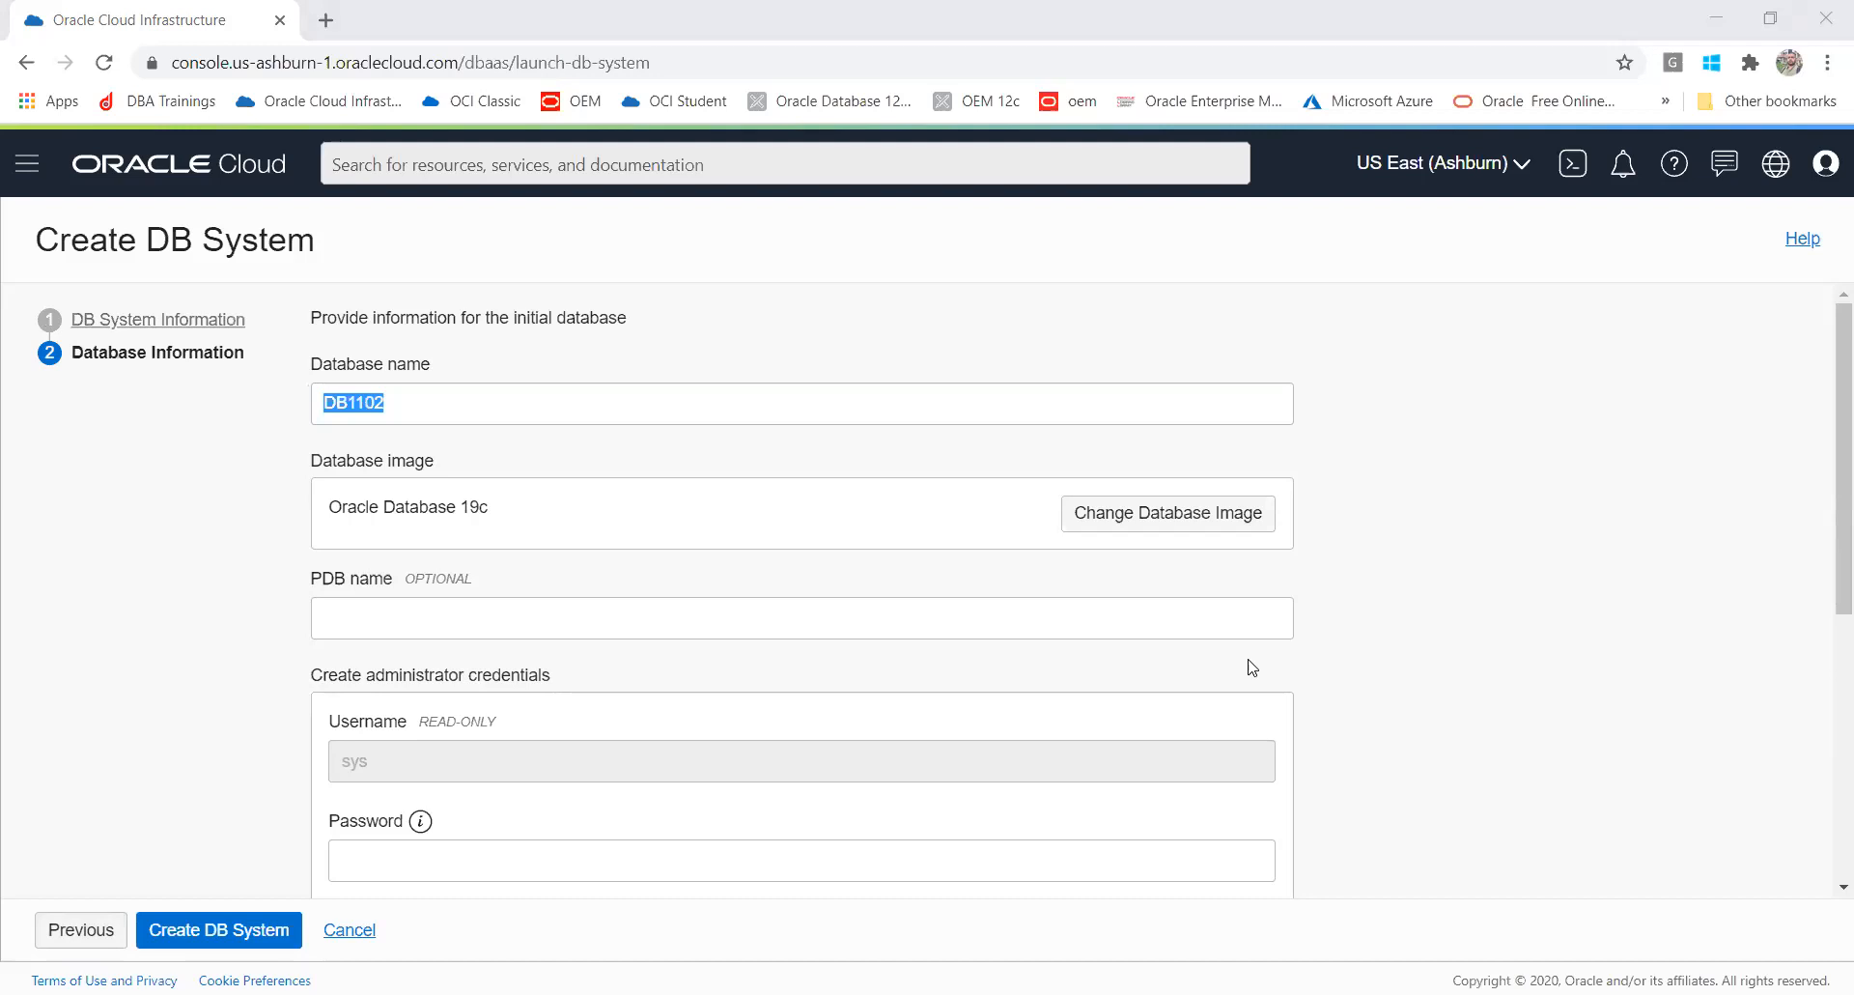
right_click(964, 337)
click(1010, 353)
key(alt+Tab)
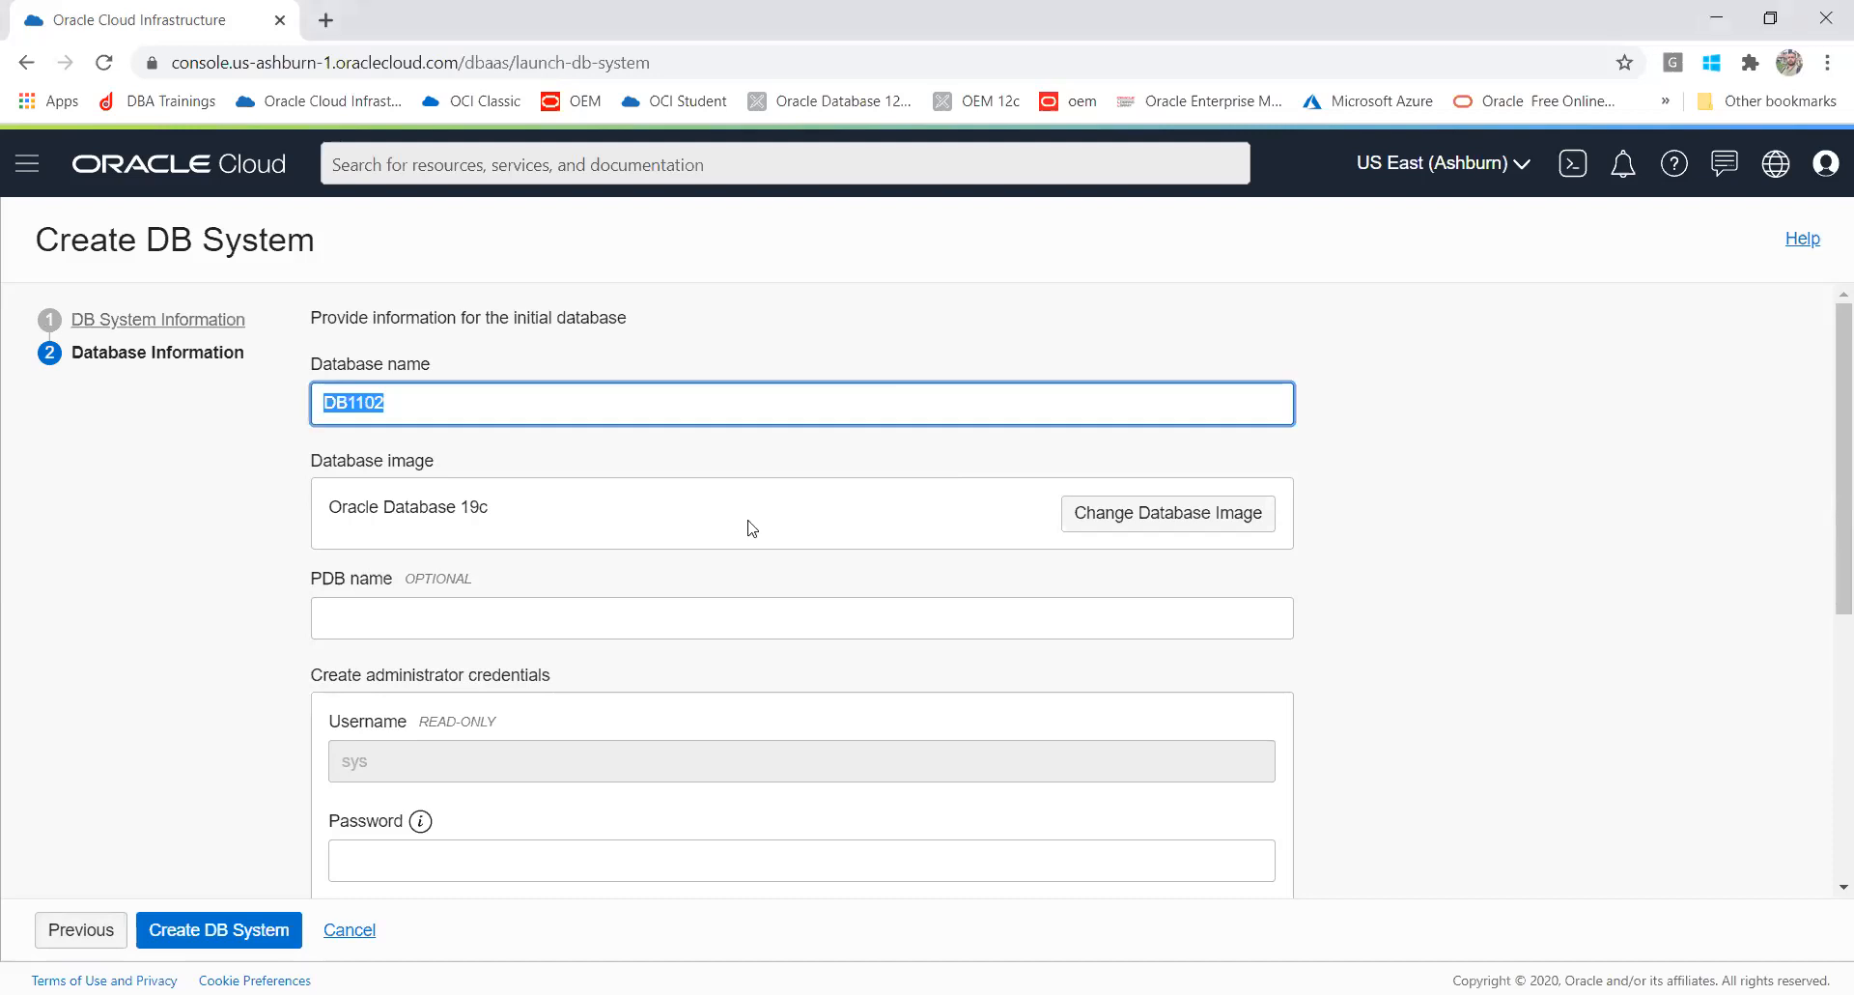
key(alt+Tab)
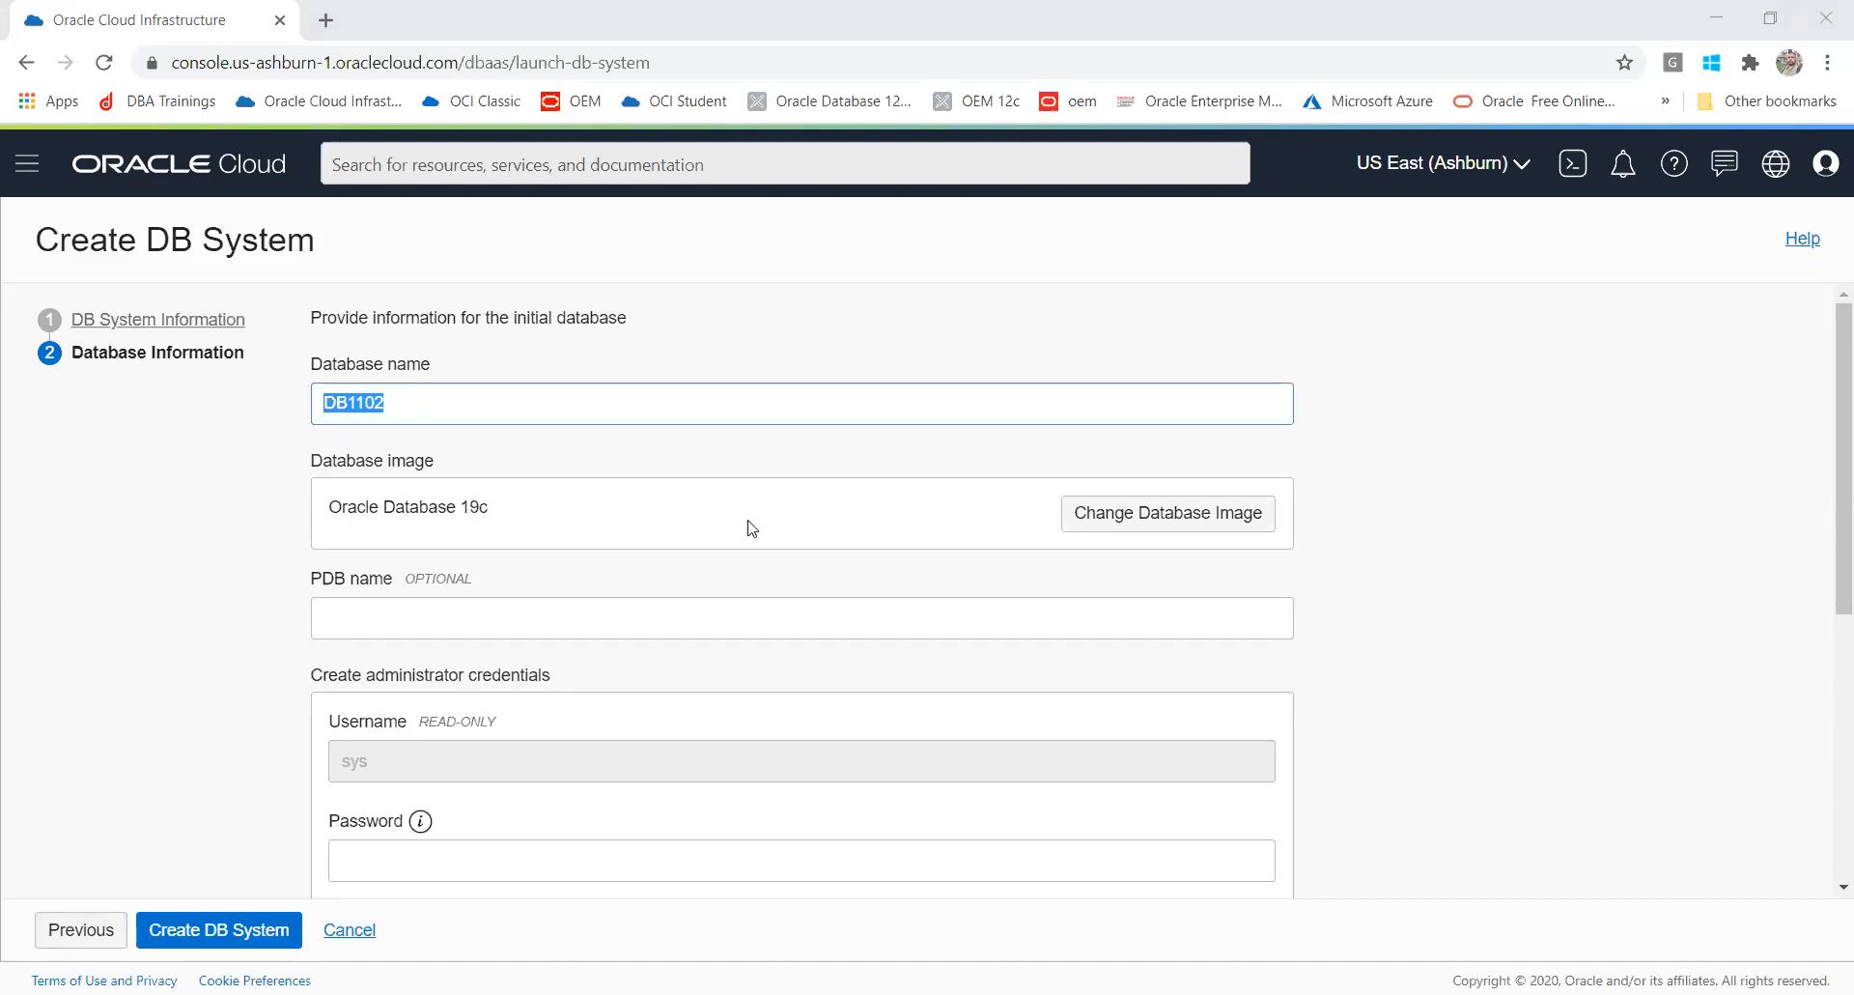
key(alt+Tab)
Step: Set the database name to dbatcdb
text(cdb1)
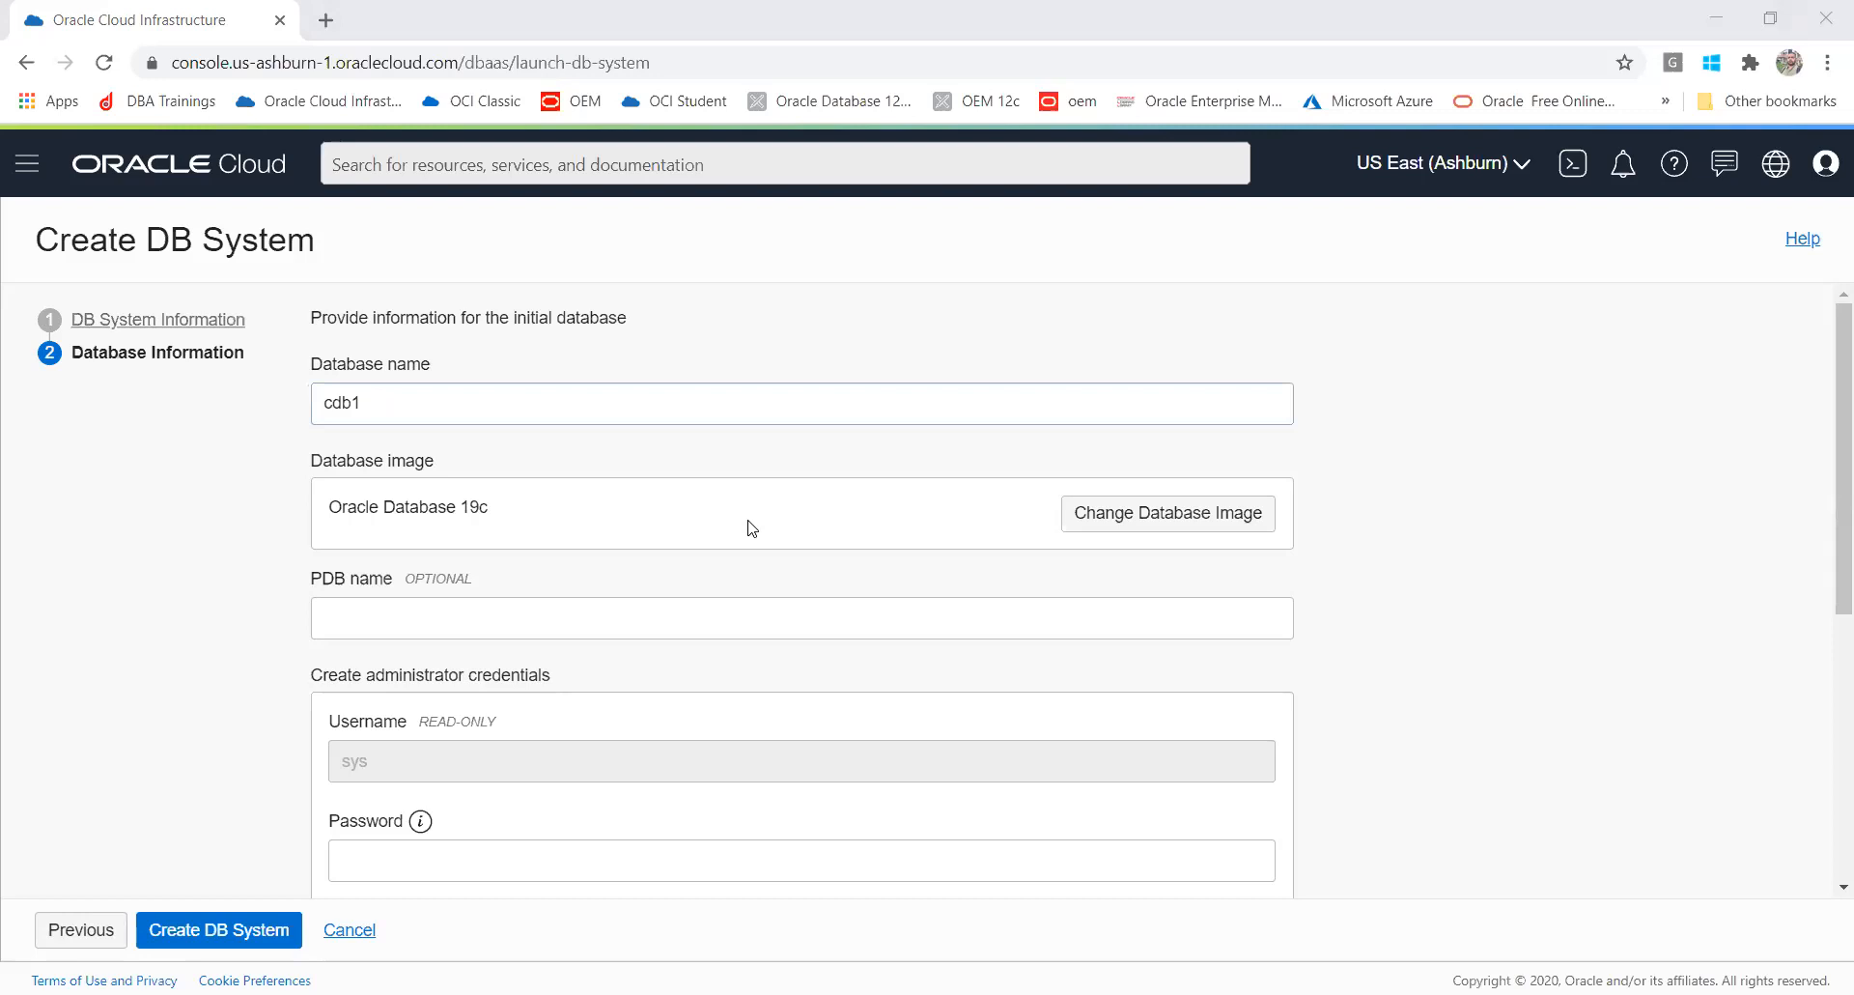
click(471, 411)
key(ctrl+a)
text(dbat)
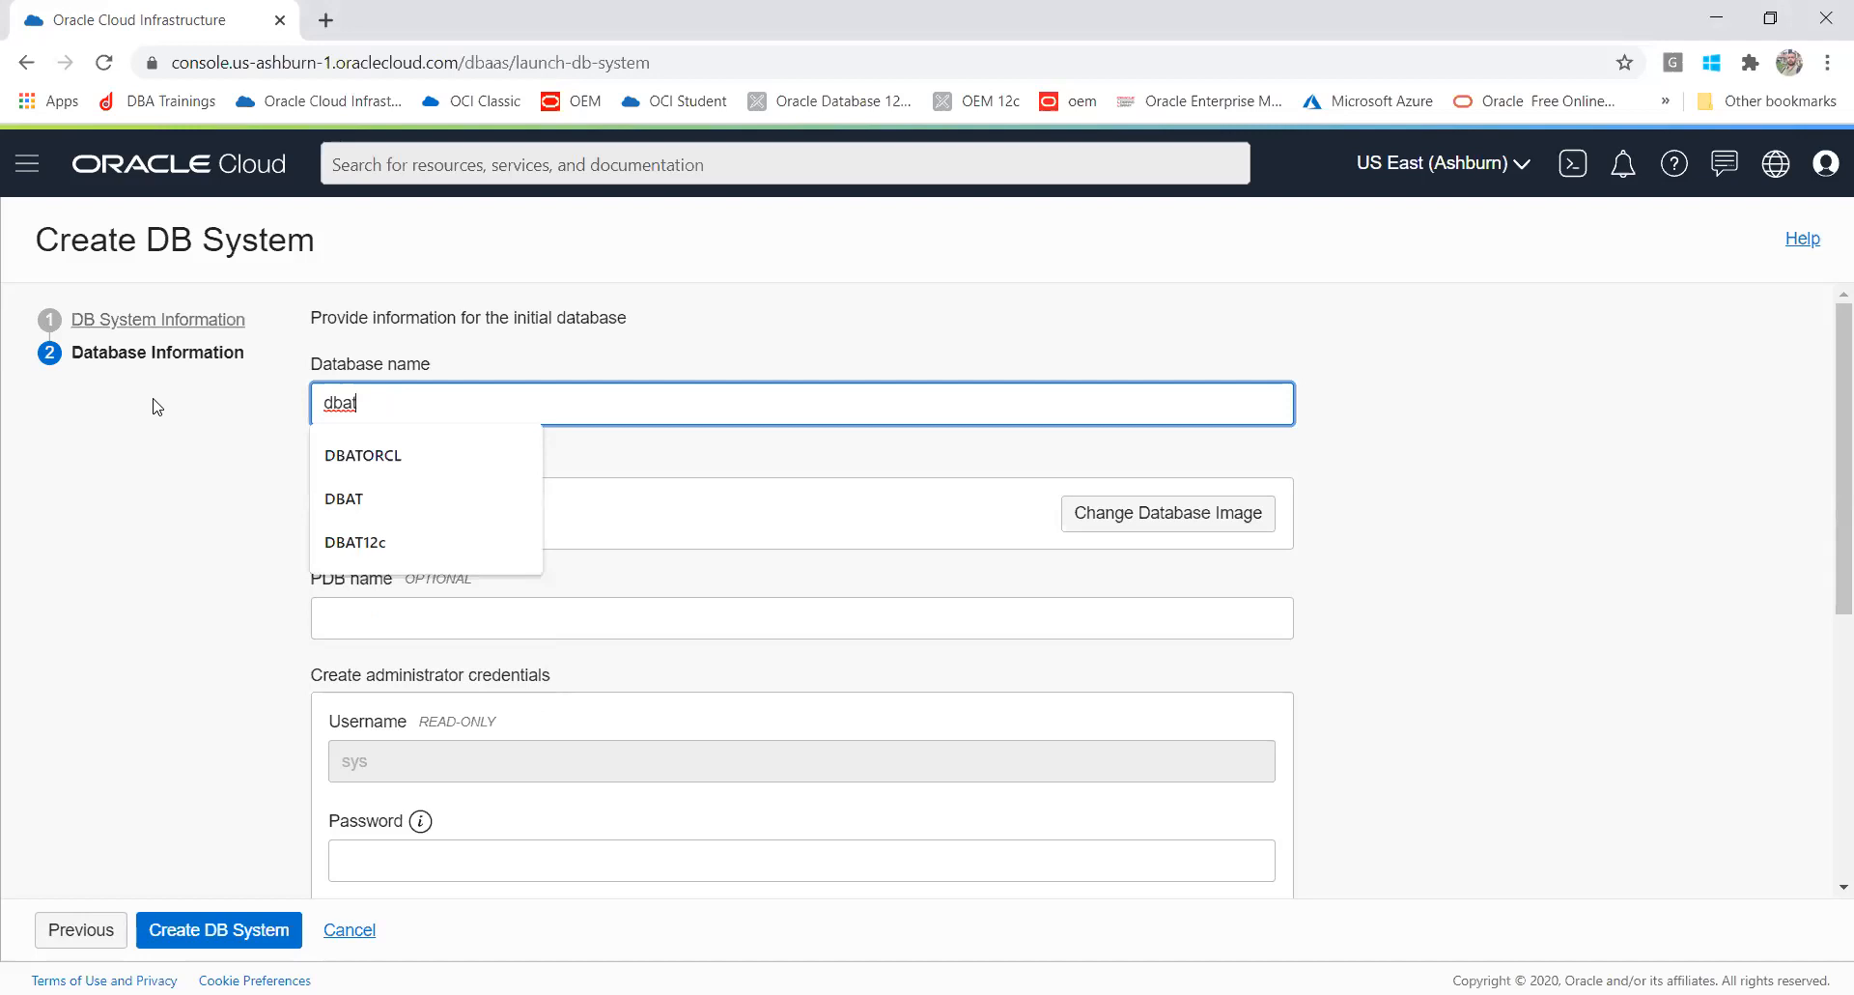
text(cdb)
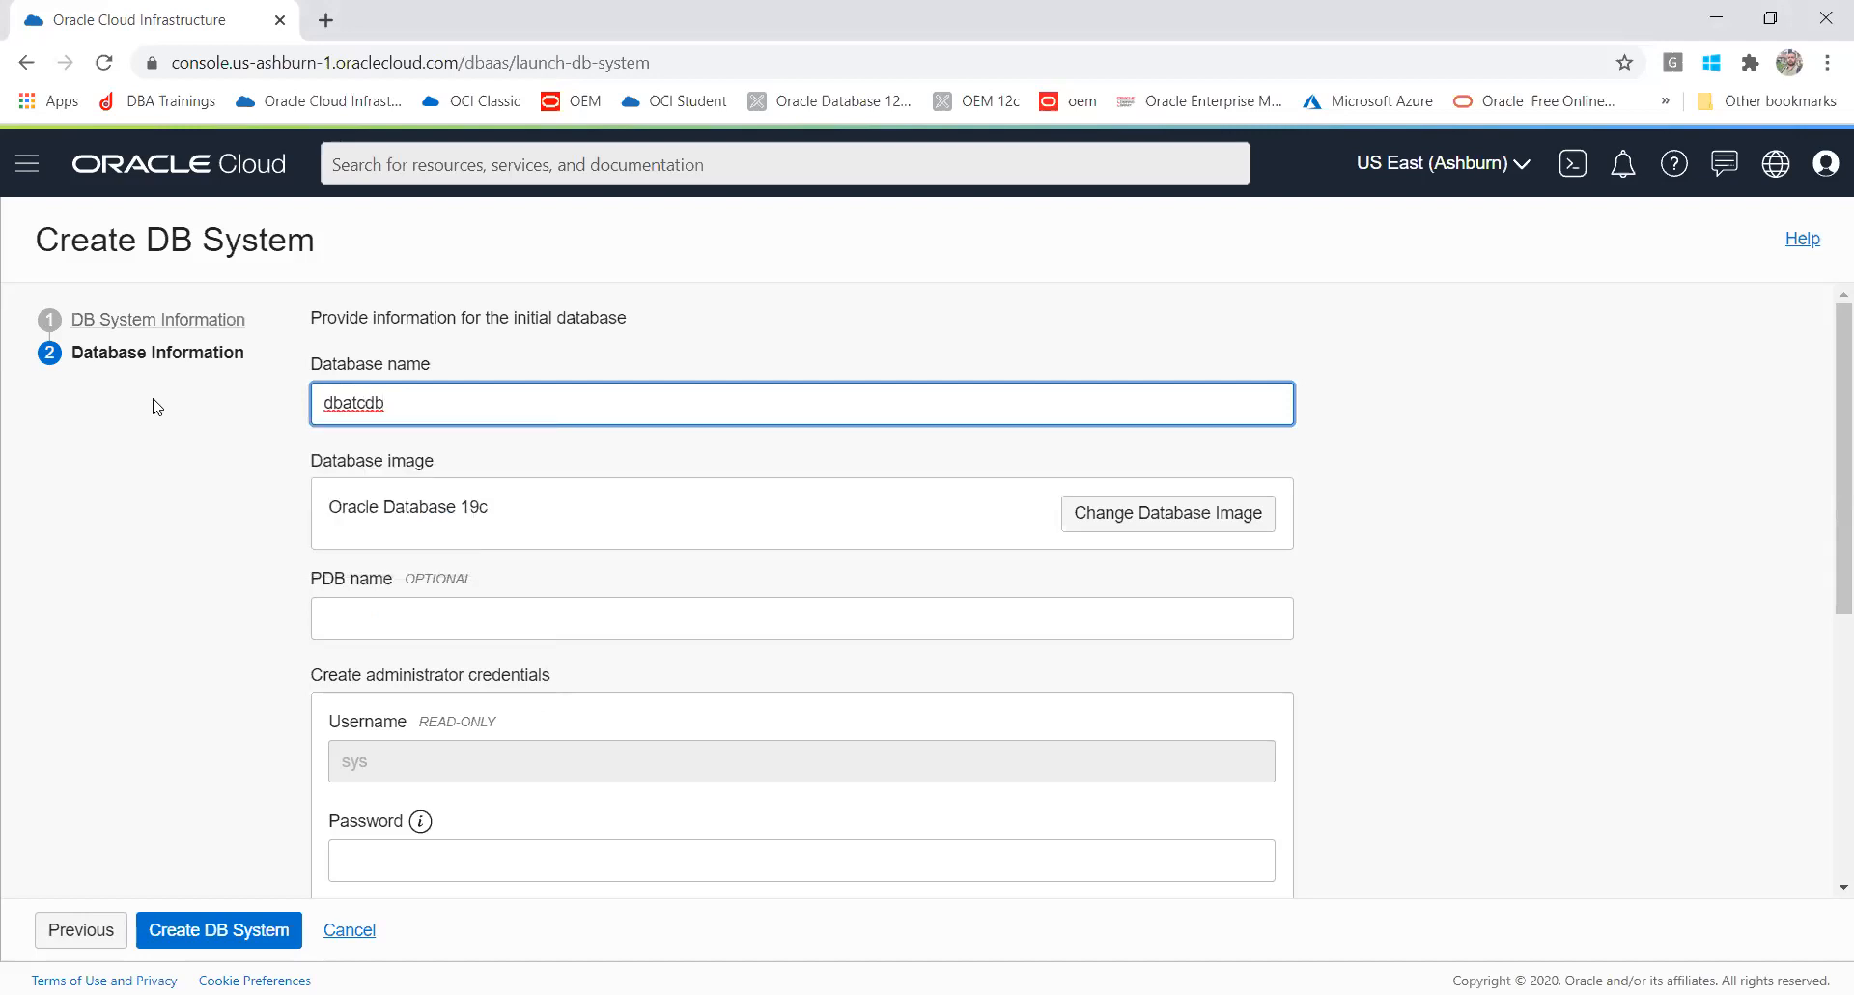
click(119, 478)
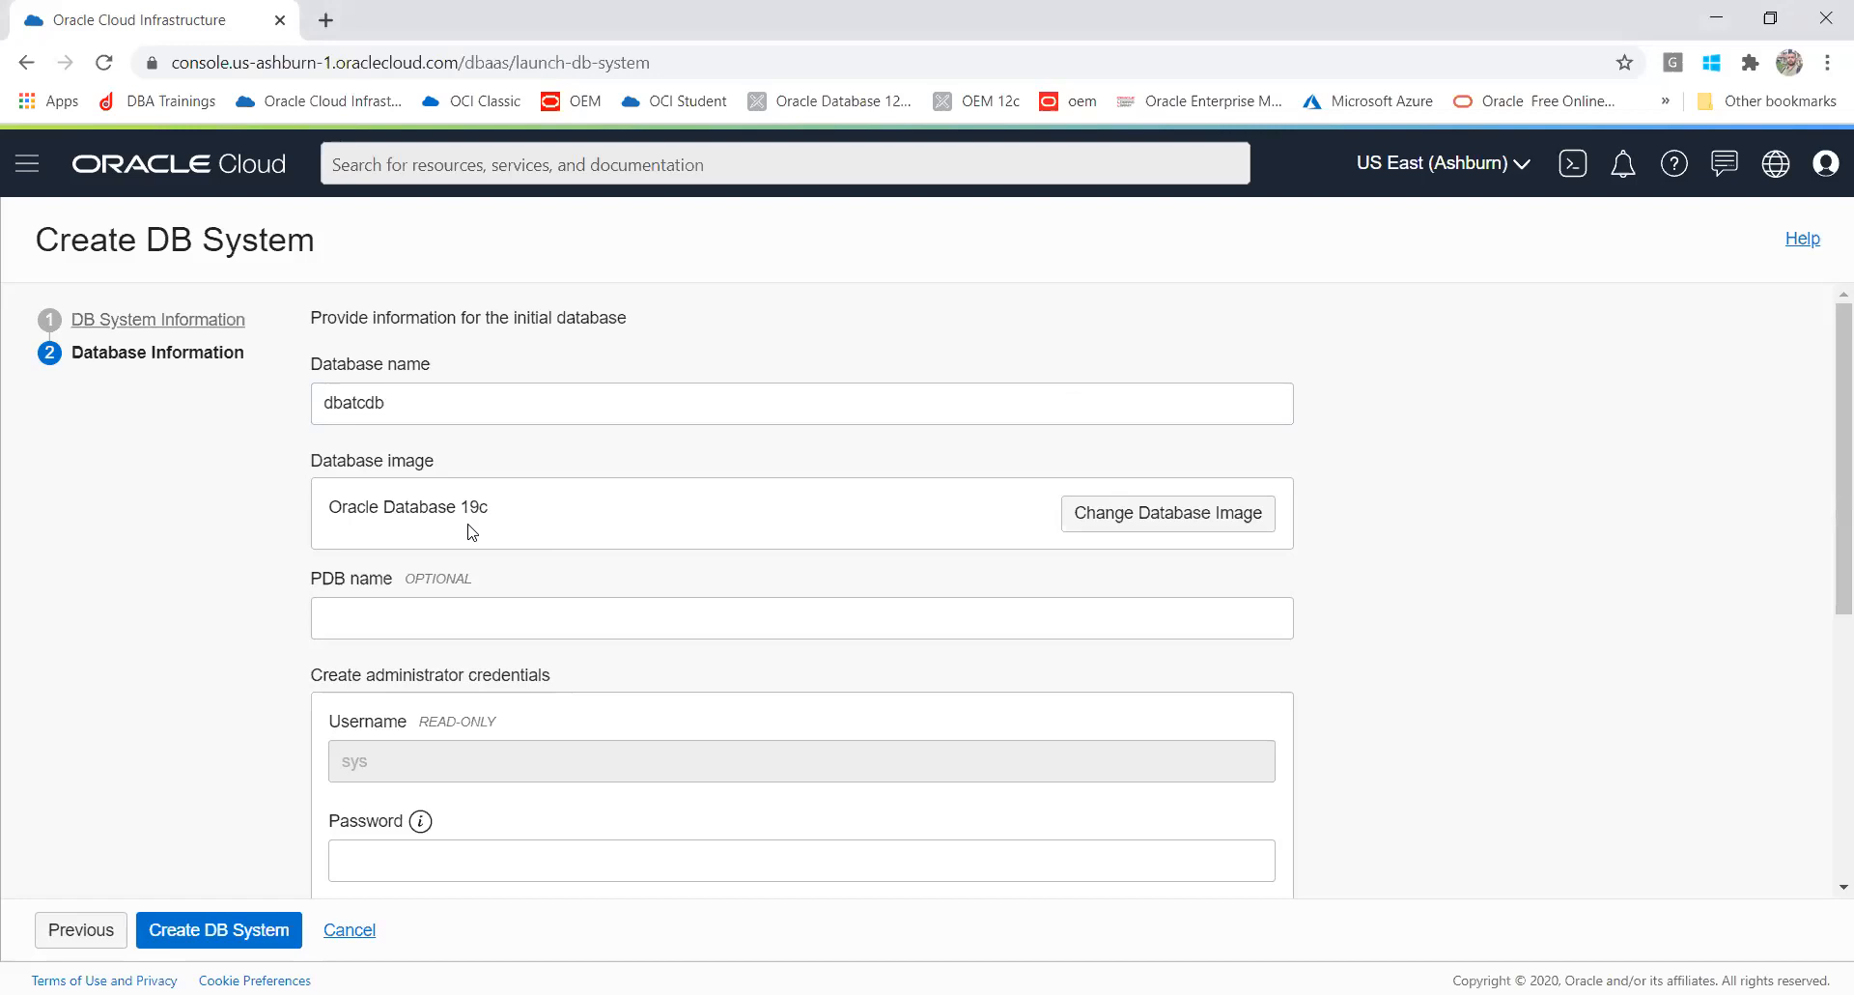
Step: Change the database image to Oracle Database 20c (Preview)
click(1159, 531)
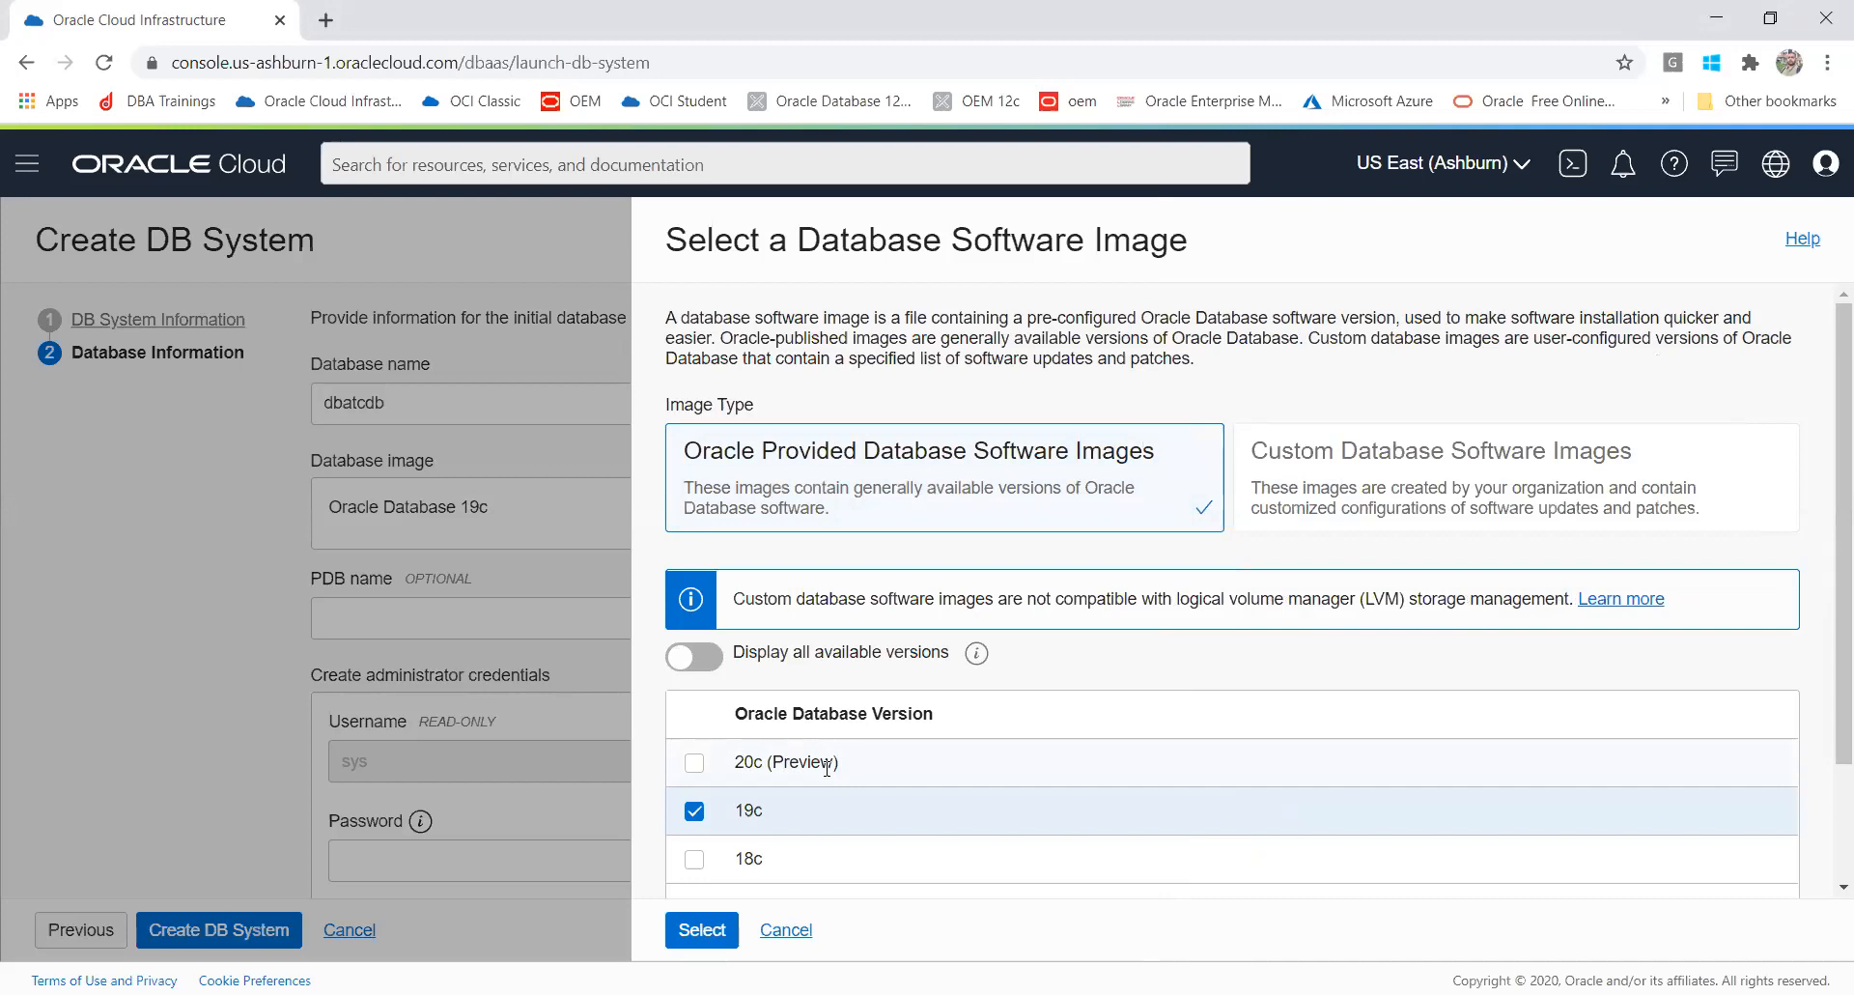
click(696, 764)
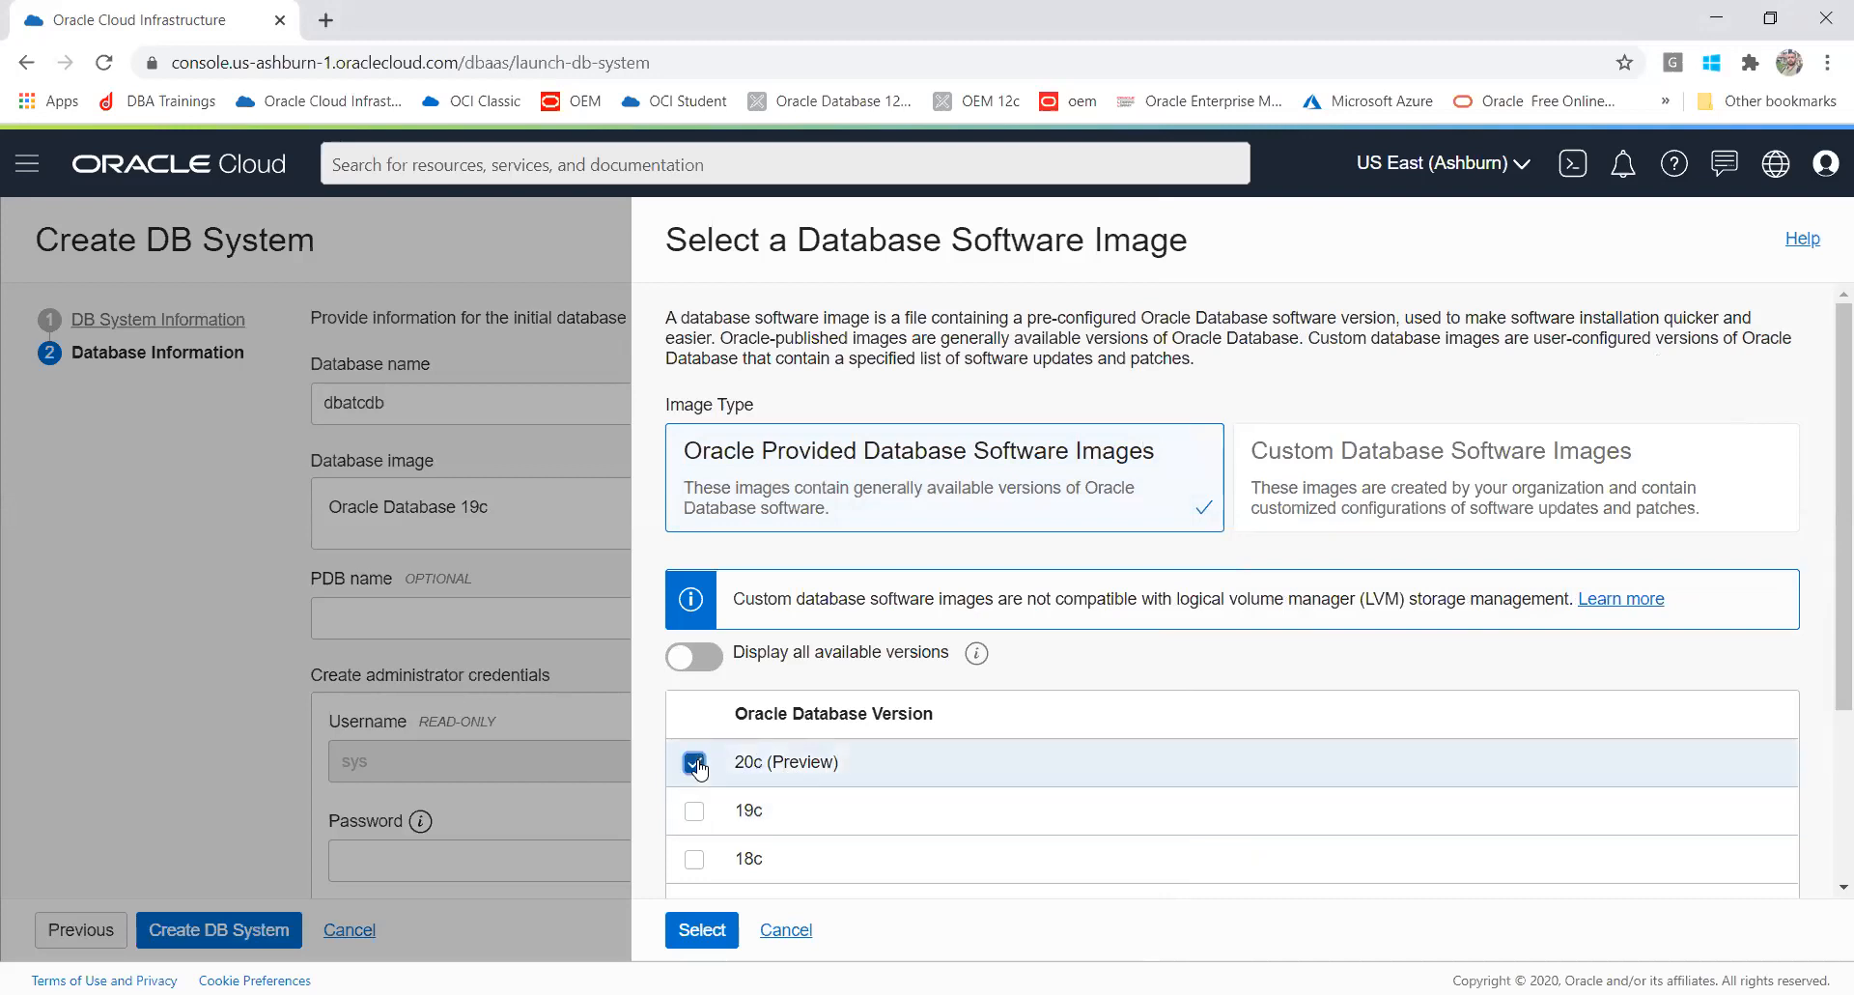
click(702, 933)
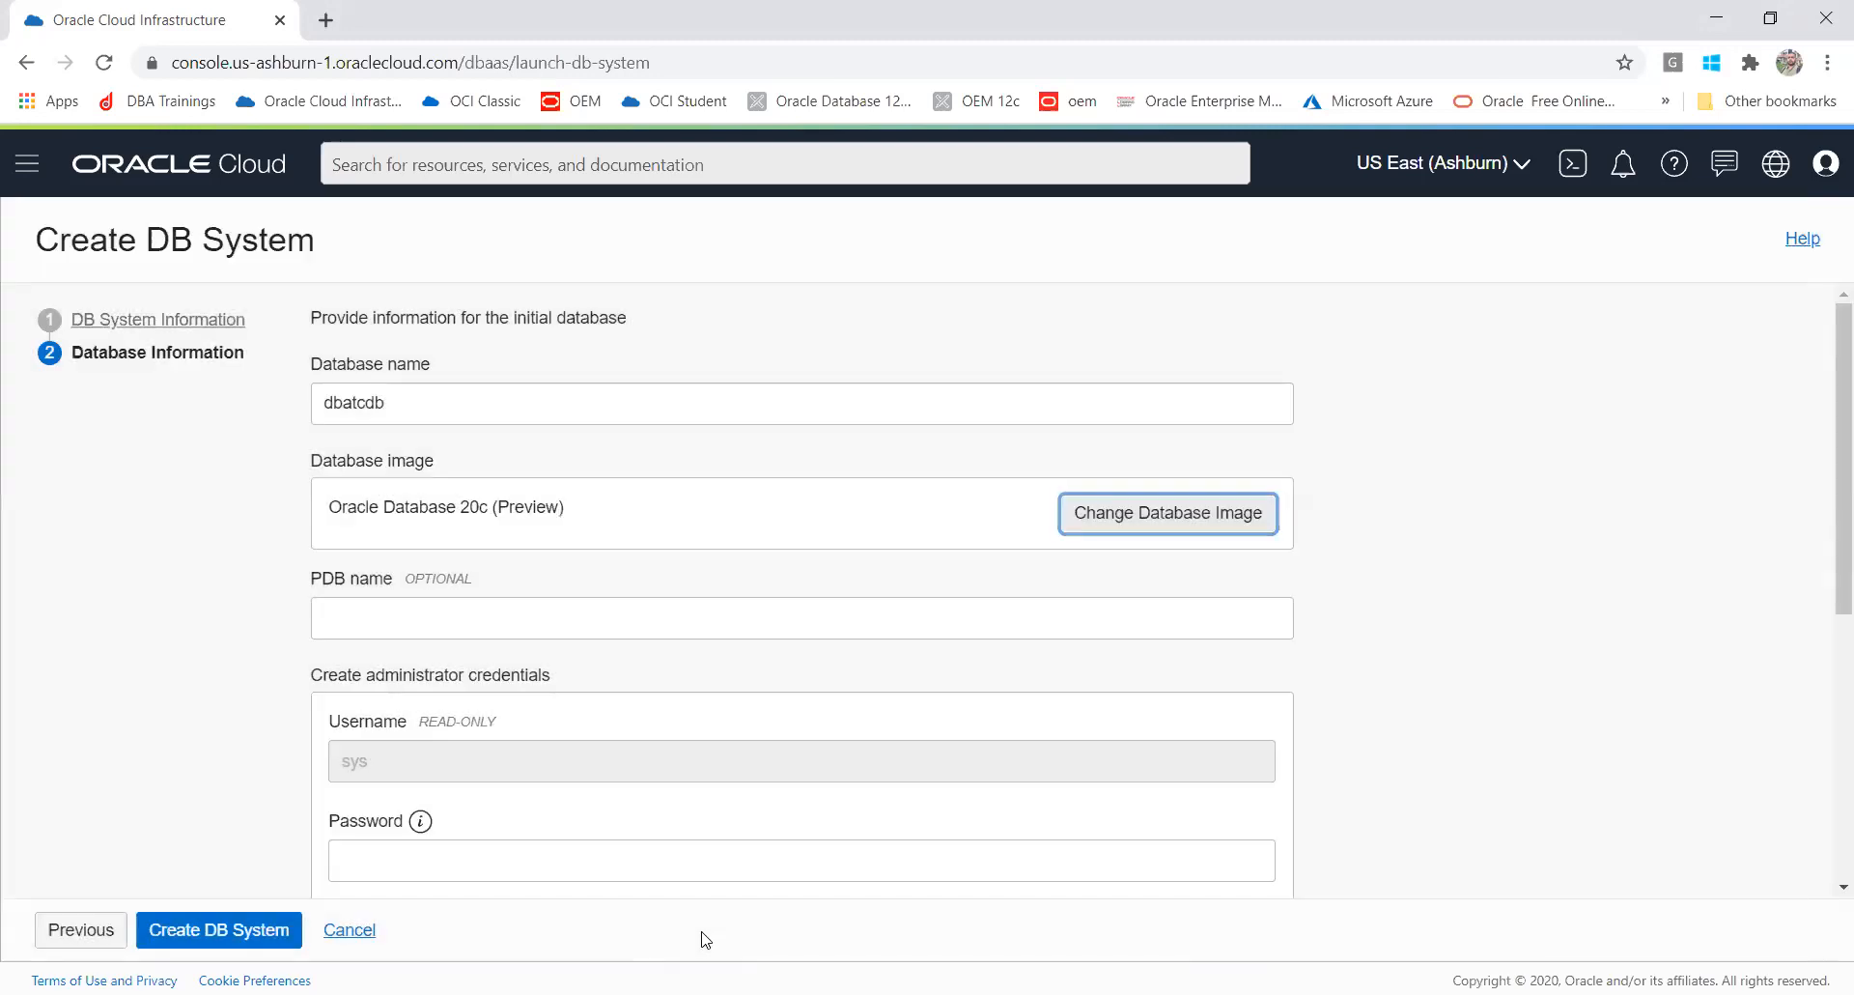
Step: Rename the database to dbatcdb1
drag(442, 390, 291, 389)
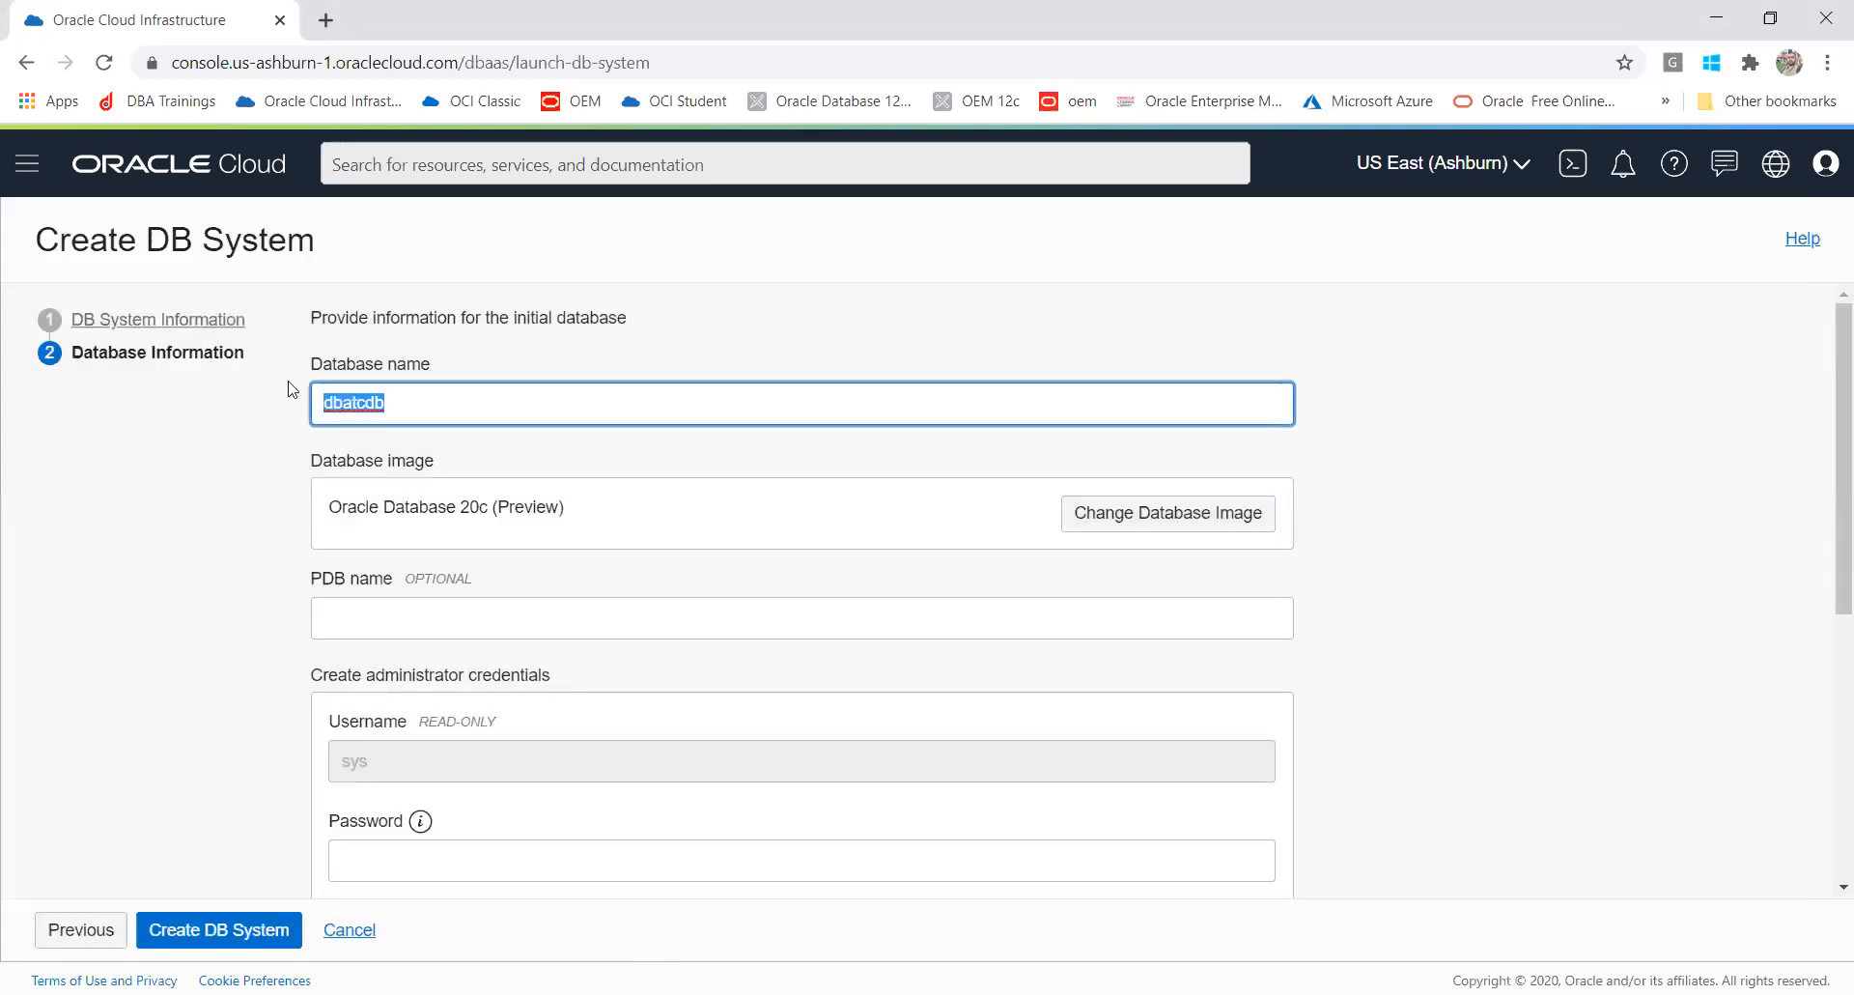
text(cdb1)
click(249, 465)
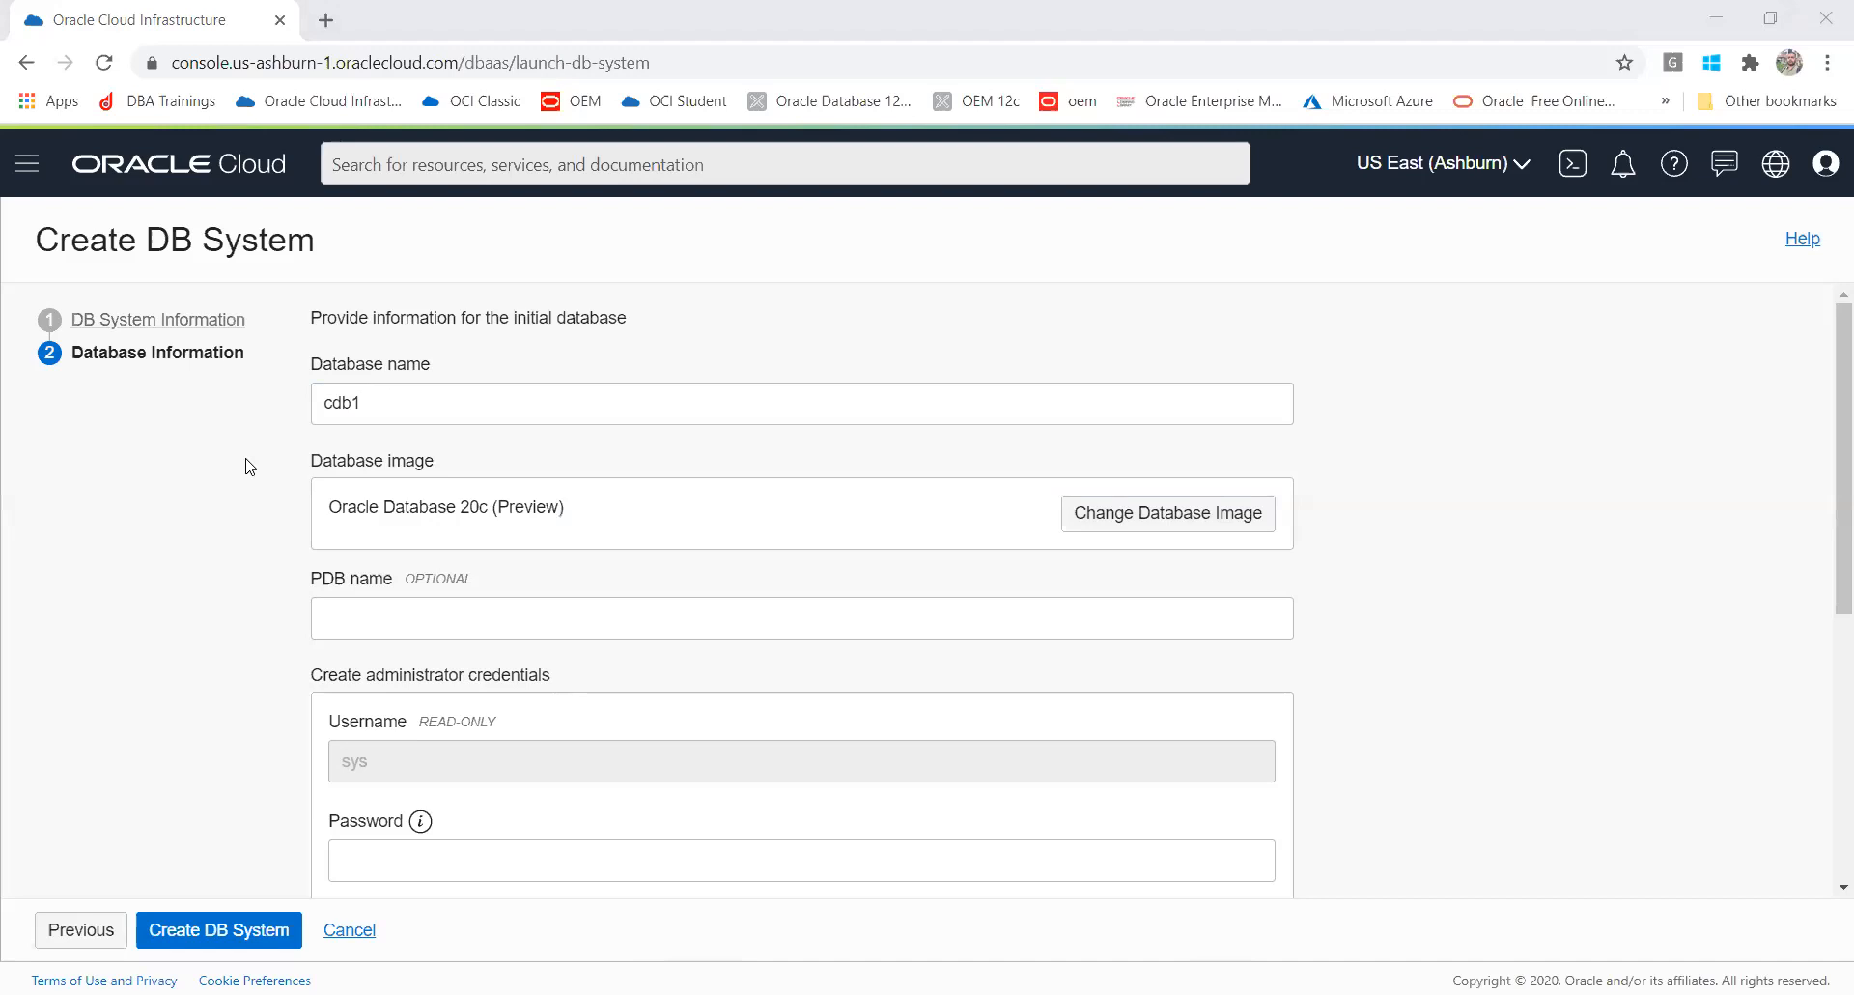
click(333, 403)
click(395, 395)
click(251, 392)
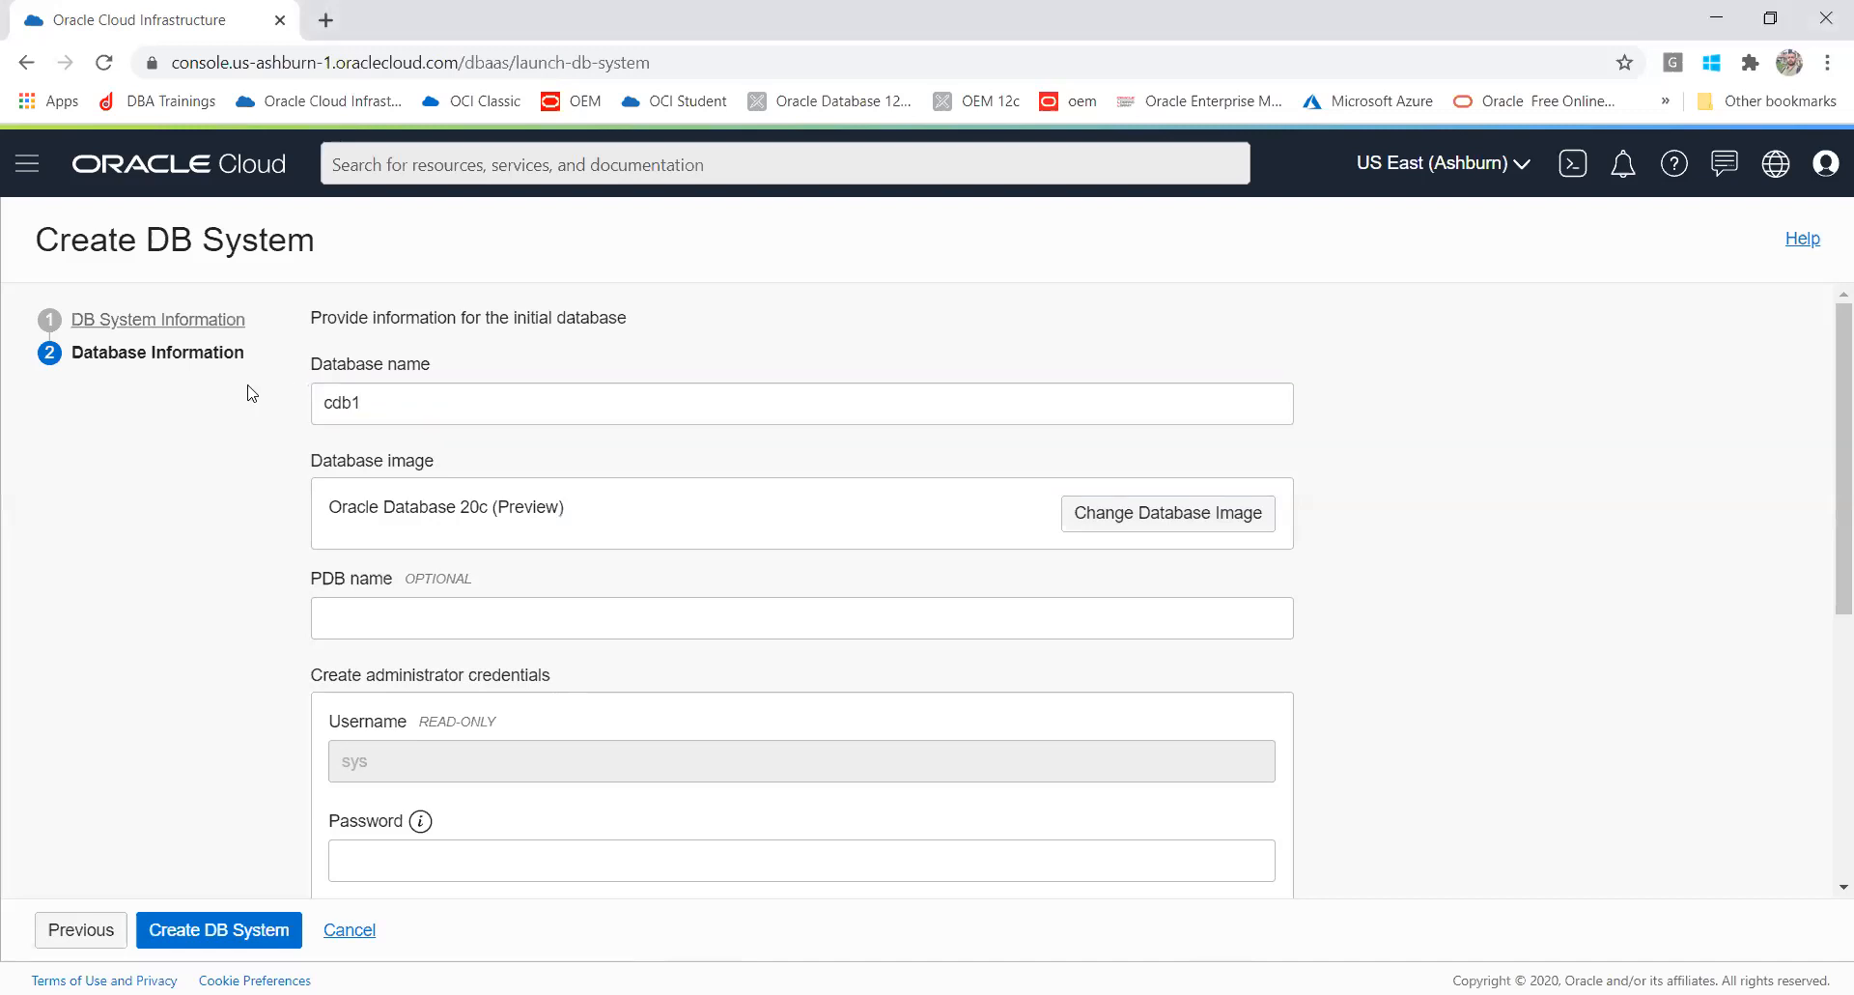
drag(365, 405, 265, 412)
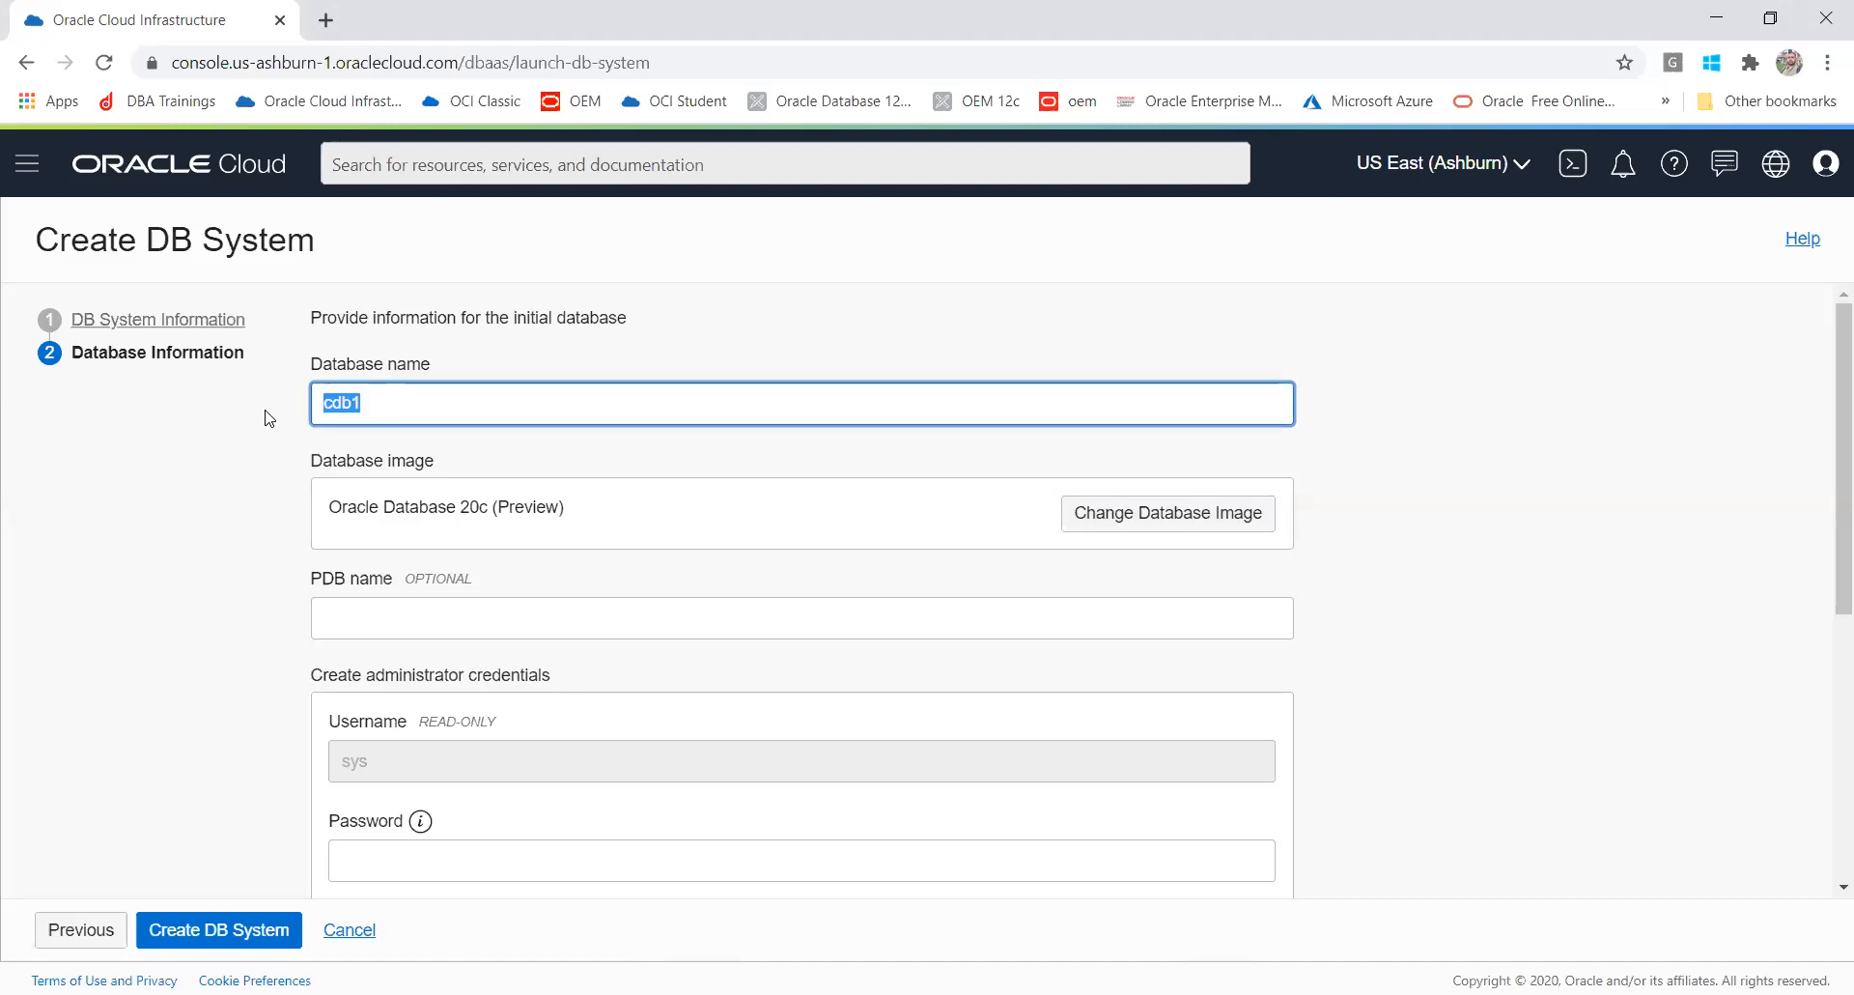
text(dbatcd)
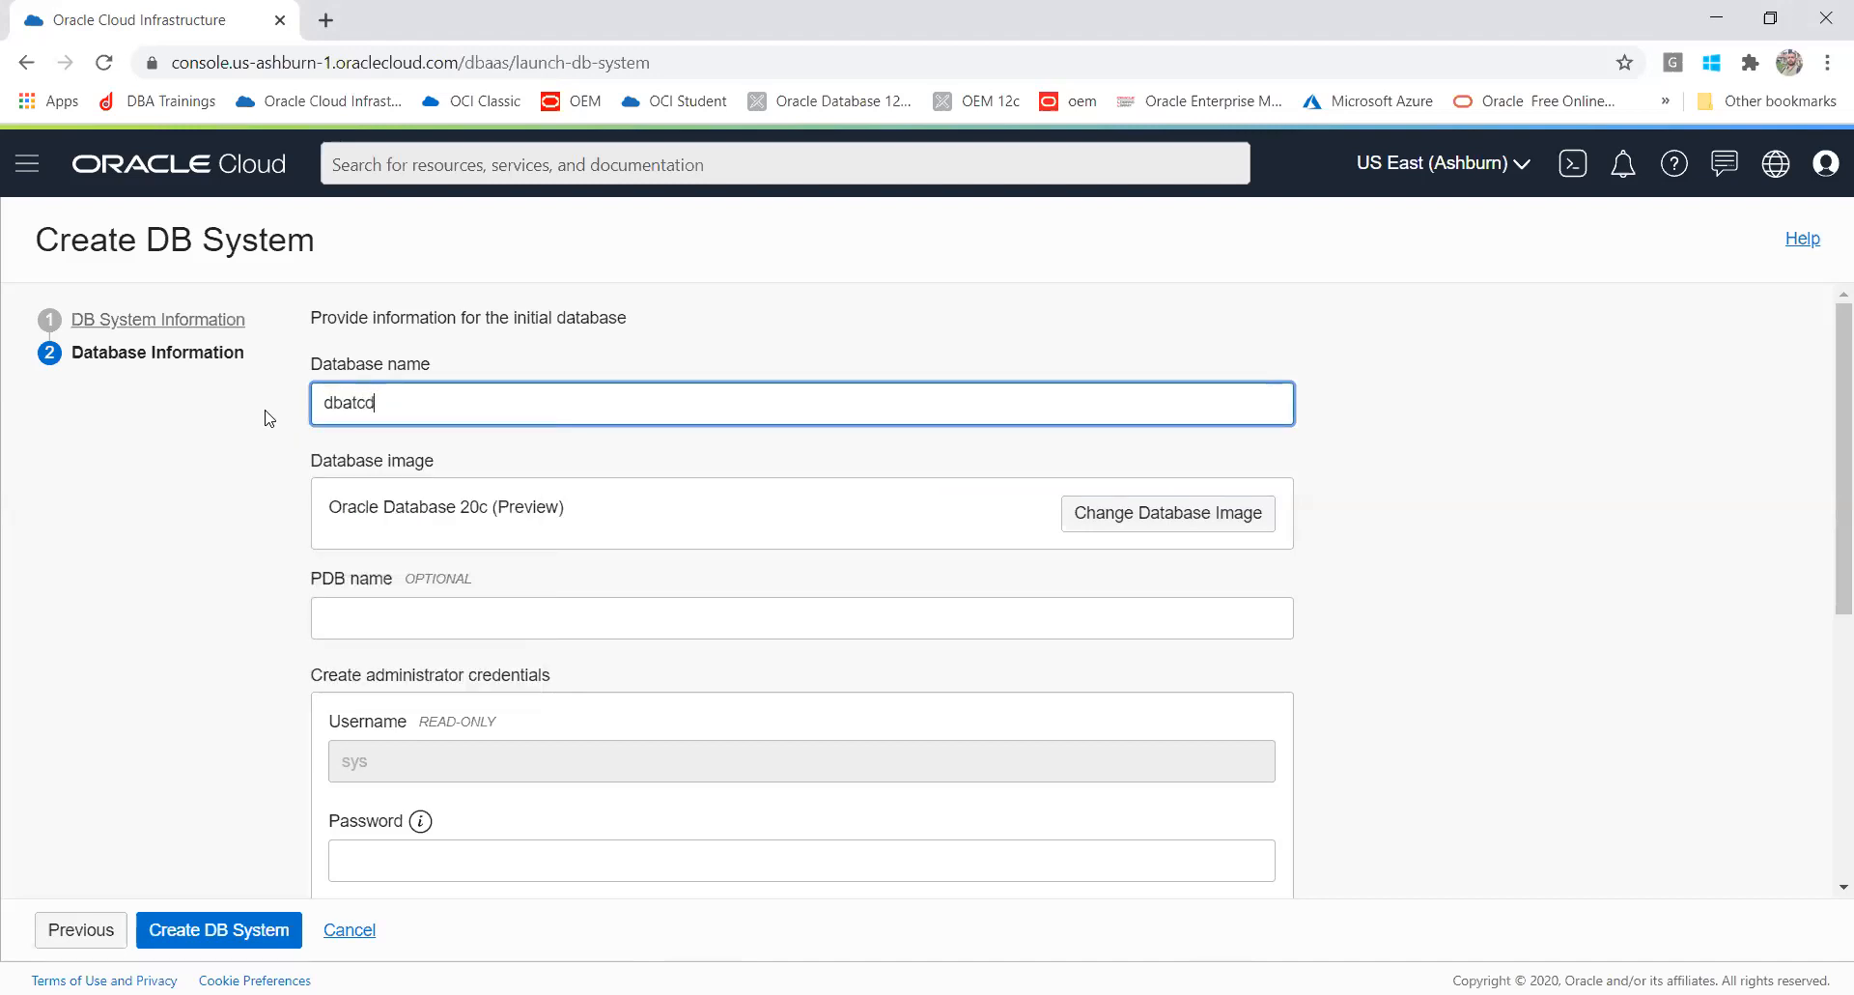
text(b1)
Step: Set the PDB name to pdb1
click(359, 630)
text(p)
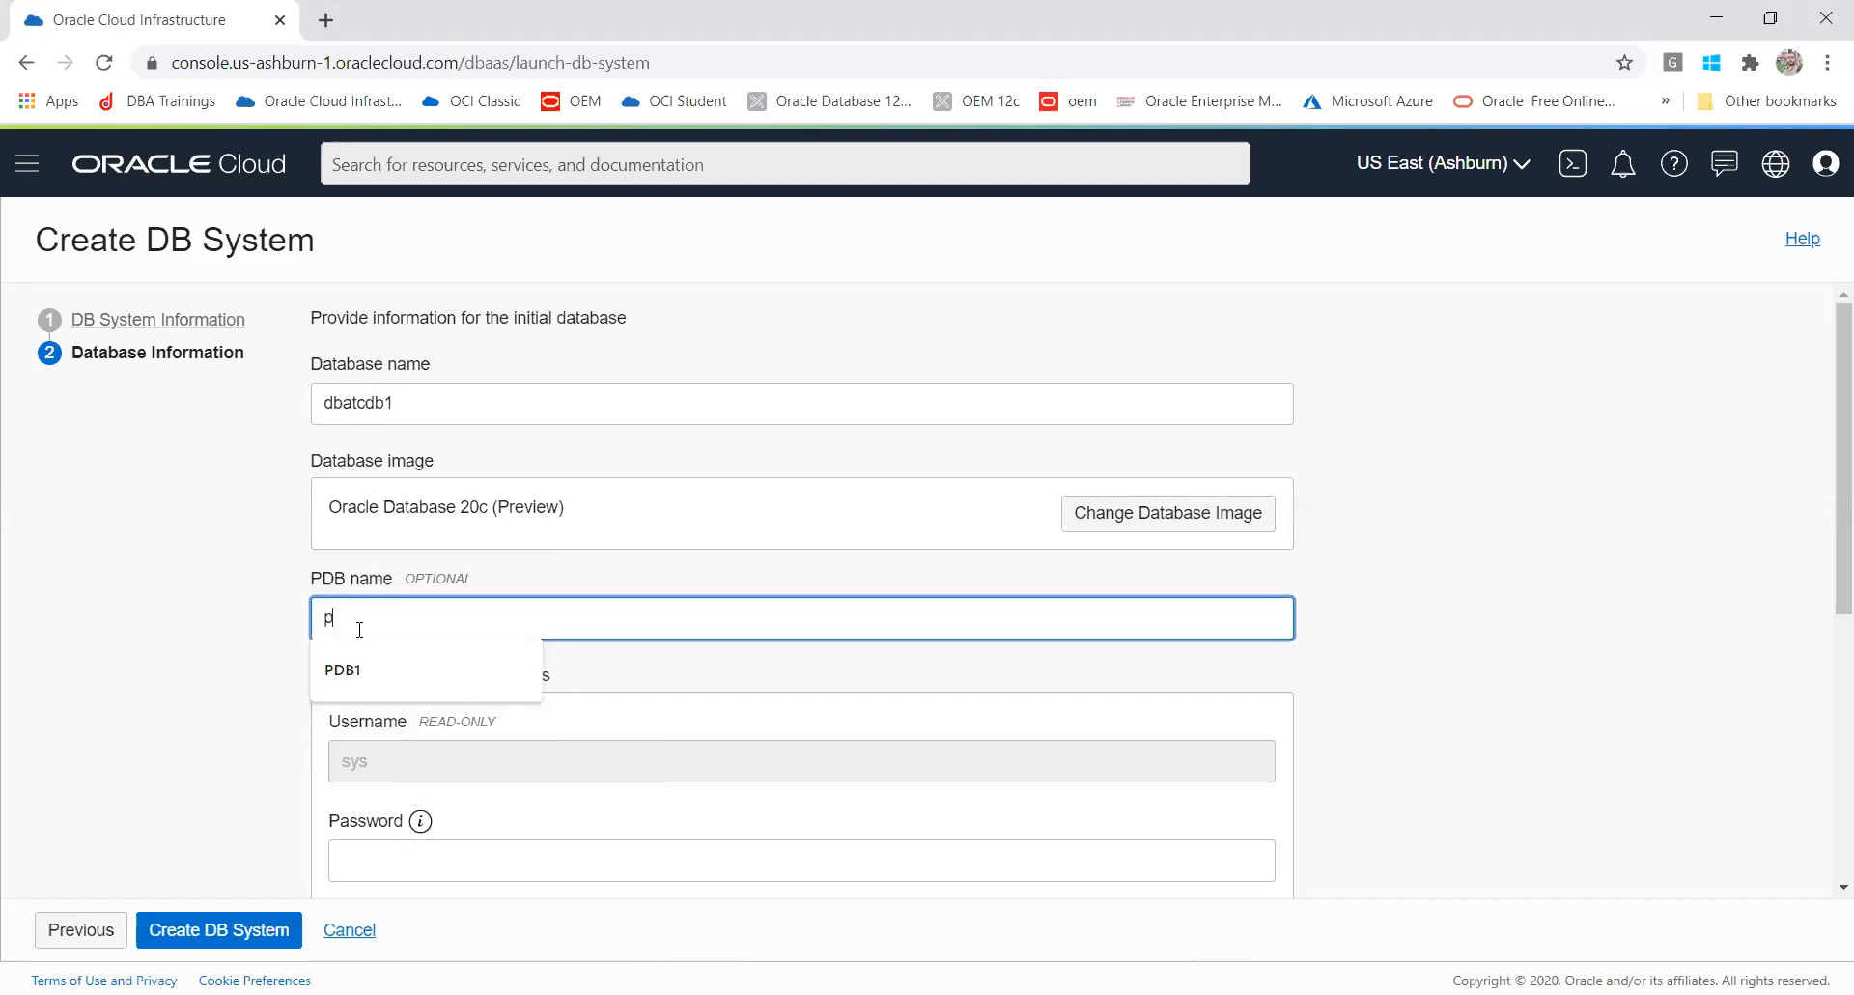
text(db1)
click(212, 681)
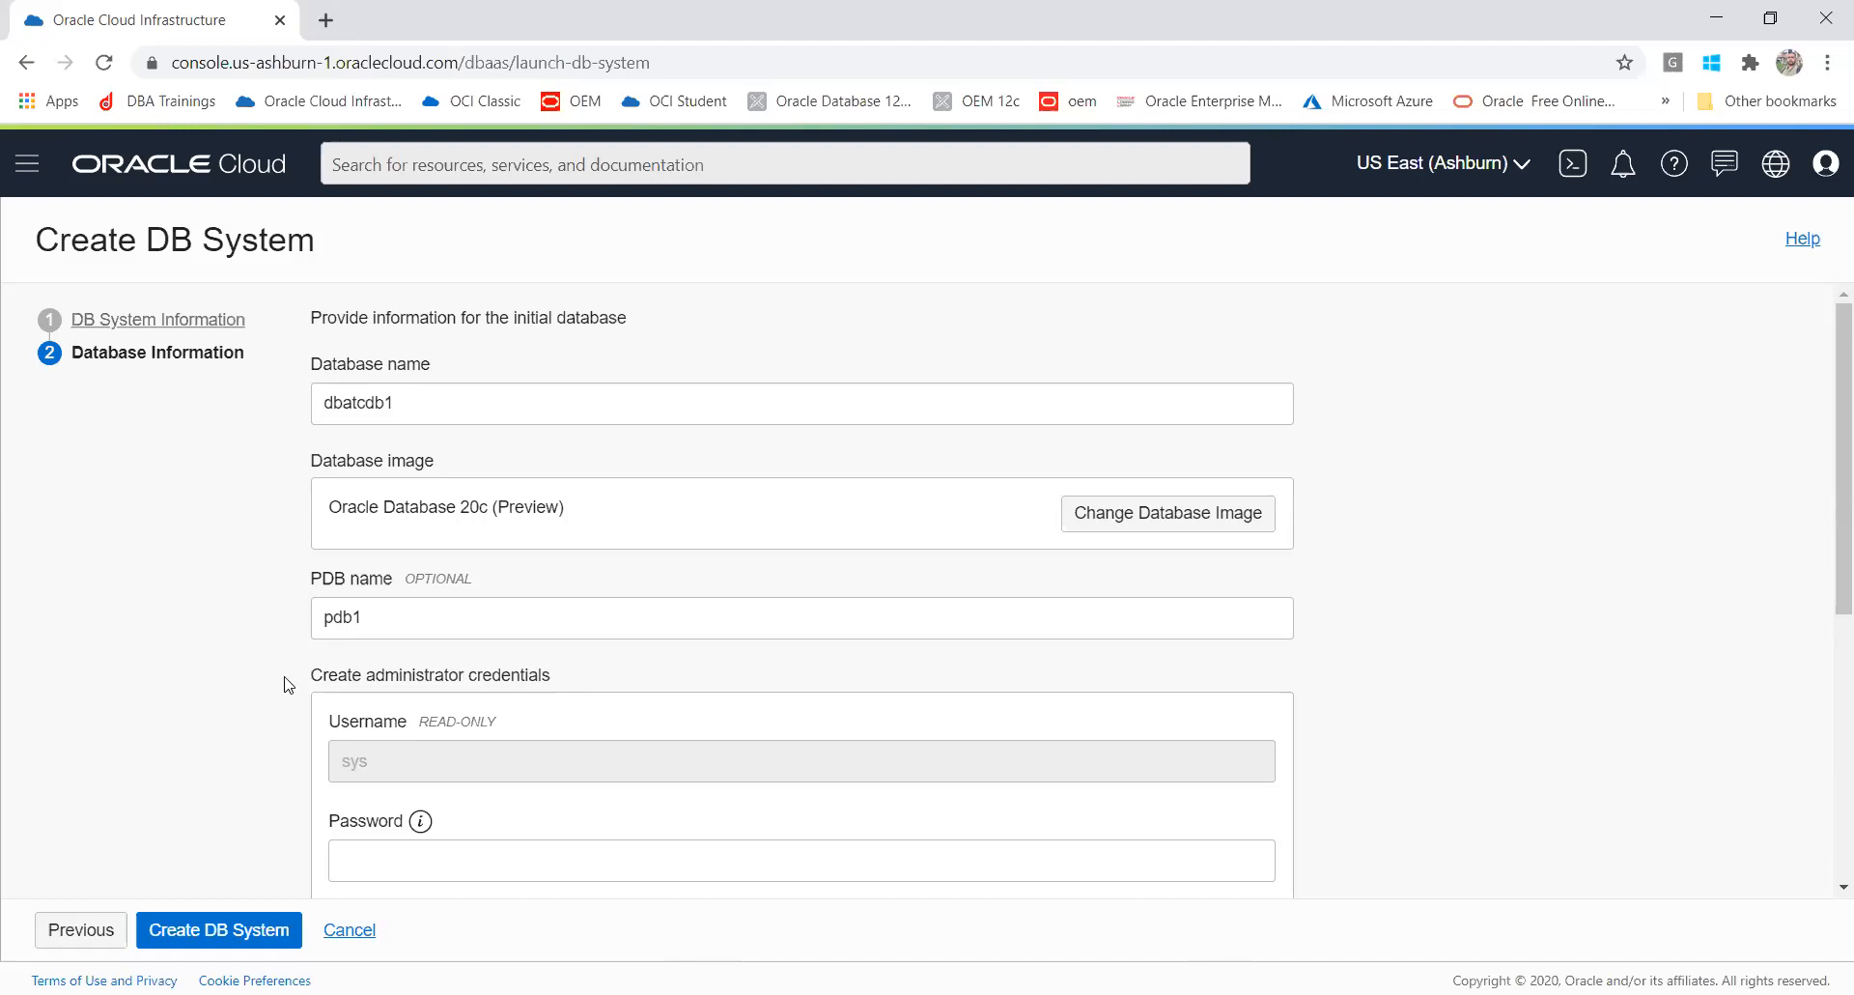
Step: Show all available versions and change the database image to 20.3.0.0 (Preview)
click(1117, 513)
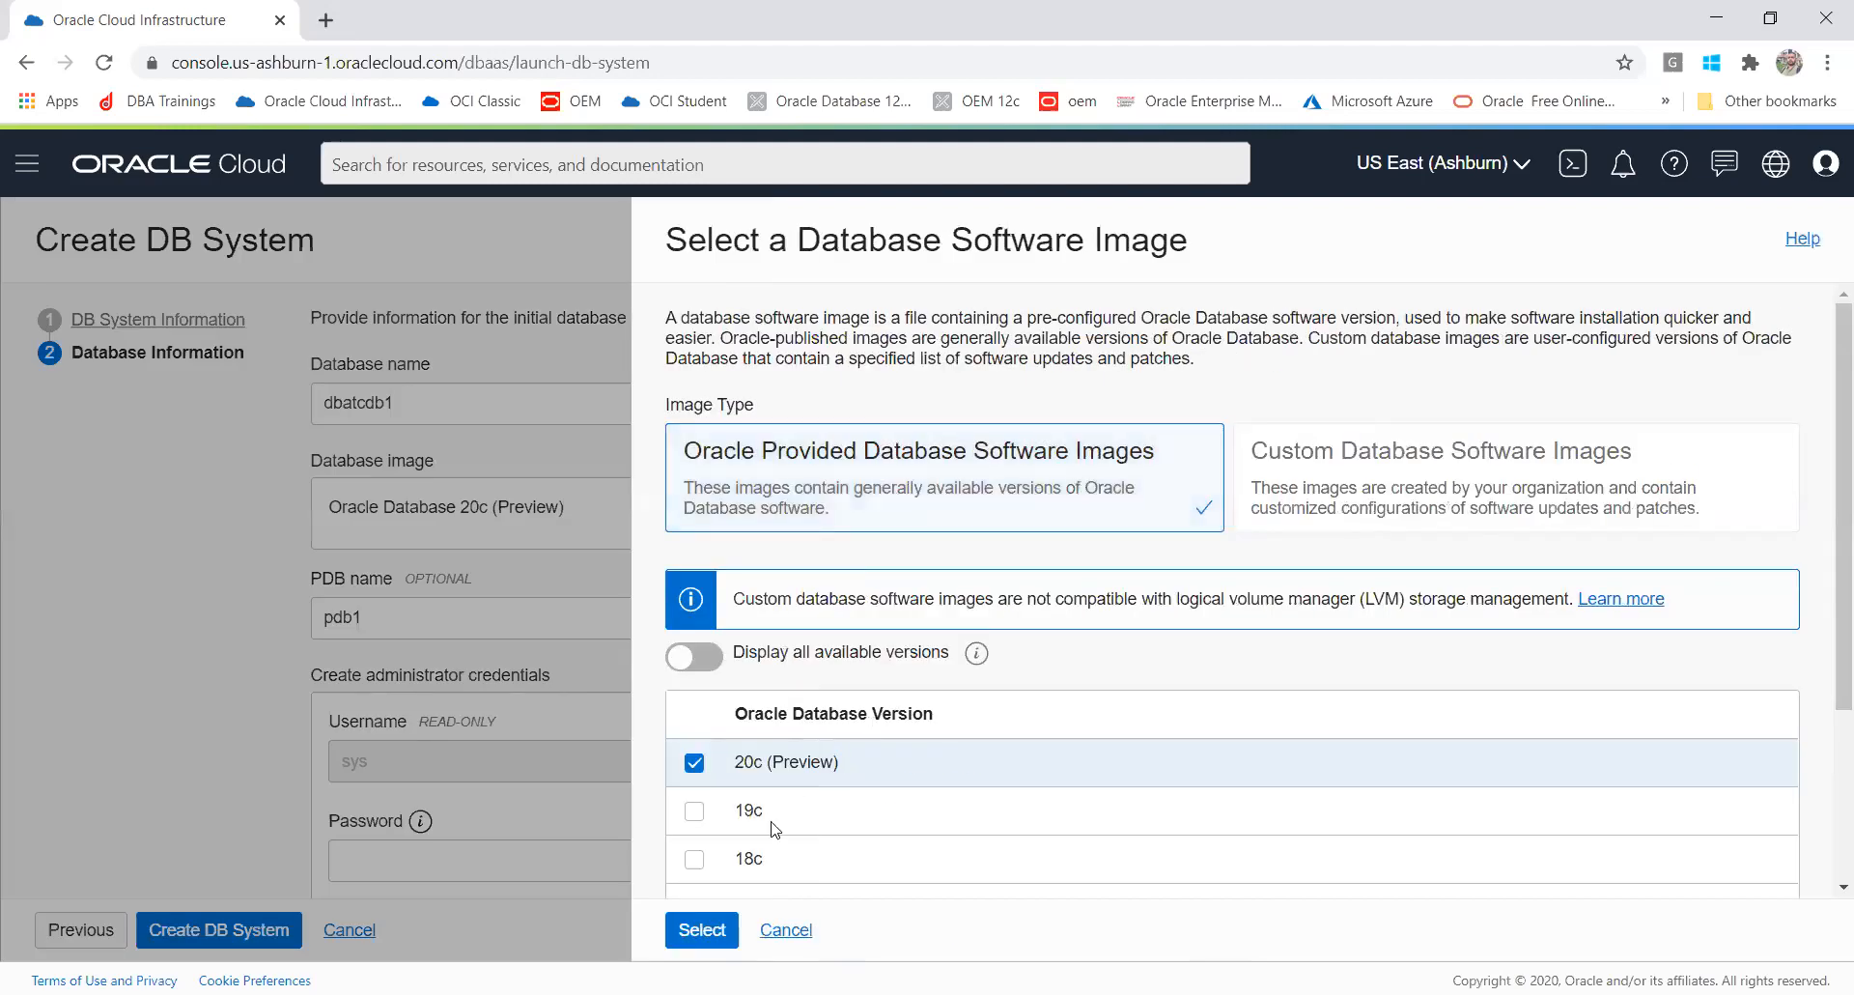
click(720, 659)
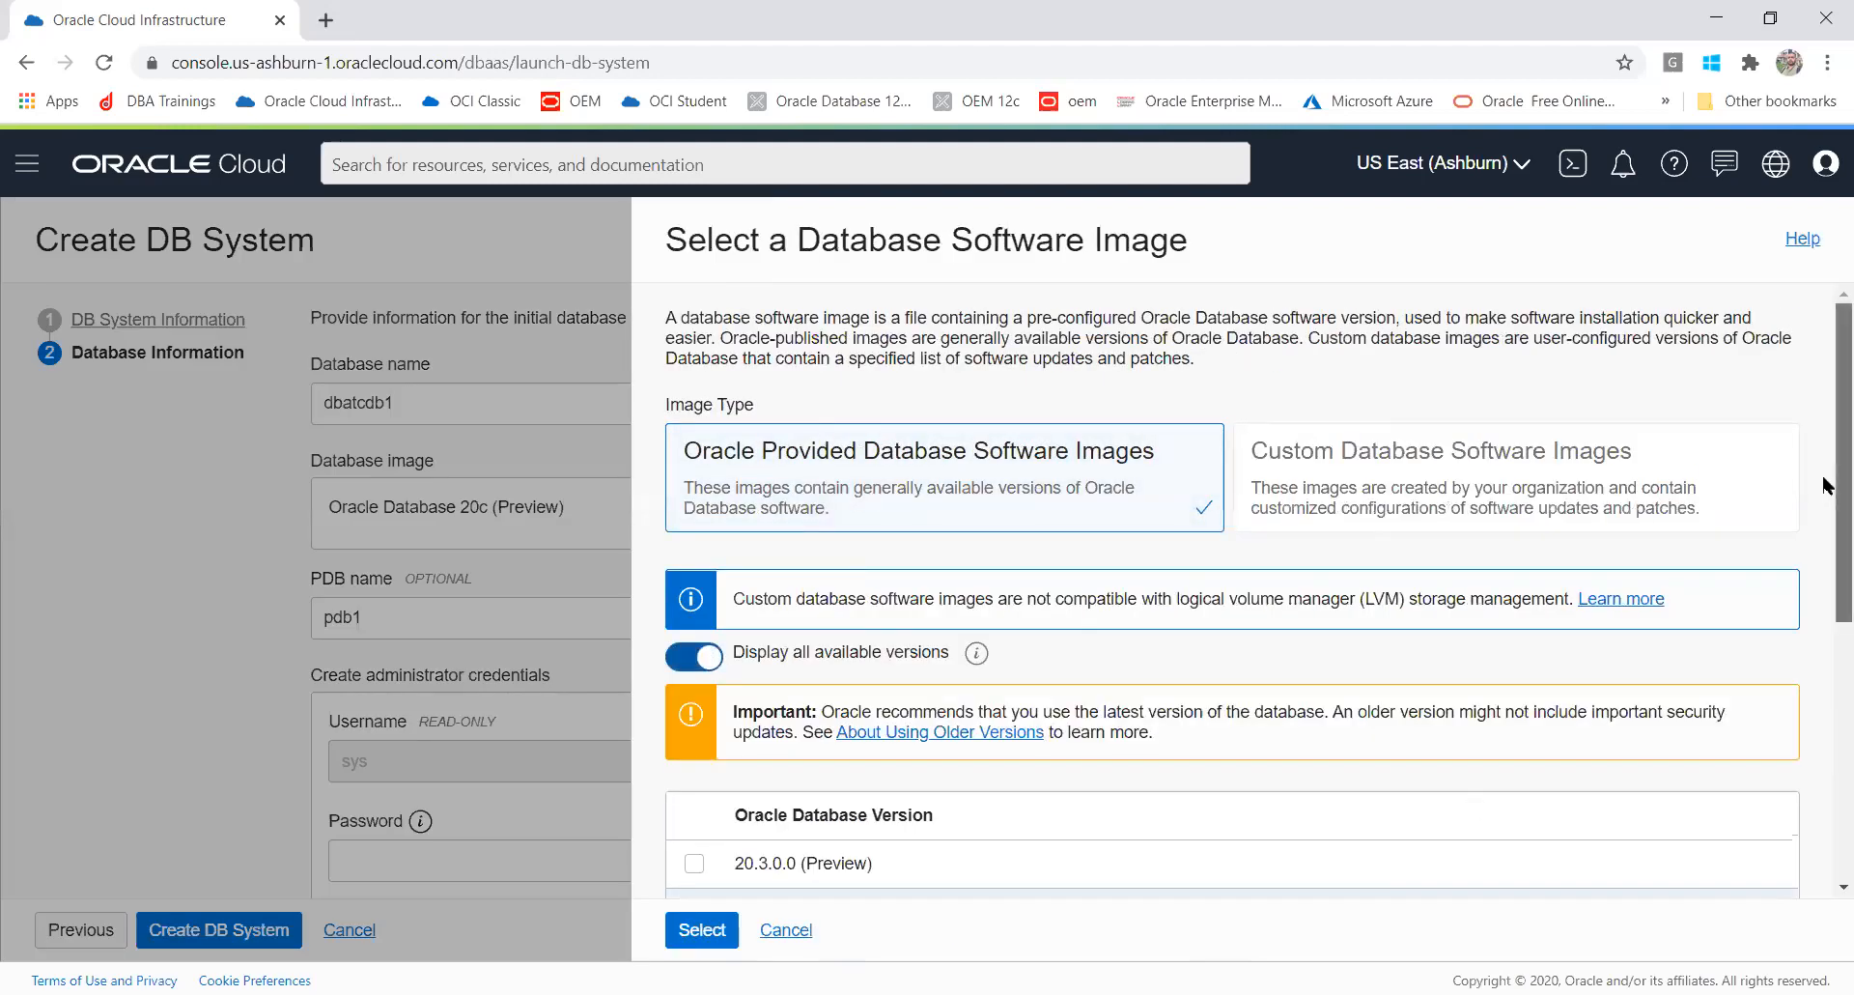
scroll(1828, 487, down, 3)
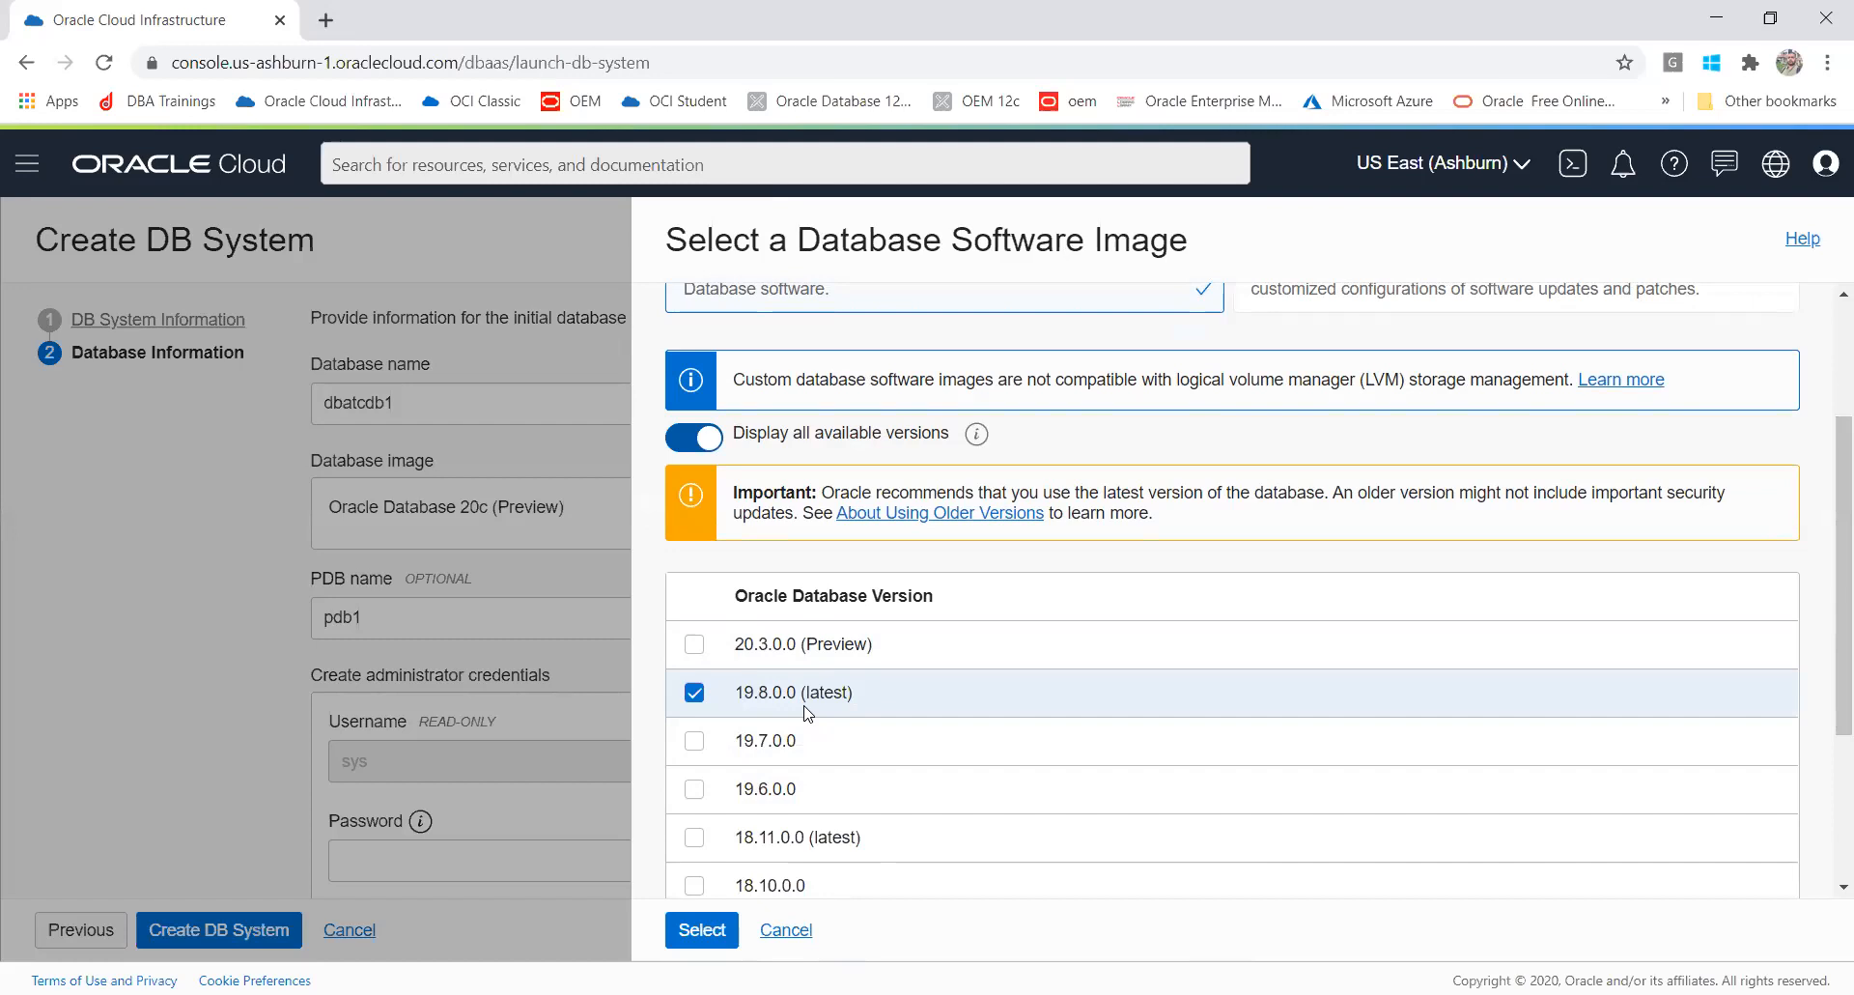
click(697, 646)
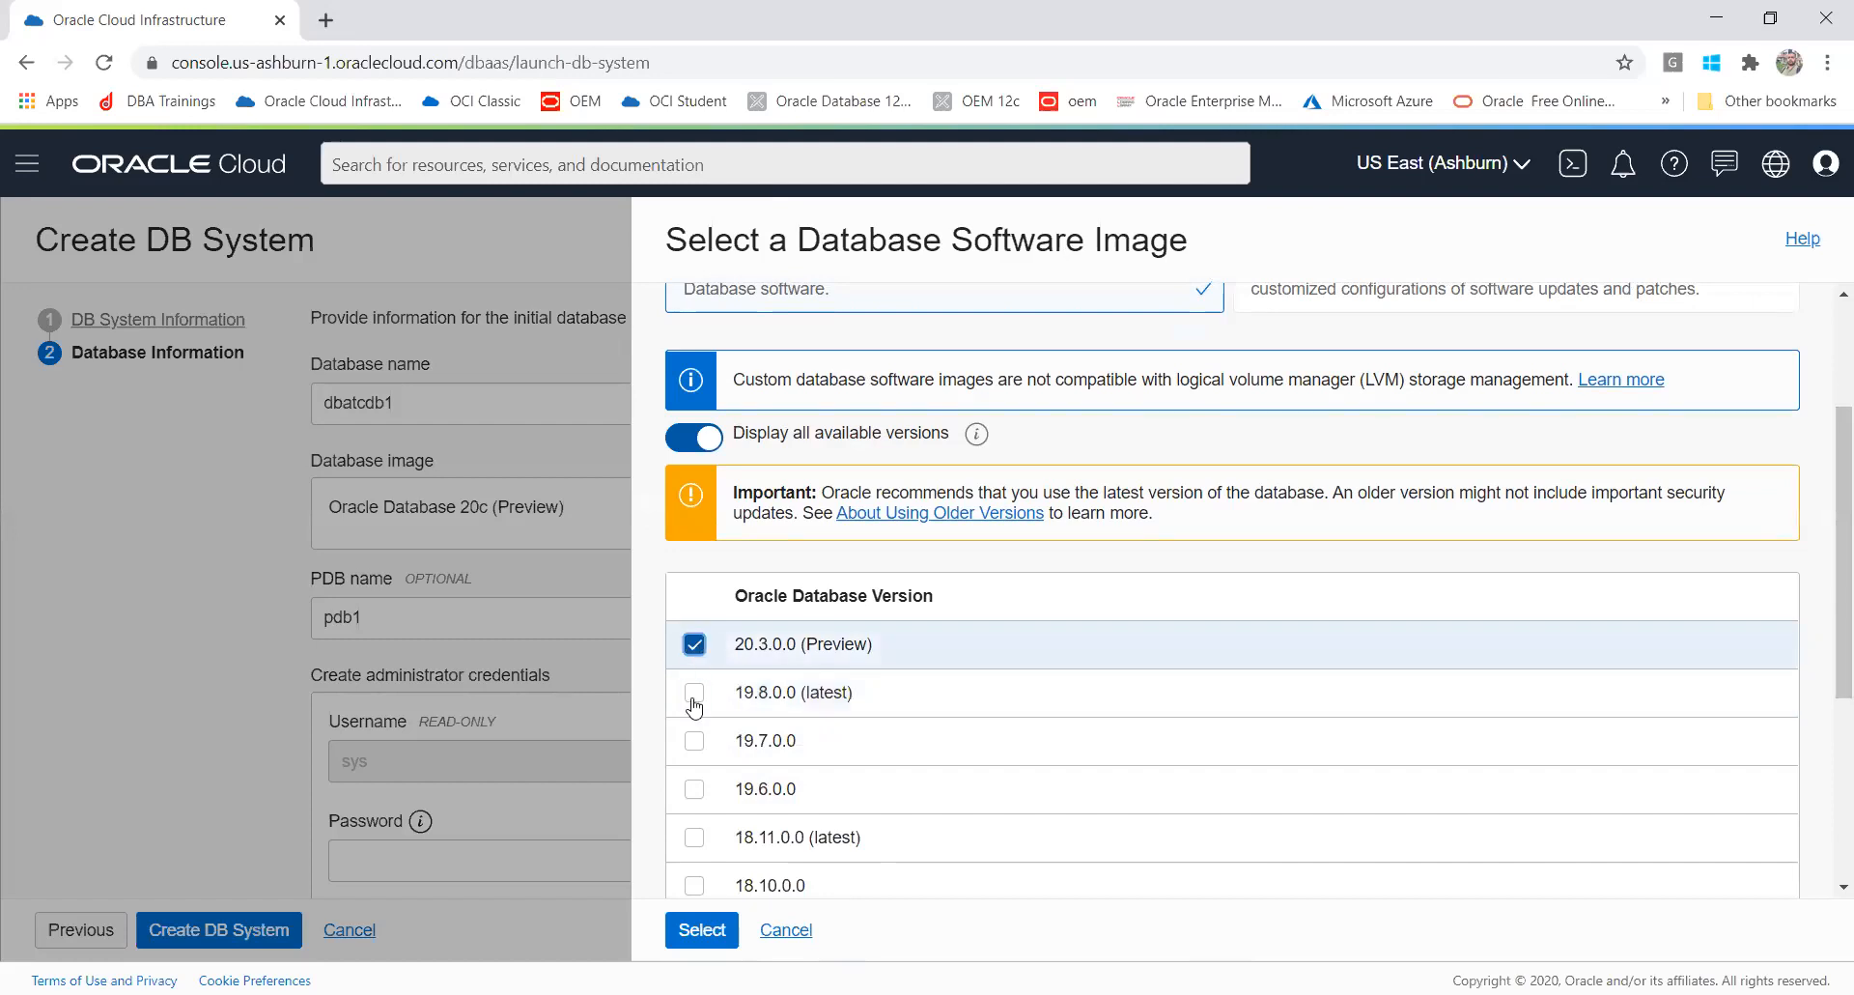
click(712, 933)
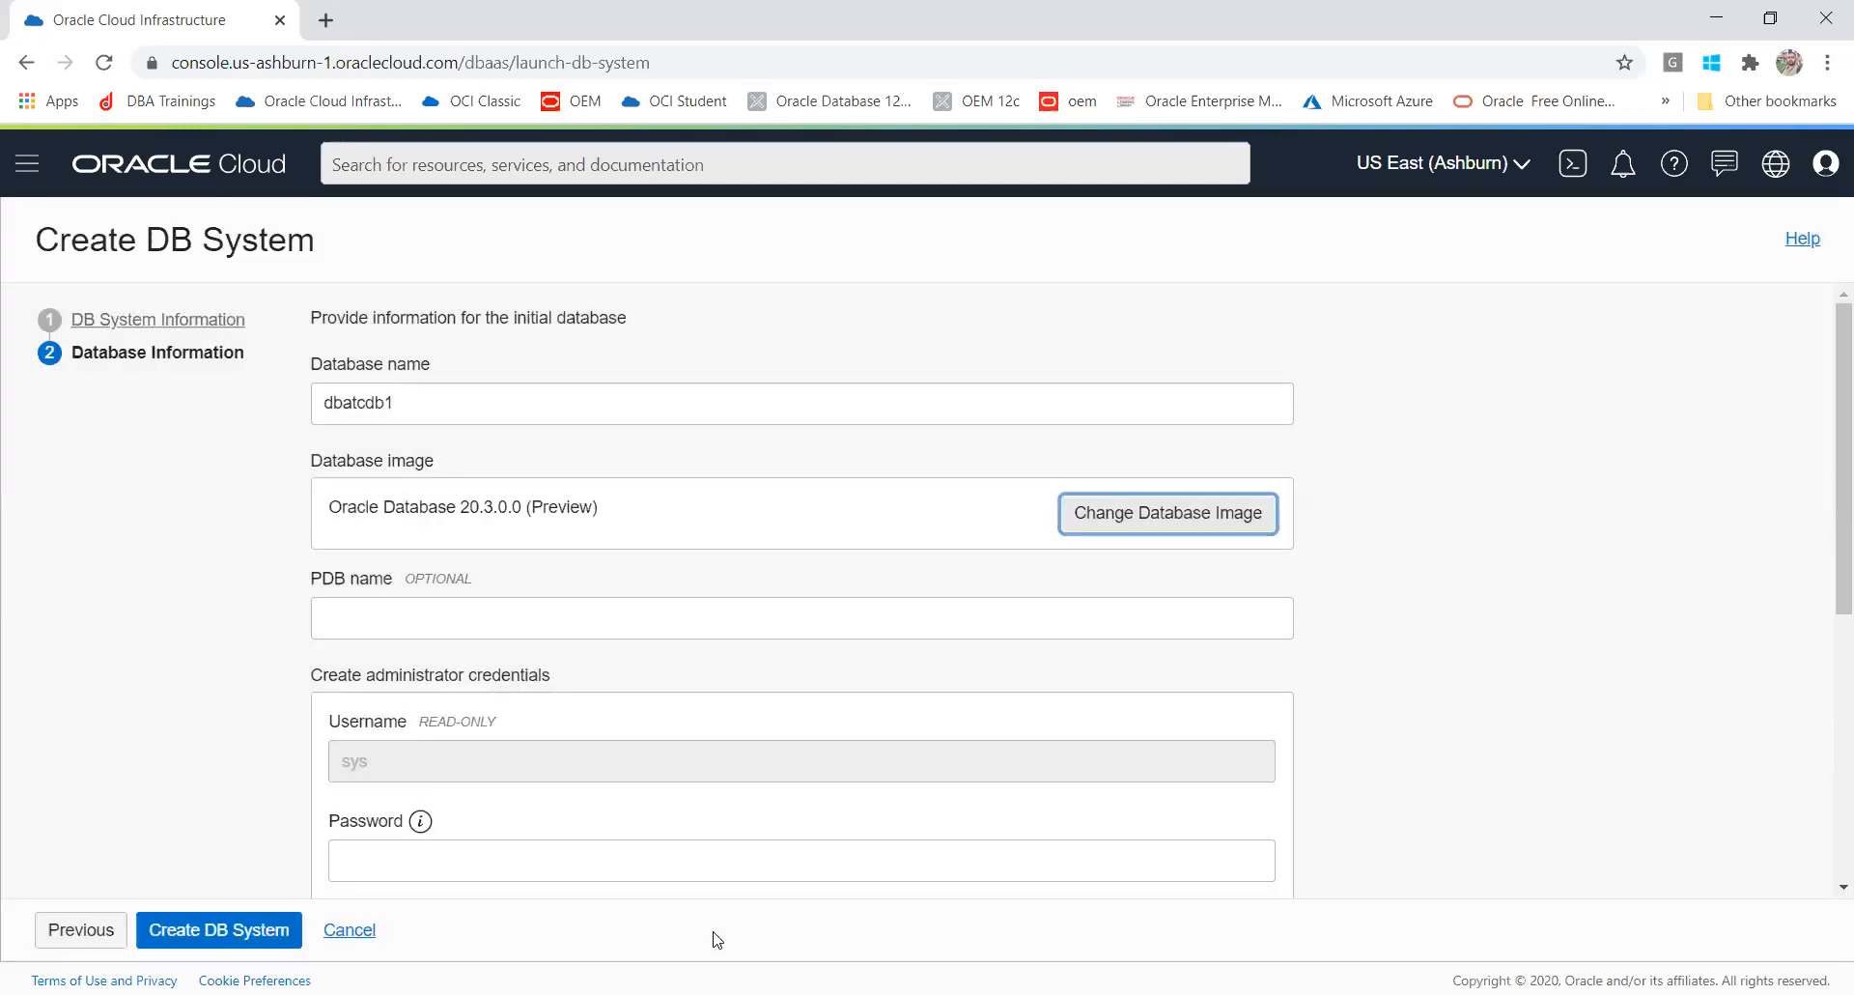
Step: Enter pdb1 as the PDB name
click(446, 623)
text(p)
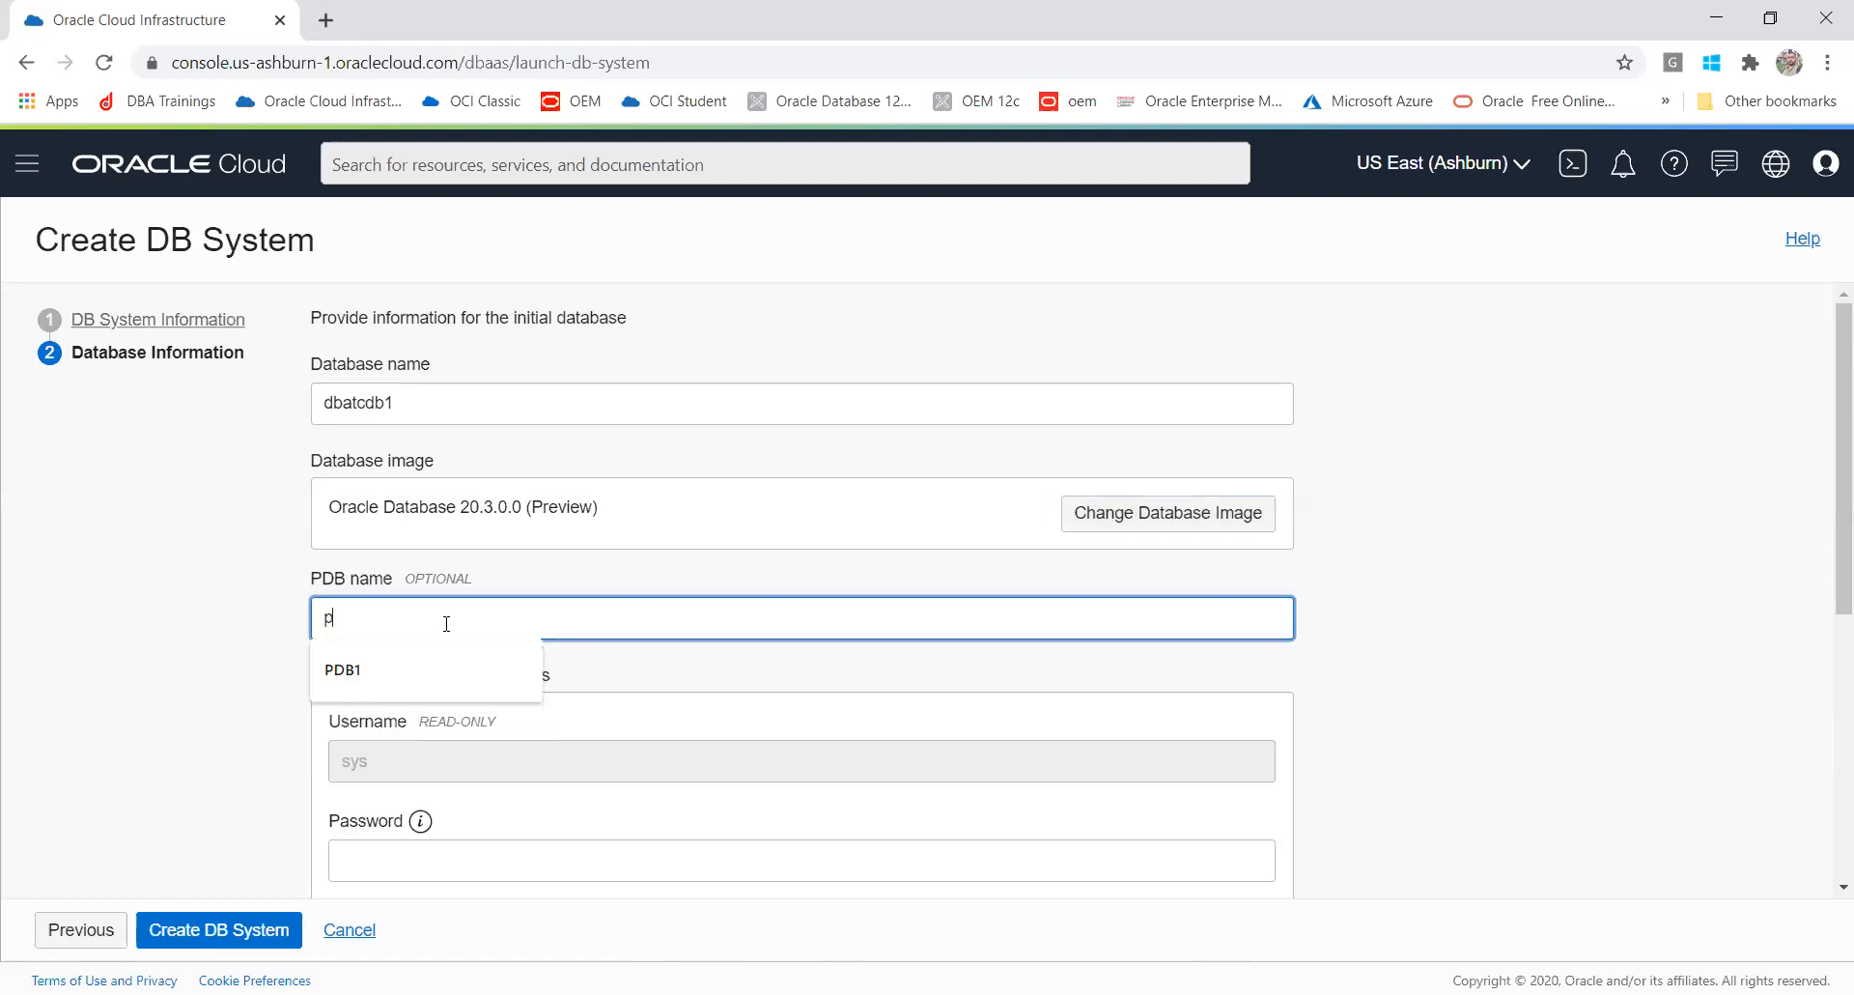
text(db1)
click(145, 640)
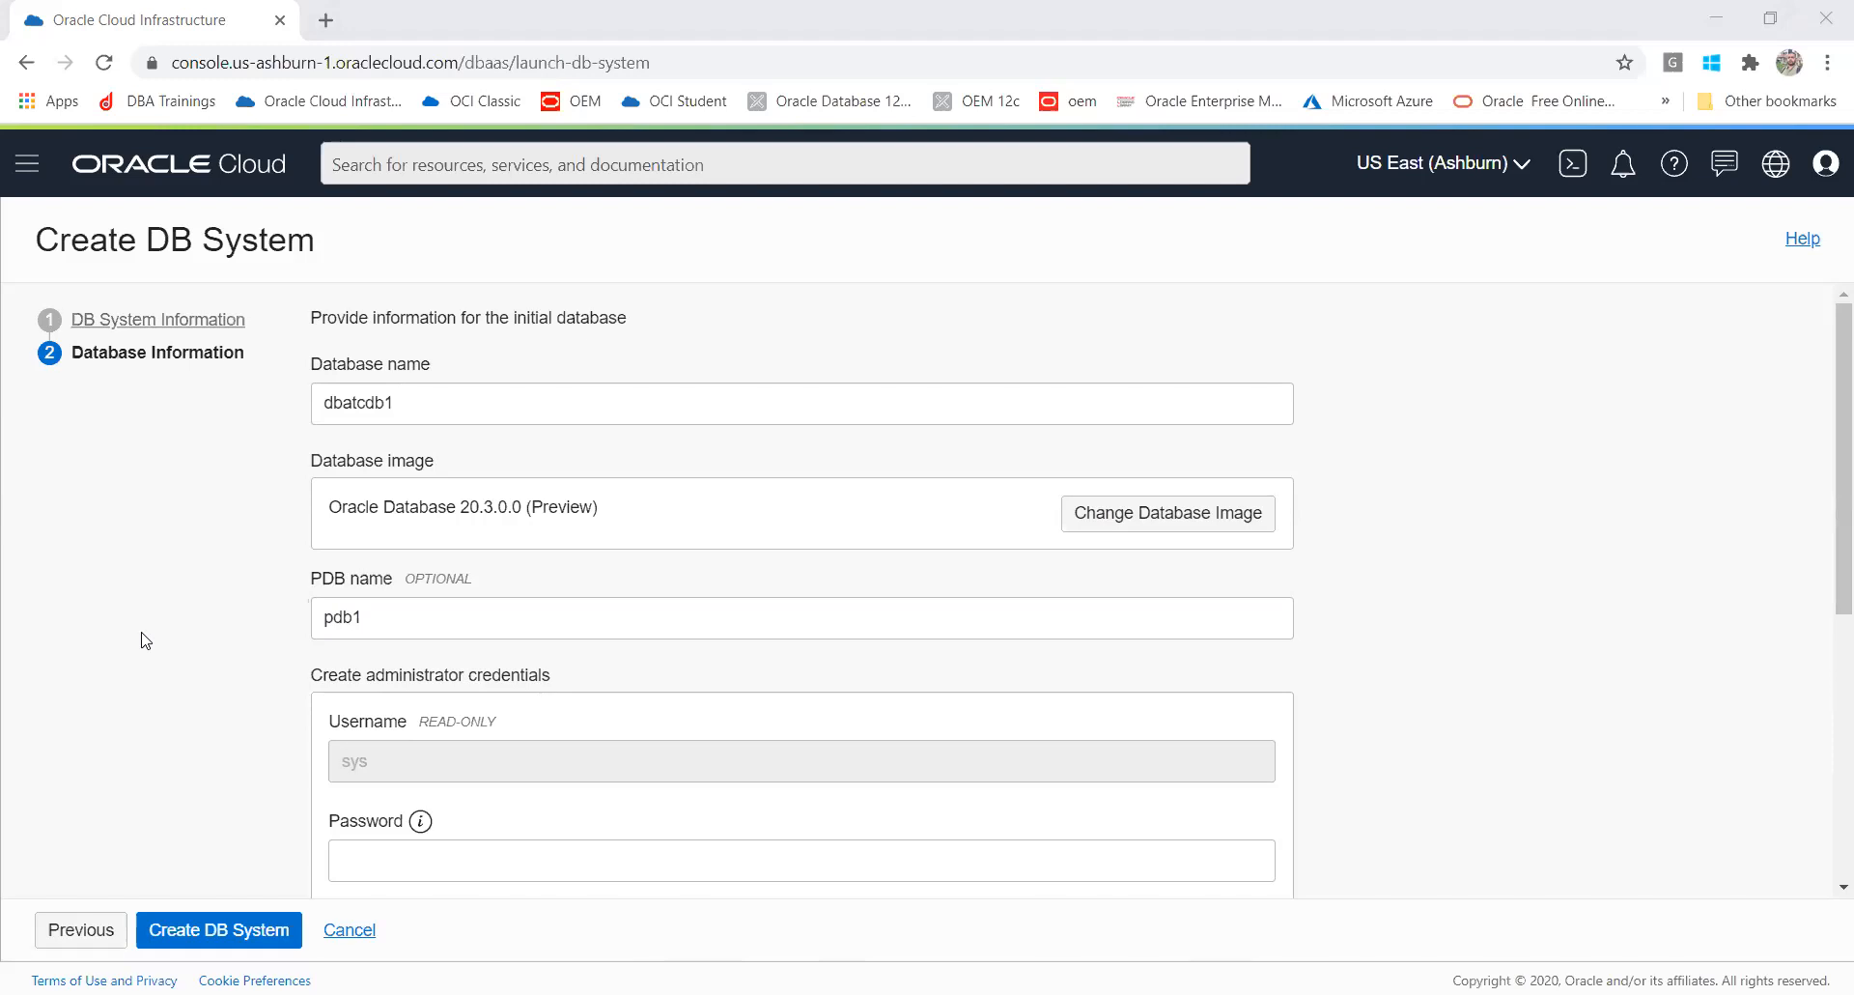
Step: Switch to the VirtualBox VM and unlock the oracle user's session by entering its password
key(alt+Tab)
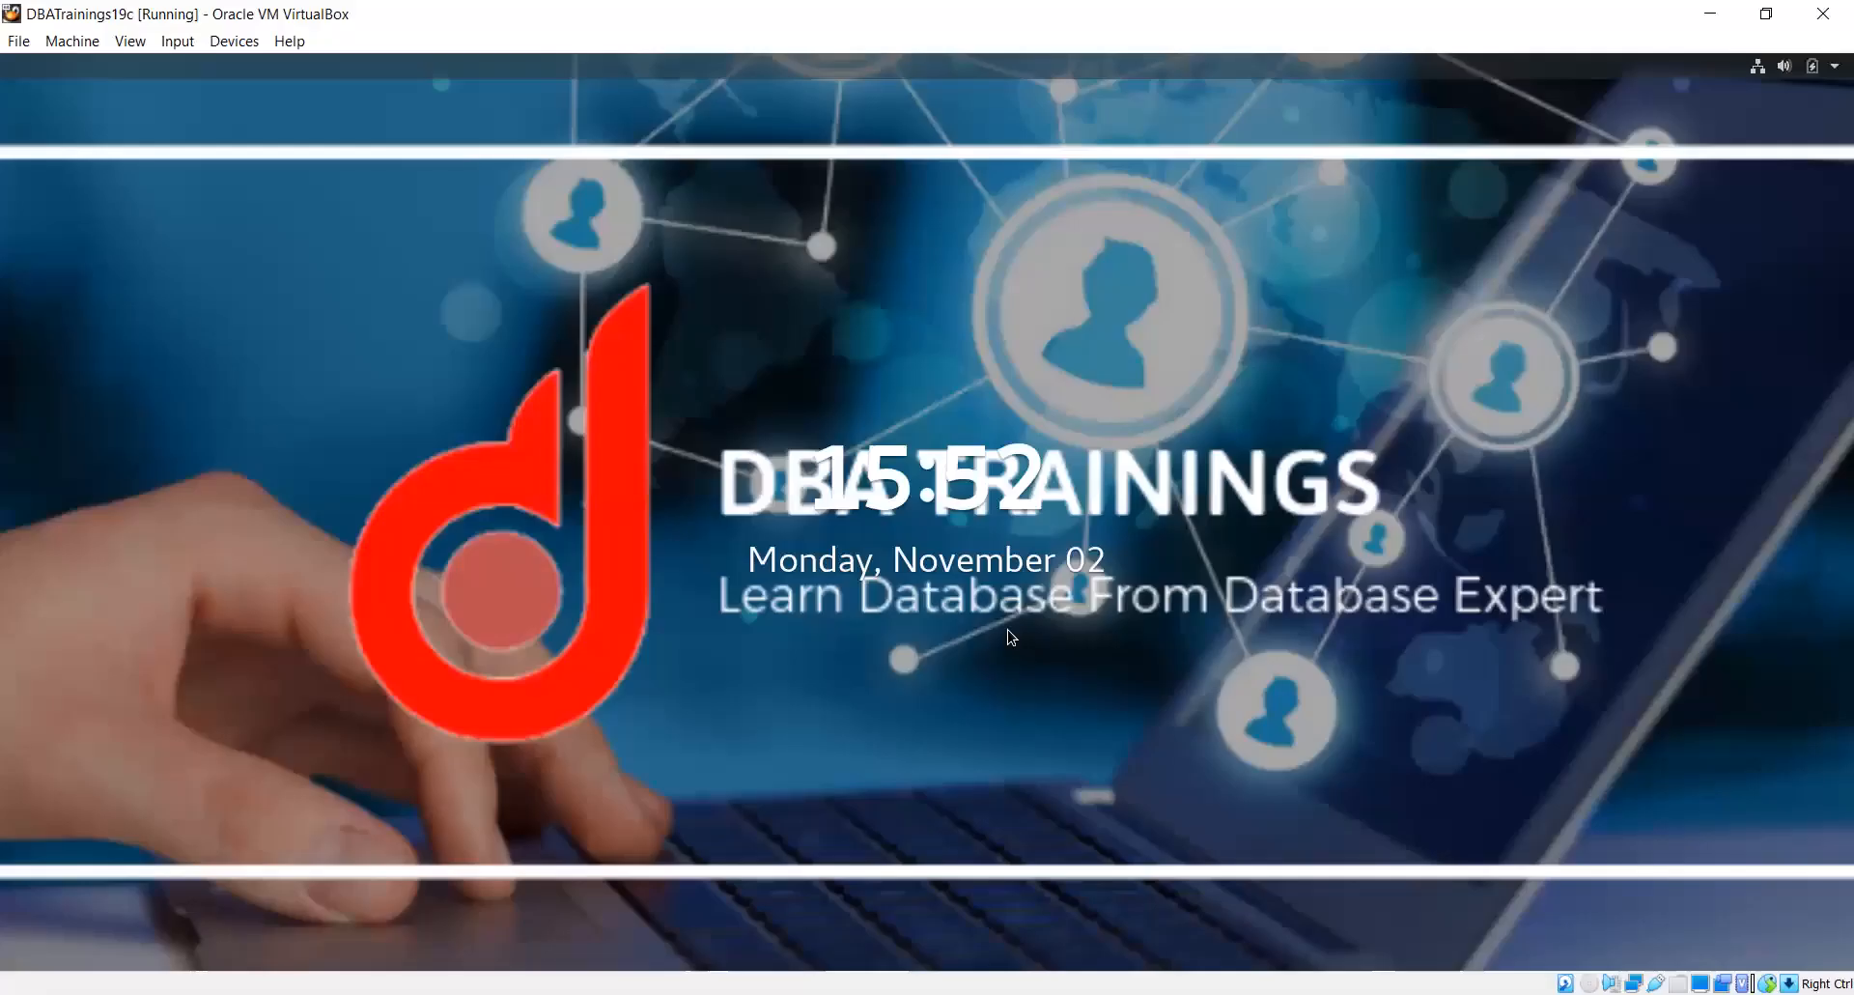
key(Return)
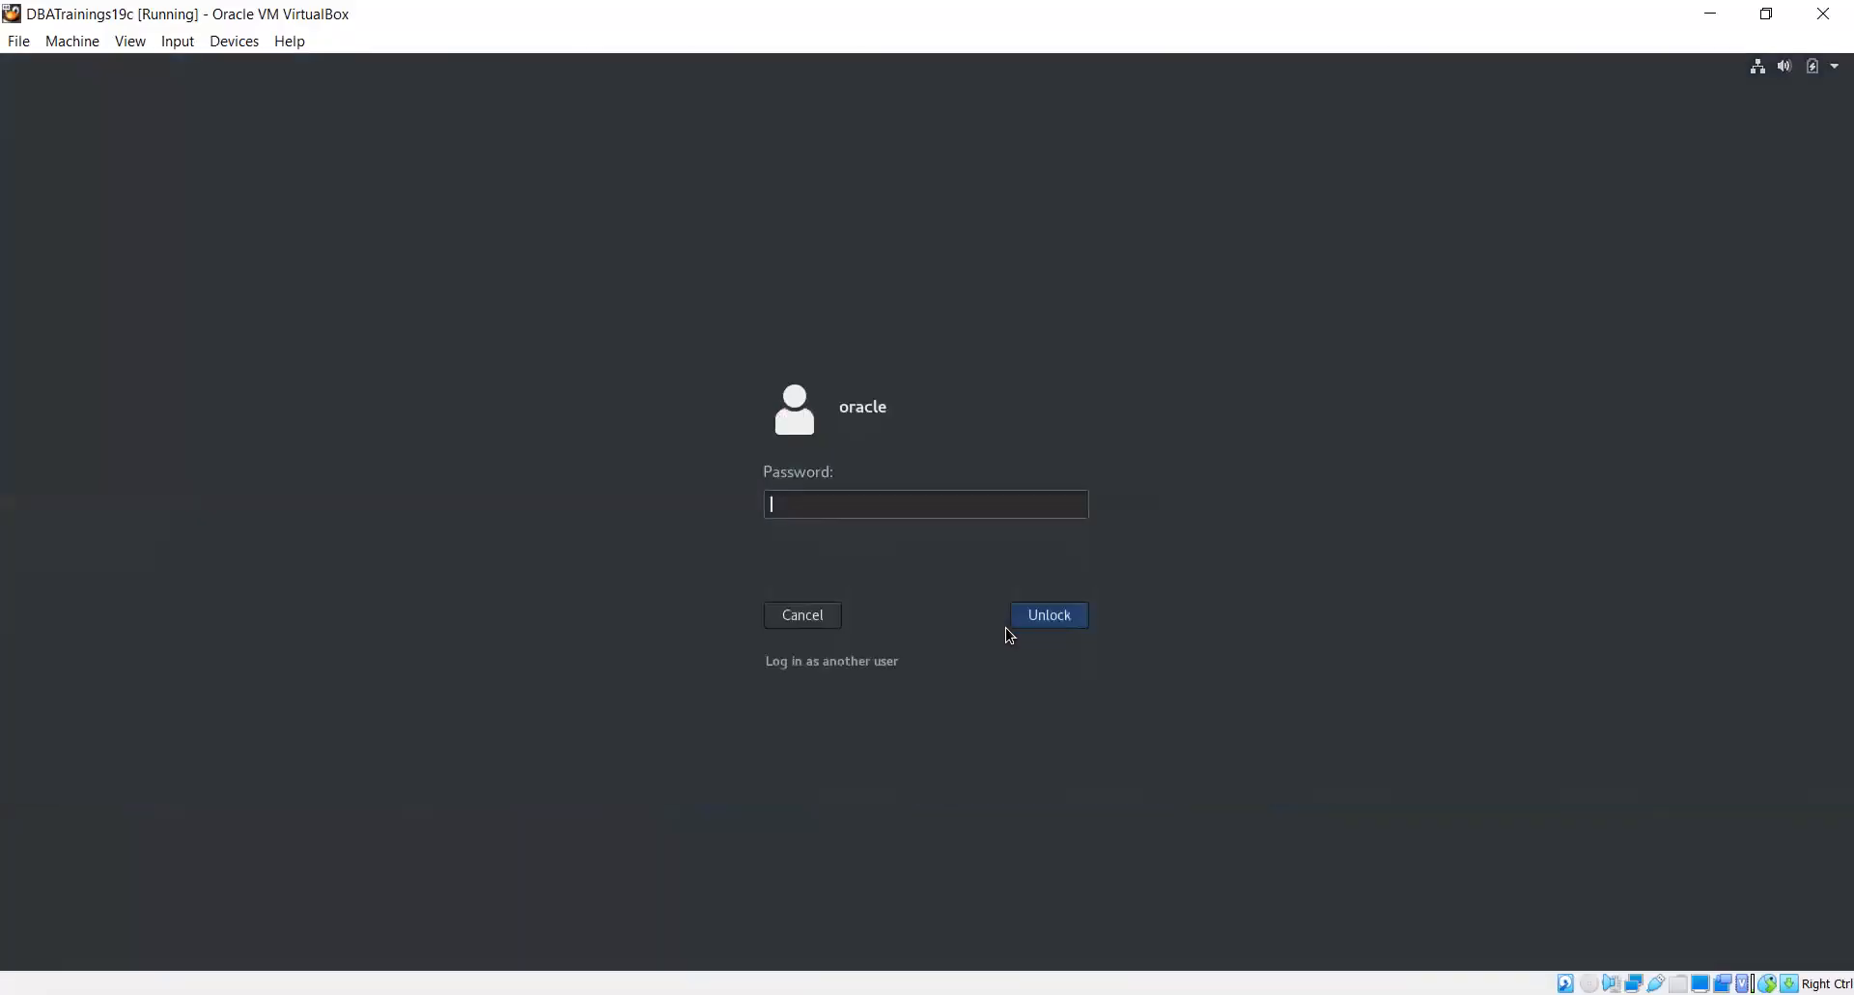
text(oracle)
key(Return)
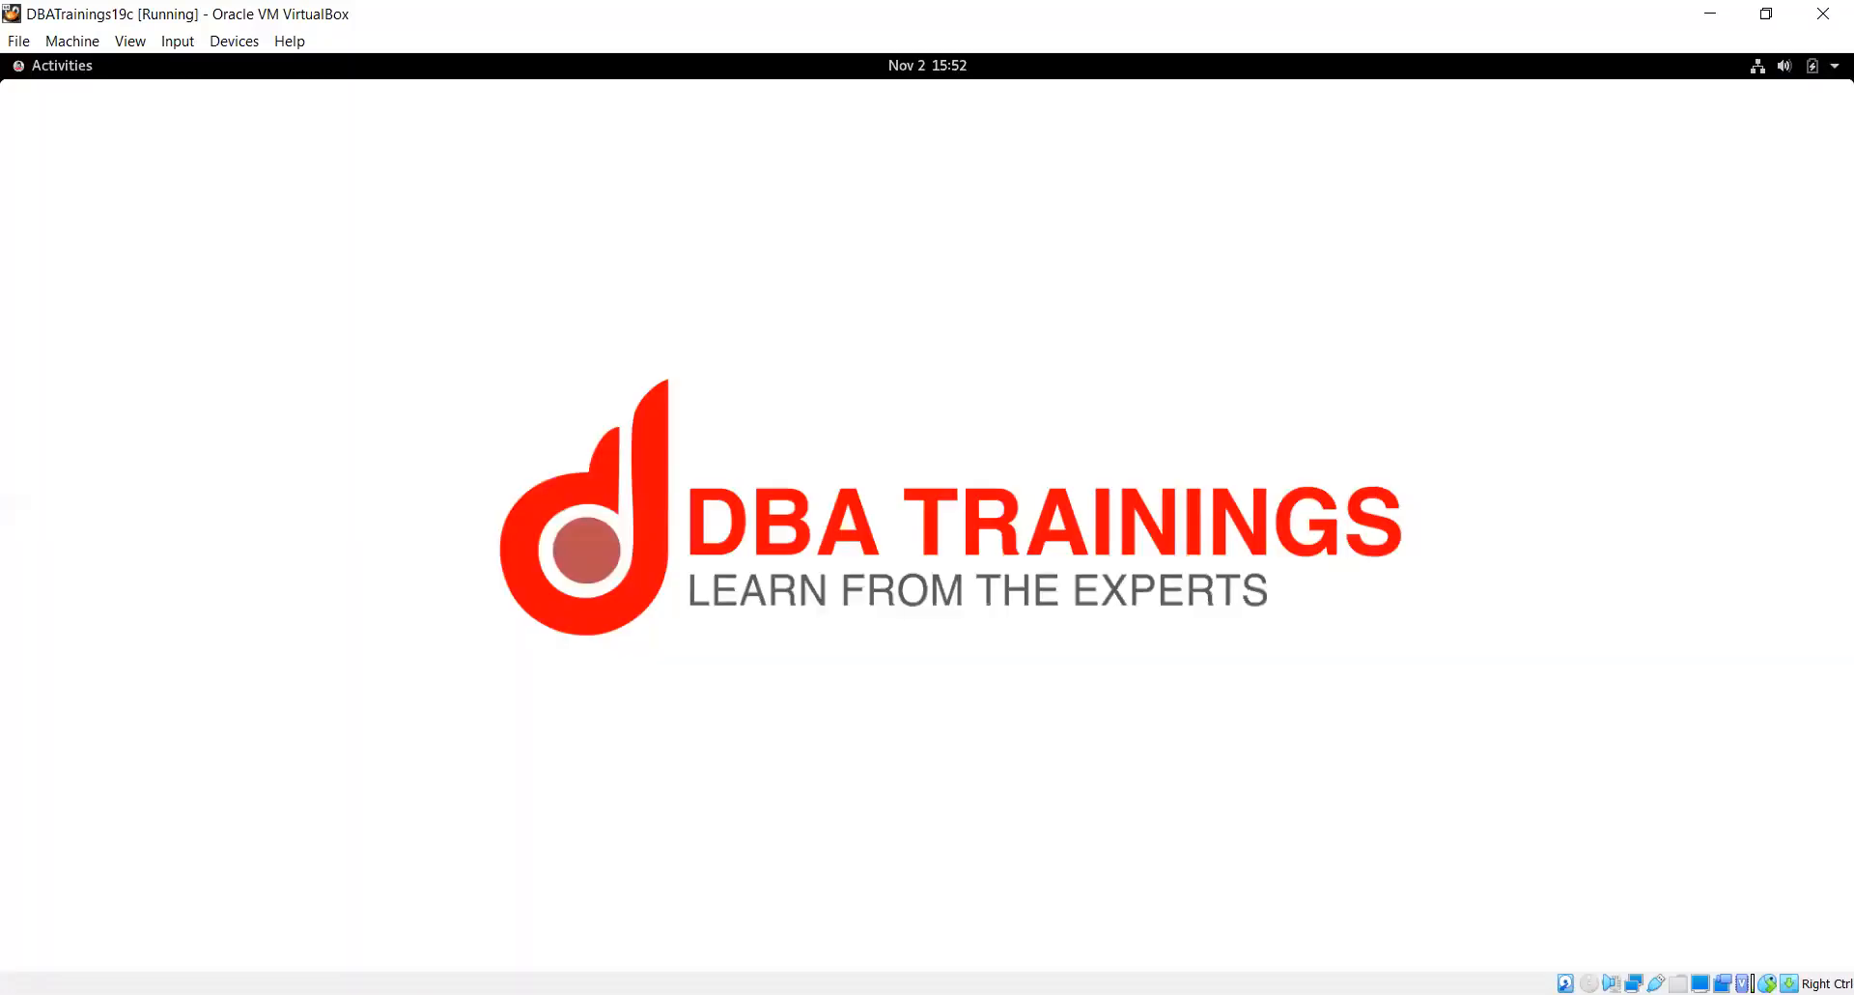
key(alt+Tab)
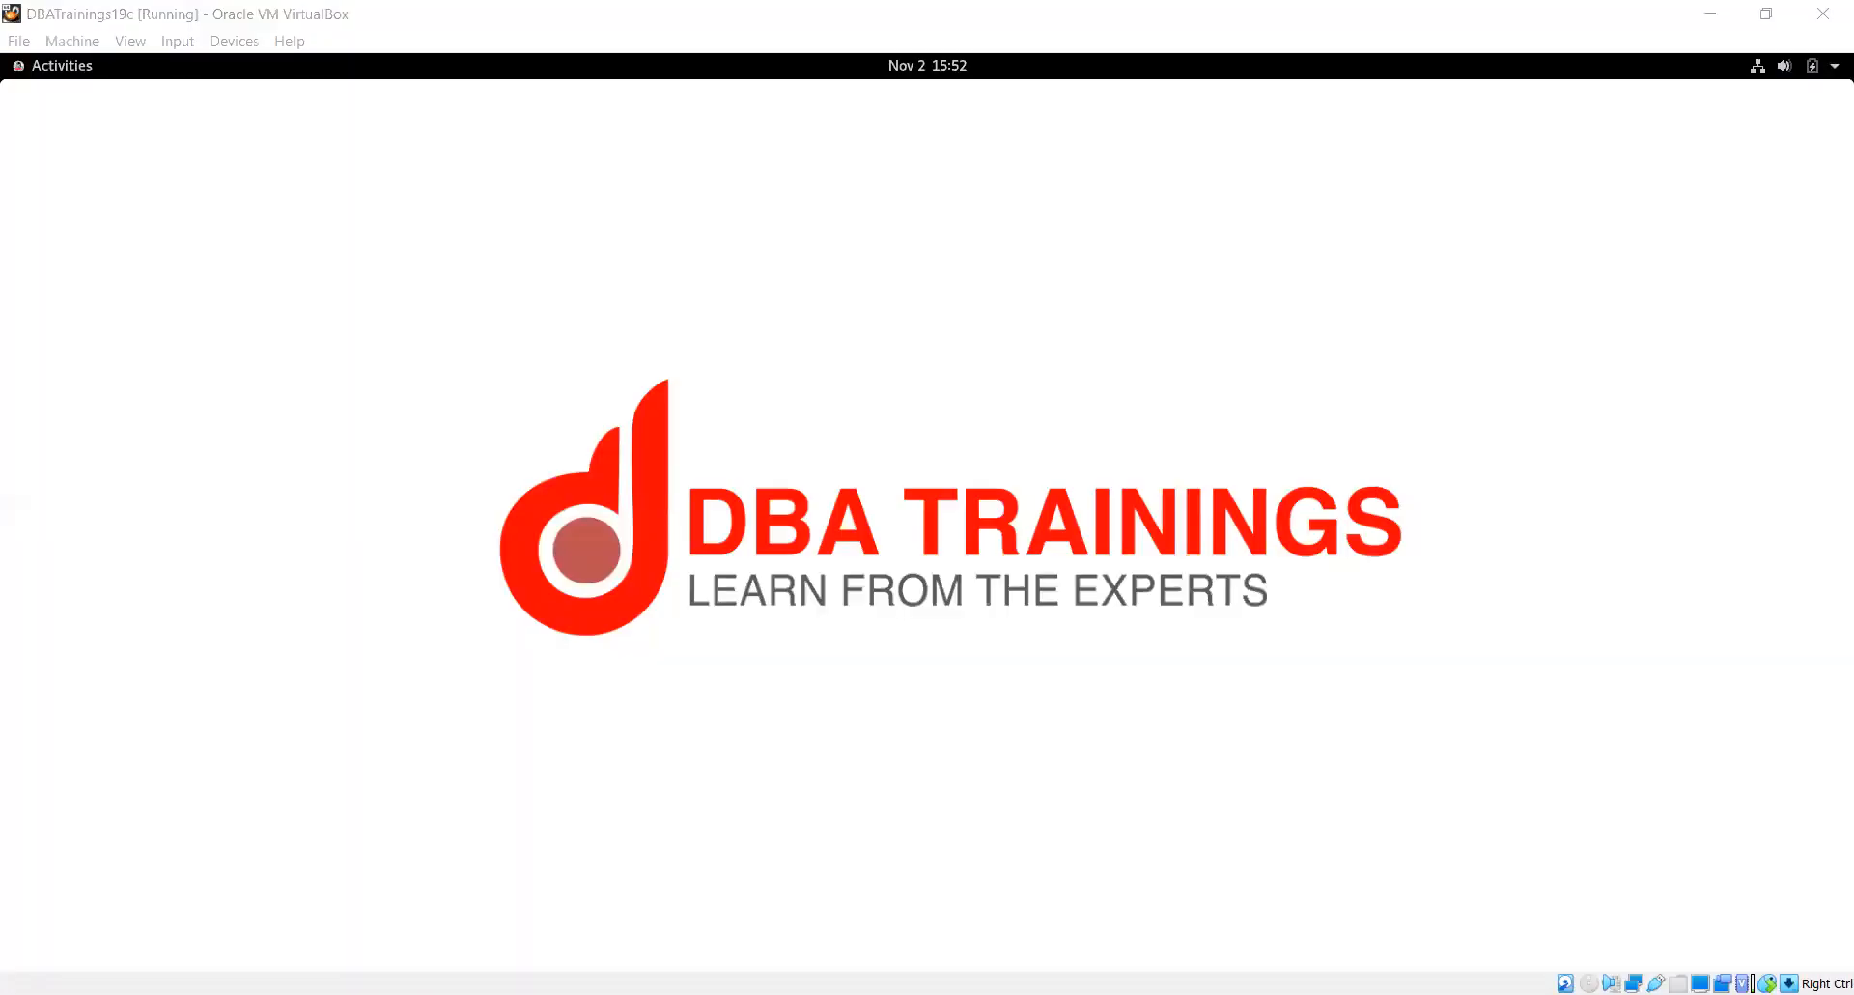
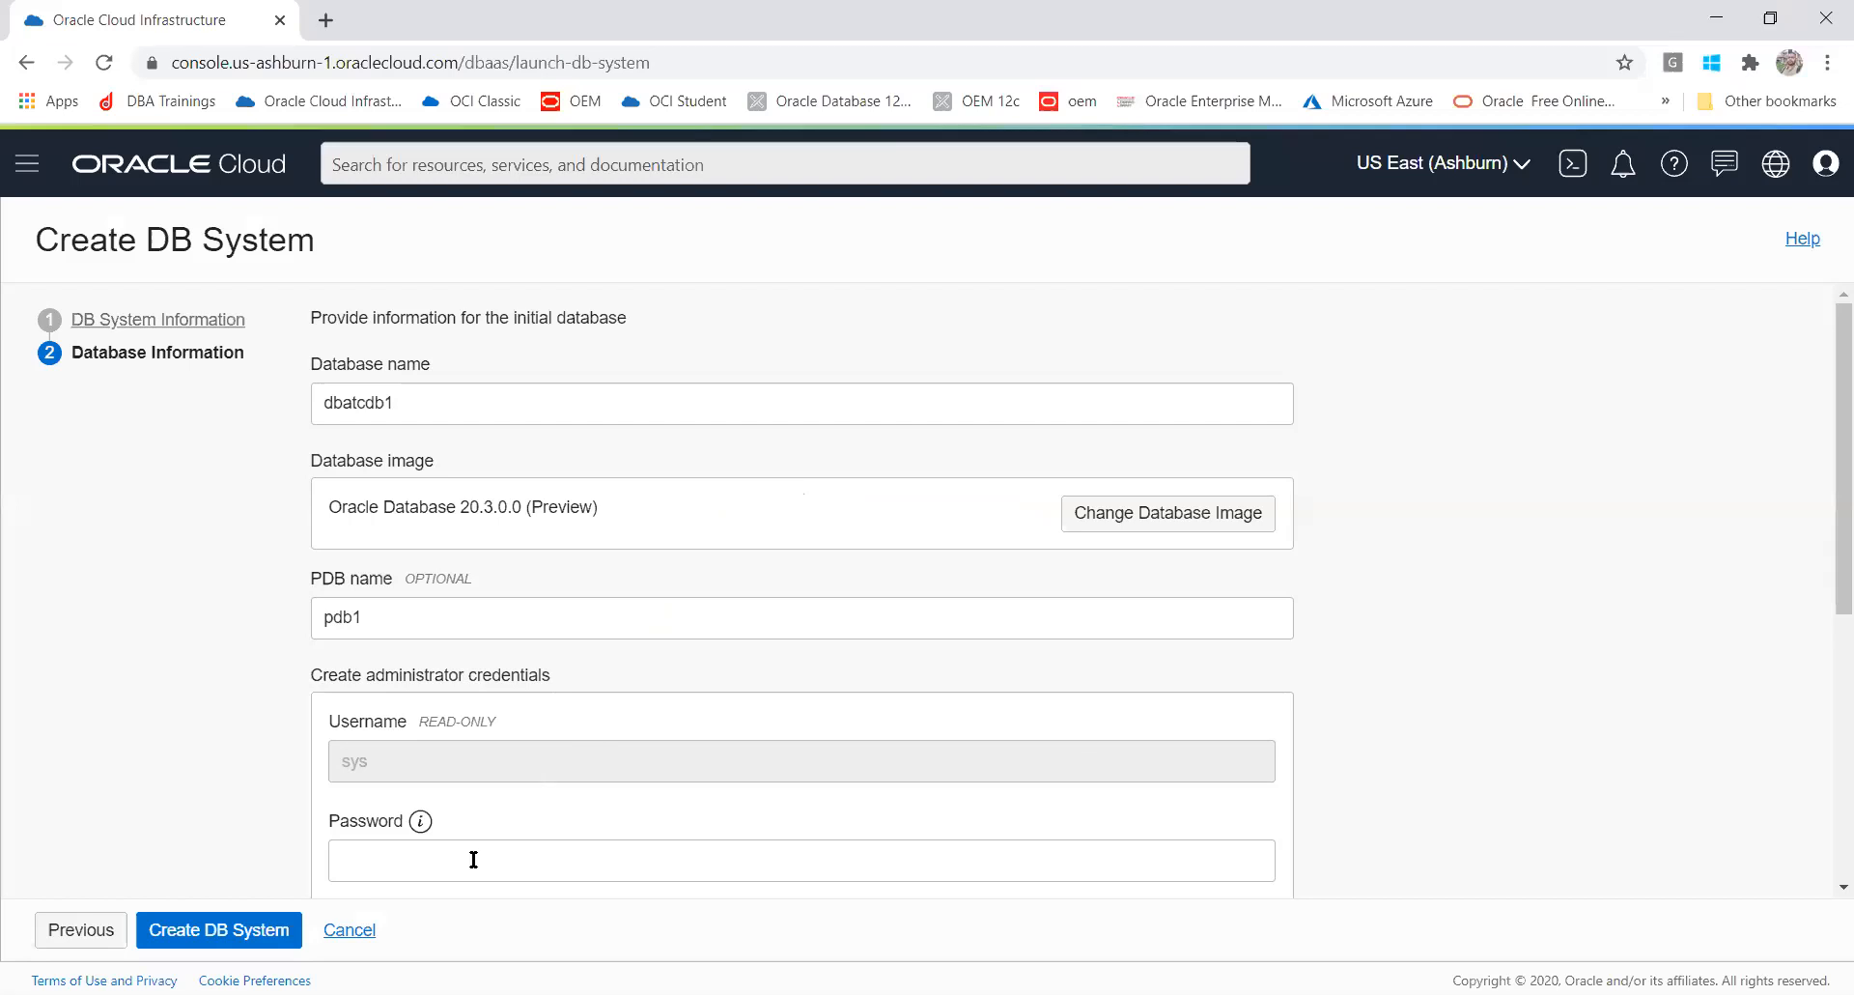
Step: Paste the sys administrator password into the password field and paste it again to confirm it
click(473, 859)
key(ctrl+v)
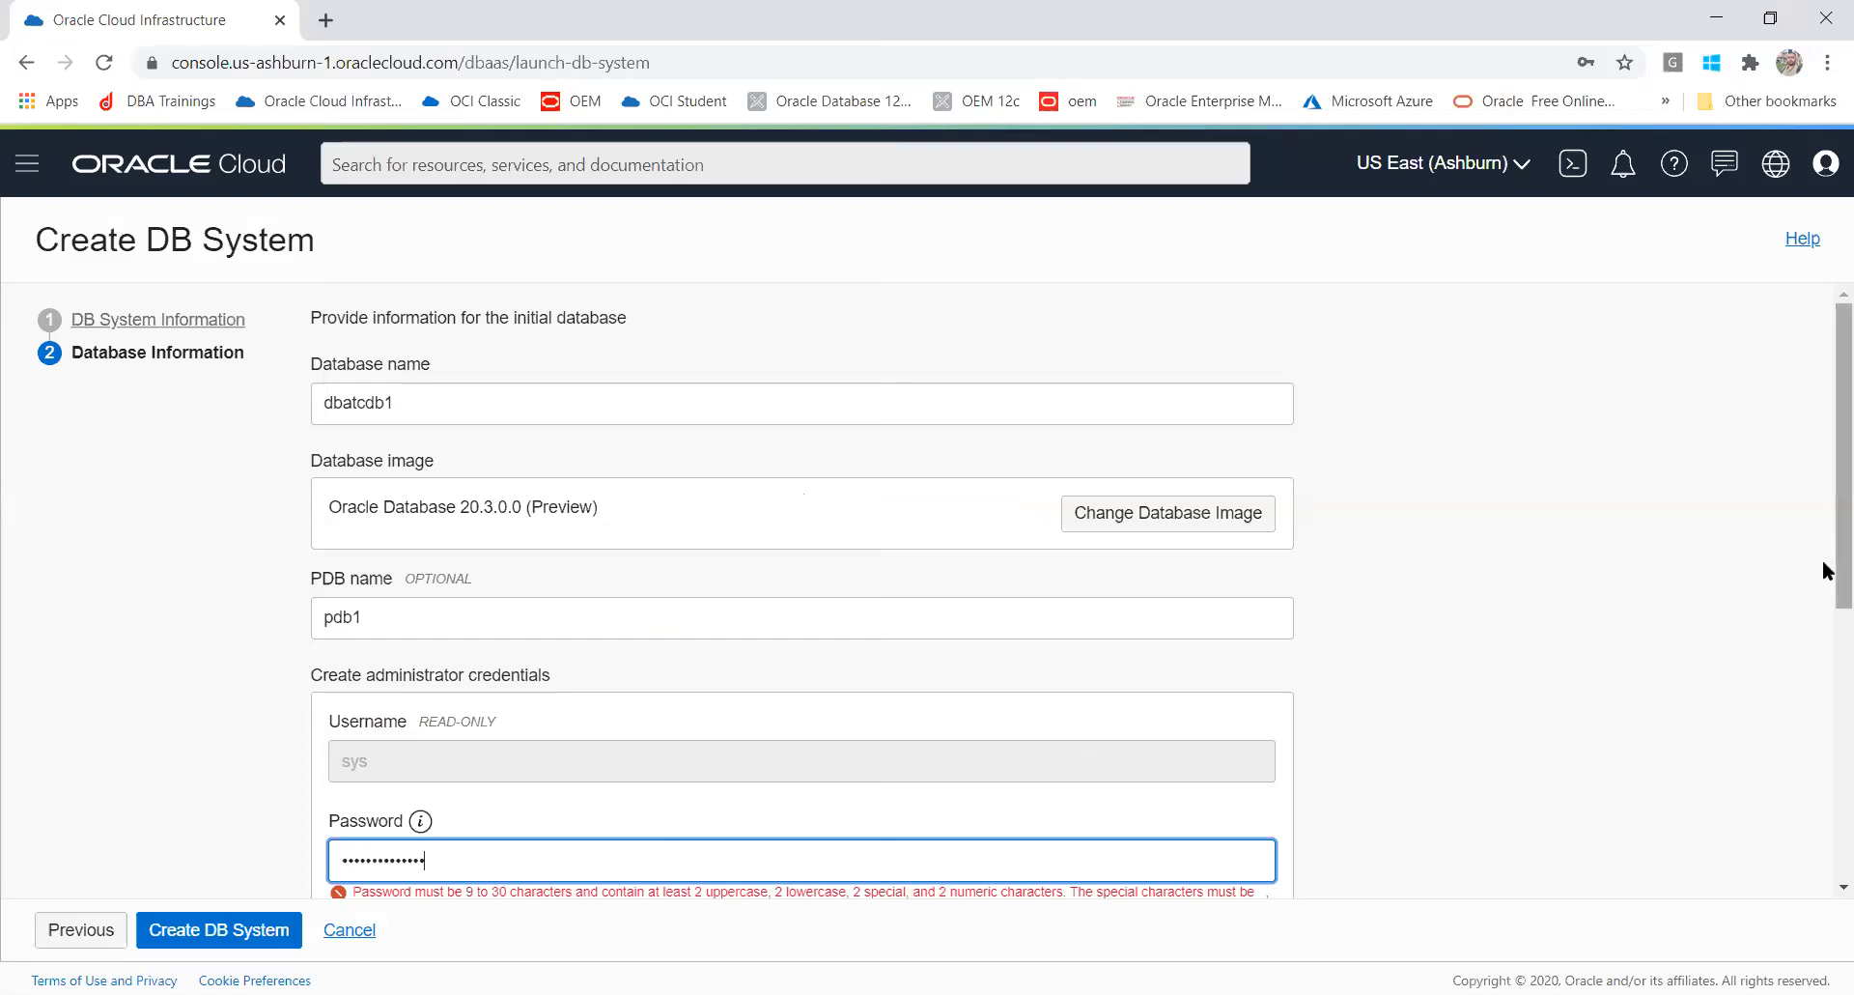
scroll(1828, 604, down, 1)
scroll(1824, 608, down, 1)
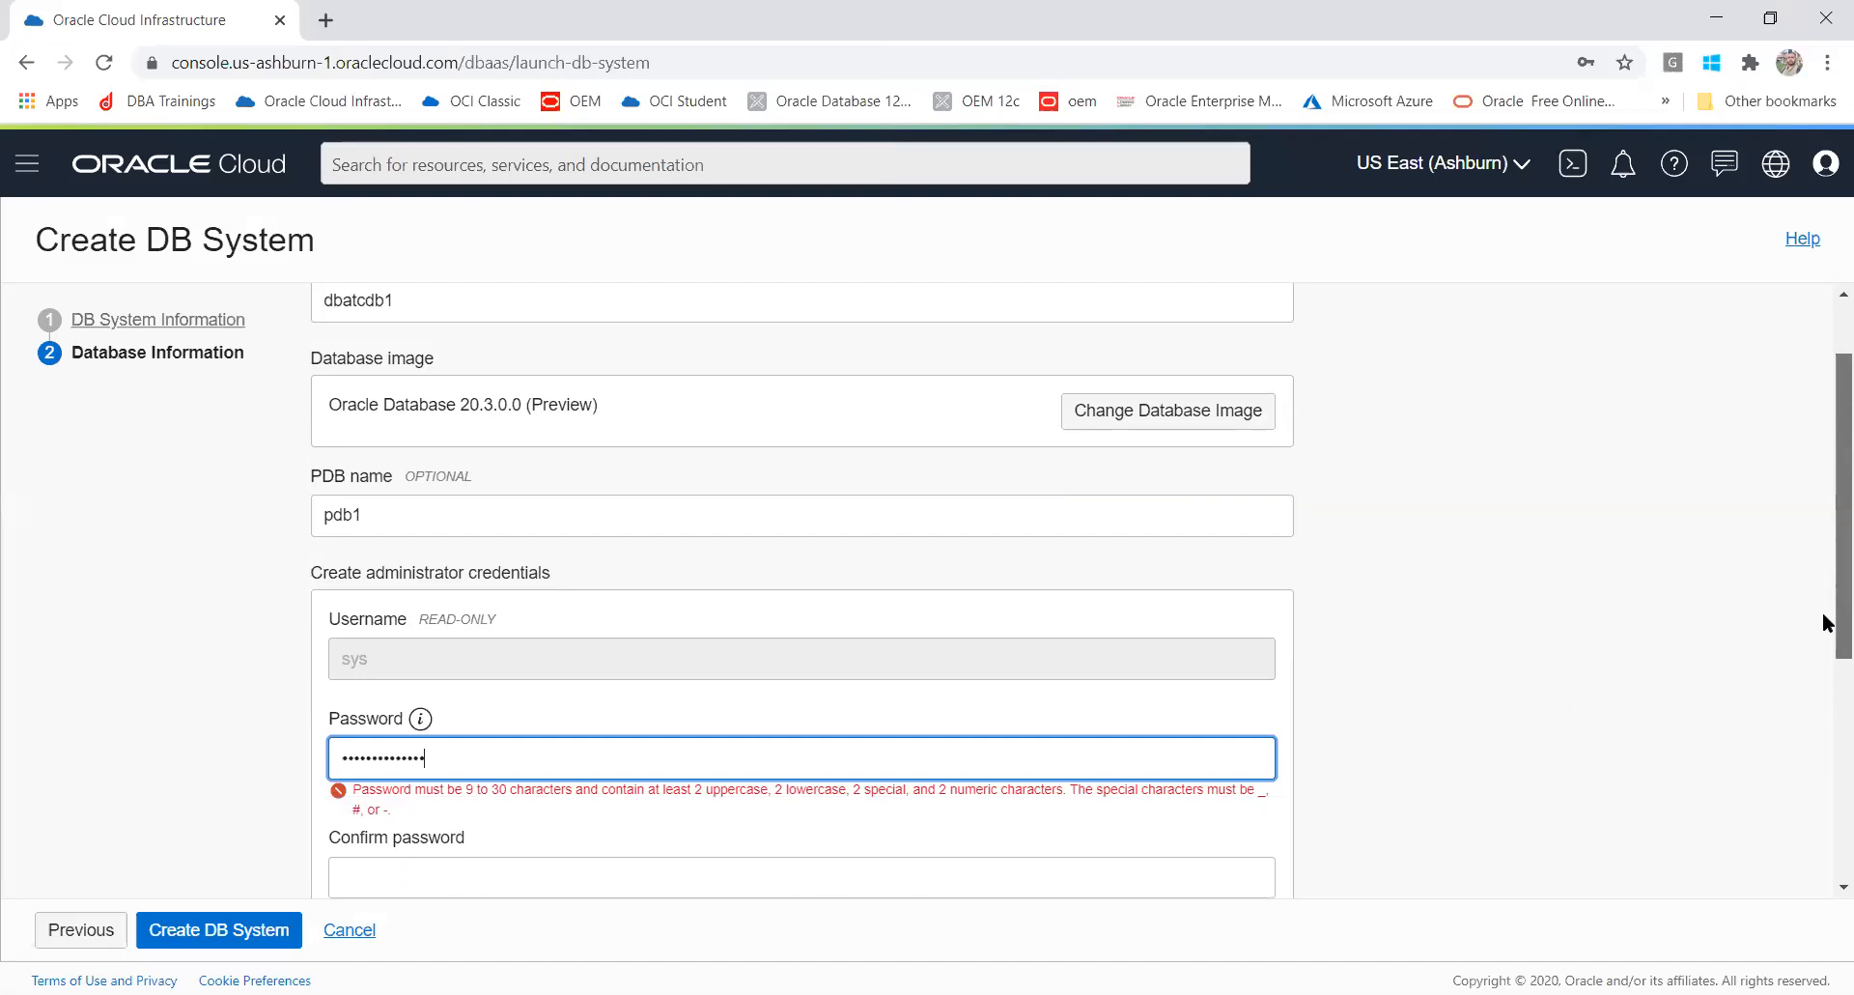
key(alt+Tab)
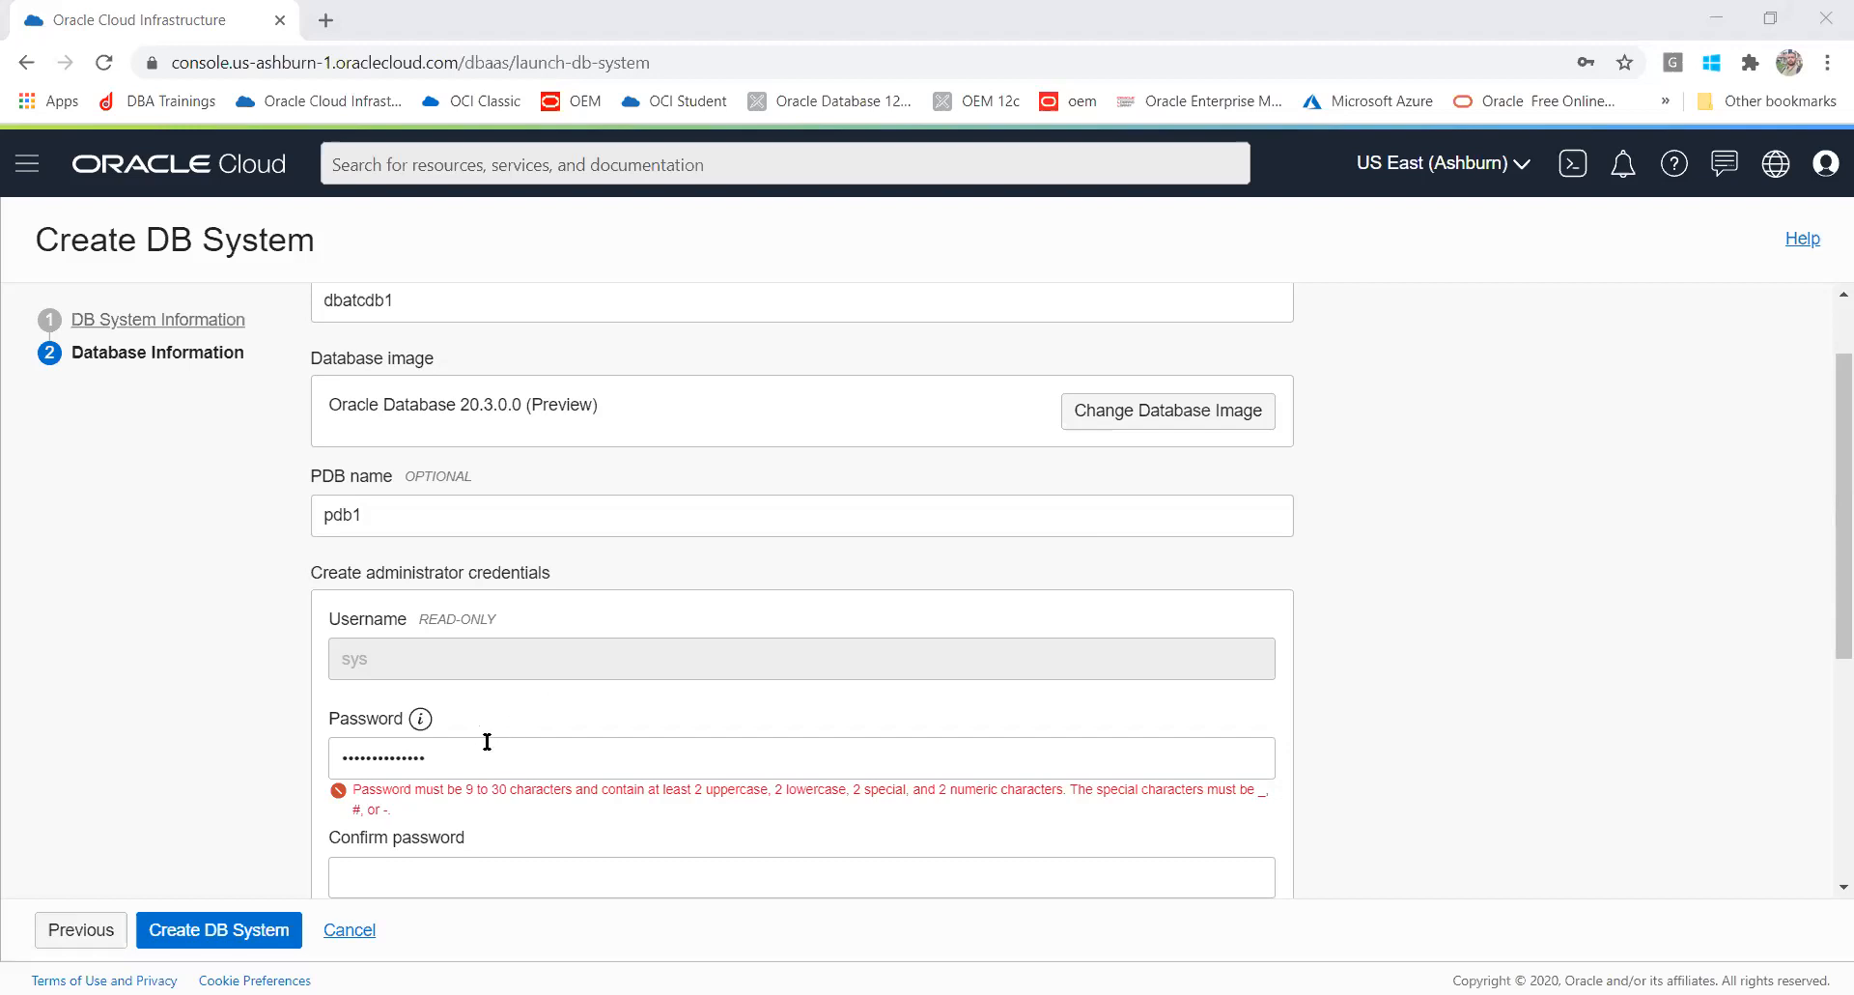
drag(487, 740, 118, 738)
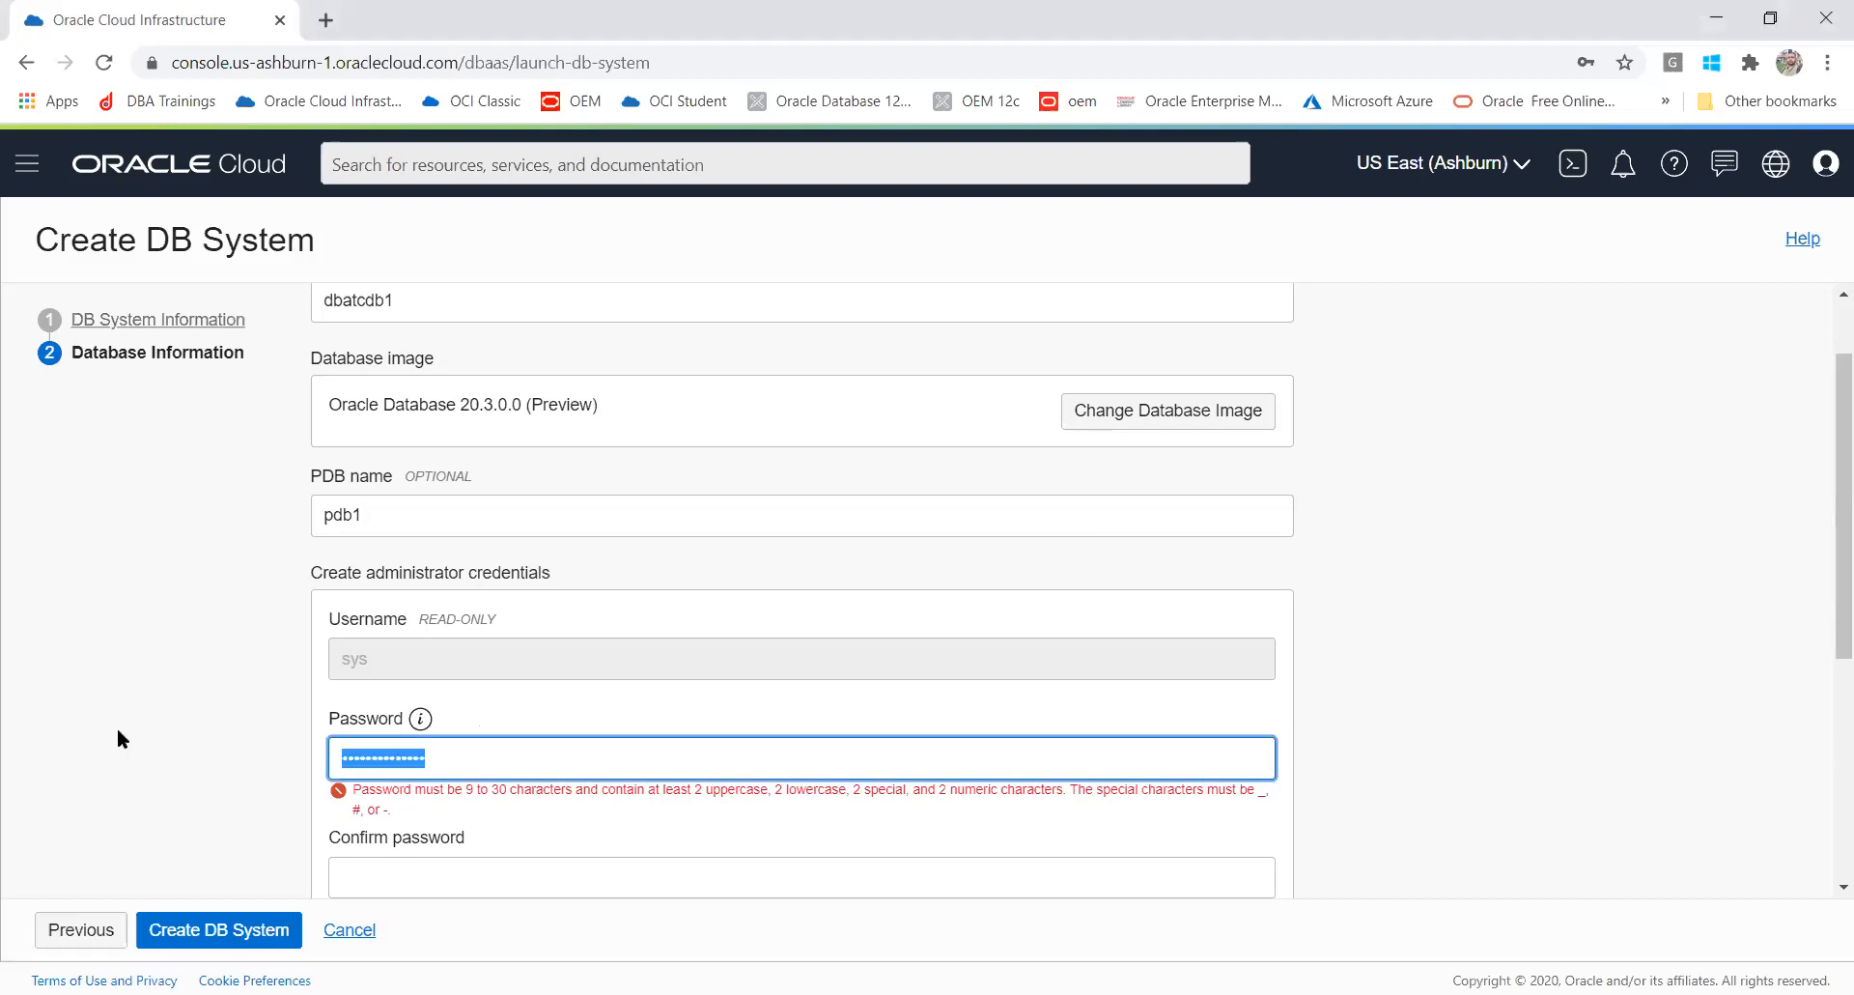
key(ctrl+v)
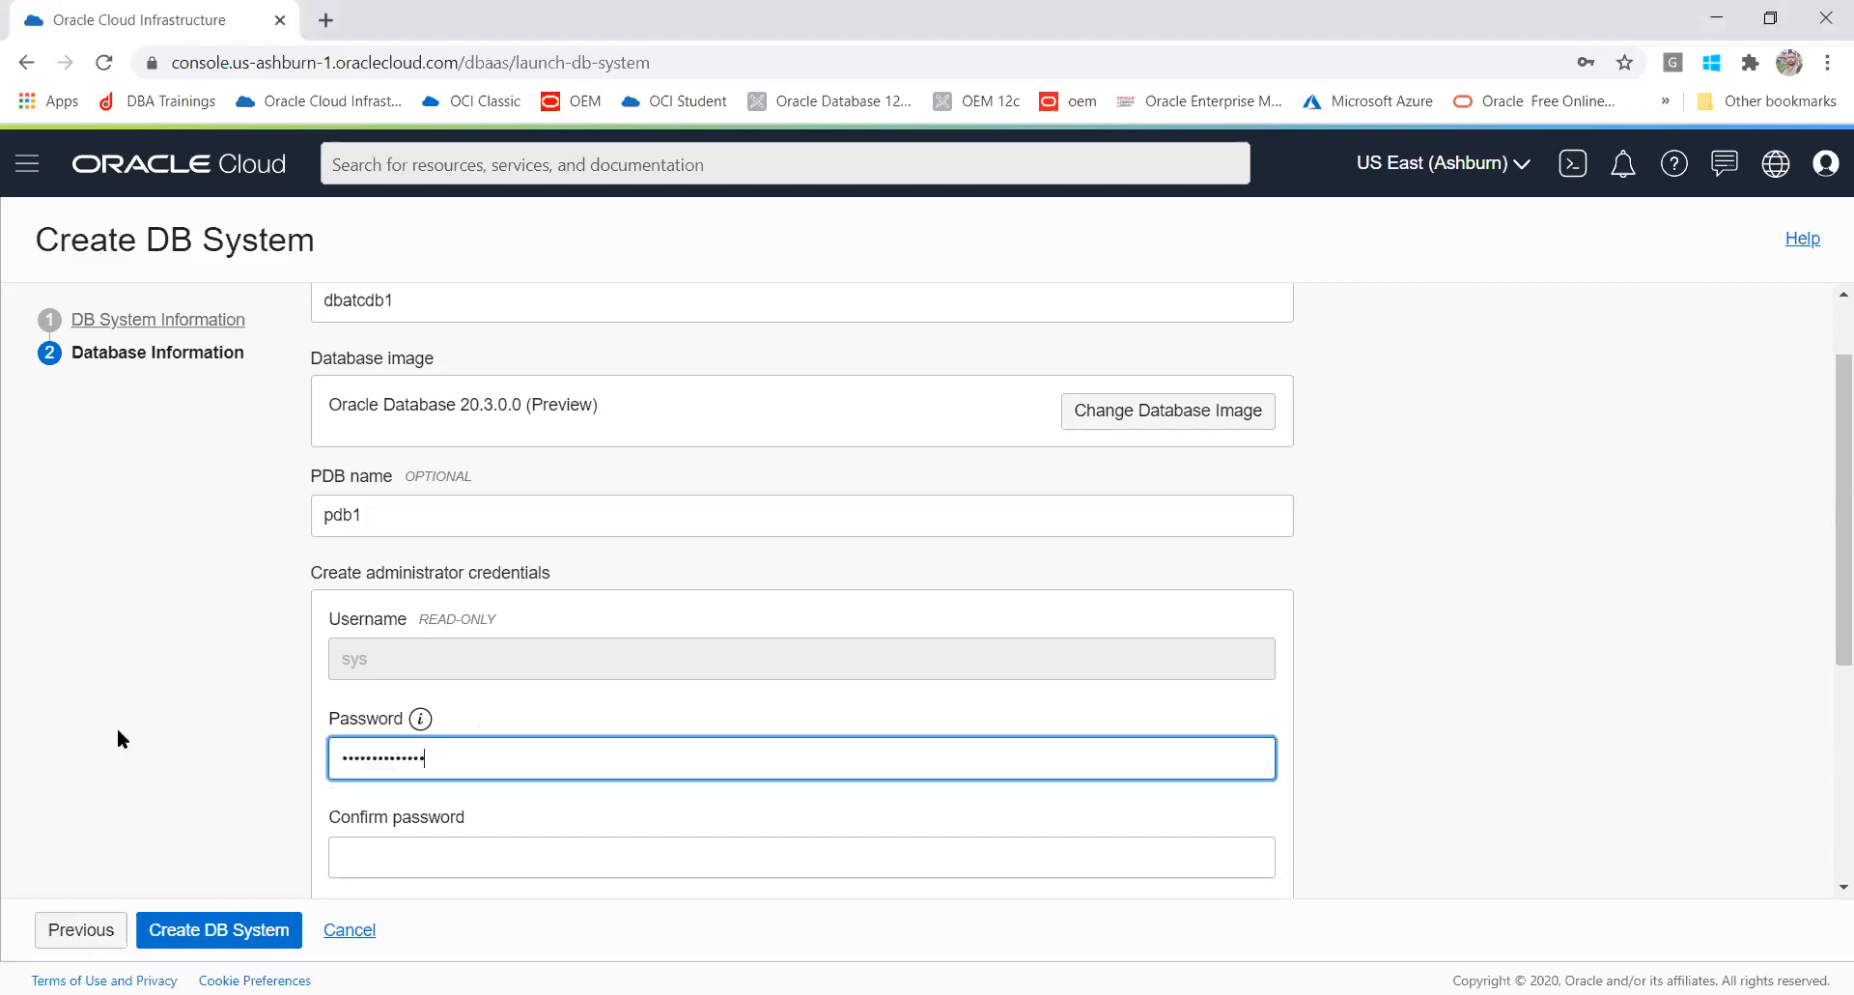
click(363, 851)
key(ctrl+v)
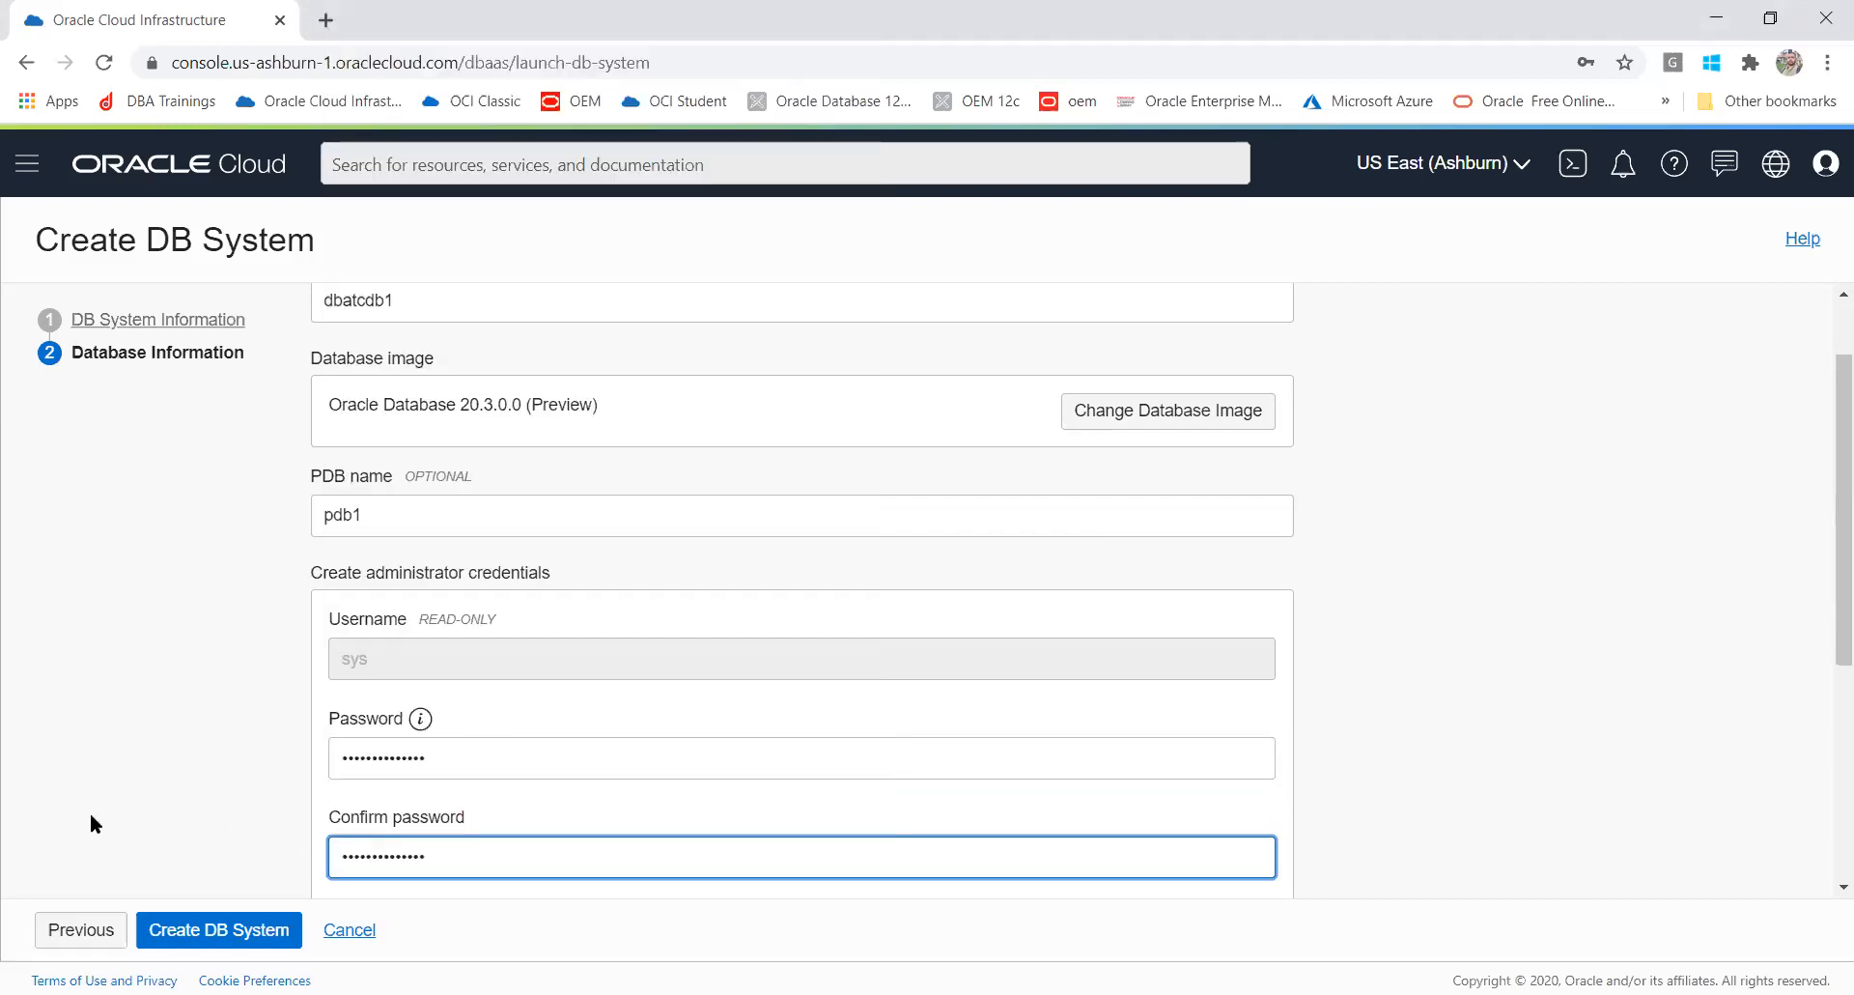
Step: Try enabling automatic backups with 30 days retention and Anytime scheduling, then turn automatic backups off
drag(1824, 488, 1822, 715)
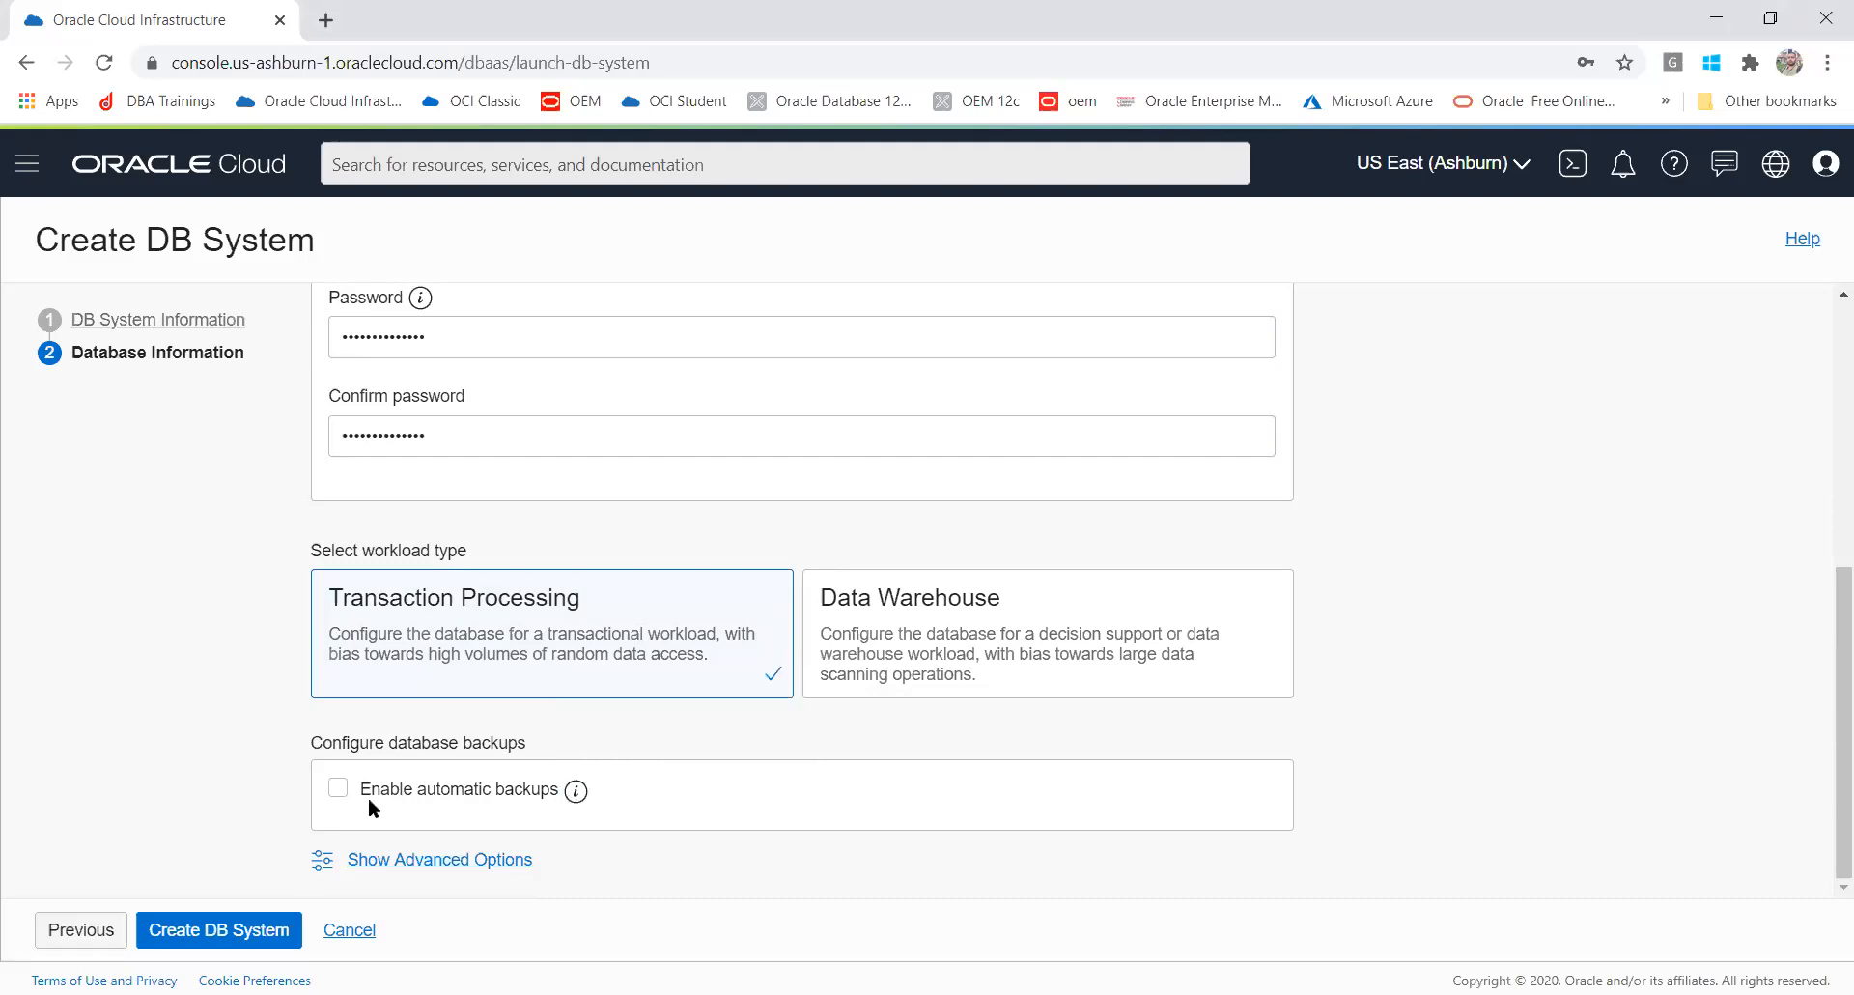
click(338, 788)
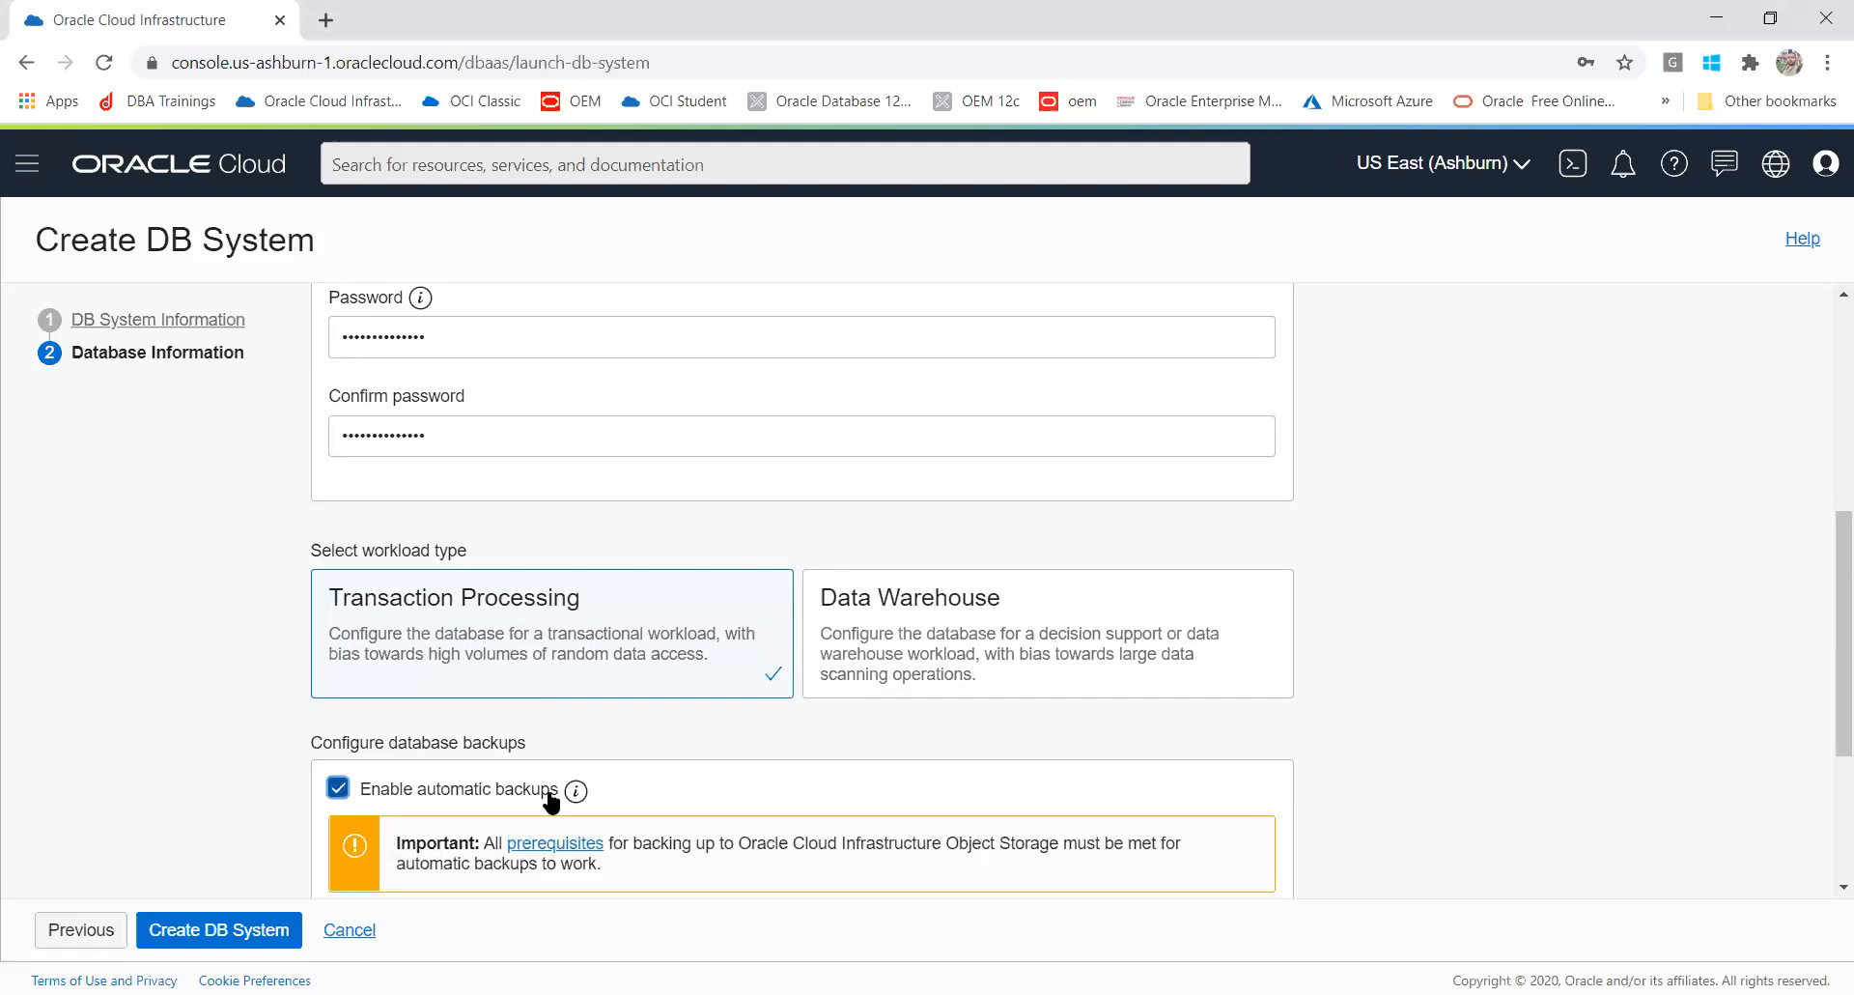
drag(1823, 566, 1823, 704)
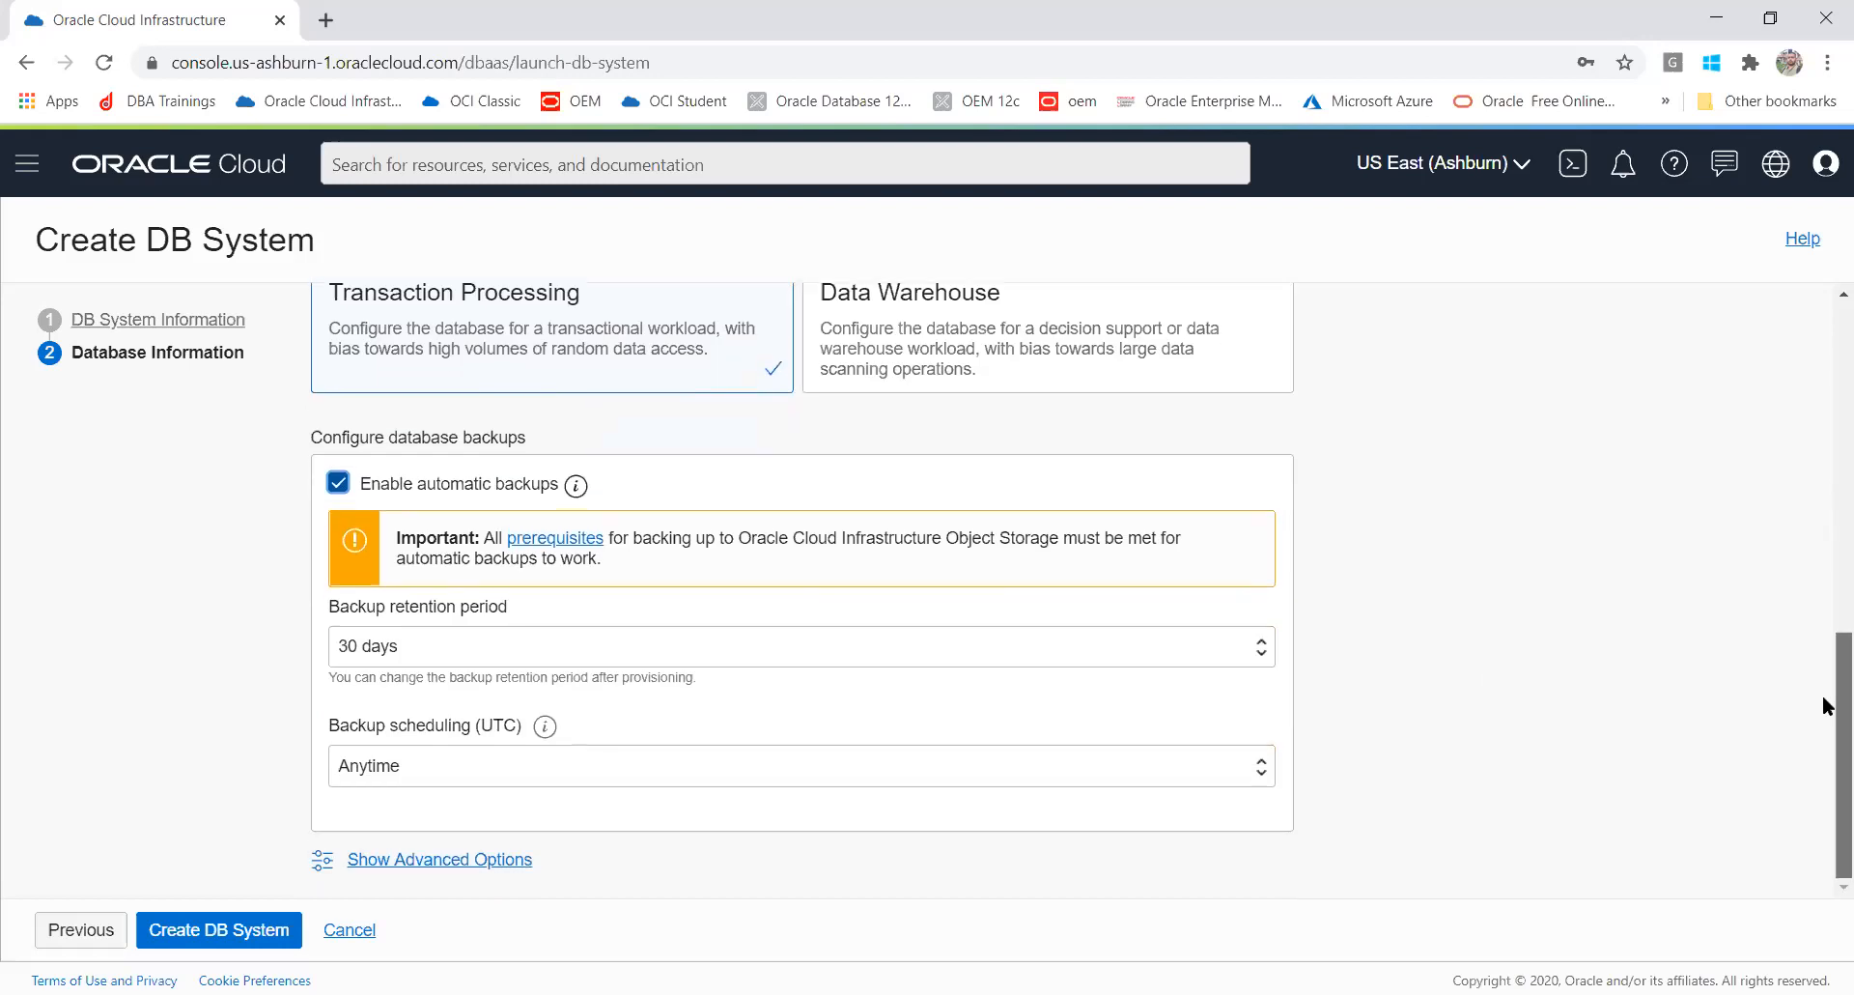
click(569, 649)
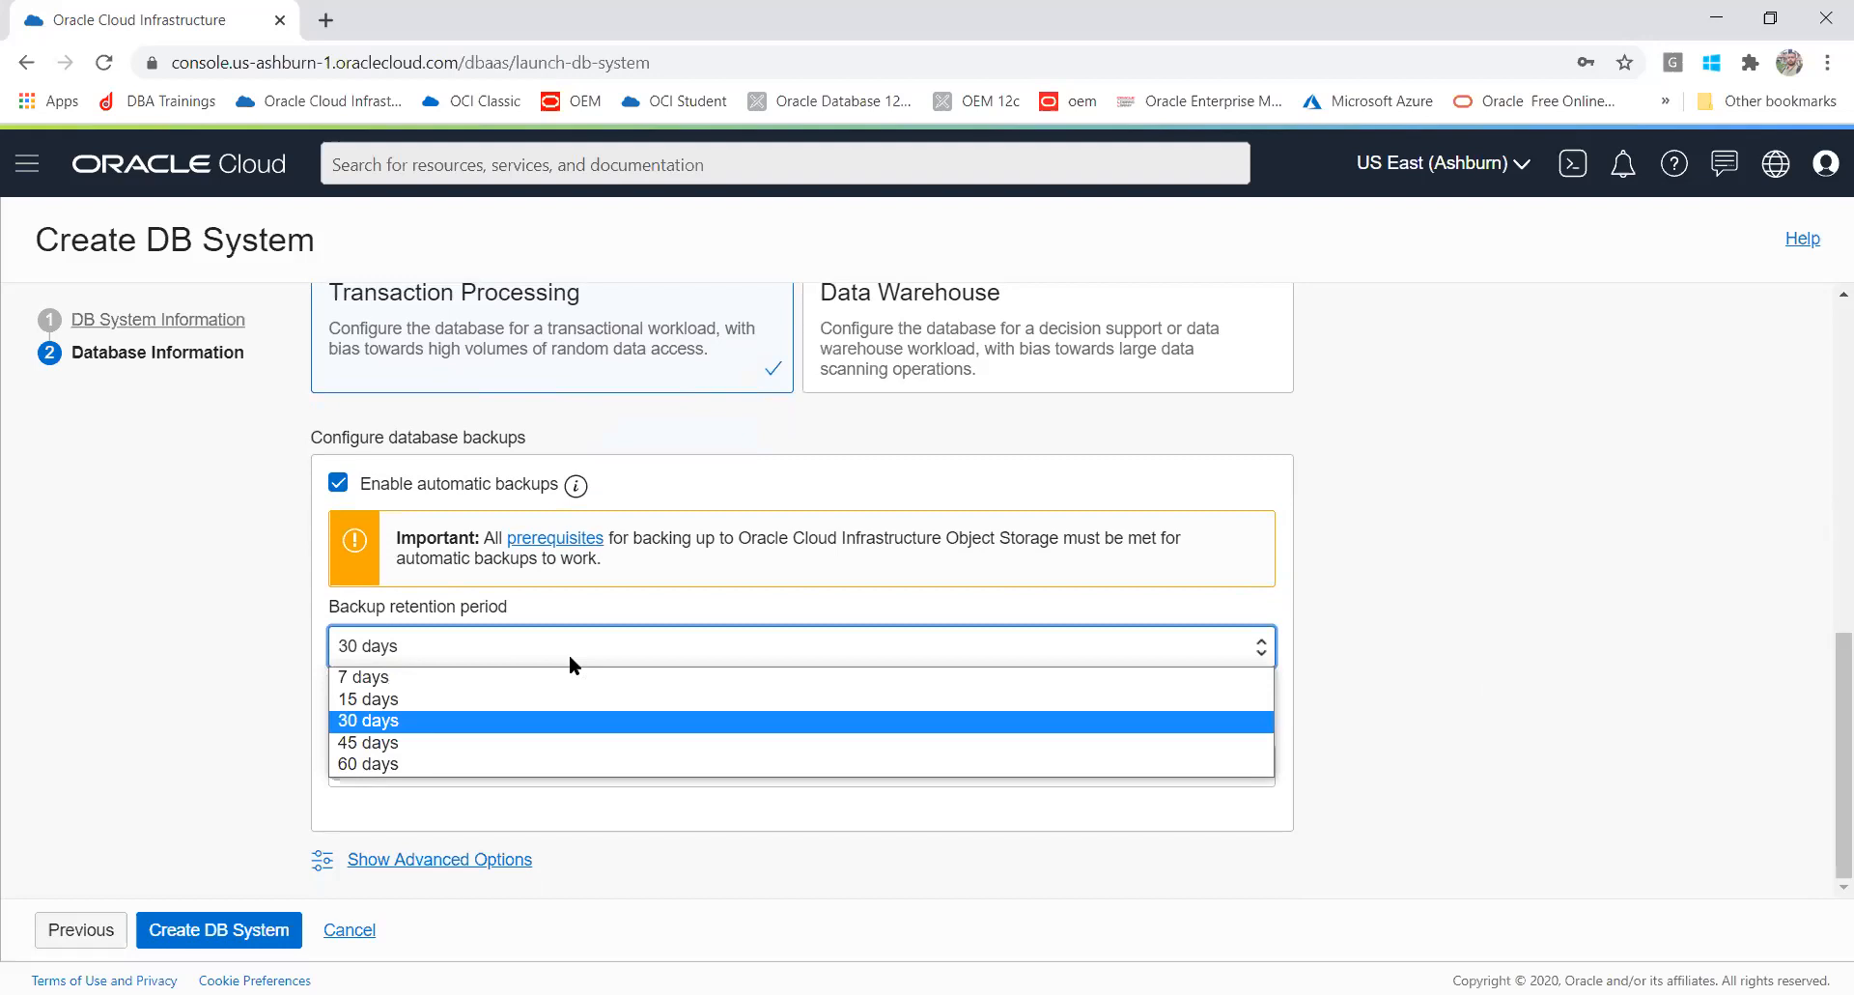
click(526, 718)
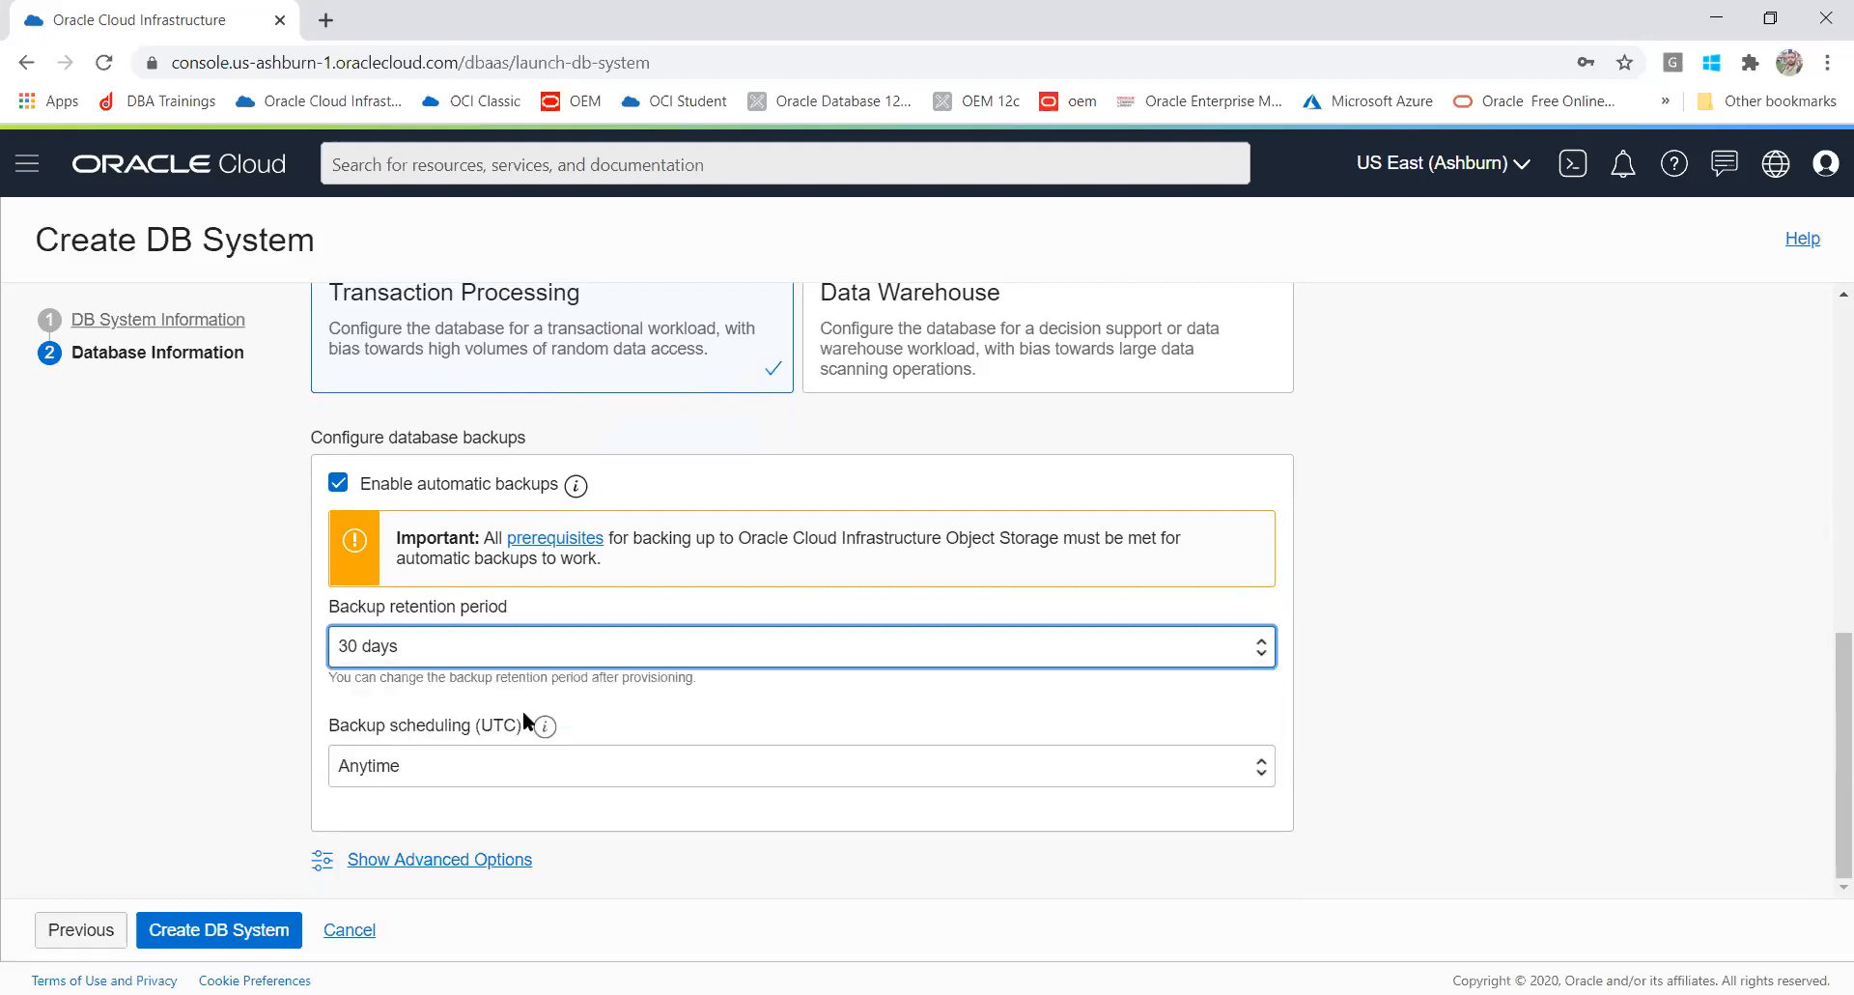
click(471, 767)
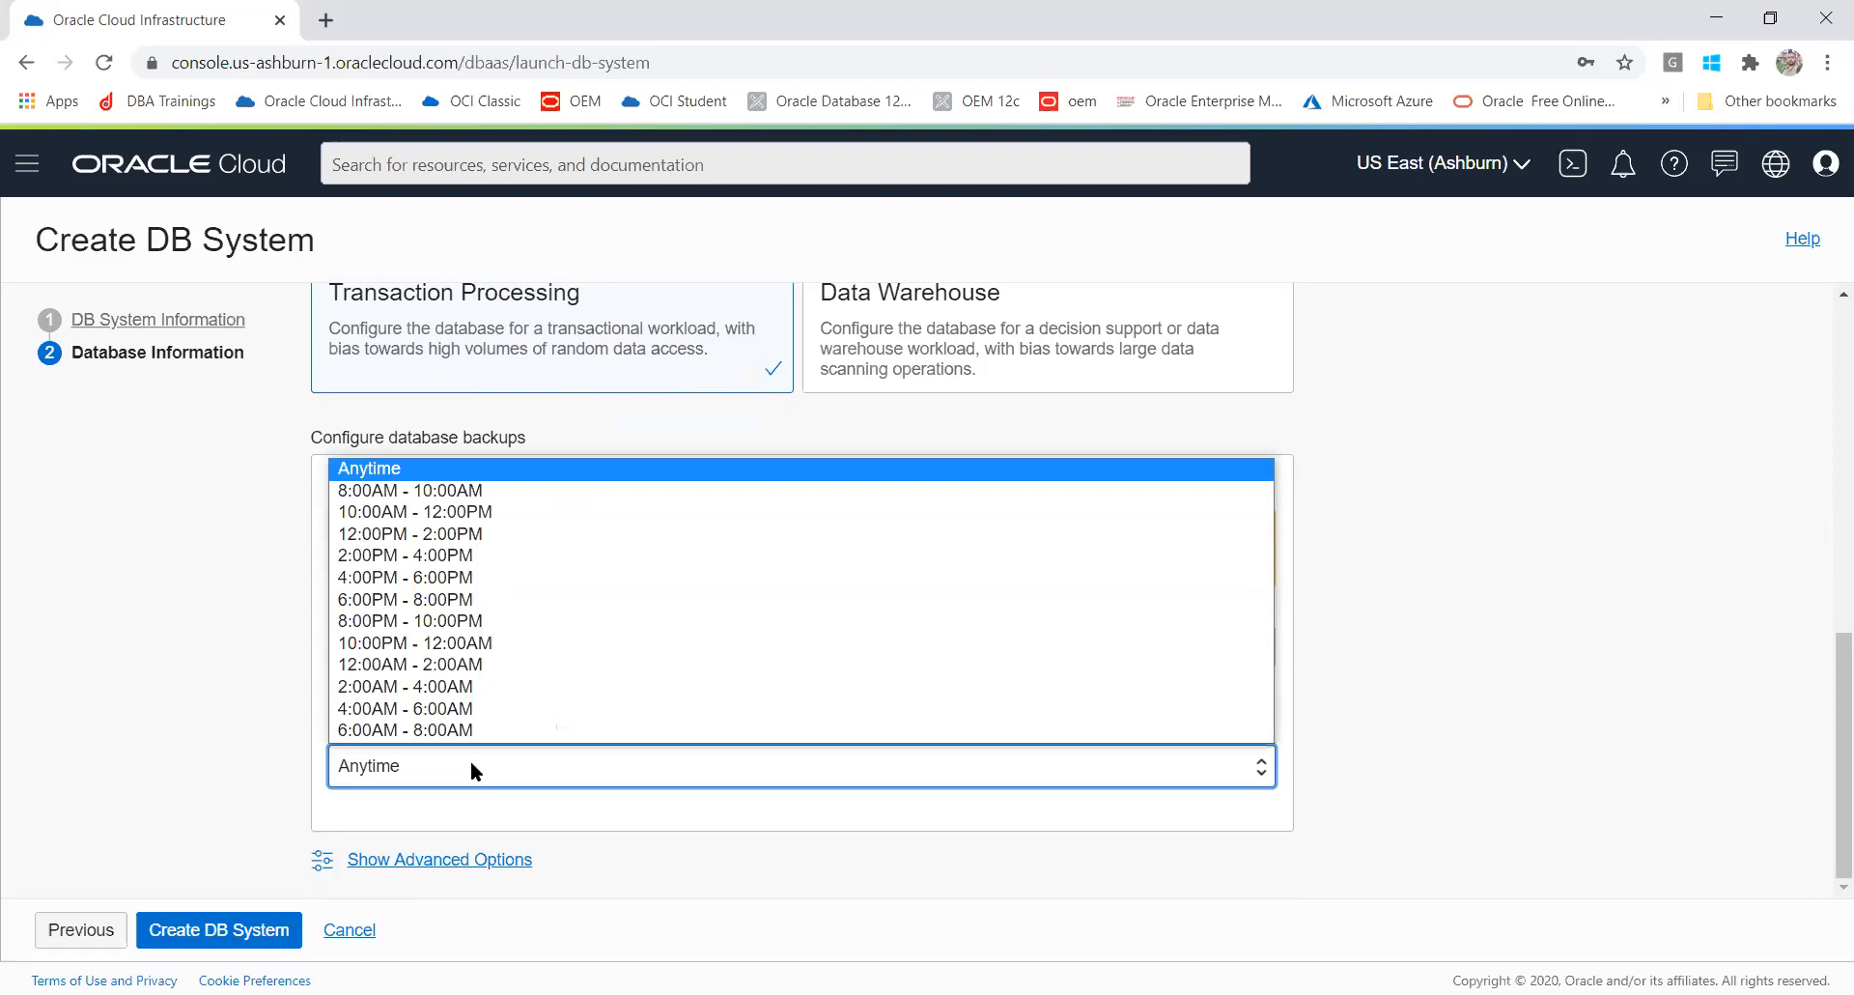
click(364, 464)
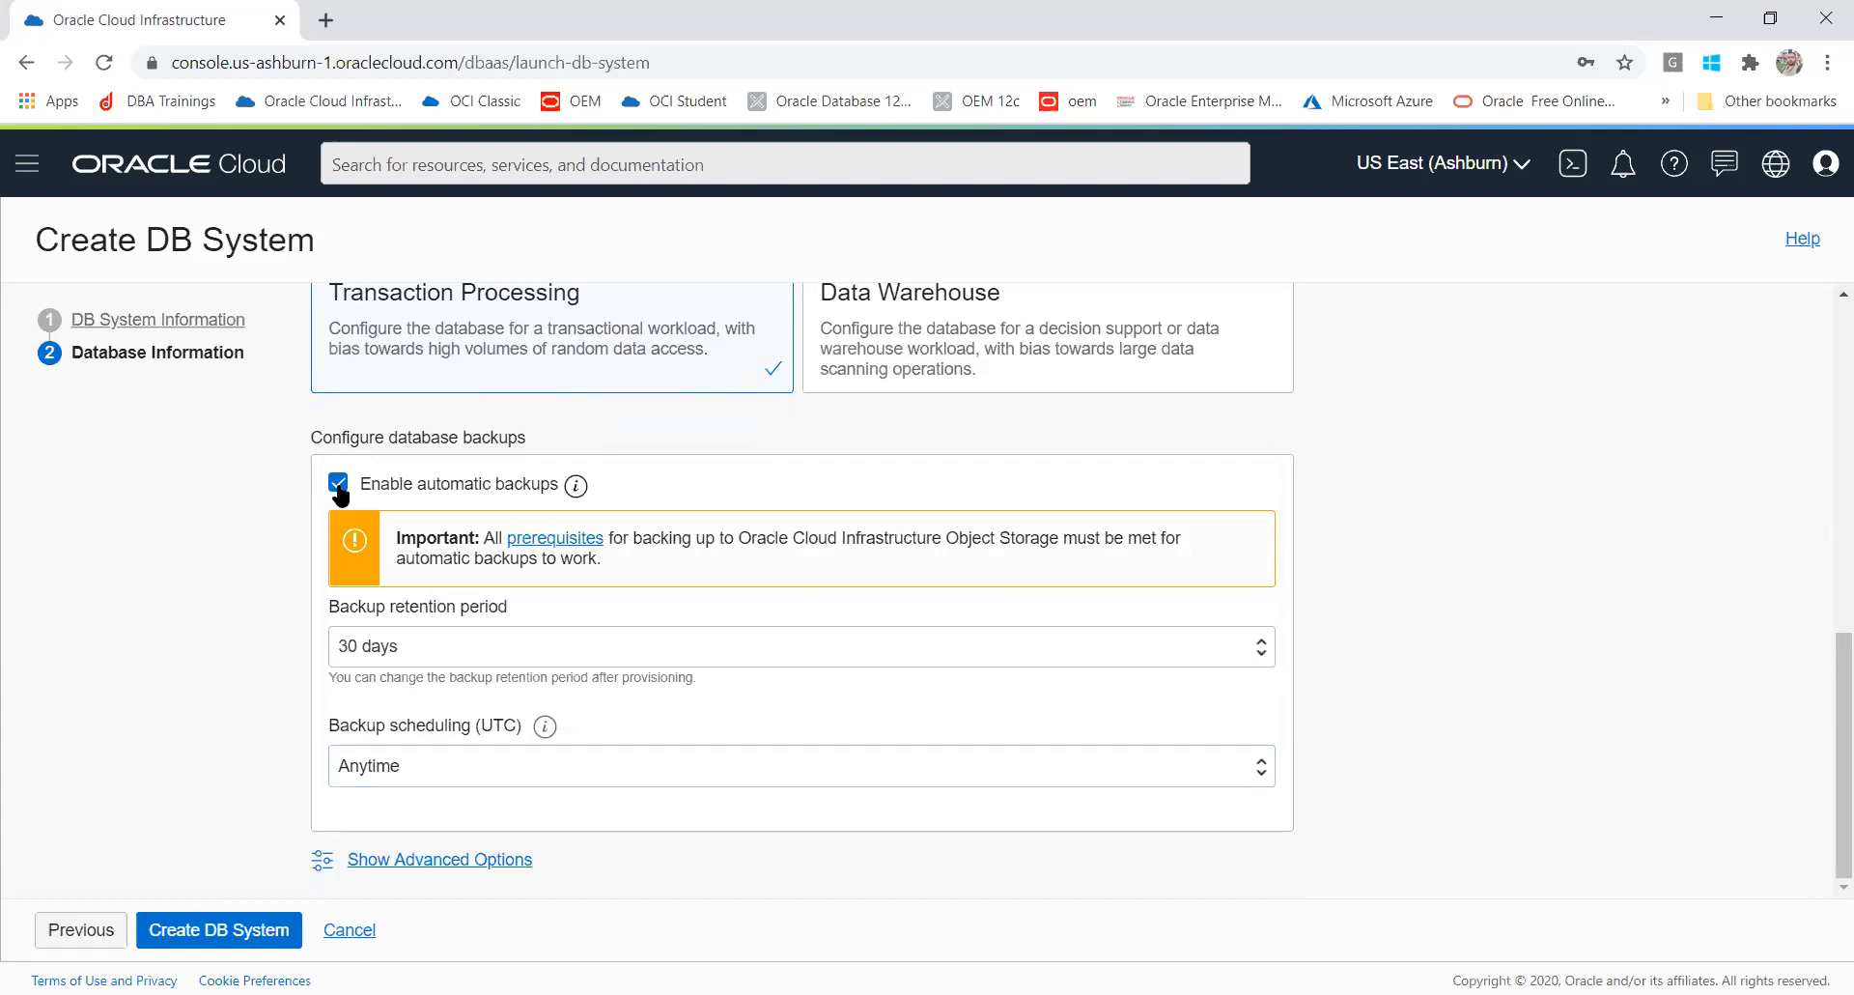
click(338, 483)
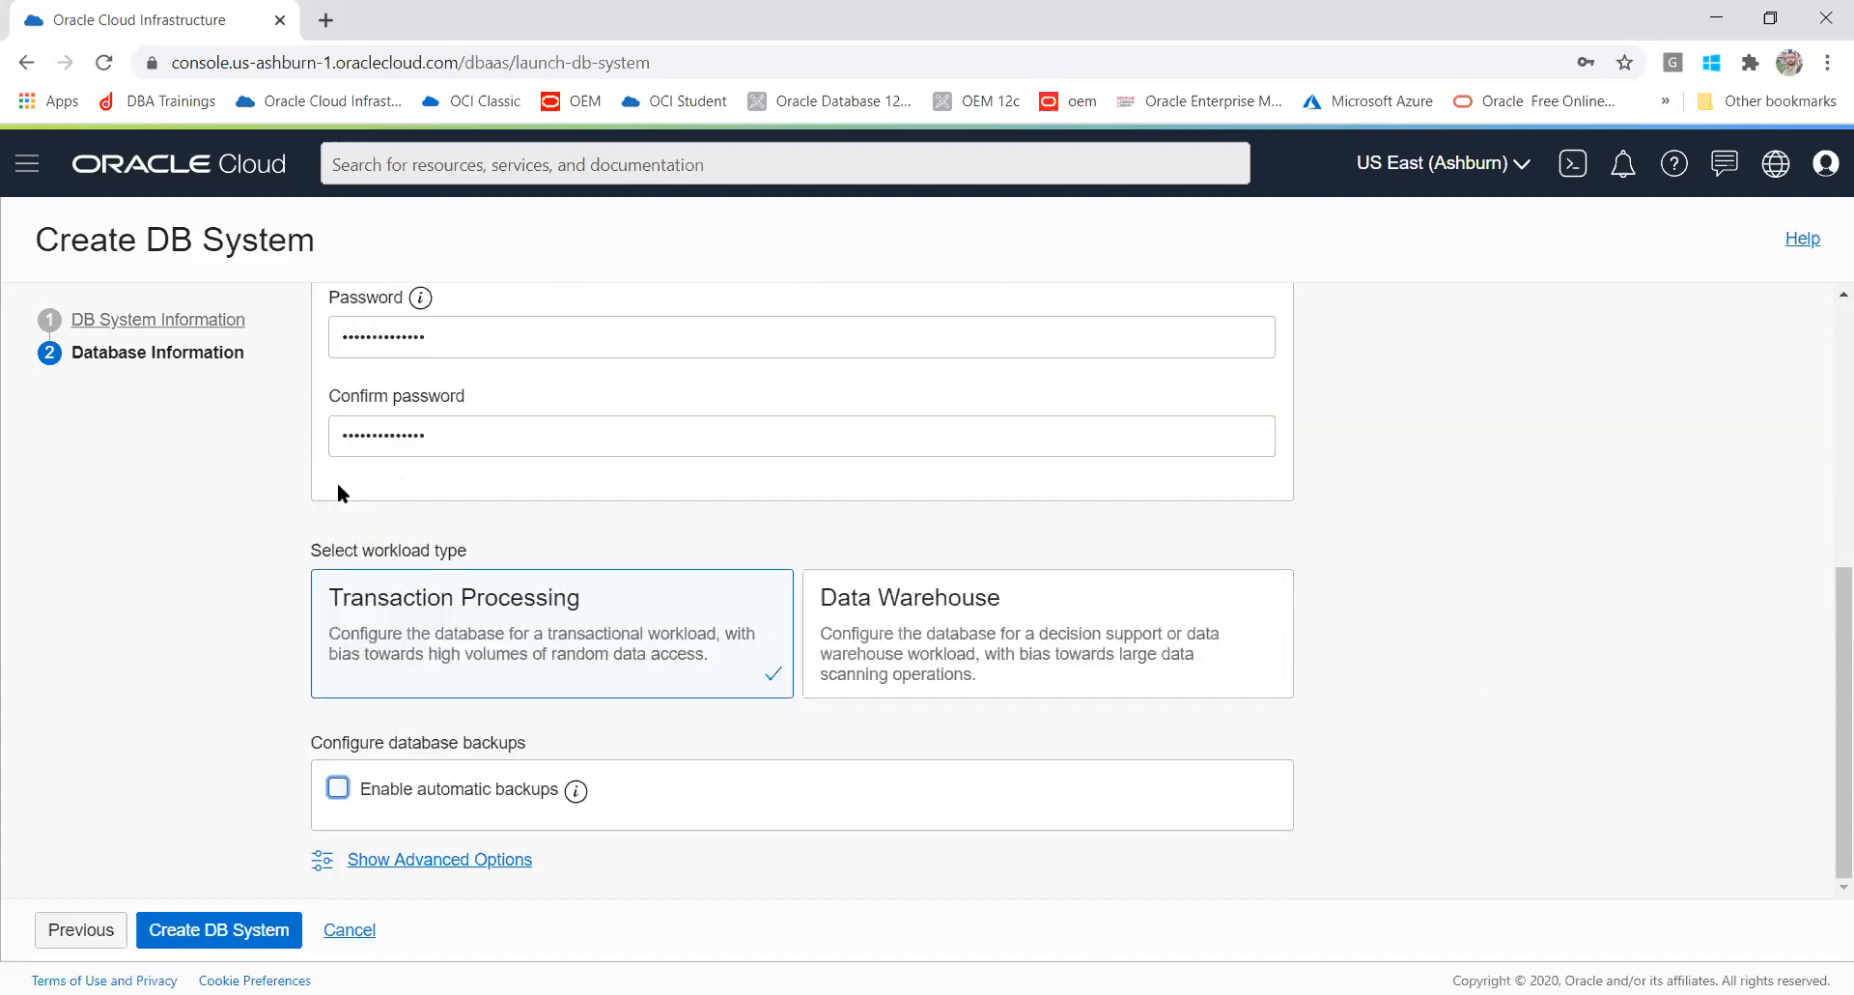
Step: Review the advanced options' Management and Tags settings without changing them
click(188, 933)
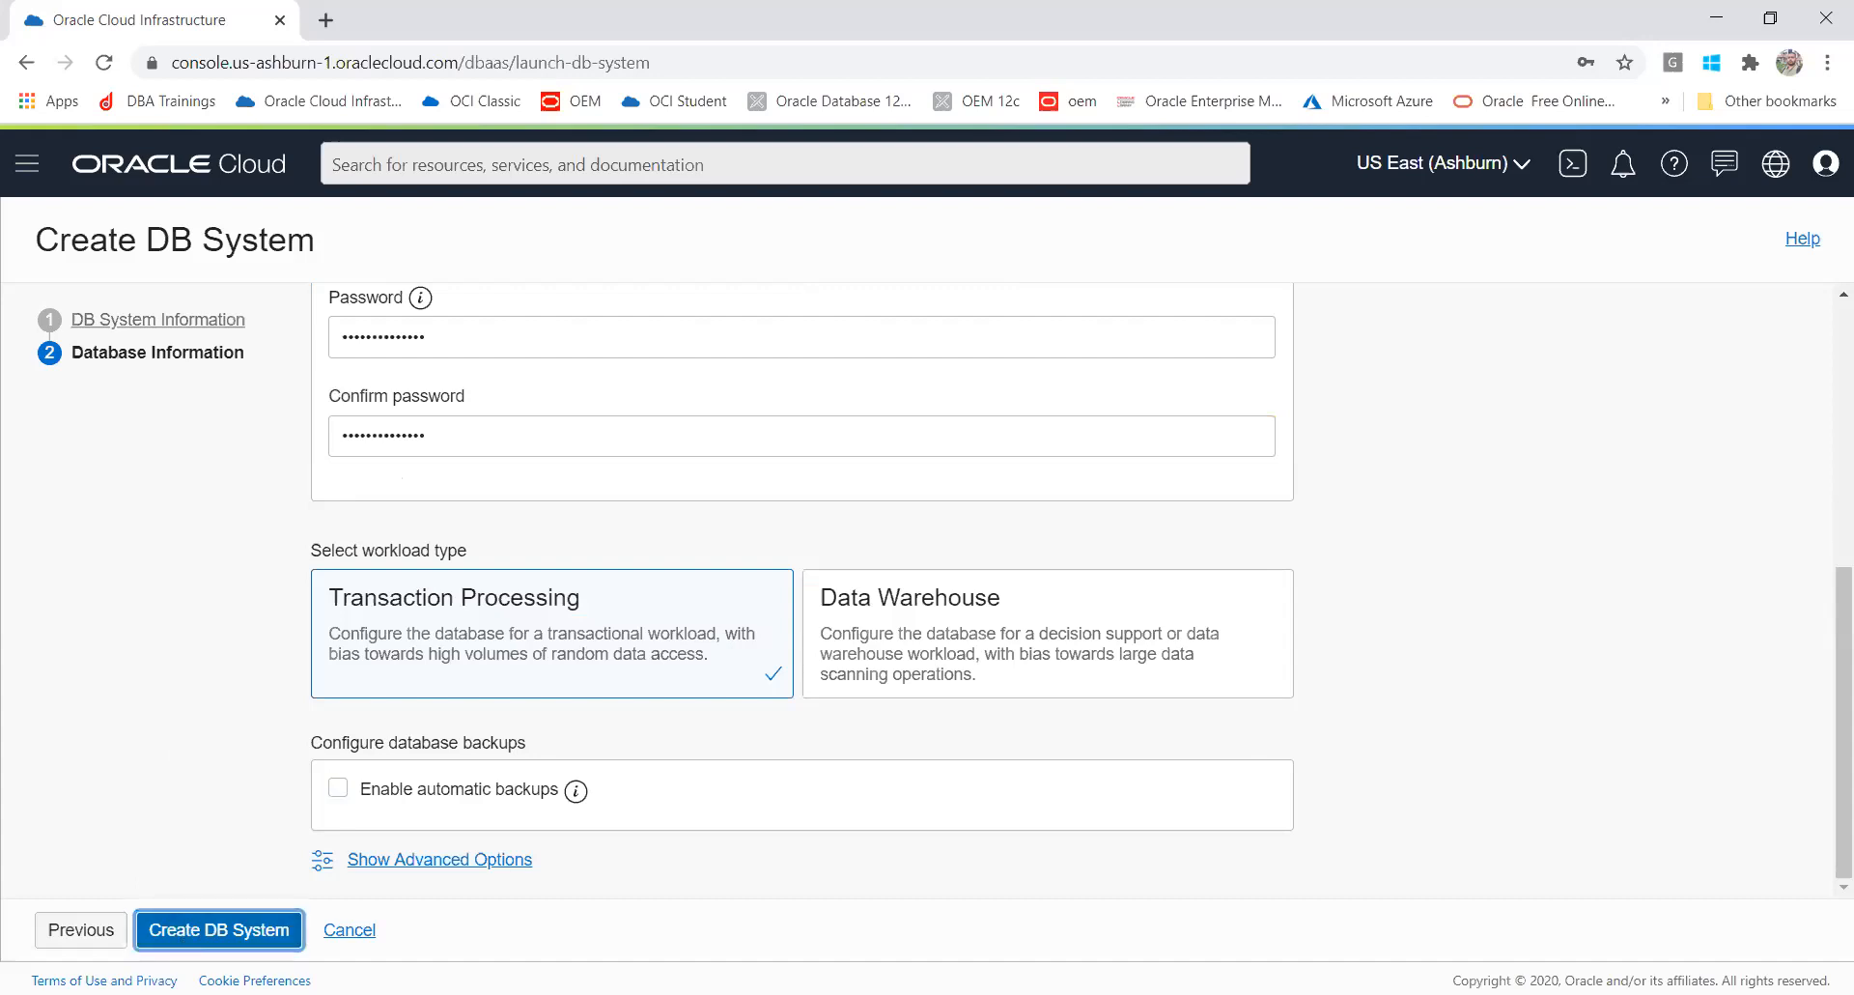
click(444, 862)
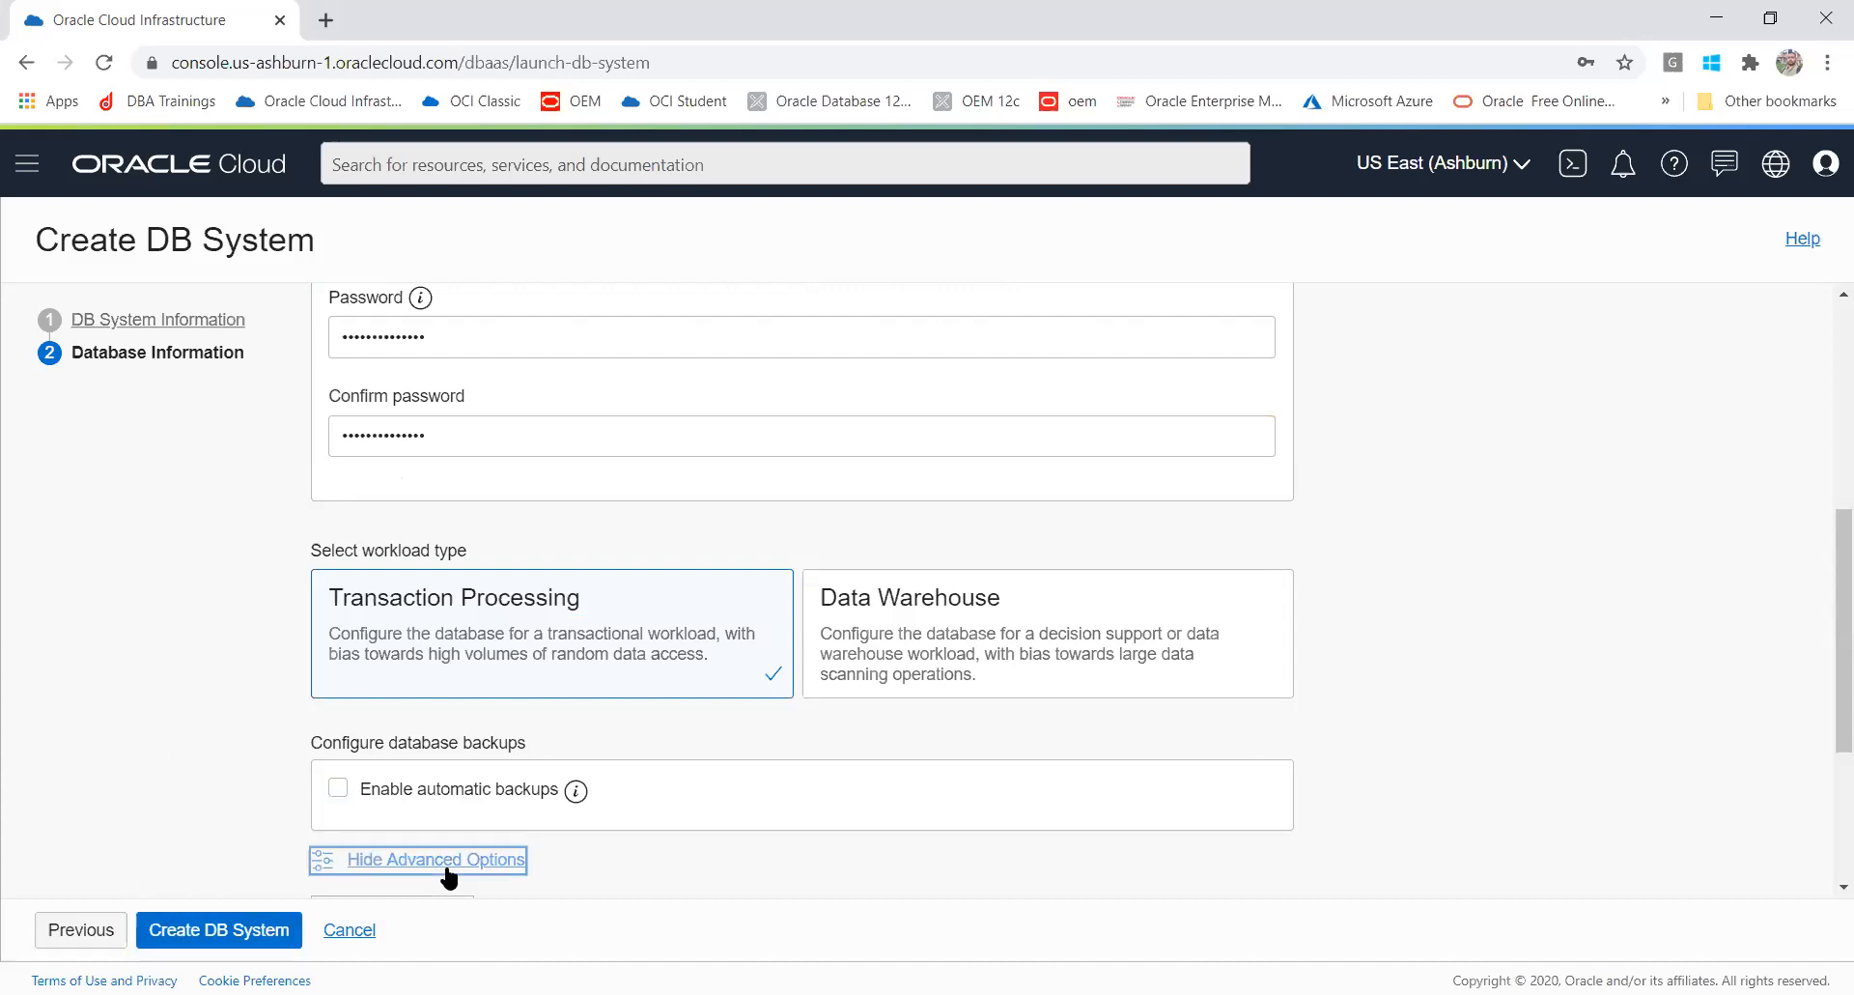
scroll(1825, 579, down, 3)
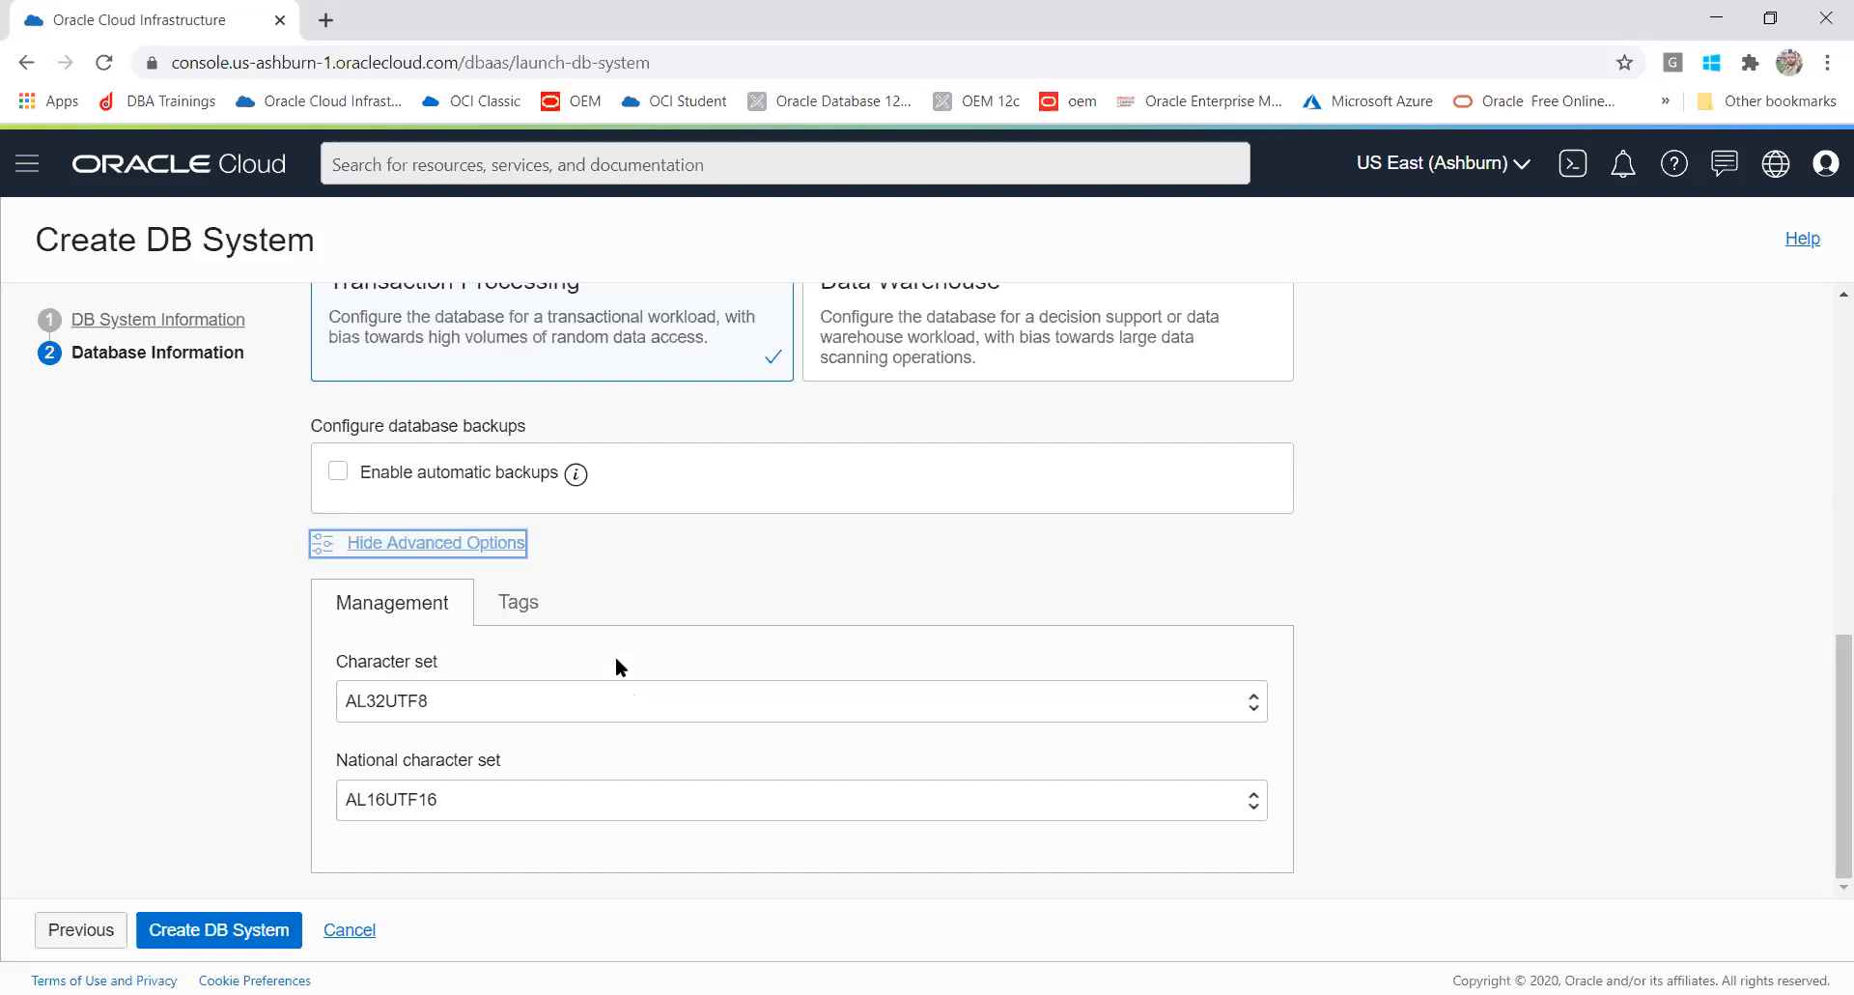
click(543, 600)
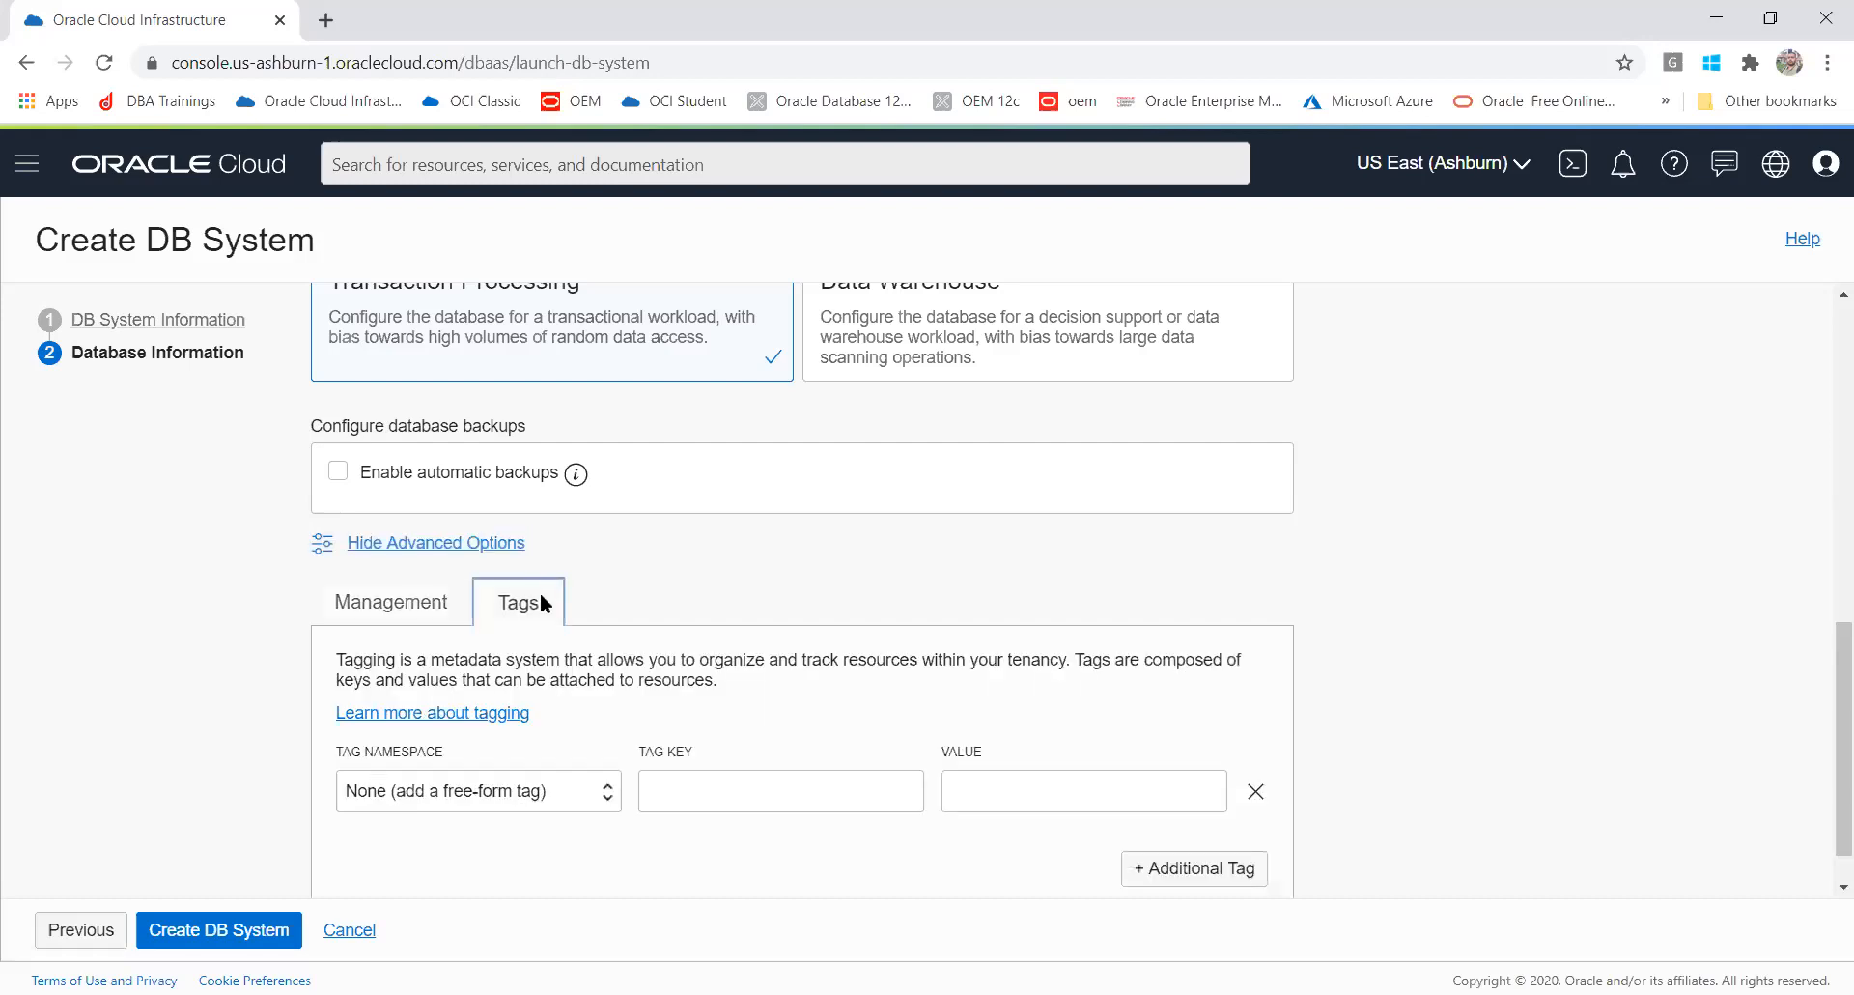
click(655, 794)
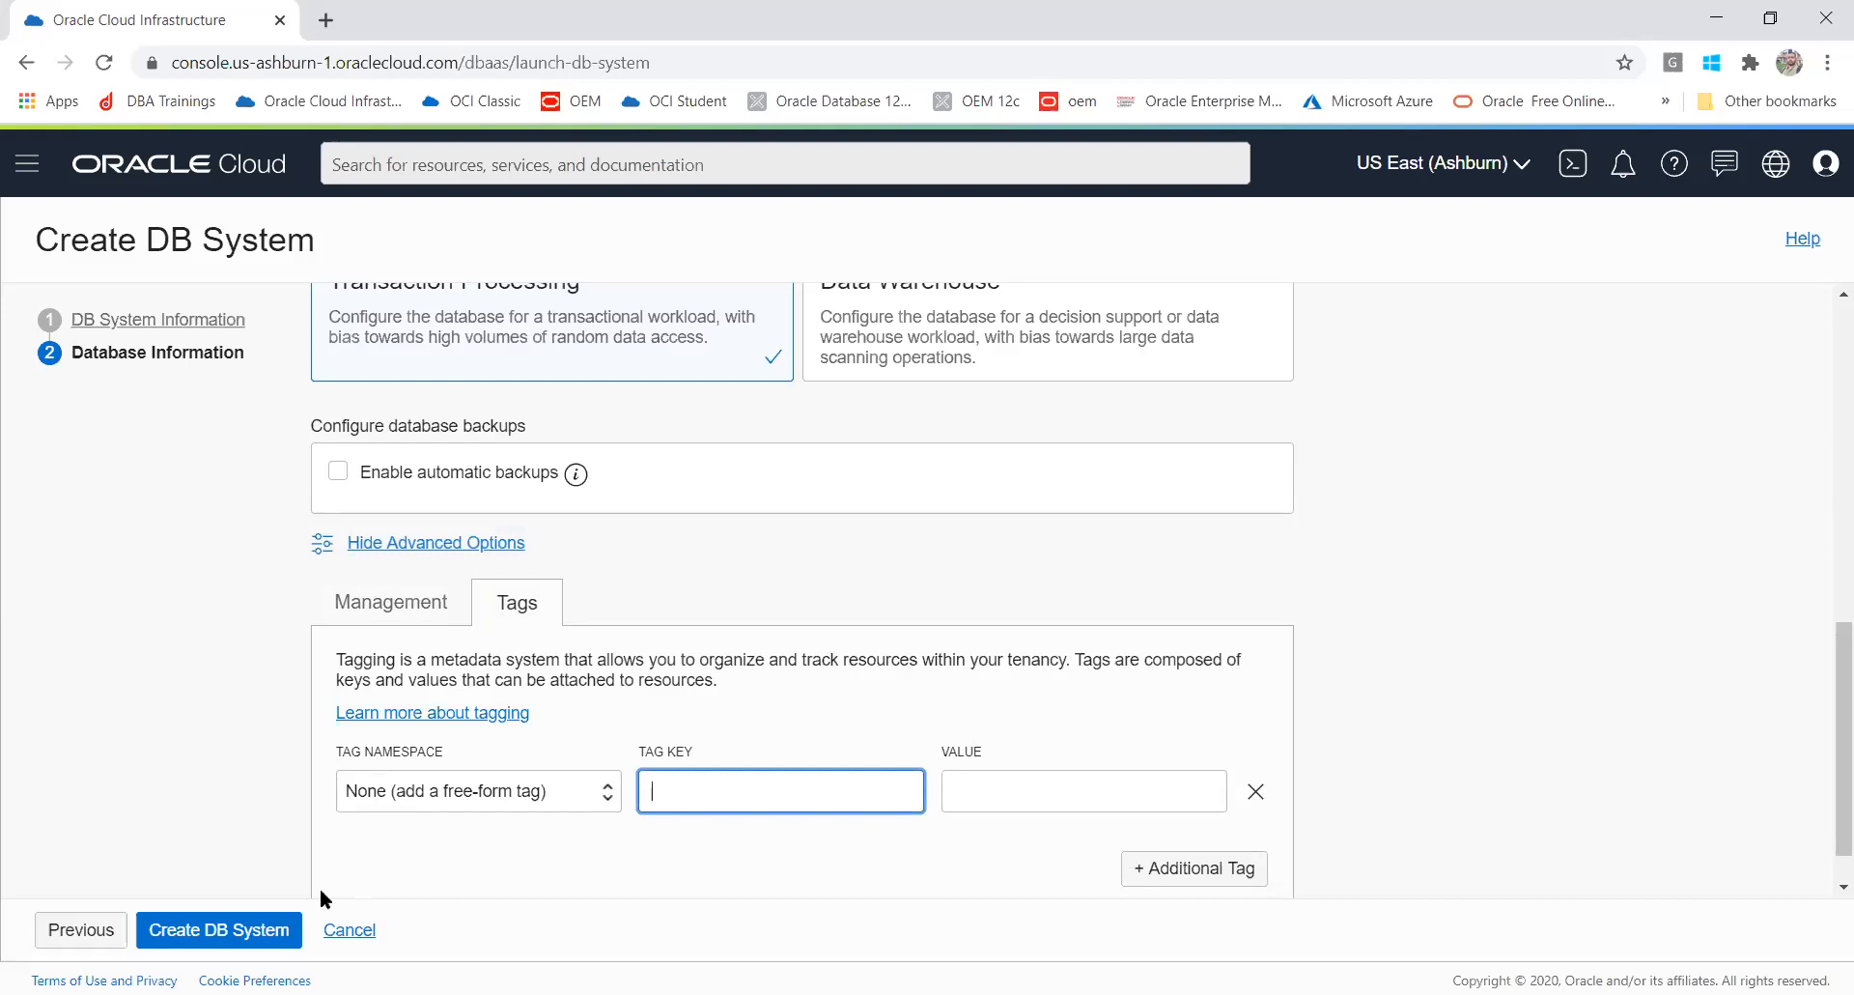
Step: Hide the advanced options and create the DB system
click(449, 543)
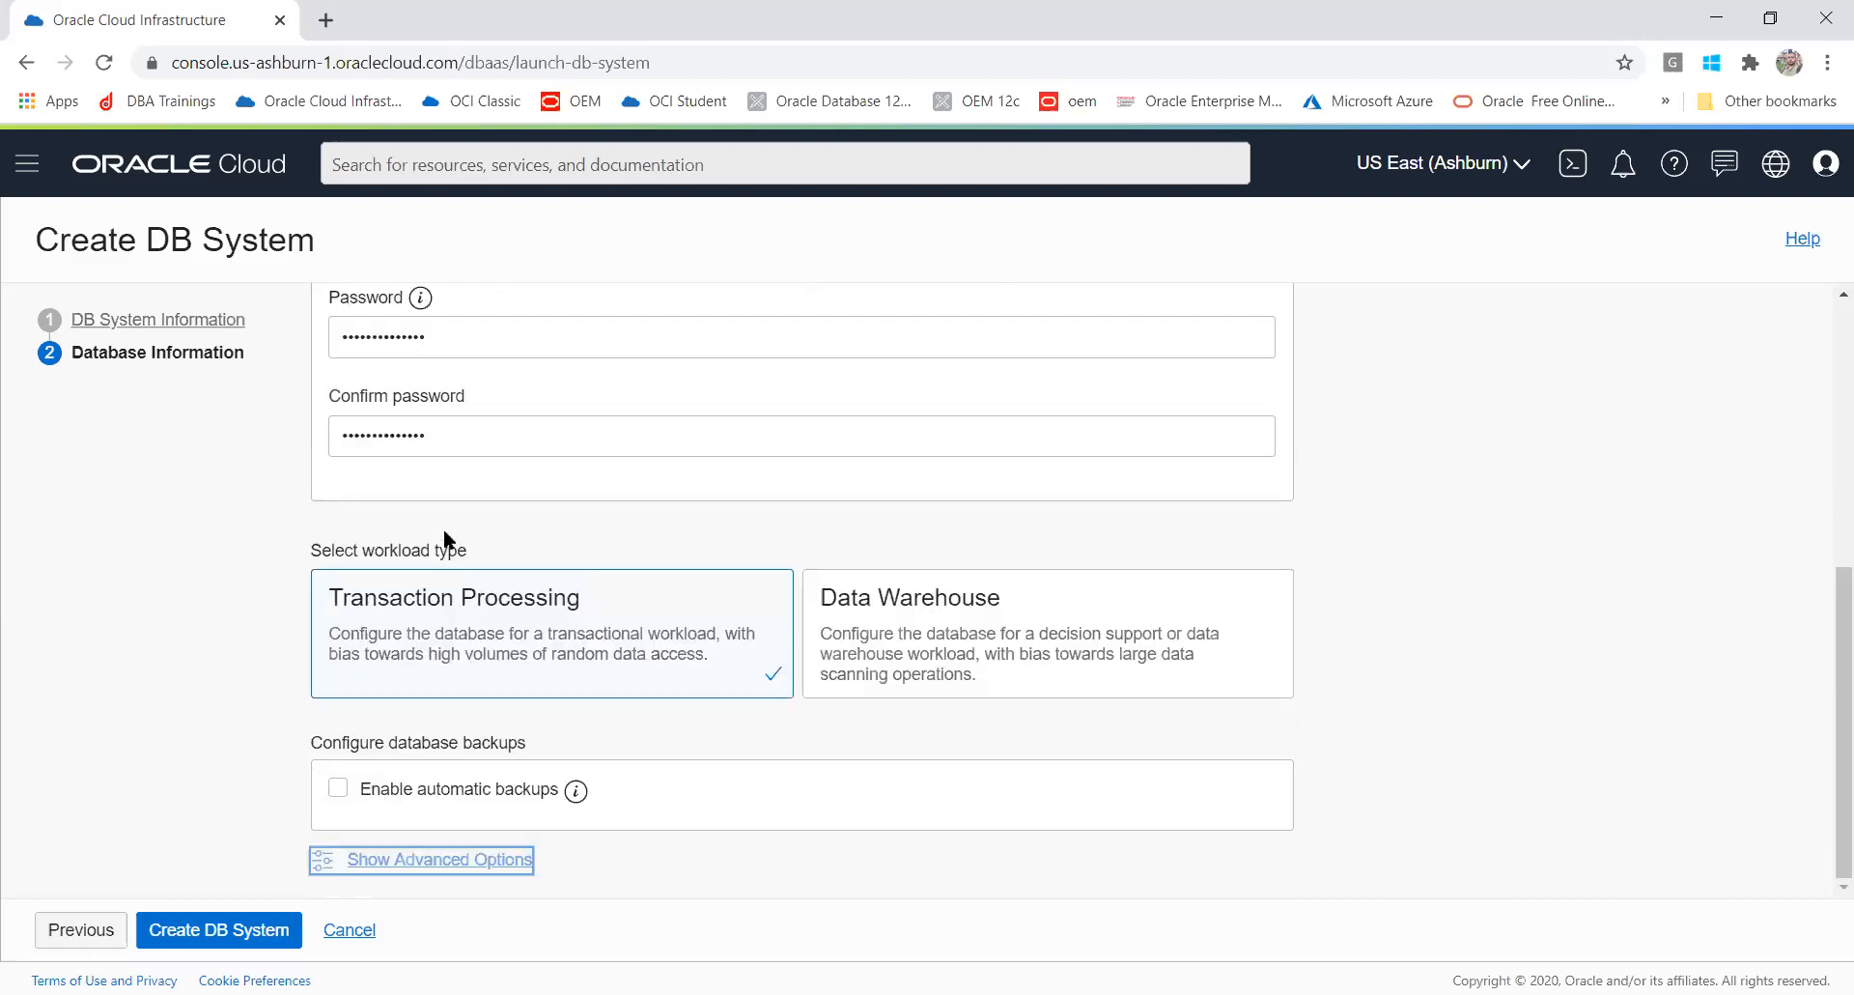
click(206, 930)
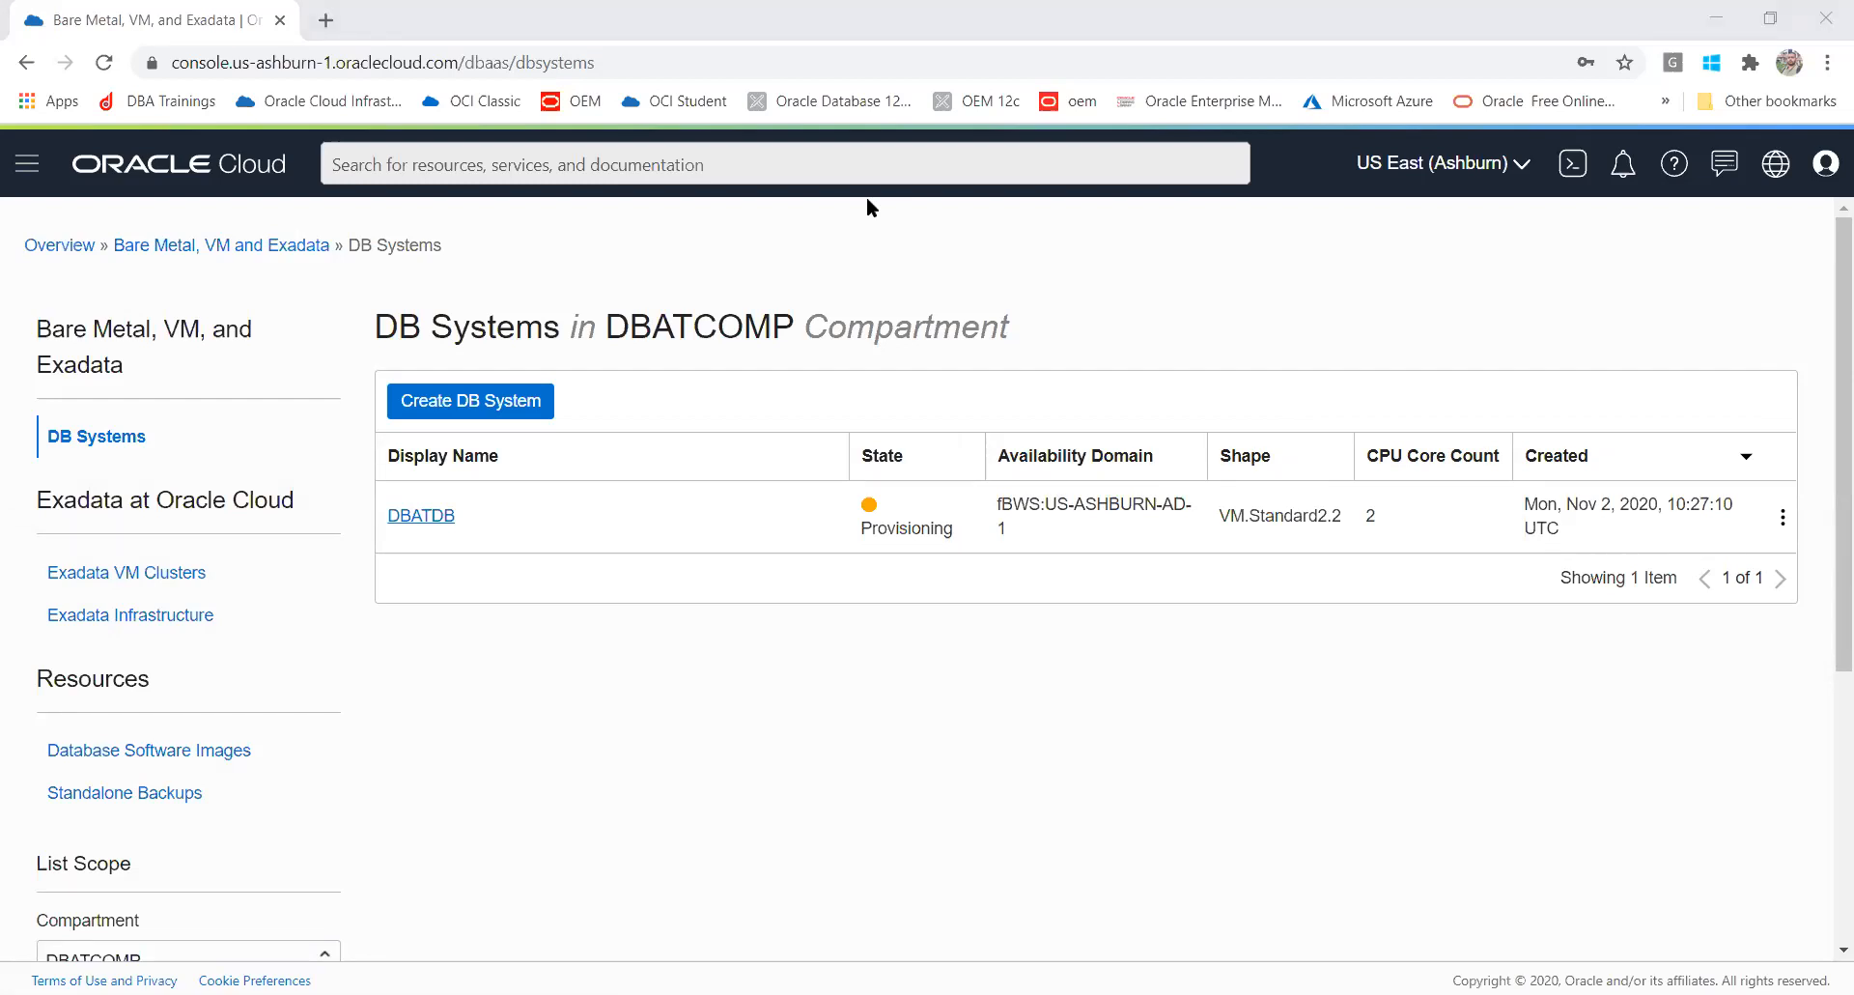
Step: Switch back to the VirtualBox virtual machine window
key(alt+Tab)
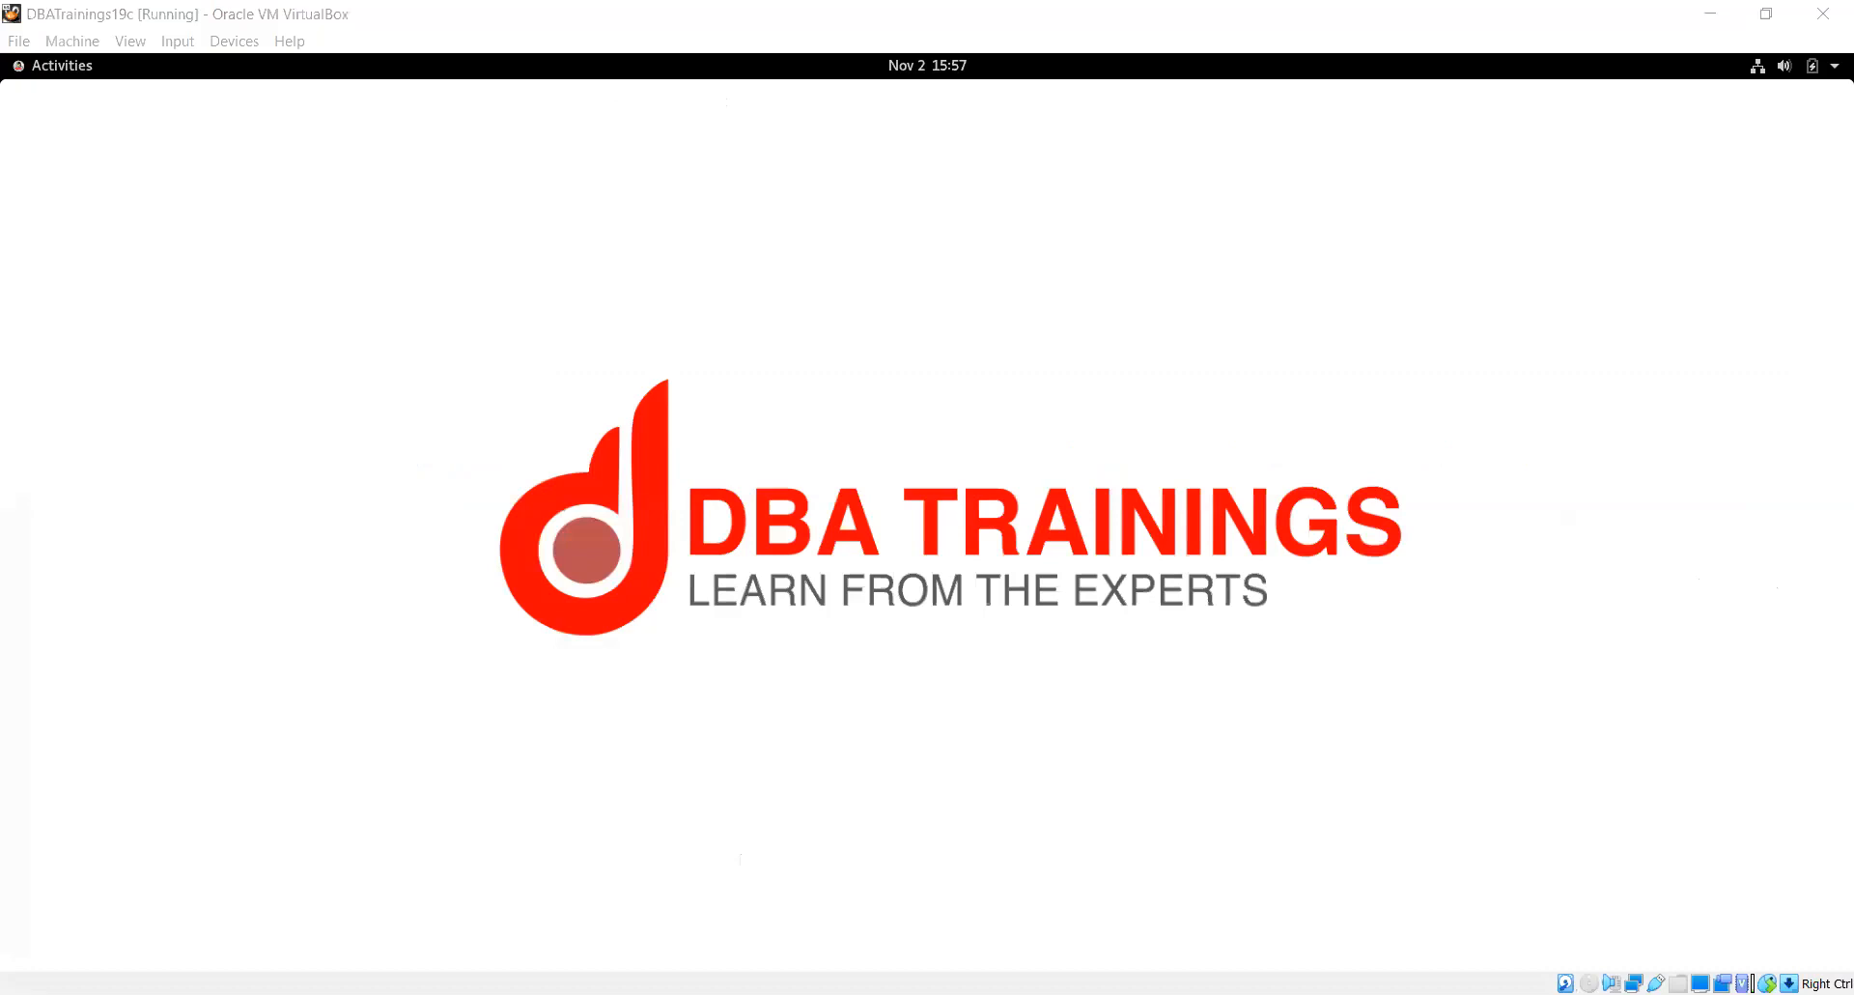
click(1798, 682)
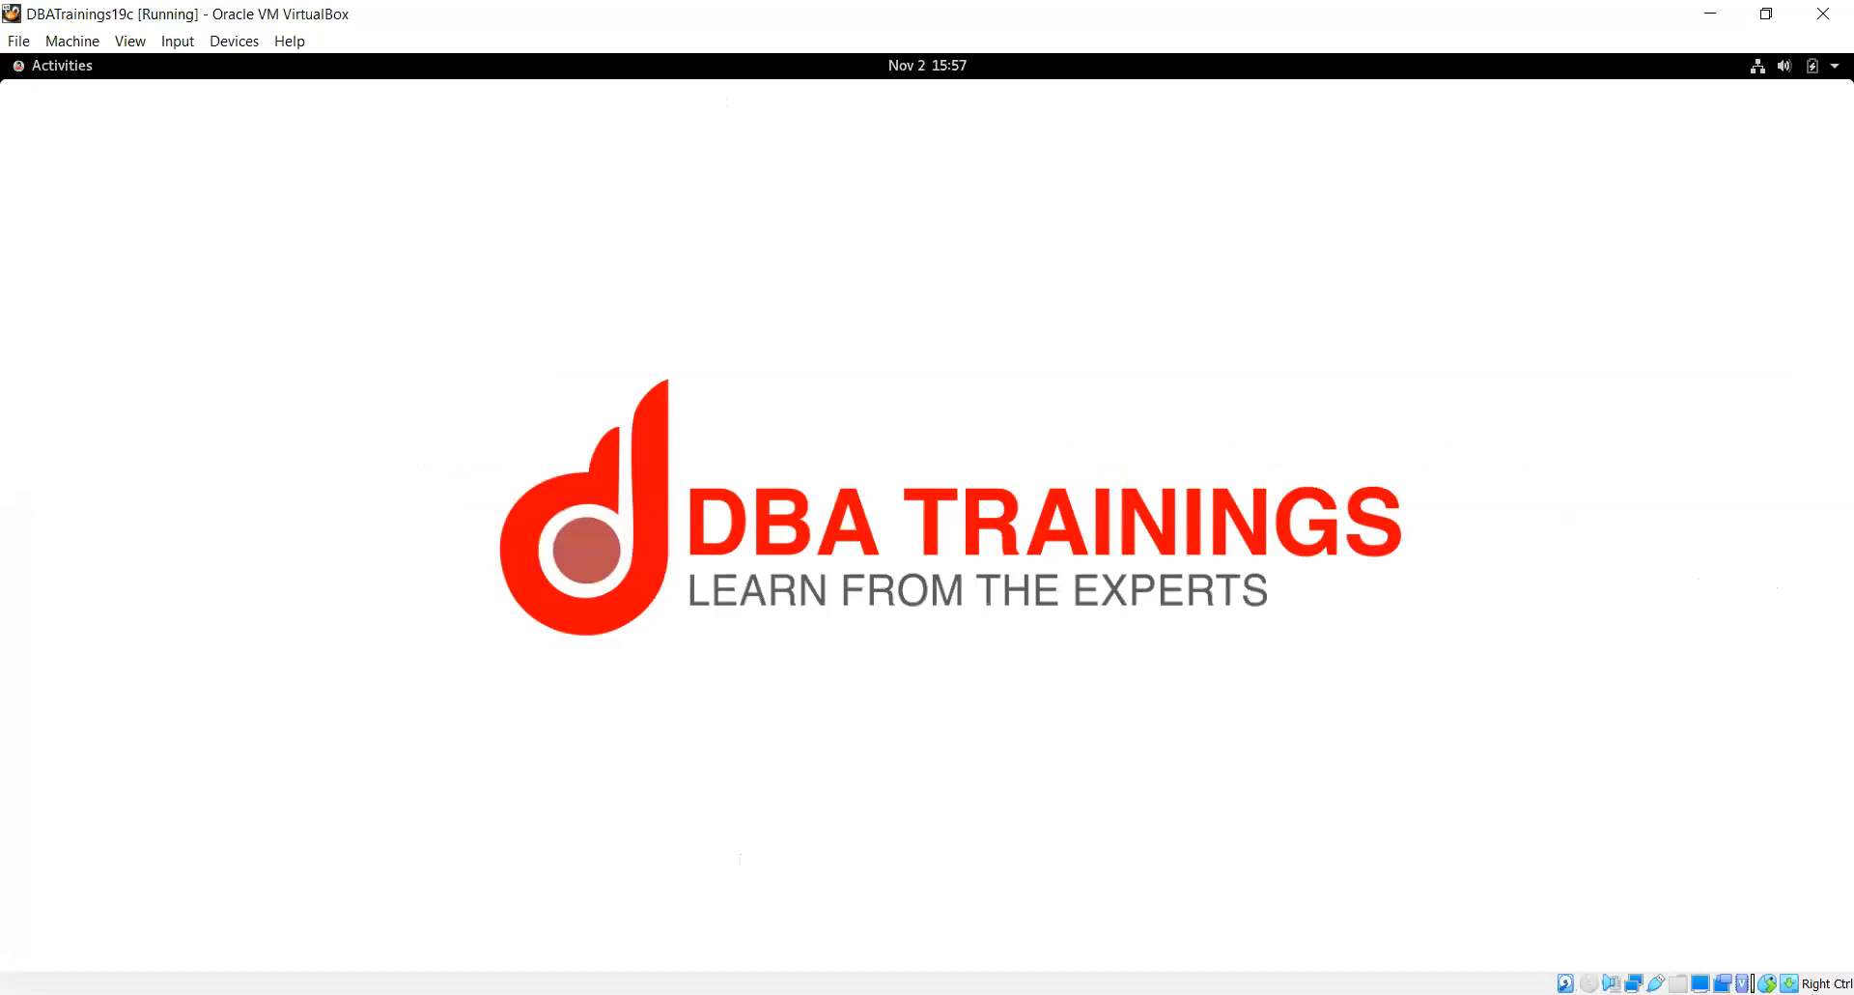